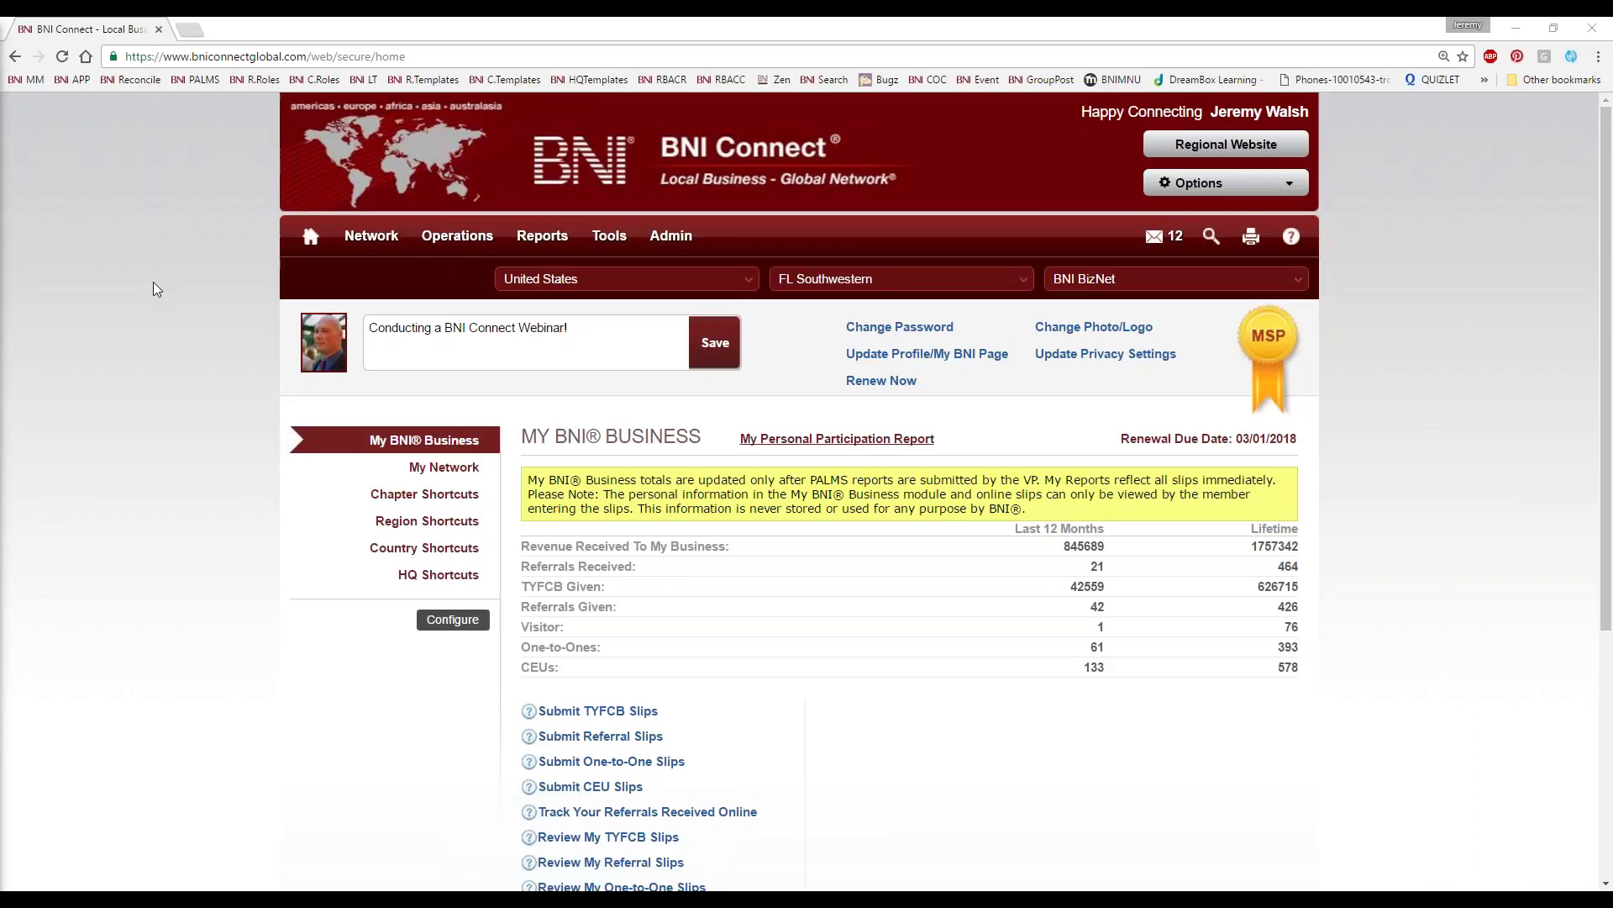
Step: Open the regional website and search its Find a Member page by the member's first name
click(1213, 149)
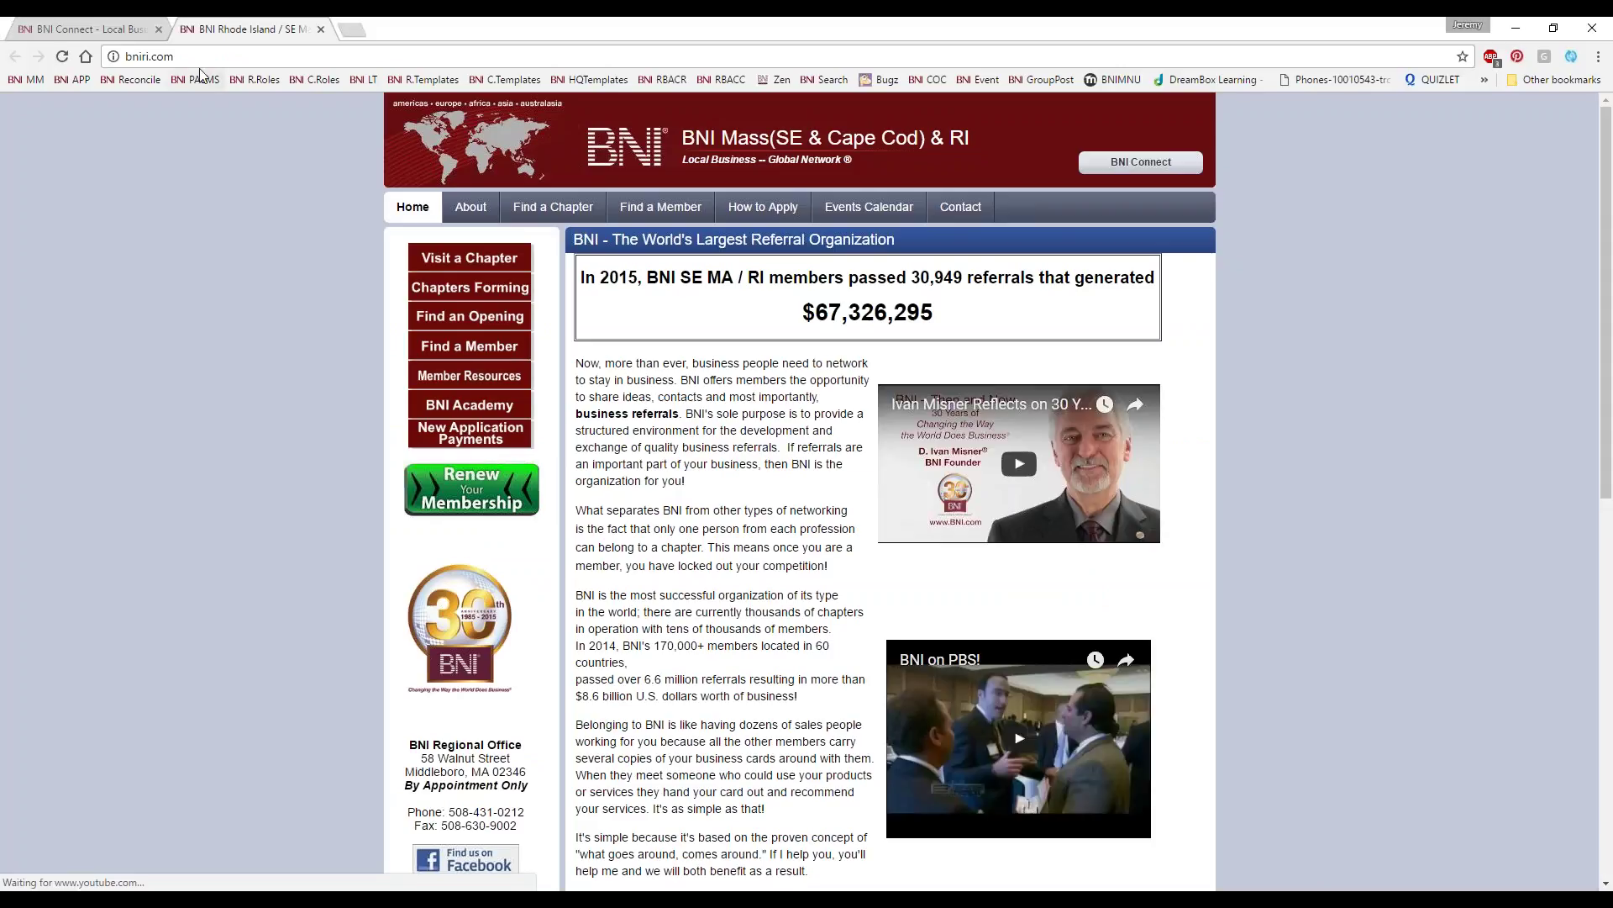
click(150, 57)
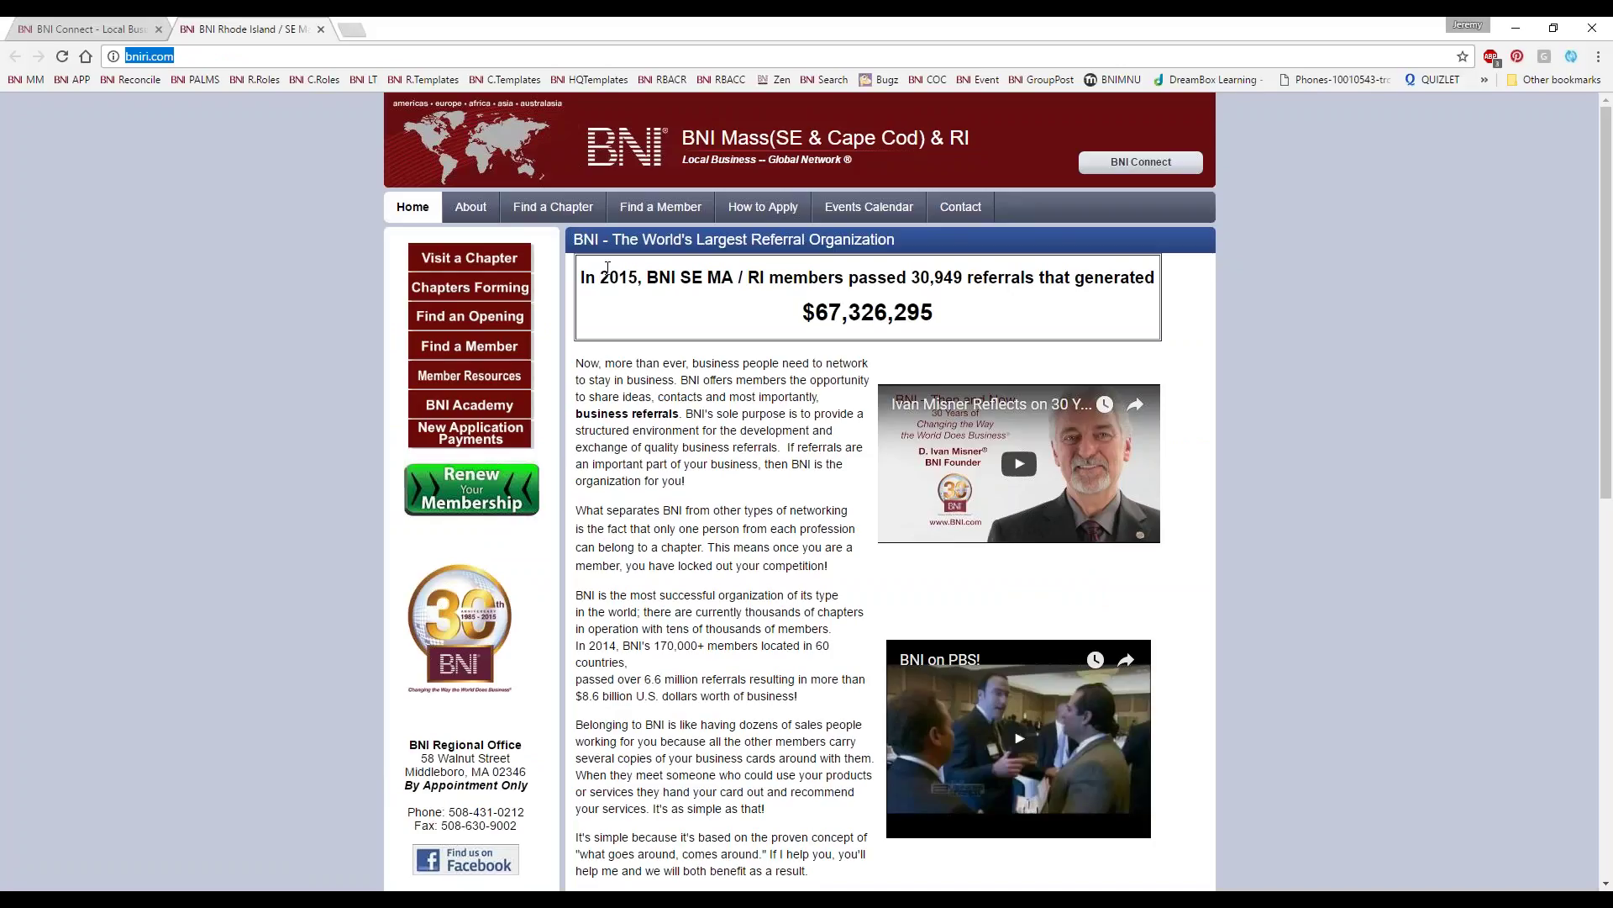
click(661, 207)
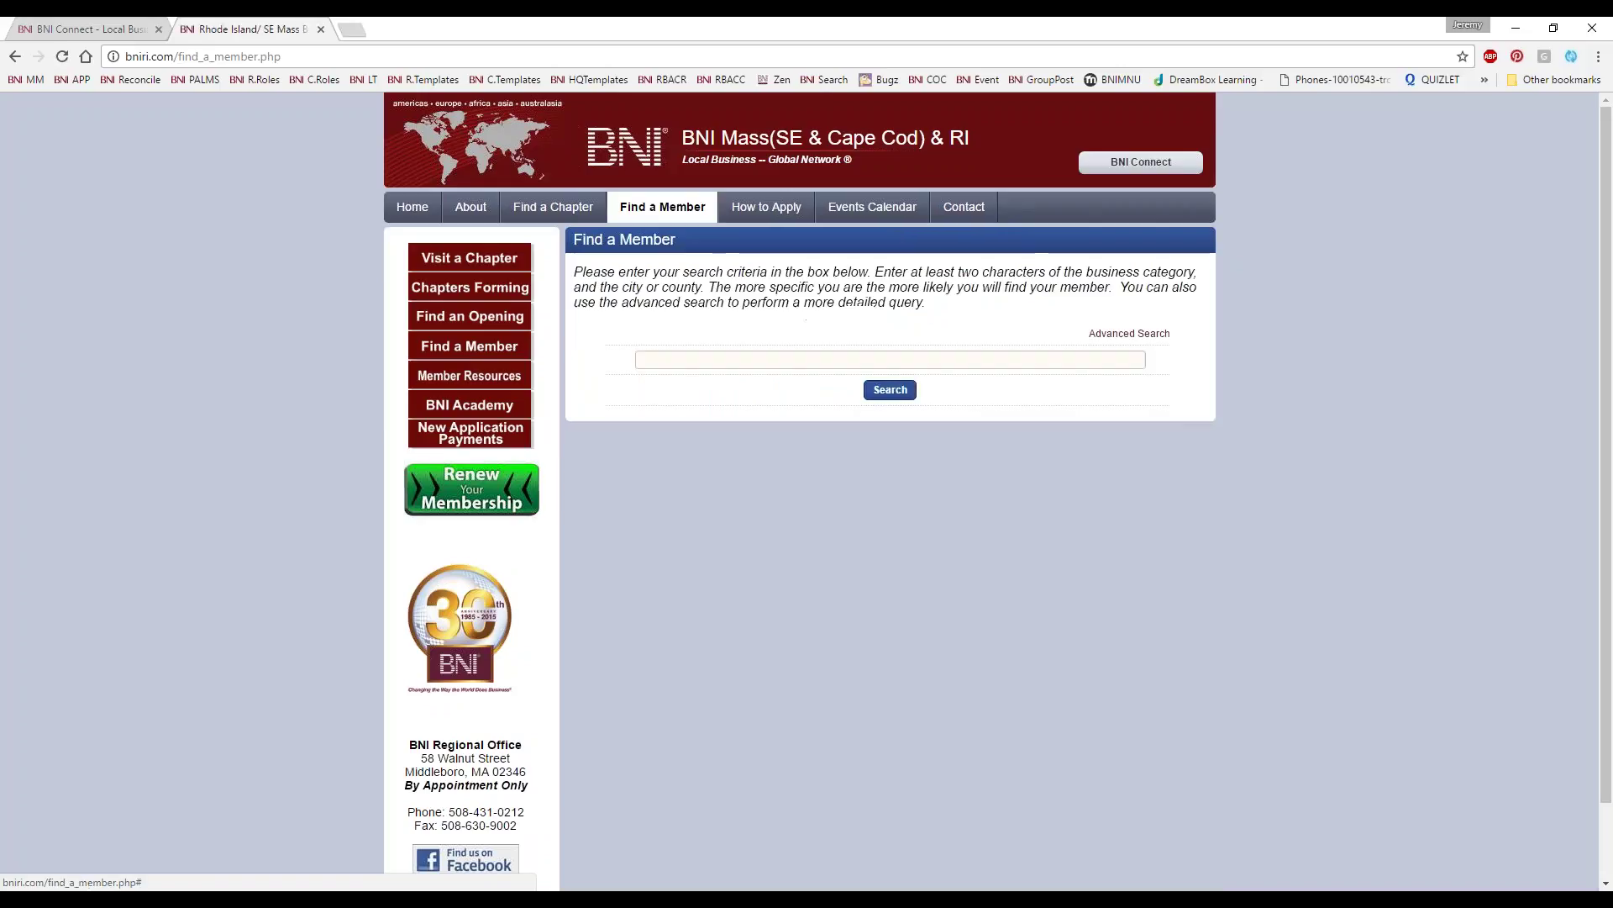
click(721, 358)
text(jere)
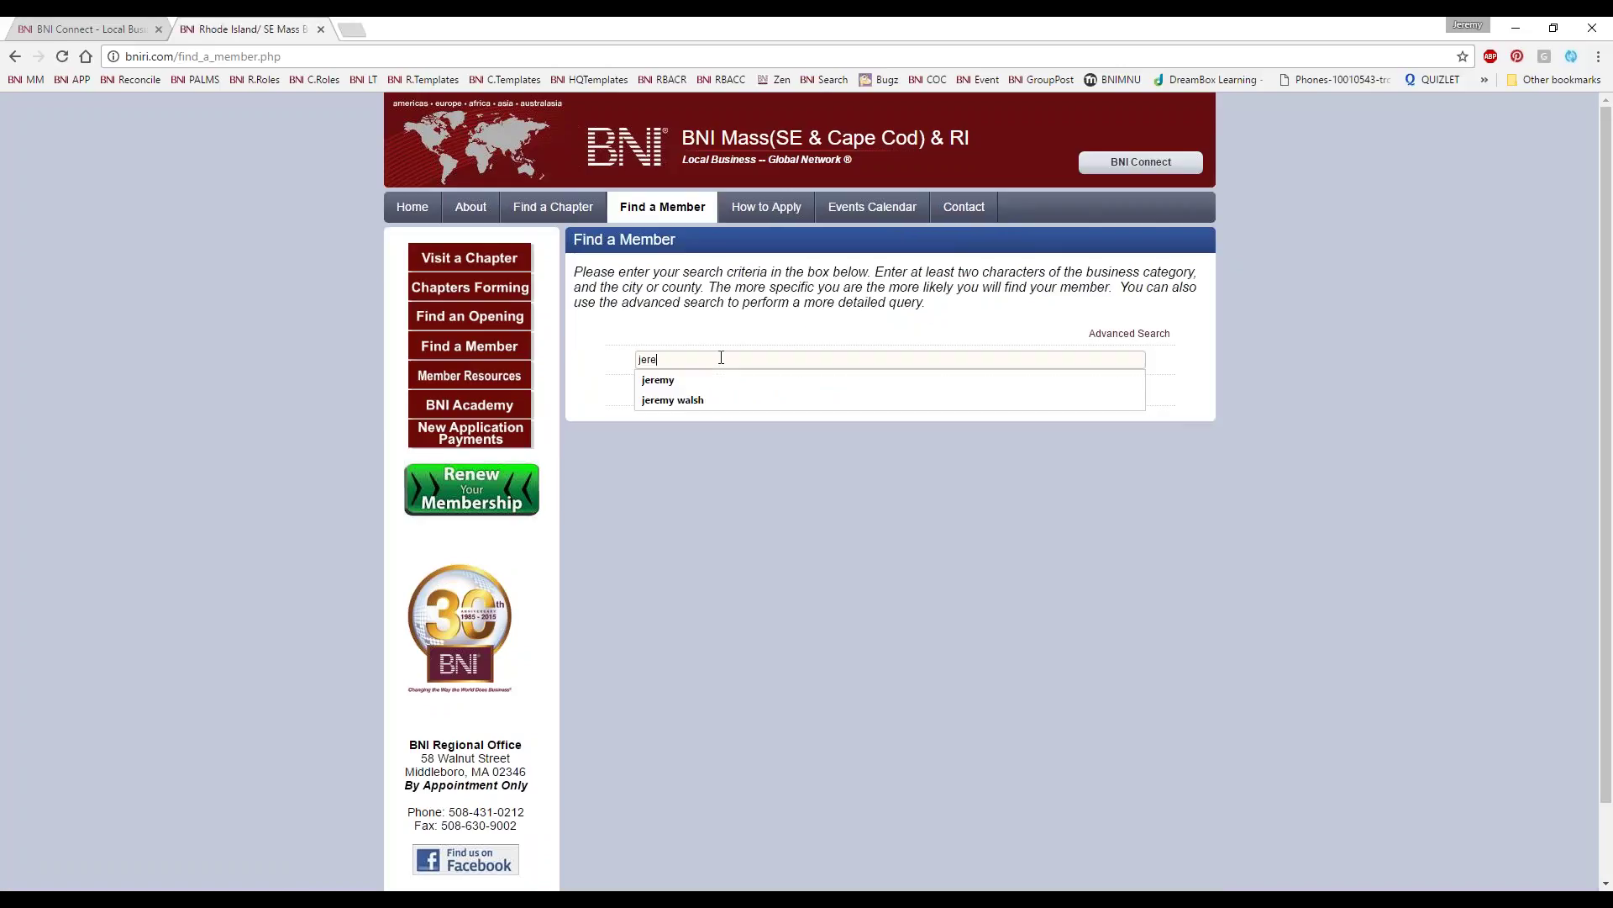
text(my)
key(Return)
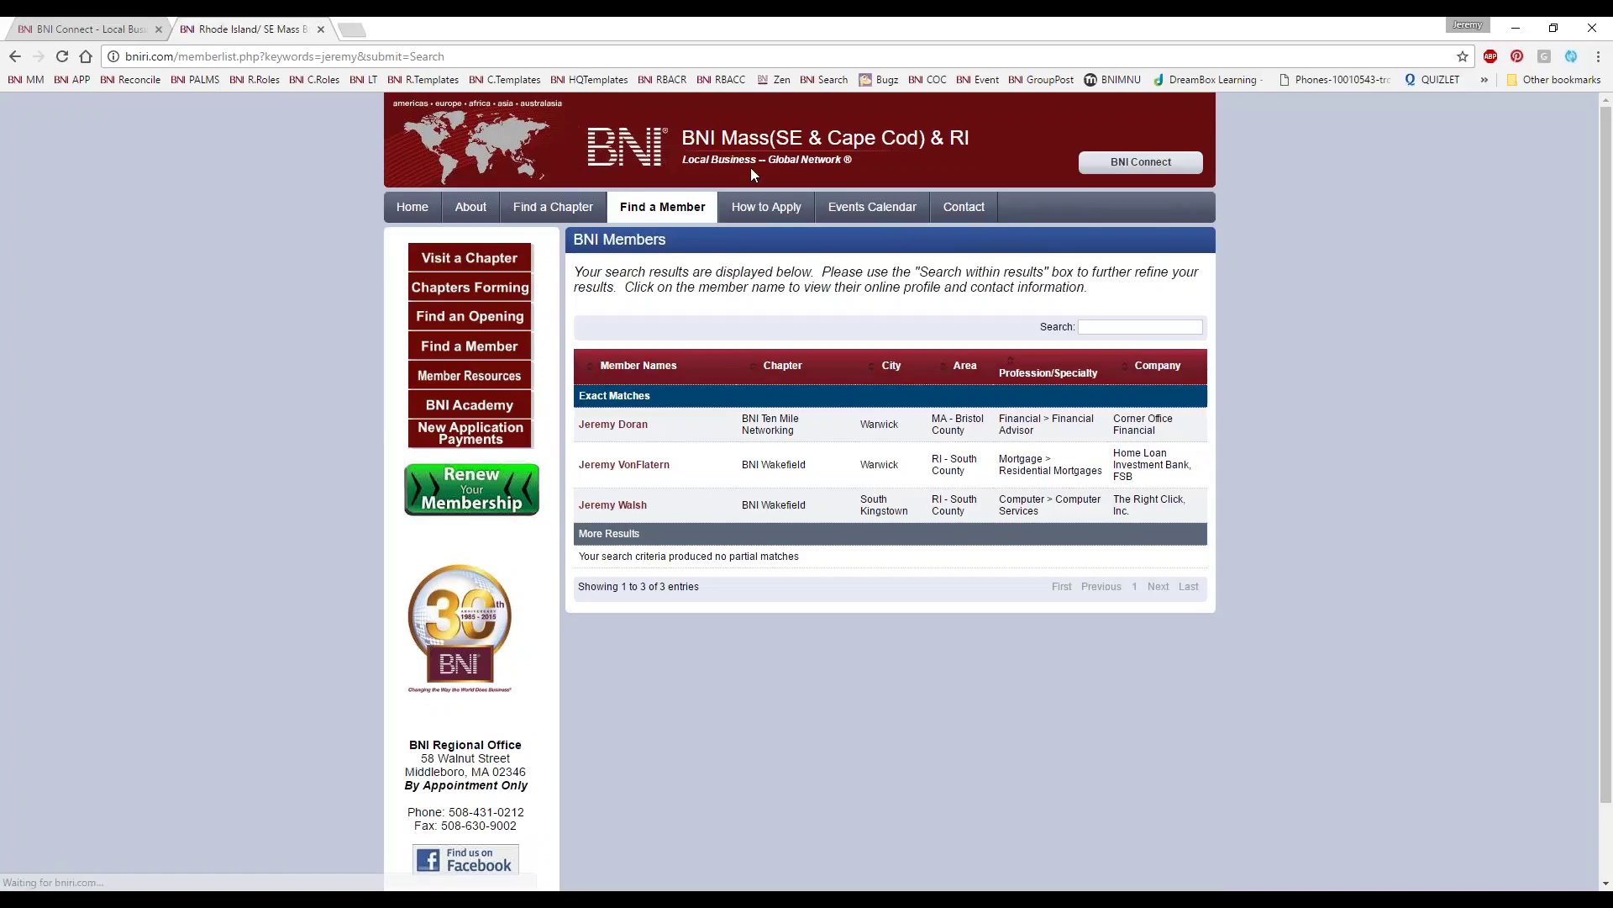
Step: Review the public member details for The Right Click, Inc. in the BNI Wakefield chapter, and close the regional website
click(615, 504)
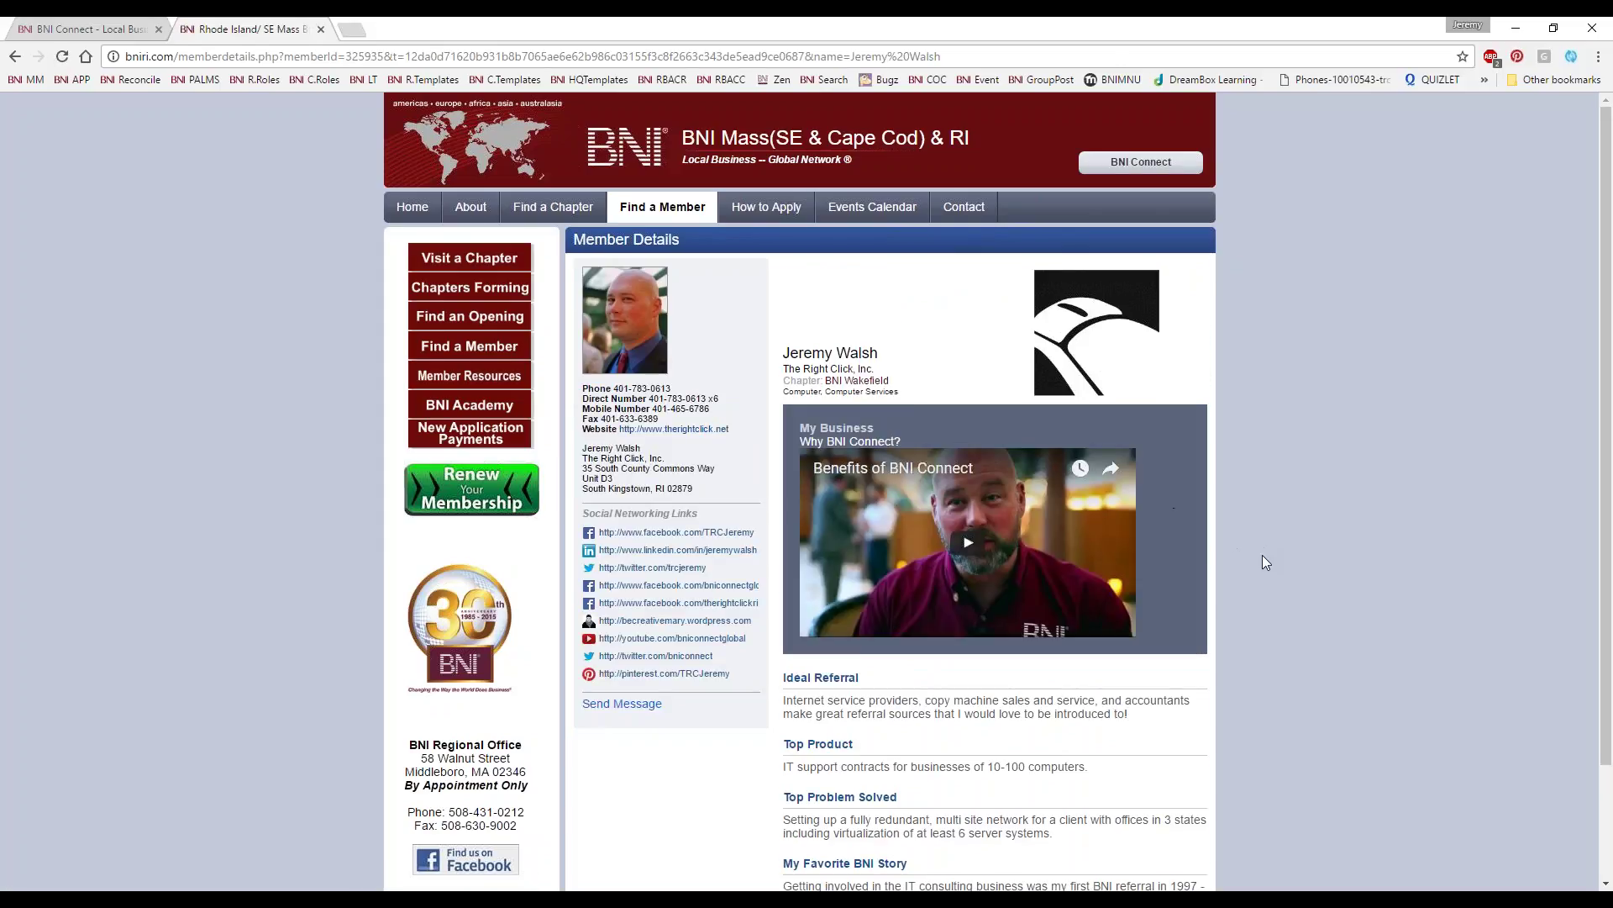
scroll(1261, 563, down, 3)
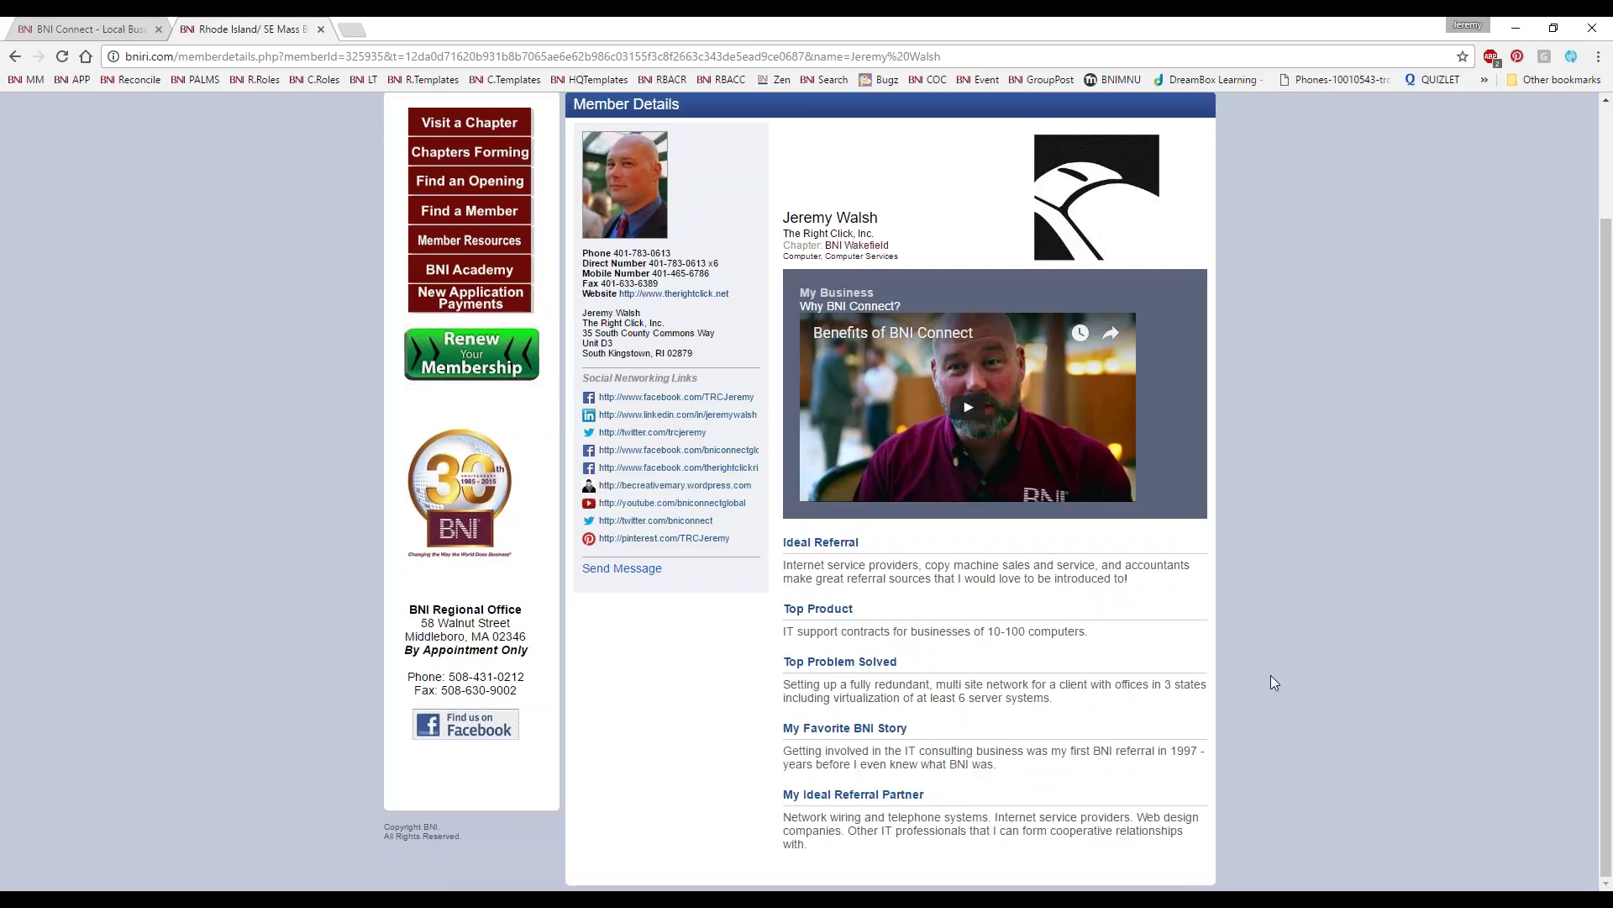
scroll(1270, 671, up, 3)
scroll(1267, 627, down, 1)
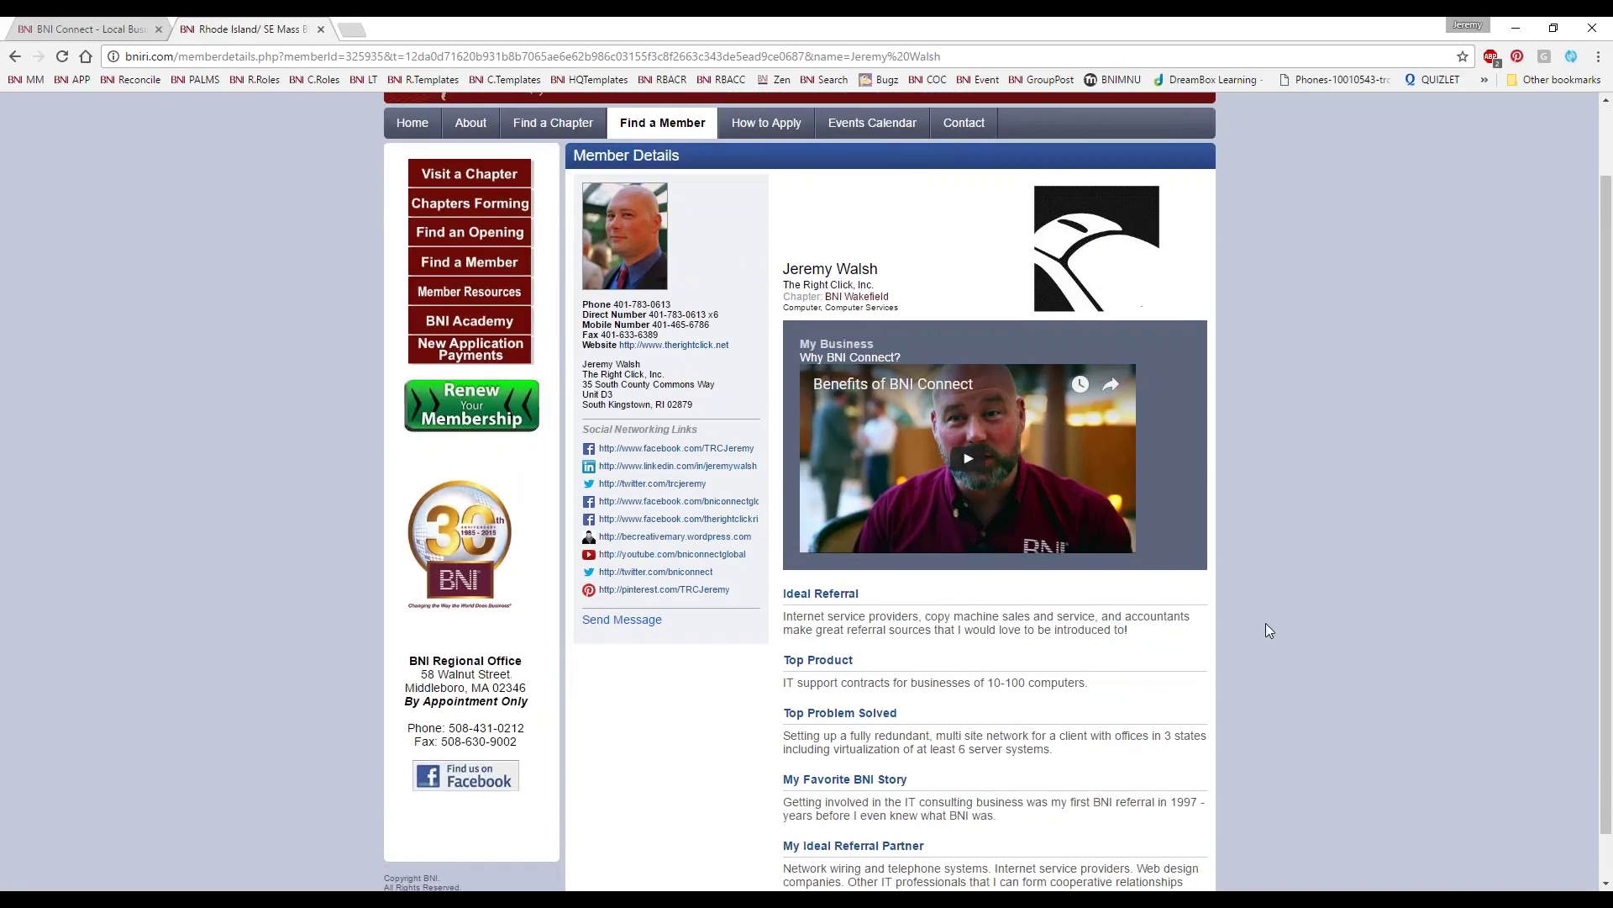
scroll(1266, 623, up, 1)
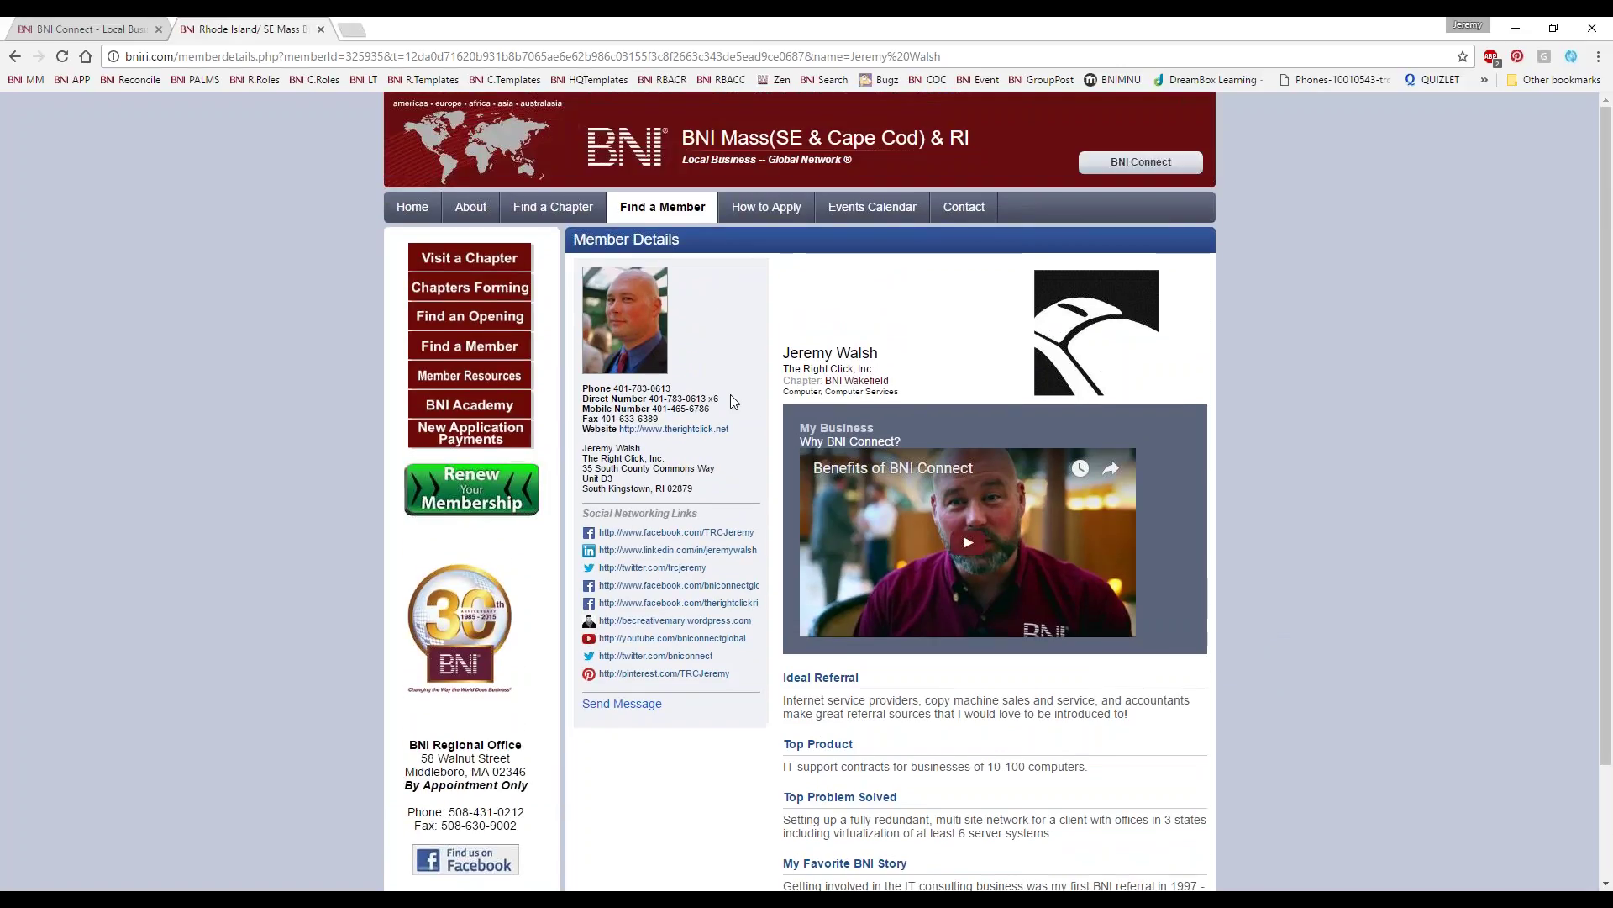
click(321, 29)
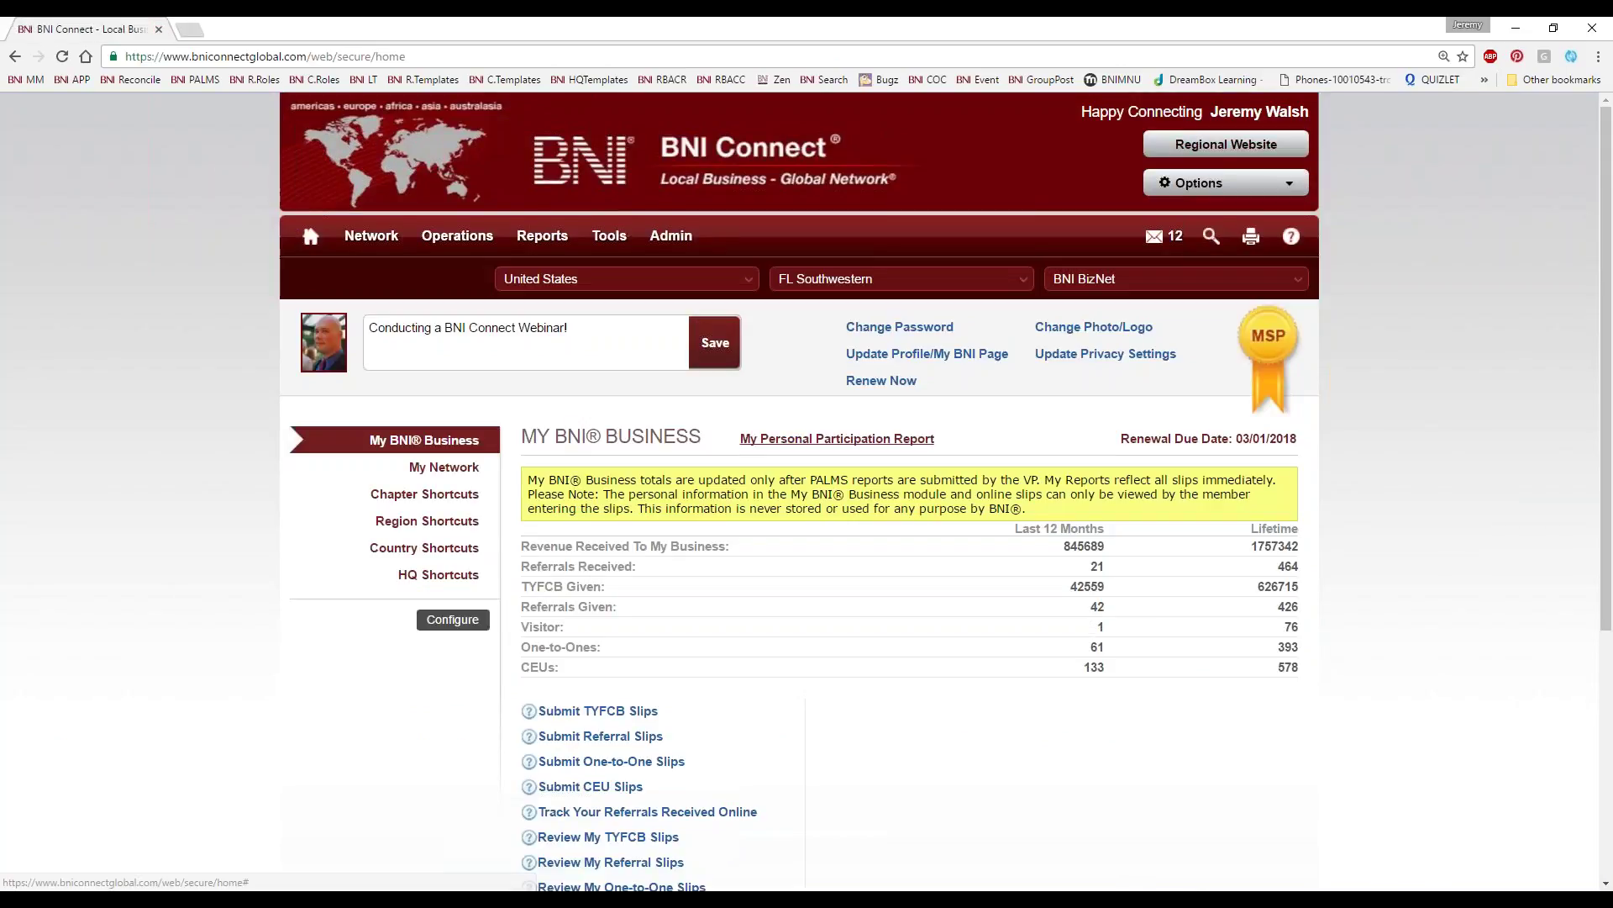
Step: Search the BNI Global Directory by the member's full name
click(1203, 242)
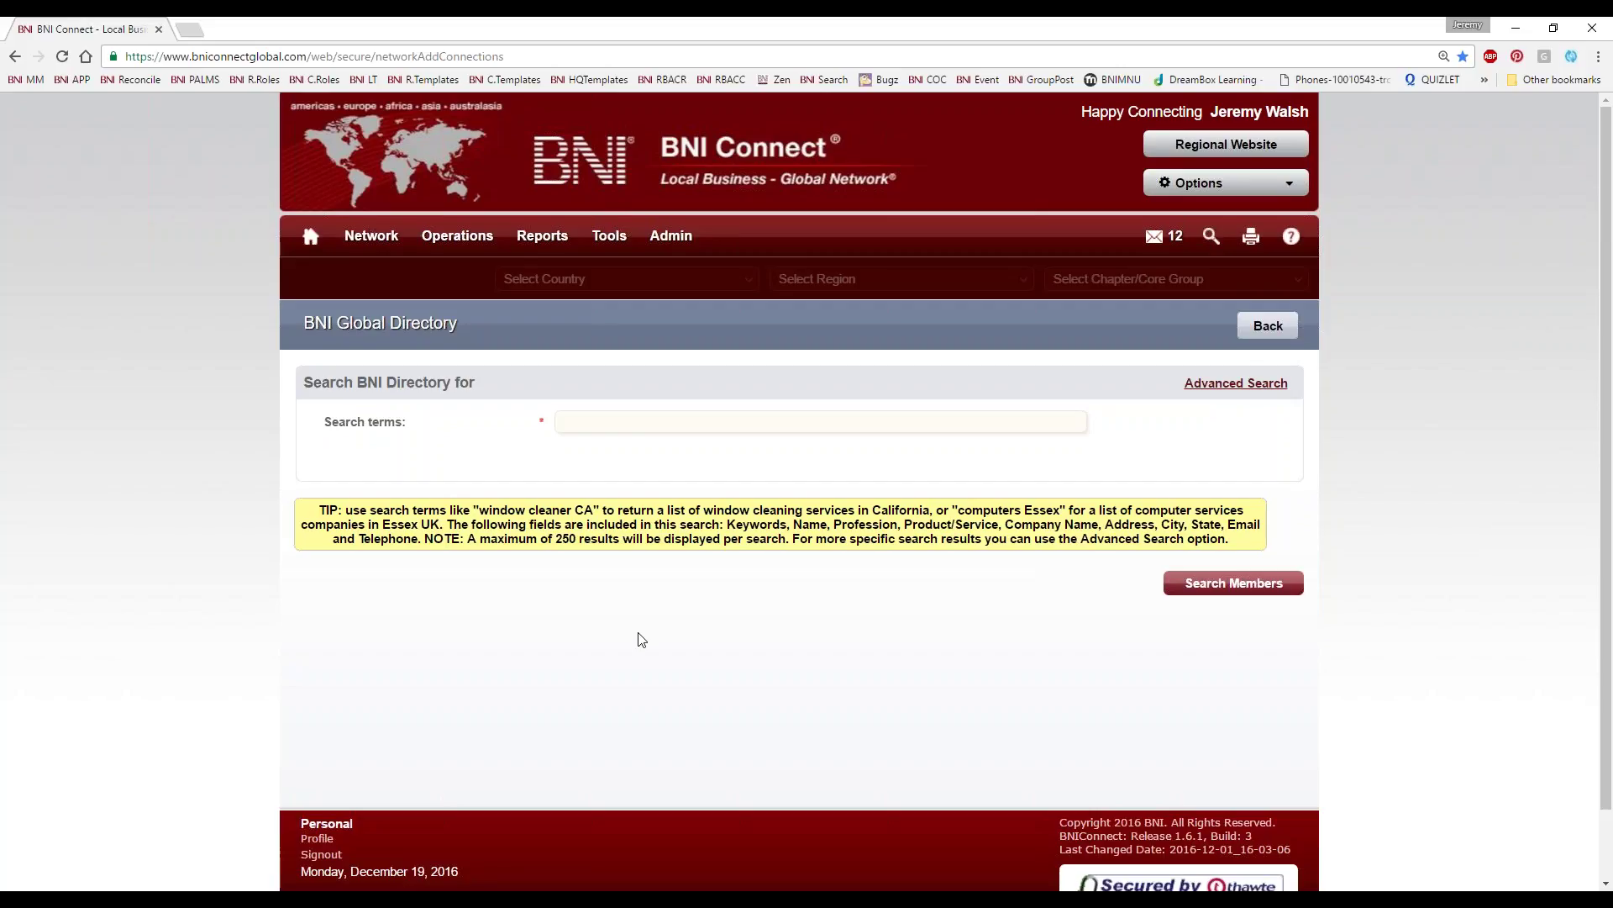
click(642, 425)
text(jeremy walsh)
key(Return)
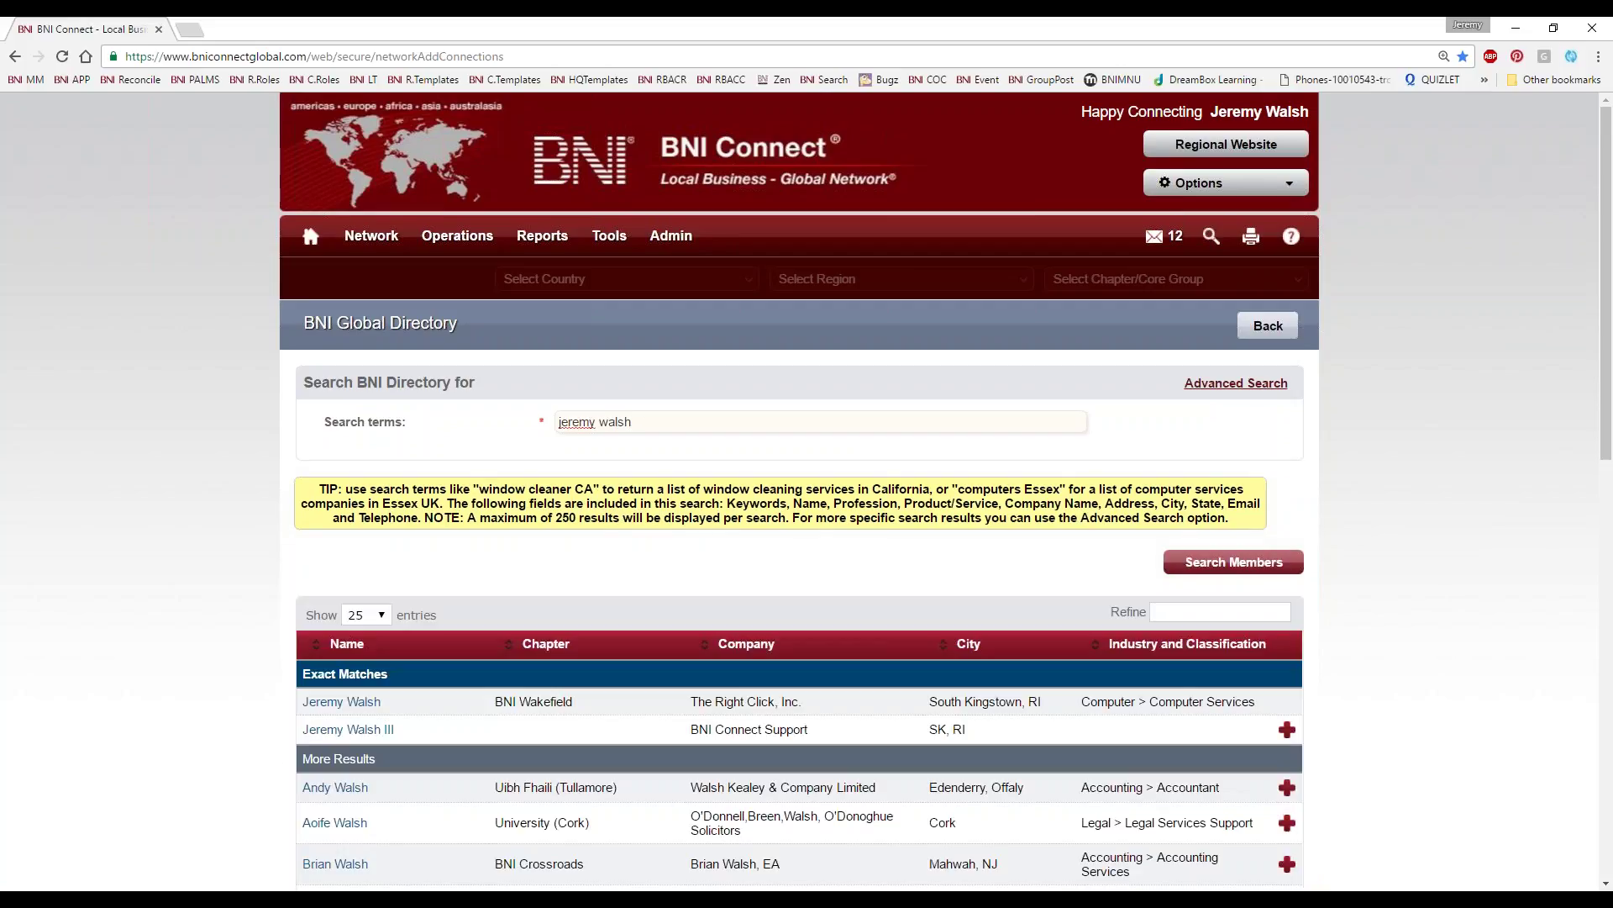
Step: Look through the directory matches and open the profile of the member at The Right Click, Inc
scroll(61, 785, down, 4)
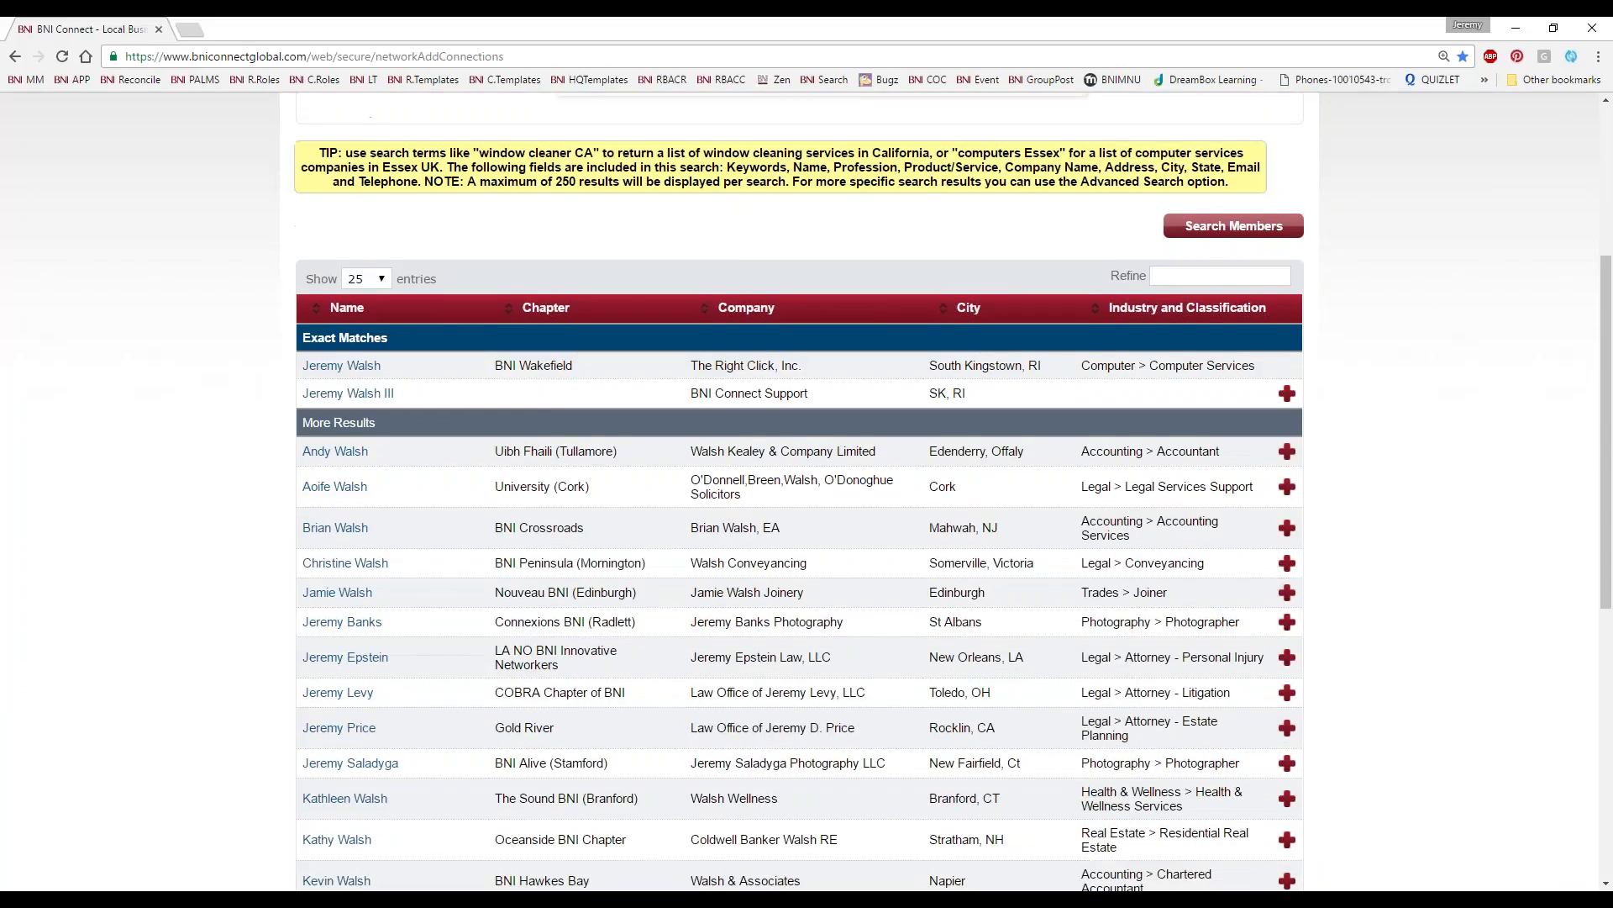
scroll(320, 717, up, 2)
scroll(222, 605, up, 1)
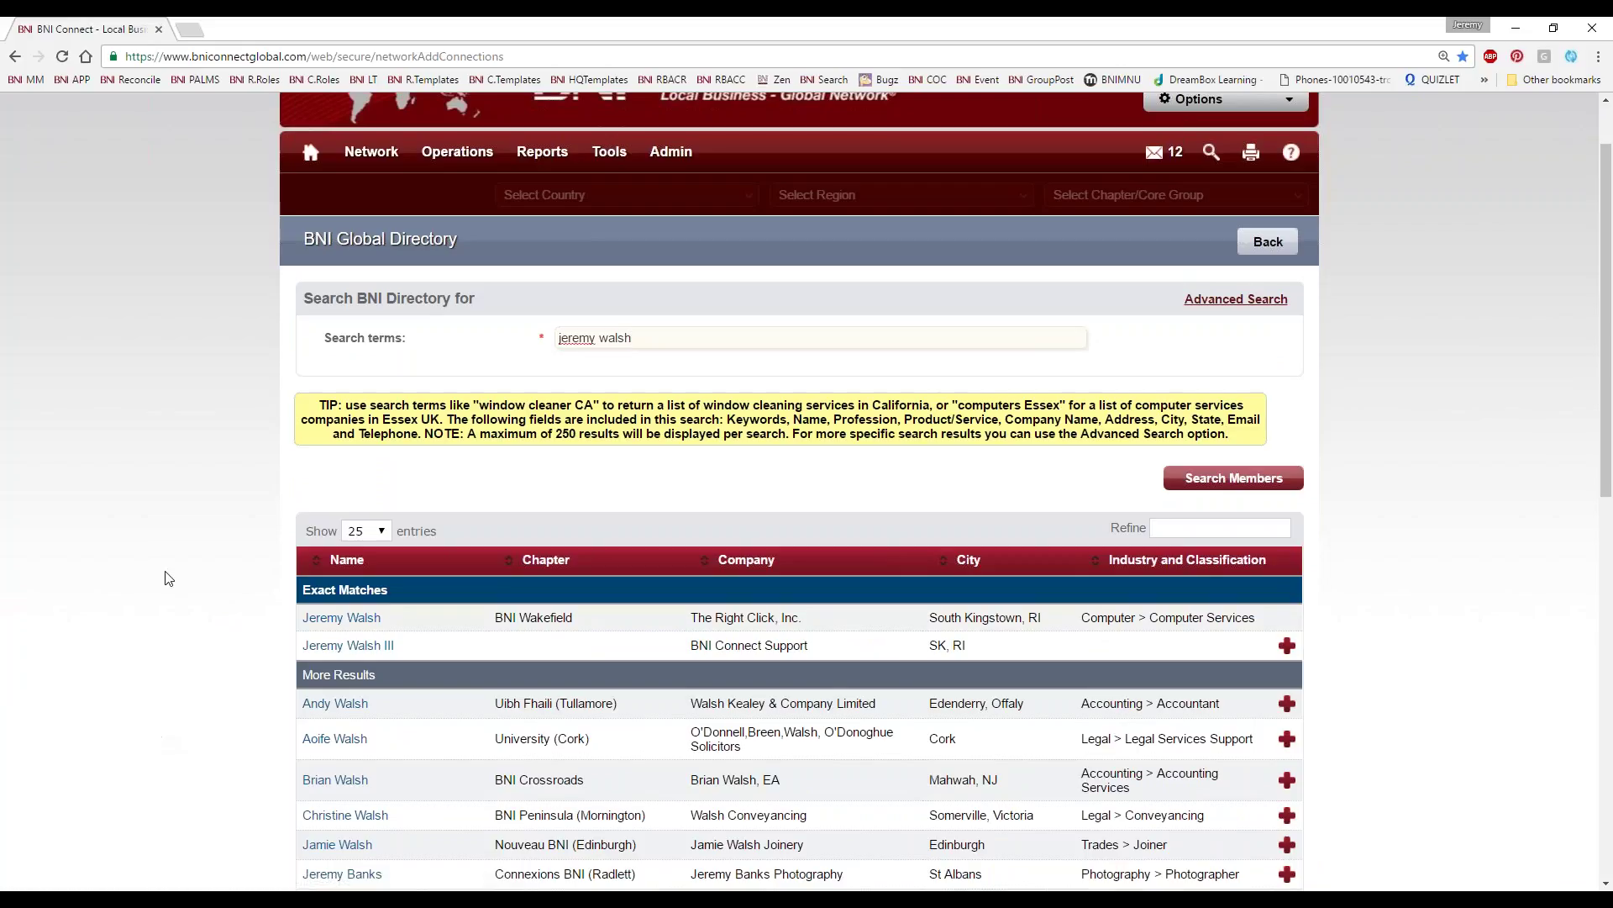
scroll(168, 578, down, 1)
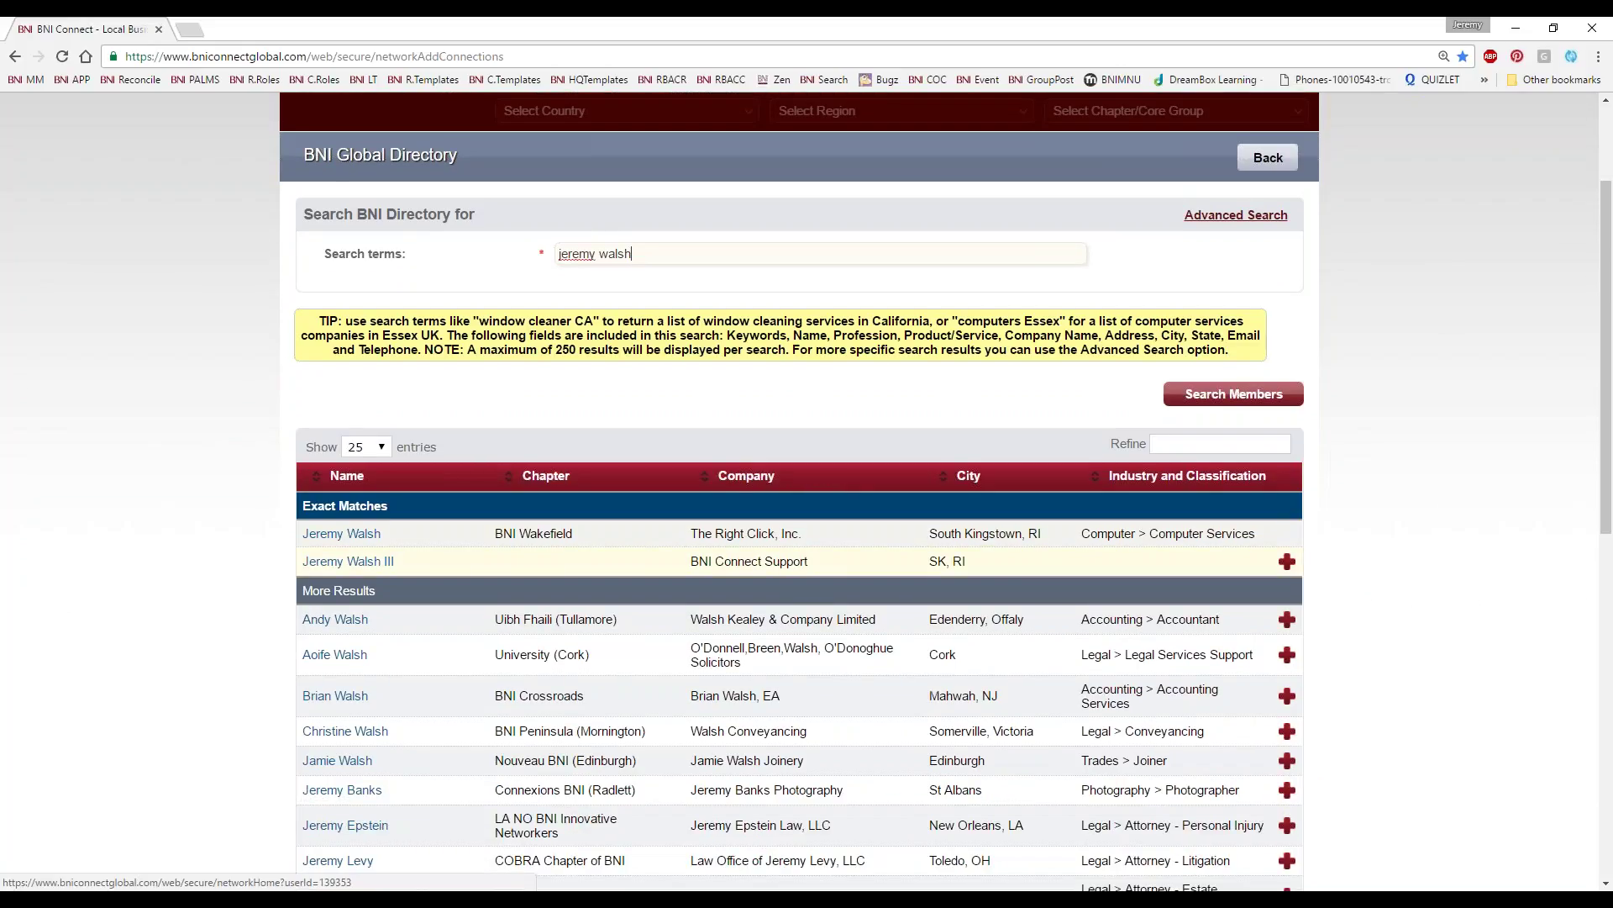
click(342, 533)
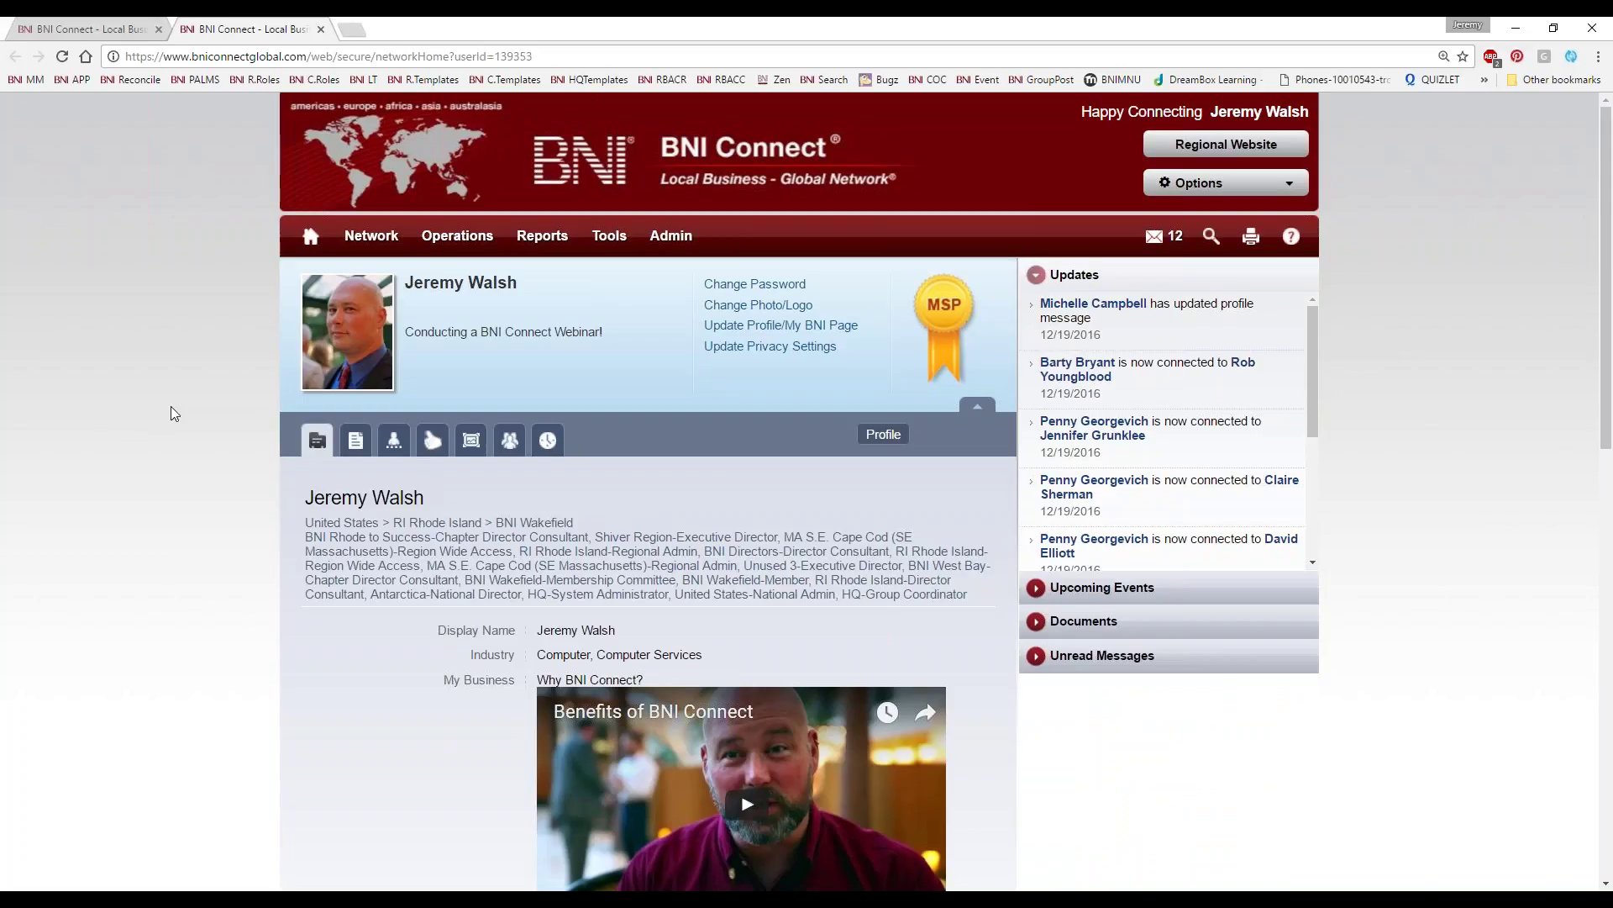
Step: Review the member's profile, including the business video, keywords, company logo, contact details, social networking links and address
scroll(424, 273, down, 5)
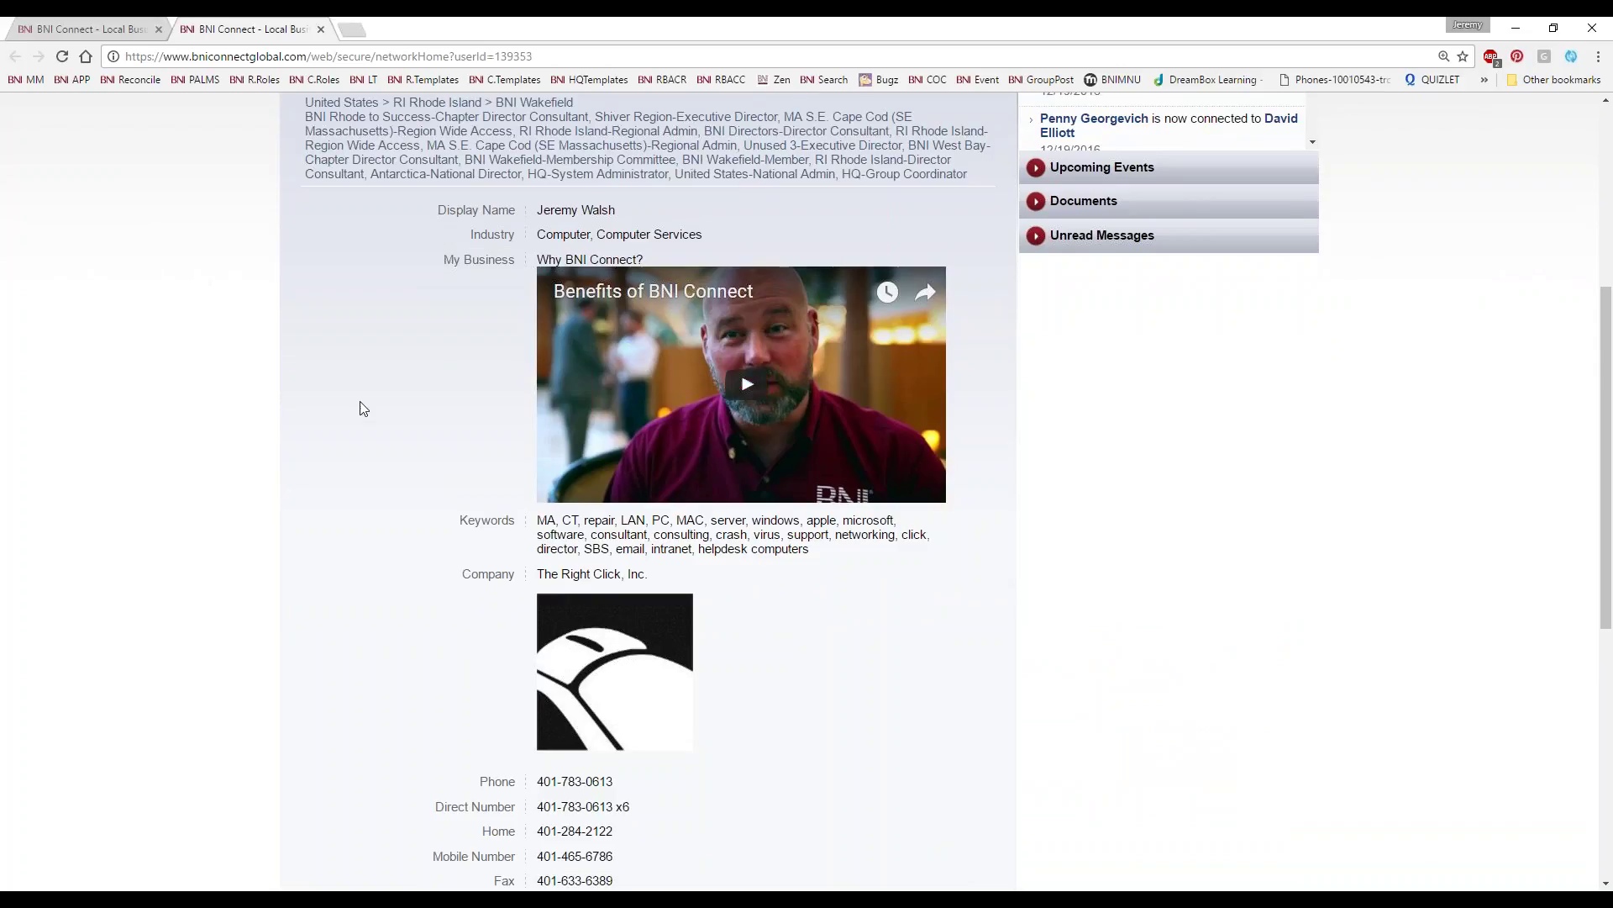
scroll(291, 429, down, 2)
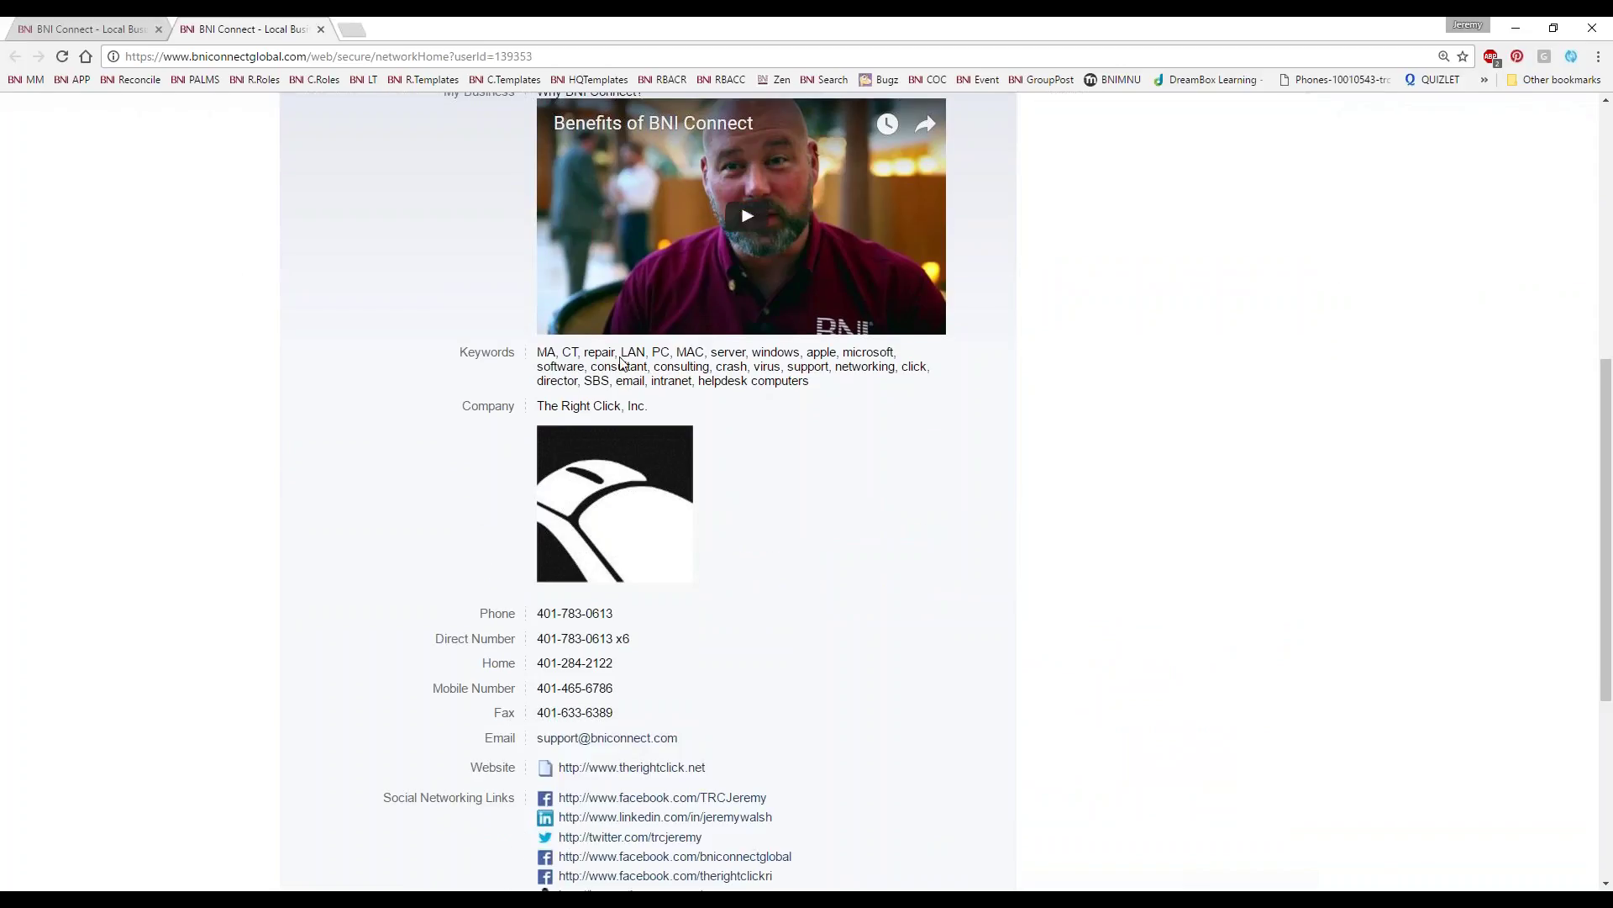
scroll(435, 448, down, 3)
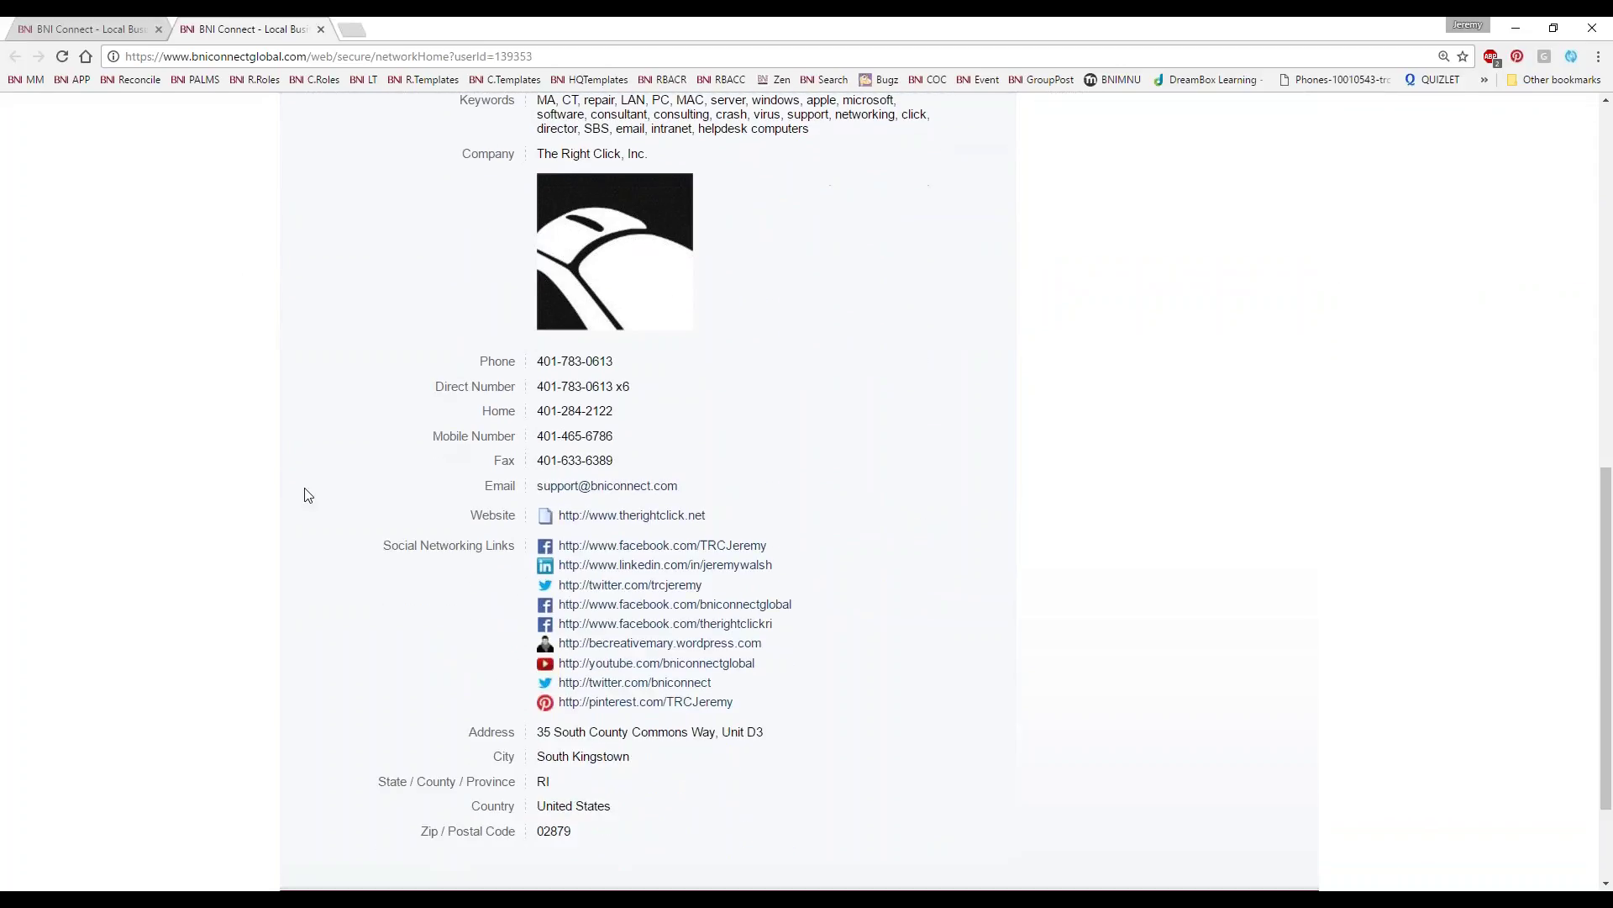
scroll(1015, 505, down, 2)
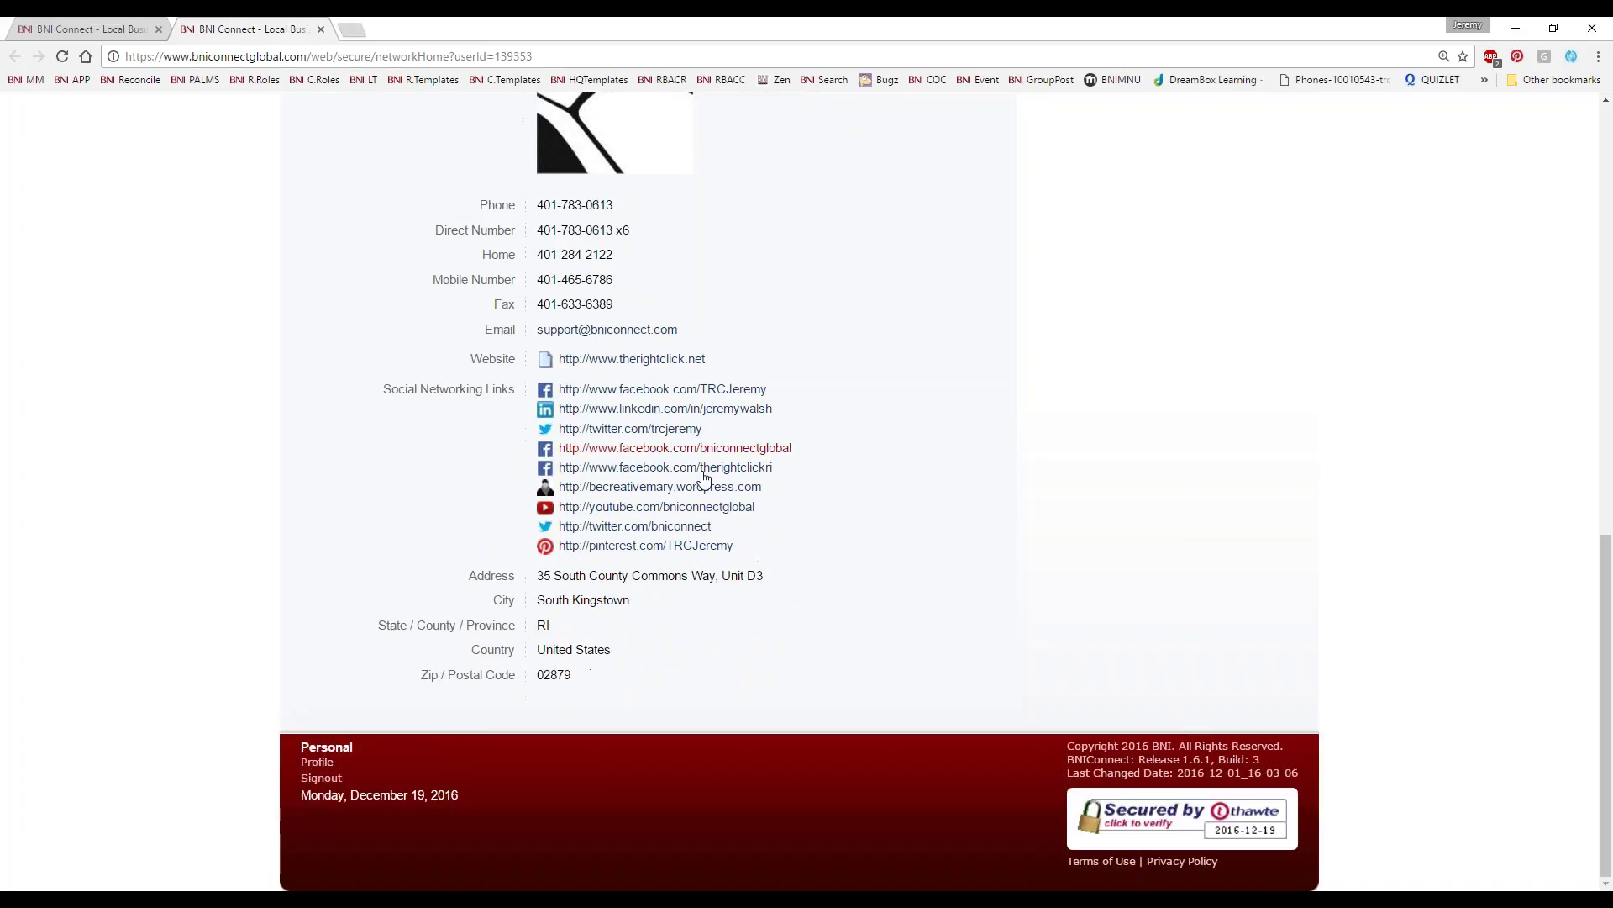
scroll(242, 558, up, 8)
scroll(243, 558, up, 2)
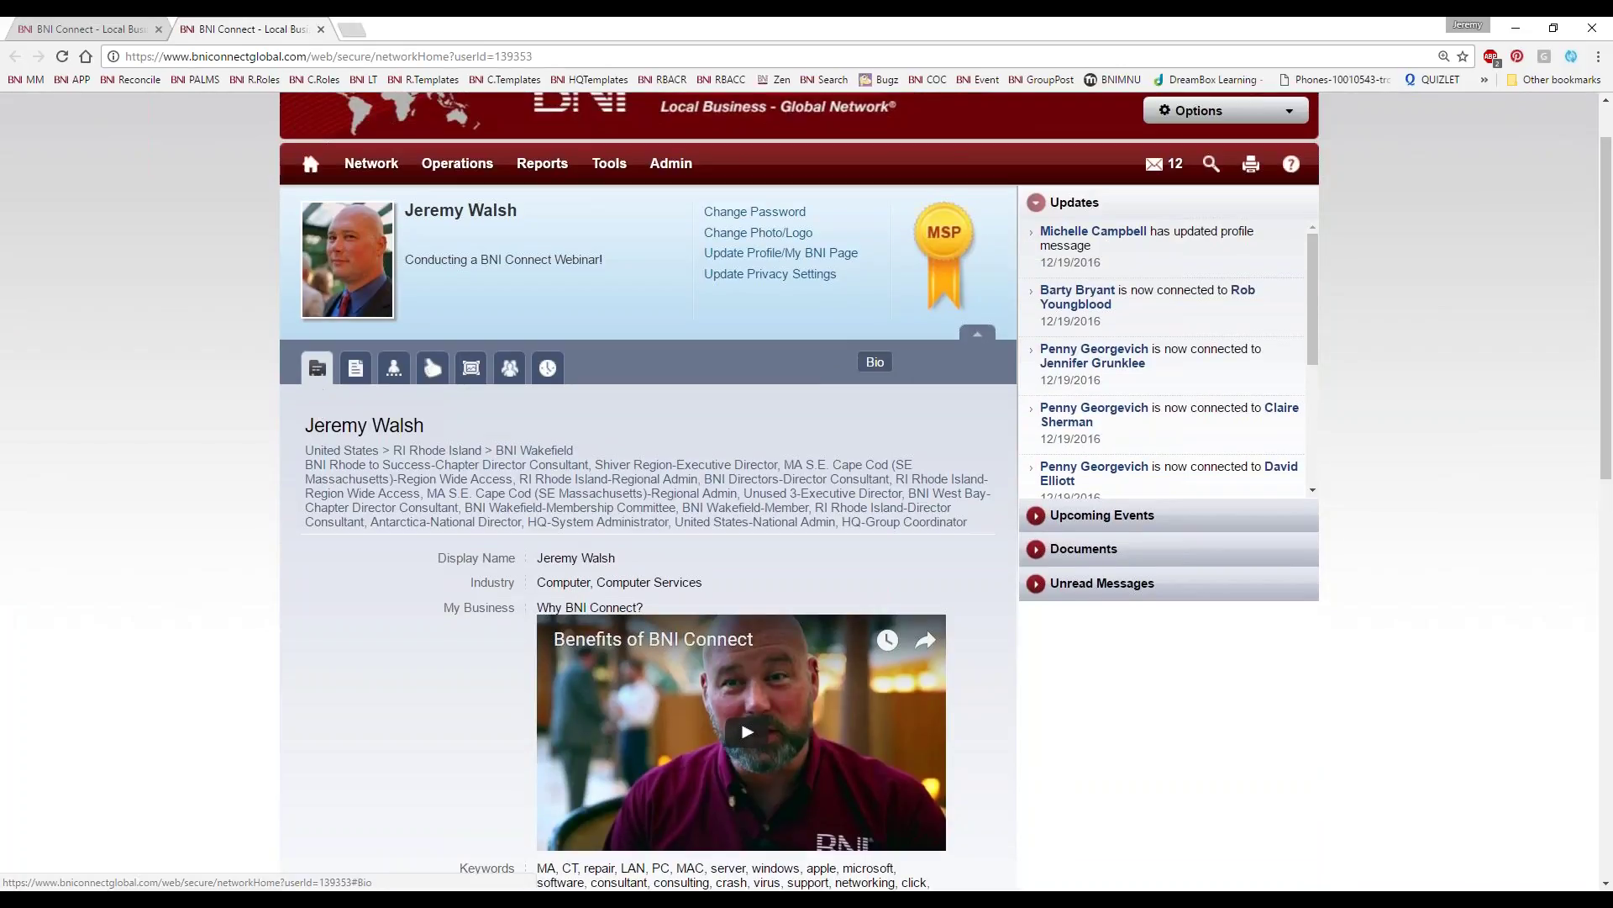
Step: View the member's bio, including the weekly presentations, GAINS profile and Tops profile
click(356, 370)
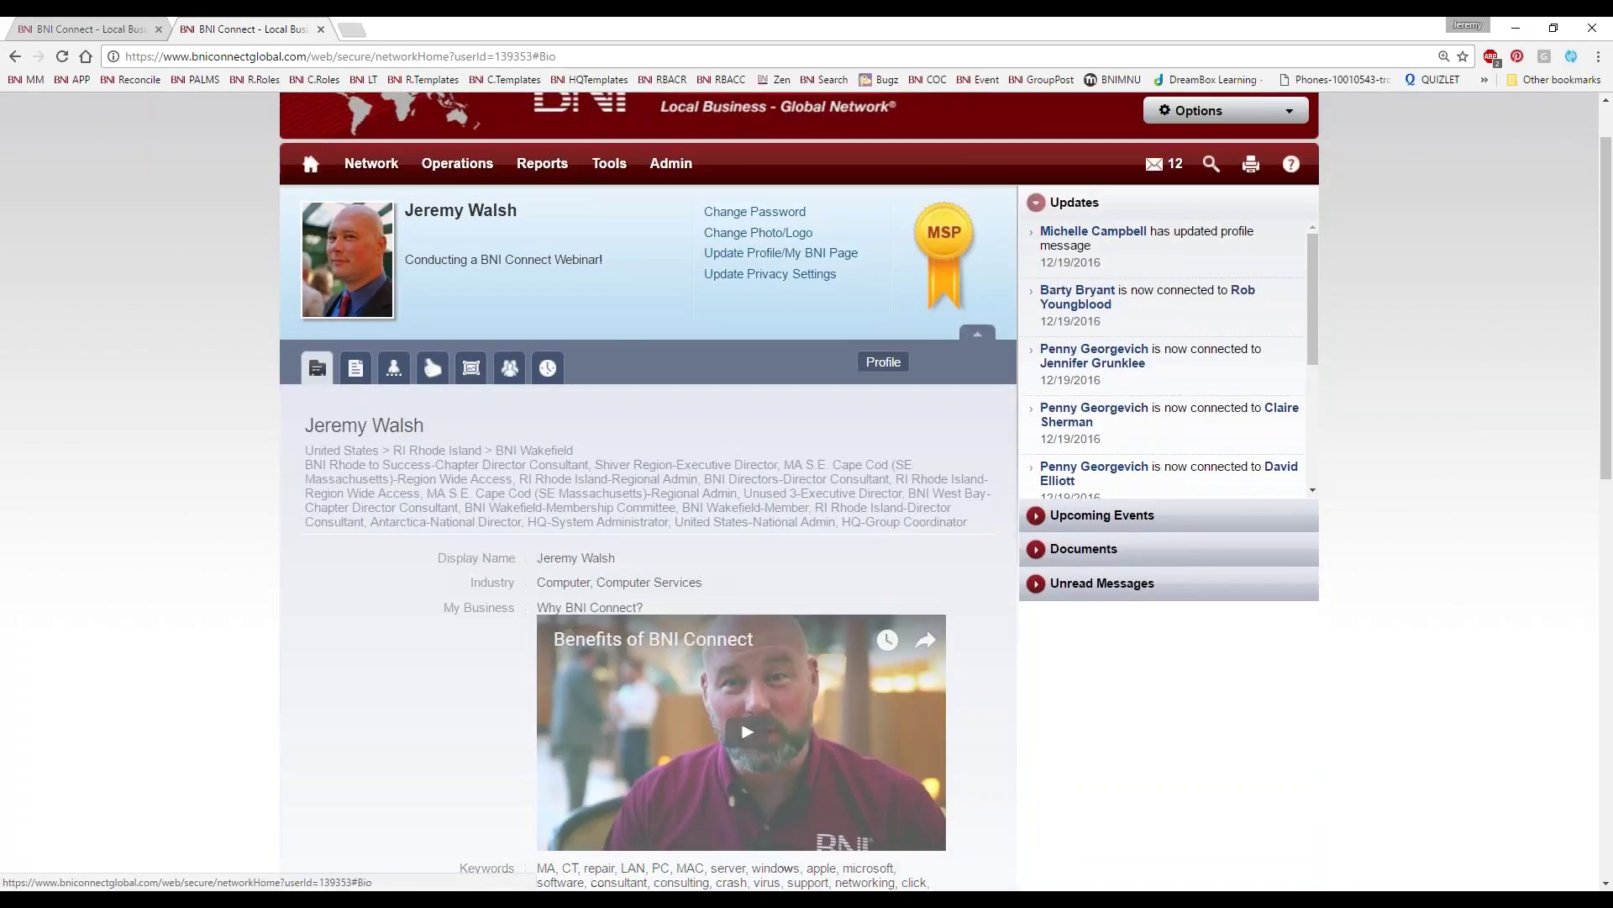
scroll(482, 534, down, 13)
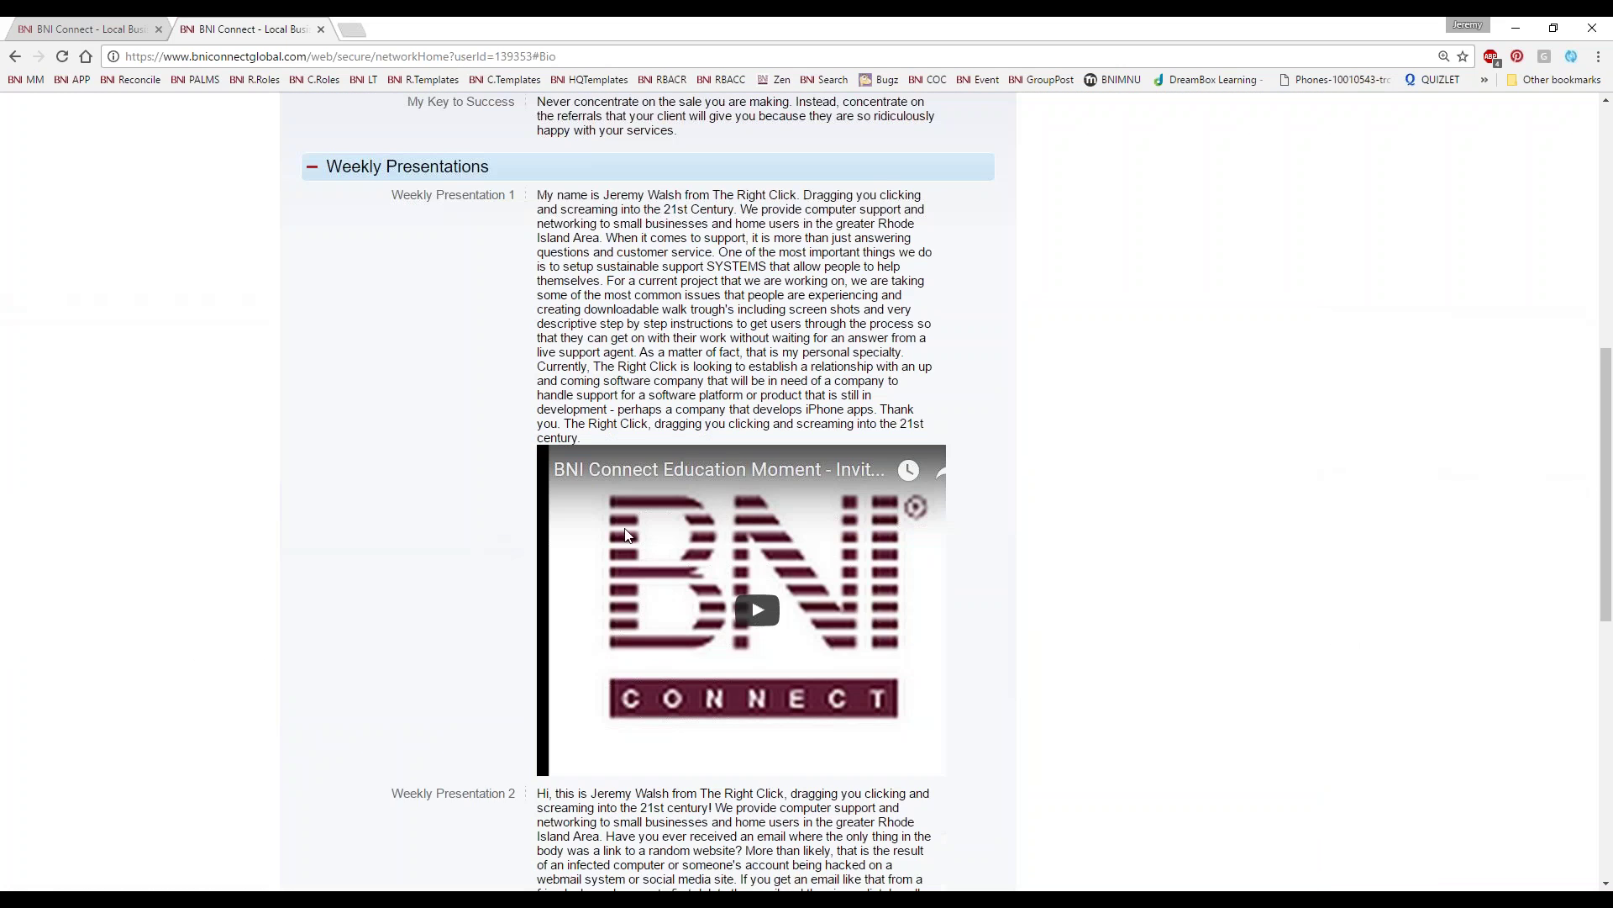
scroll(731, 425, down, 3)
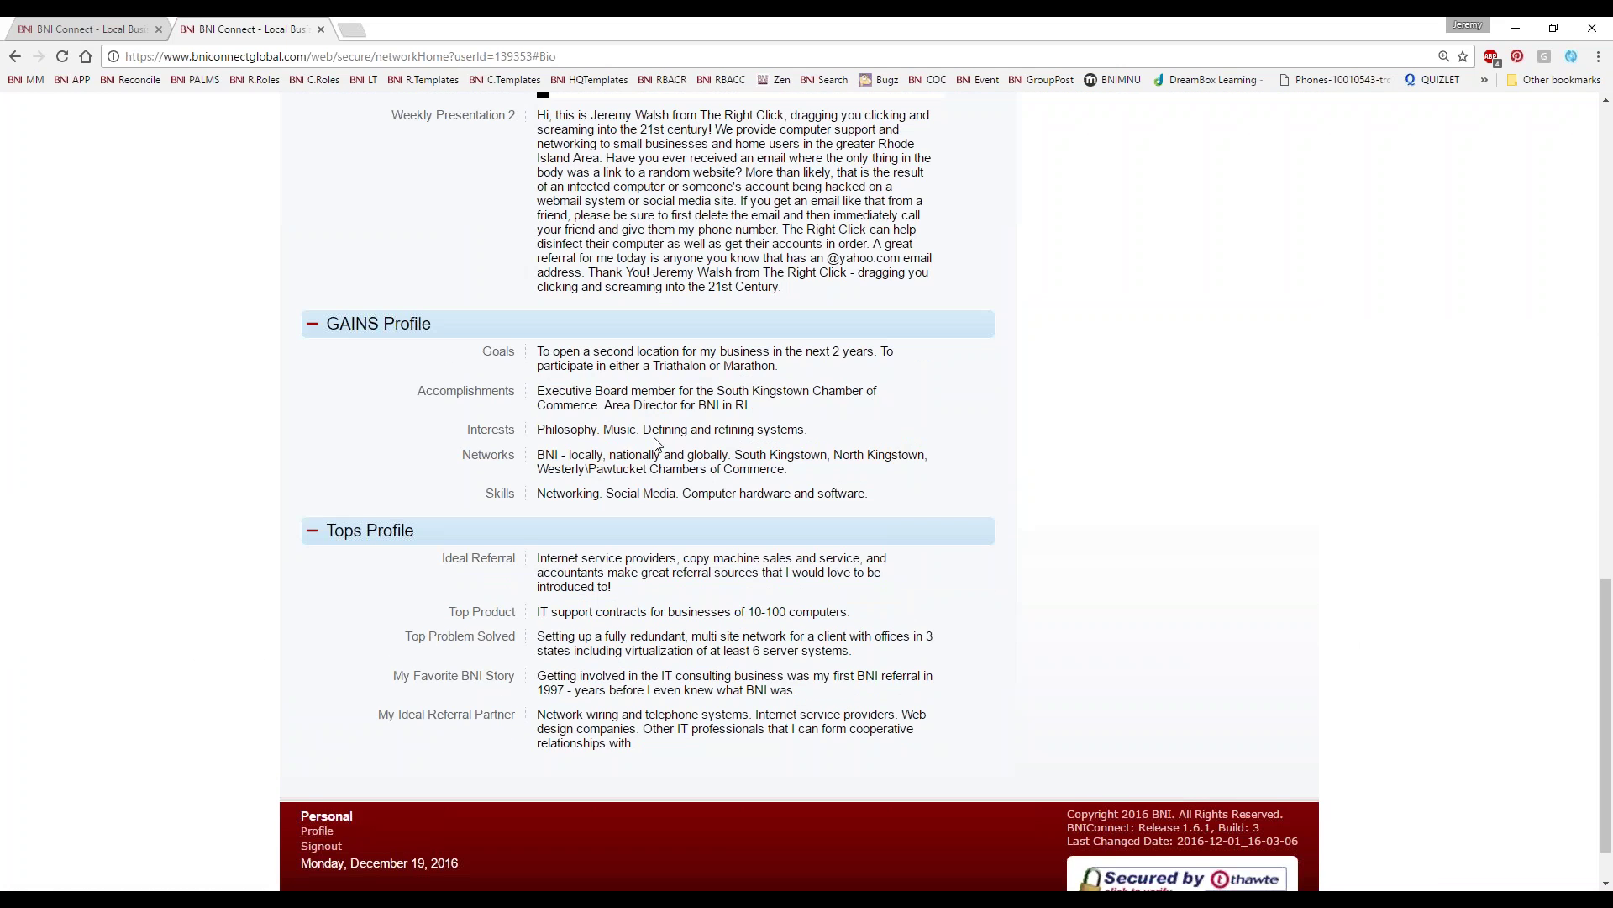
scroll(657, 444, up, 16)
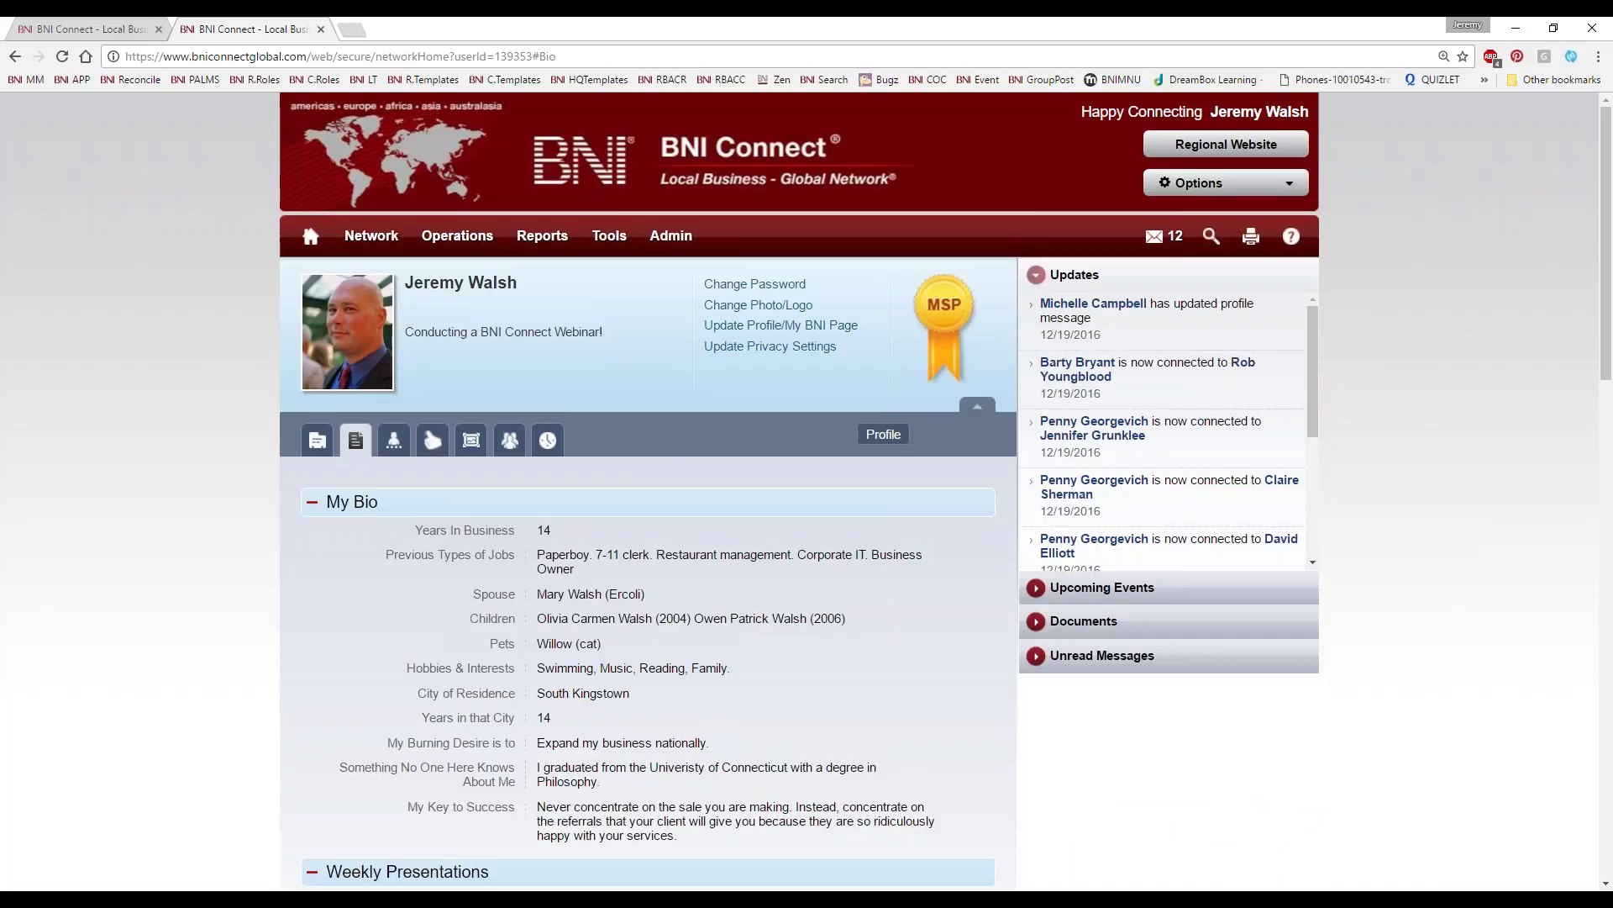
Step: Browse the member's list of connections
click(401, 442)
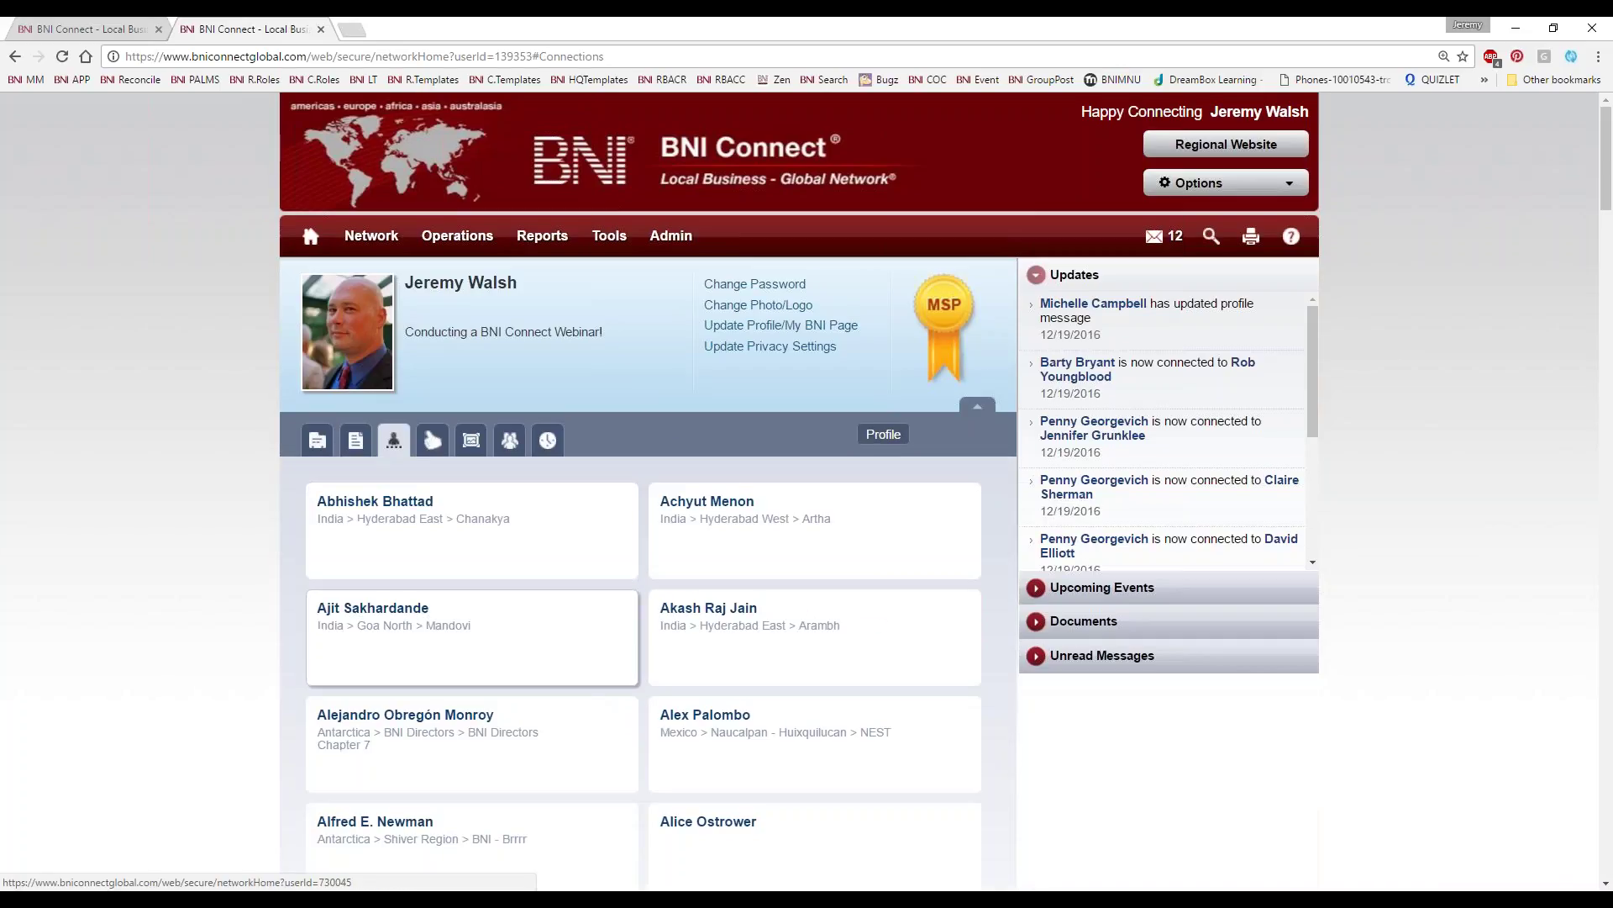
scroll(664, 610, down, 6)
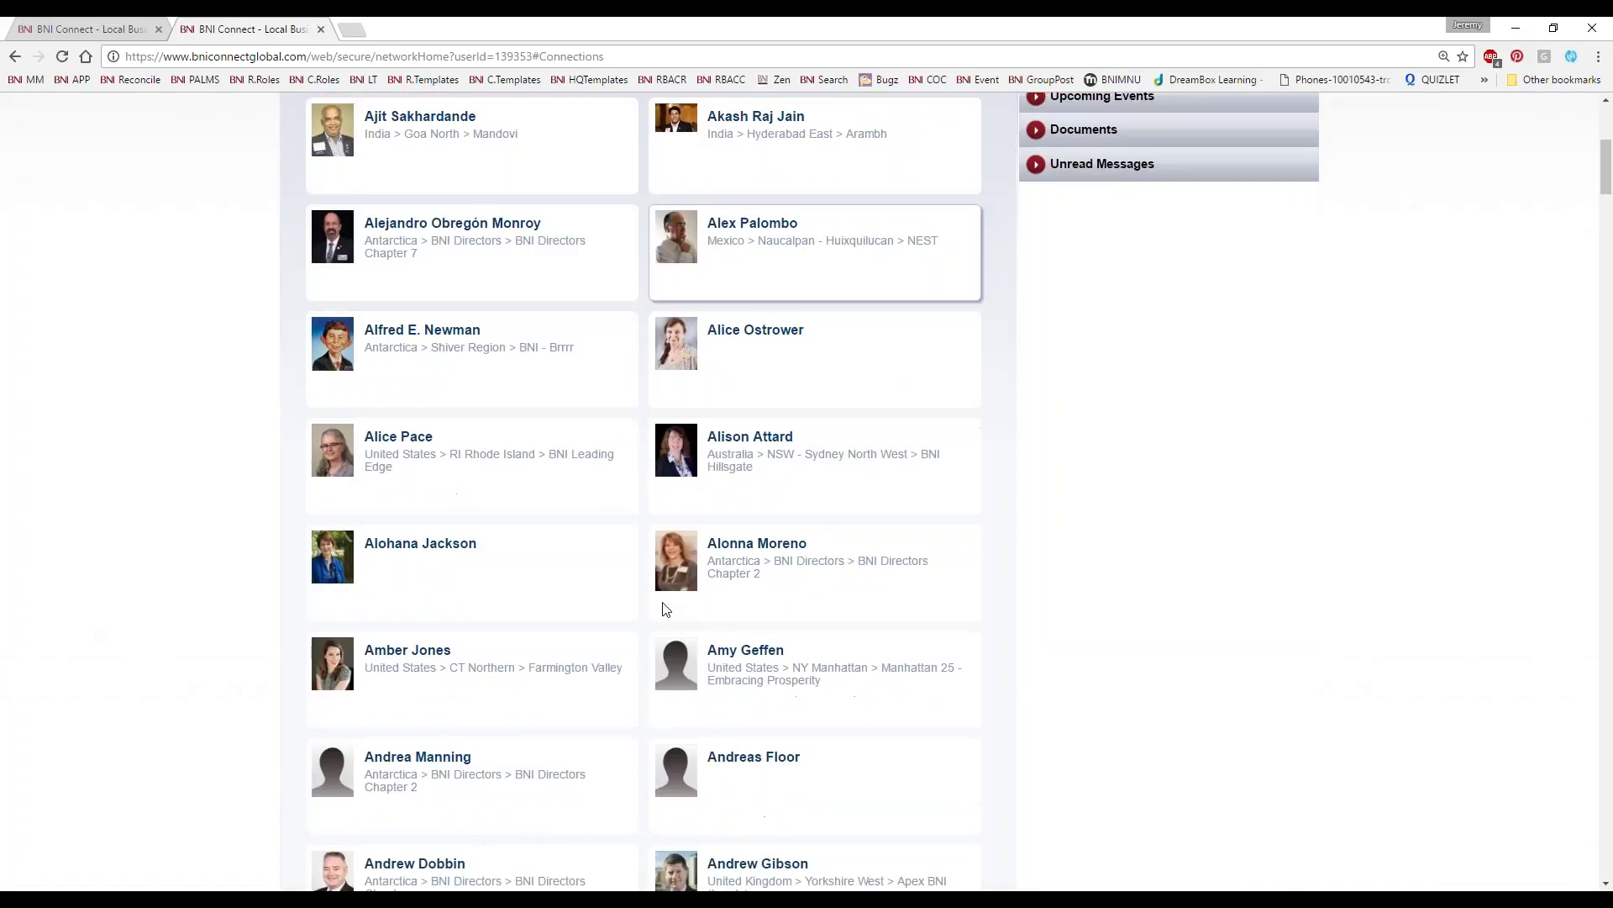
scroll(660, 601, up, 6)
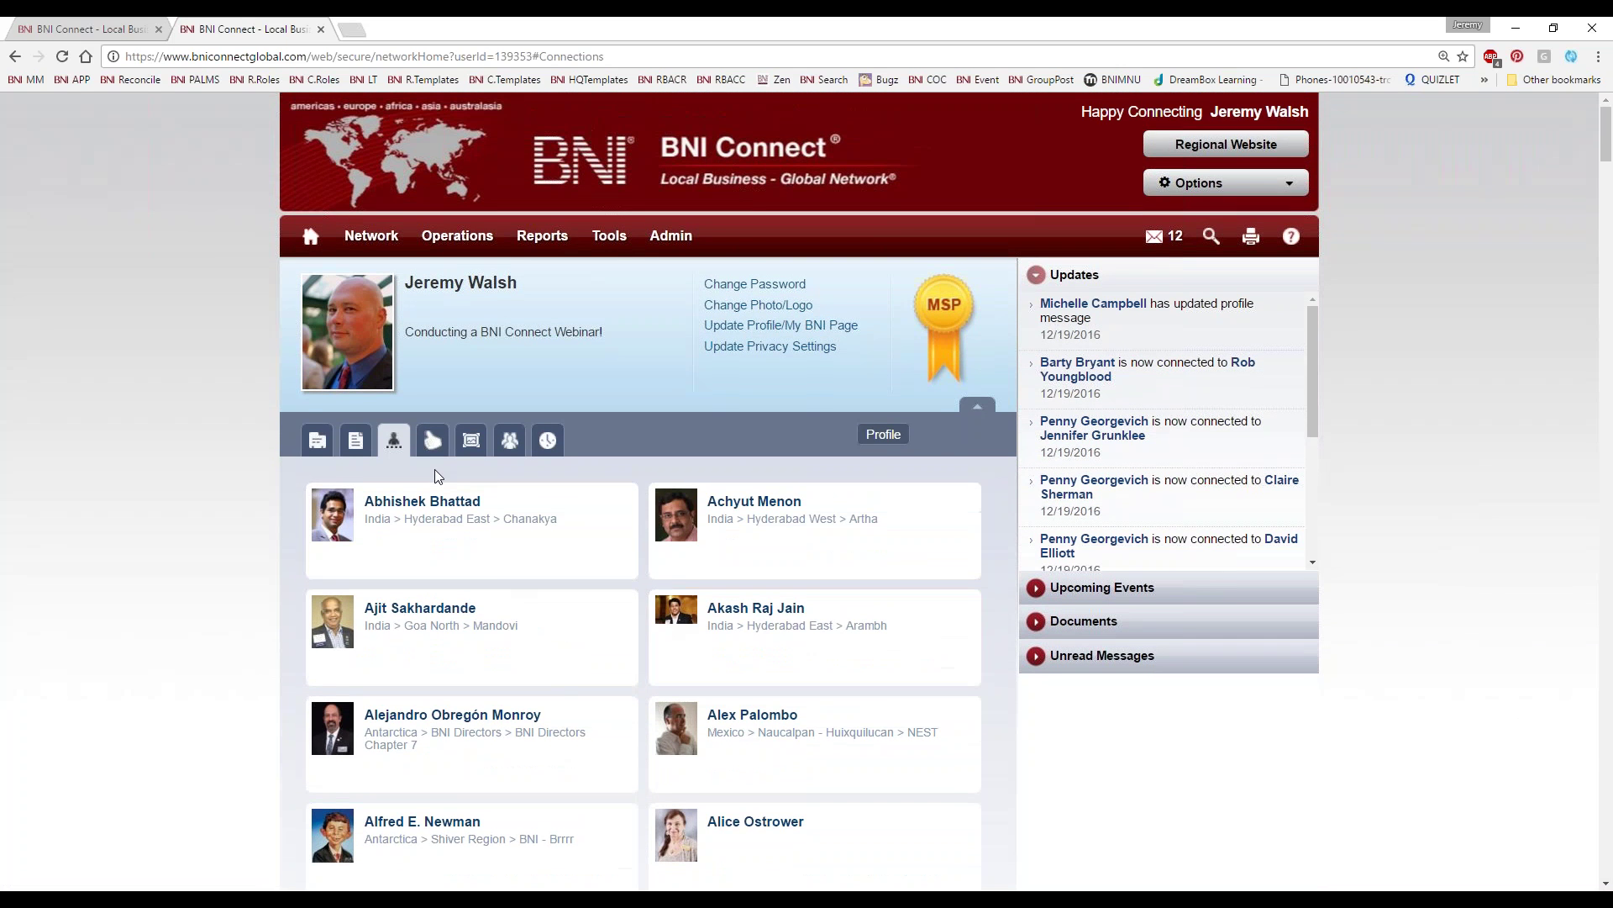
Step: Read through the testimonials on the member's profile
click(433, 439)
scroll(1227, 532, down, 1)
scroll(1227, 532, down, 2)
scroll(996, 508, up, 1)
scroll(996, 507, down, 12)
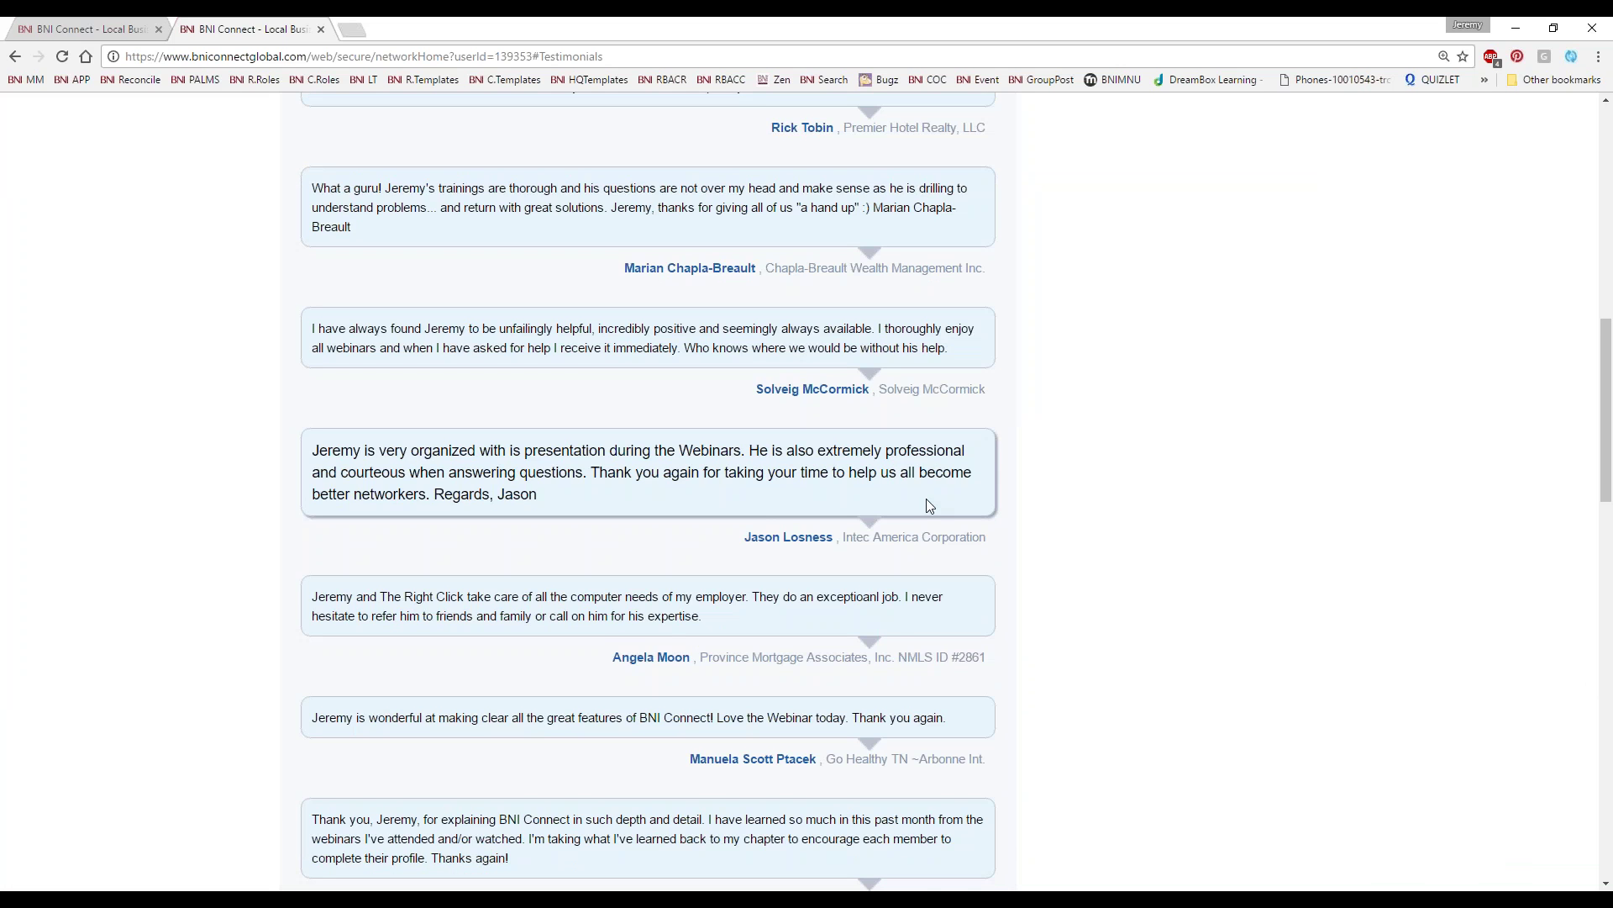
scroll(672, 471, up, 12)
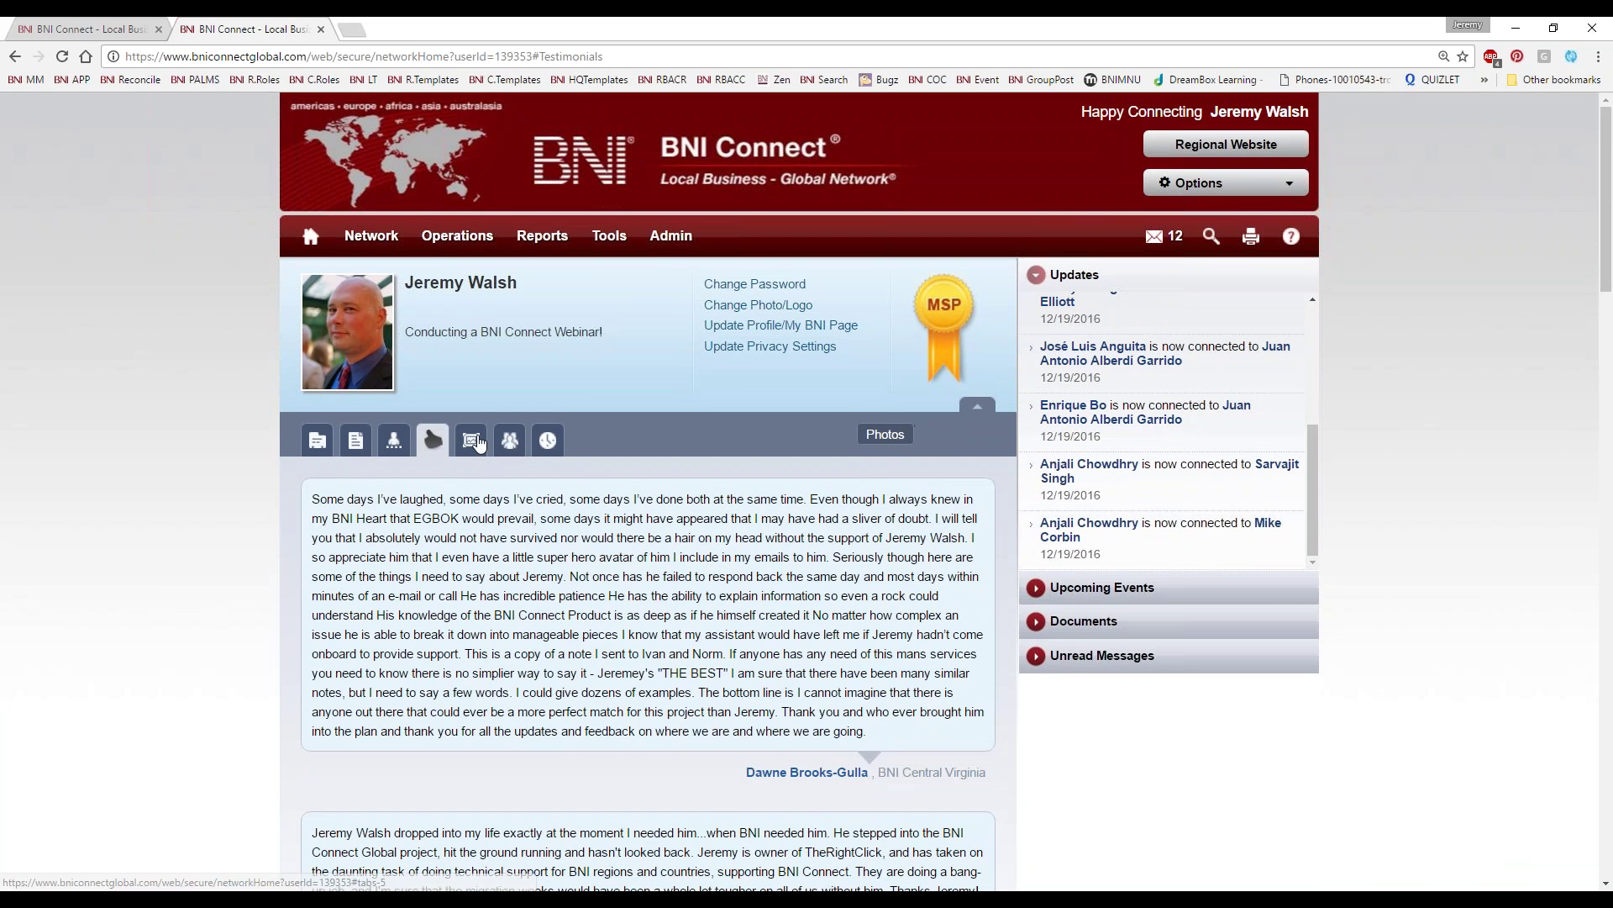
Step: View the member's photo gallery and the groups they belong to
click(479, 443)
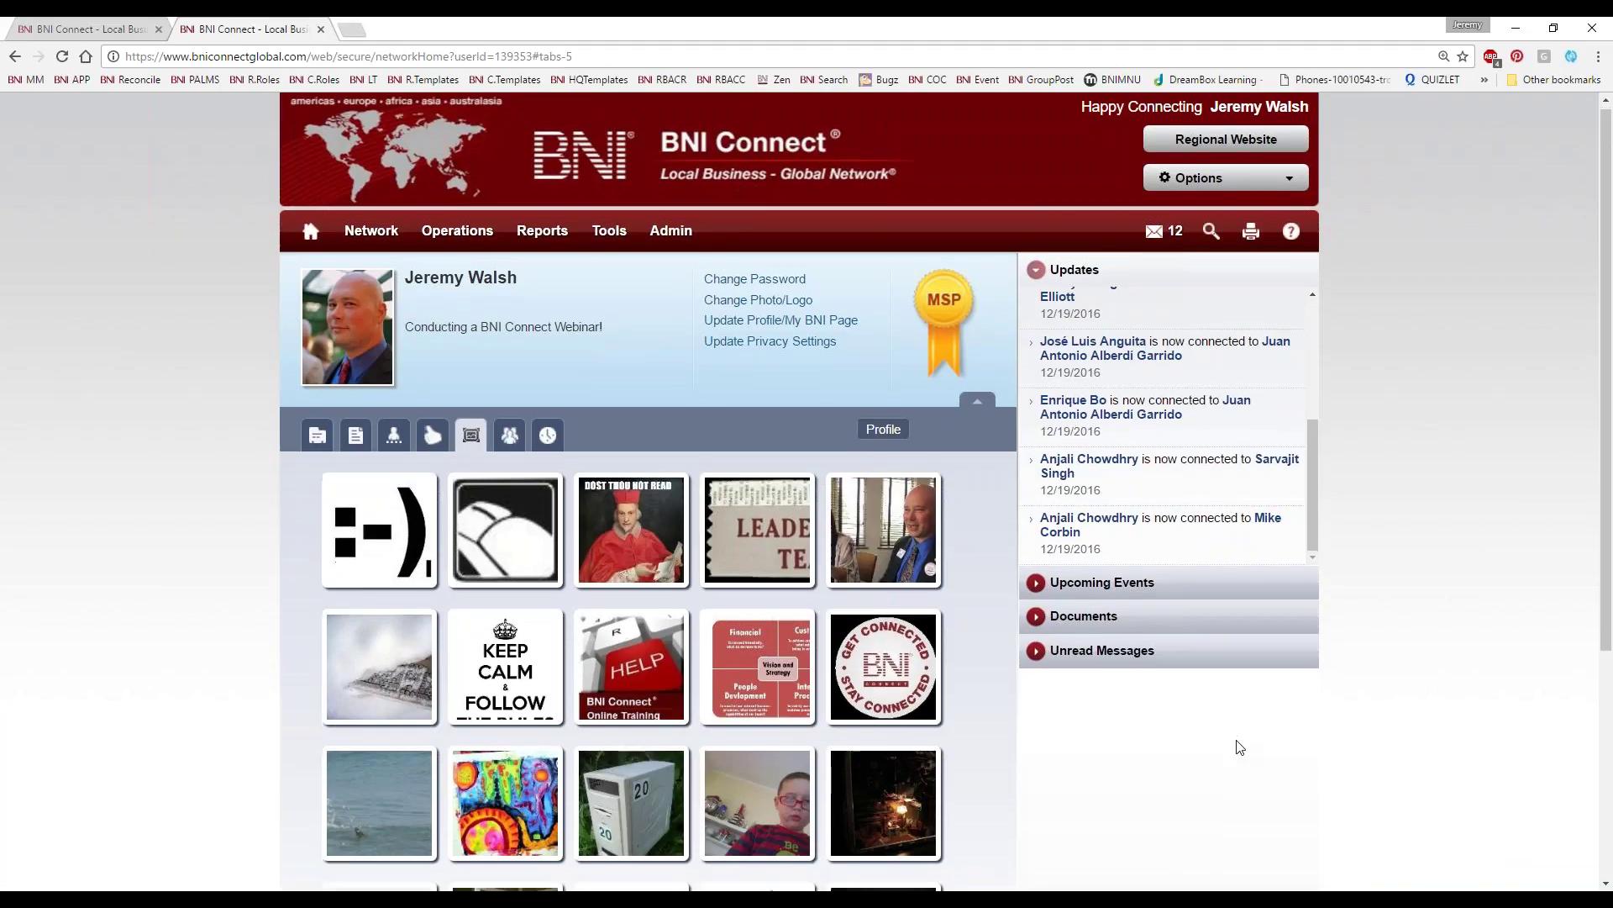
scroll(1240, 747, down, 3)
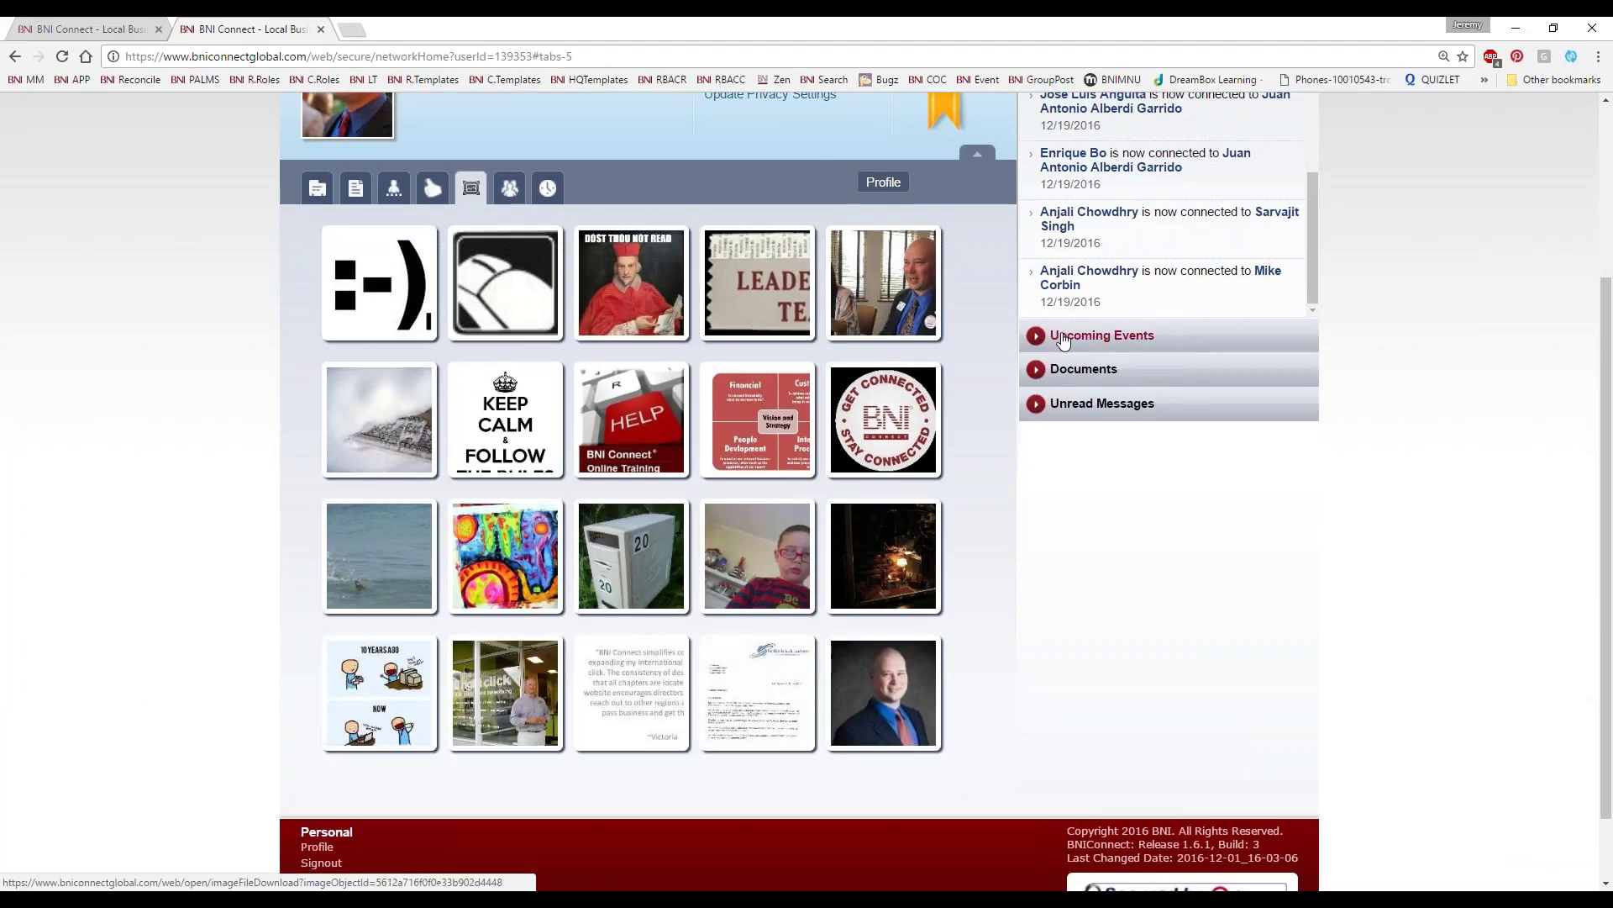
click(510, 188)
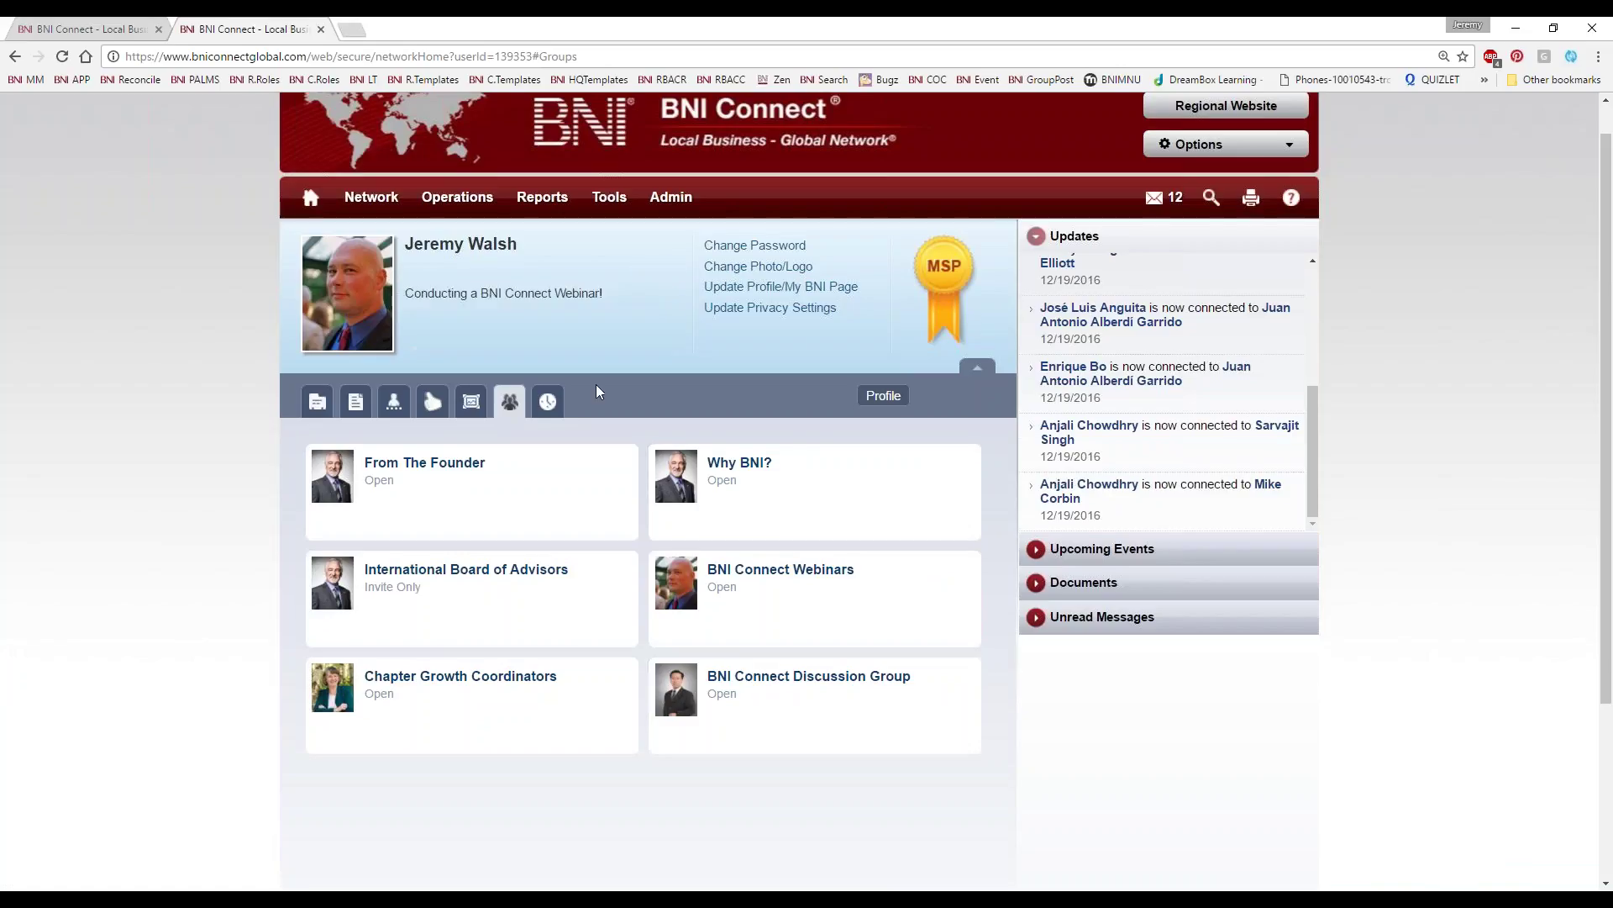
Step: View the member's training and event history, and return to the main profile details
click(547, 401)
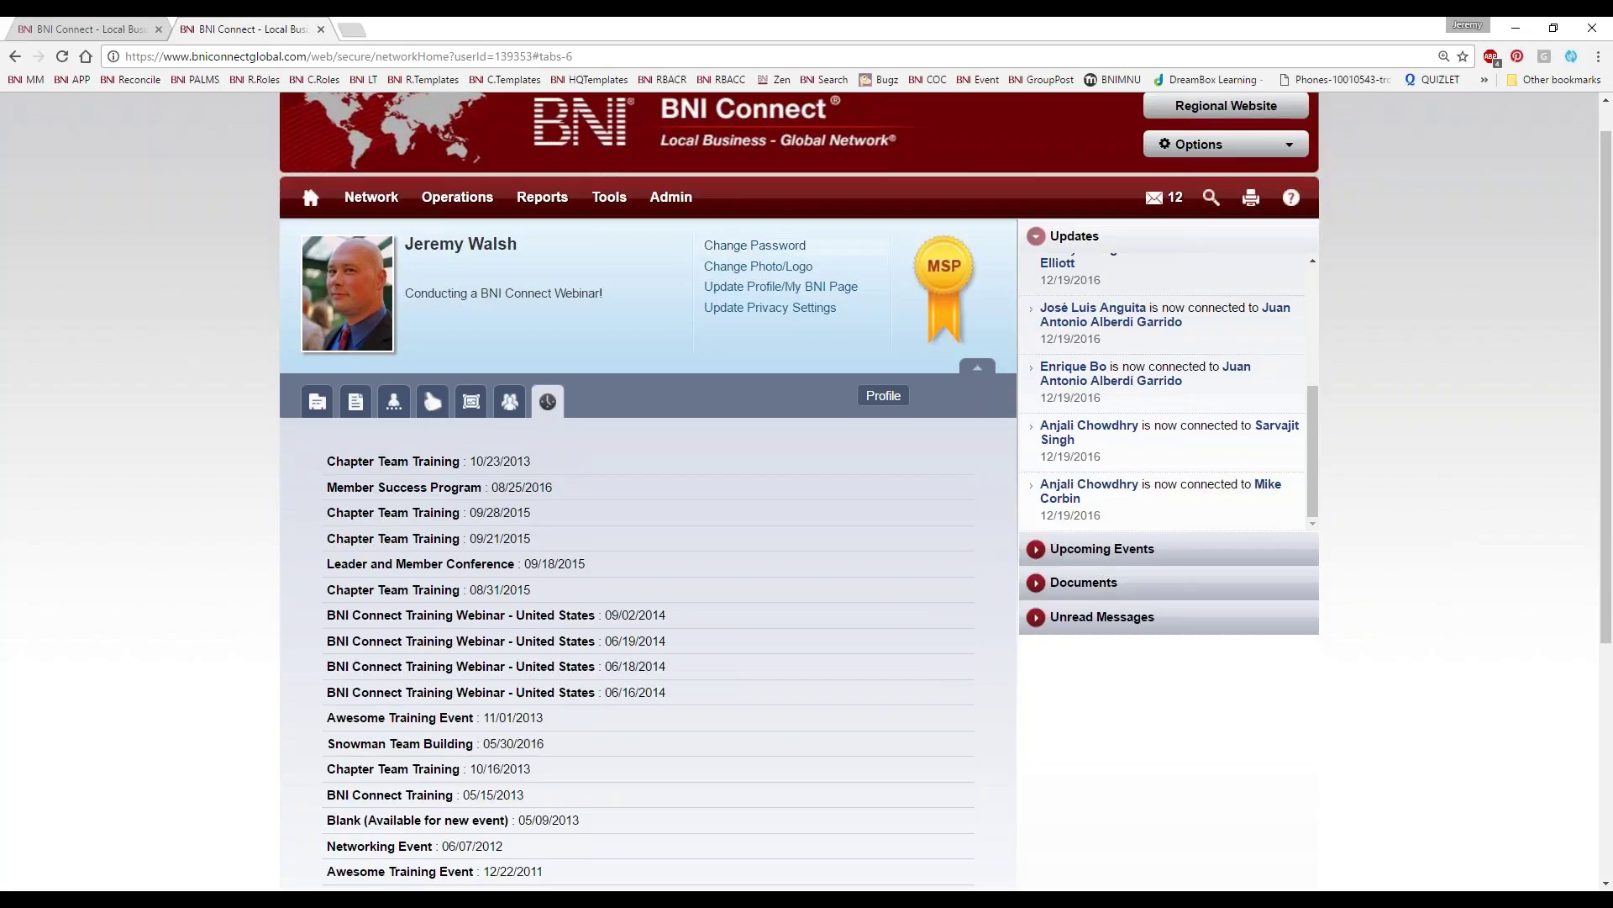
click(317, 401)
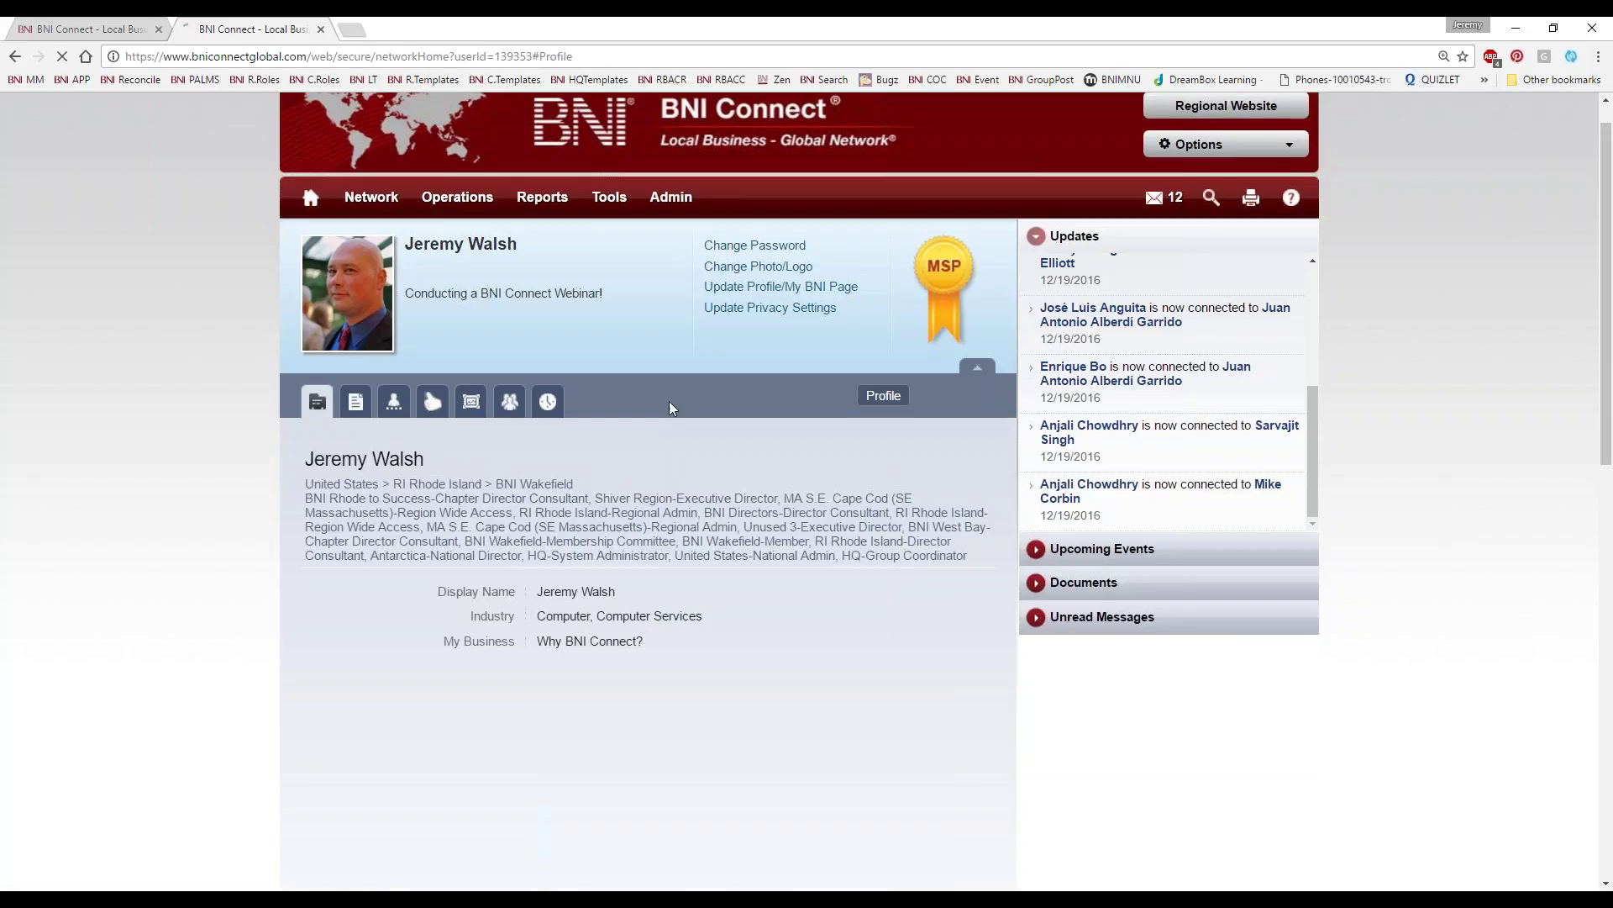
Step: Close the open member profile, open the second exact match from the directory search results, and review that profile's details
click(321, 30)
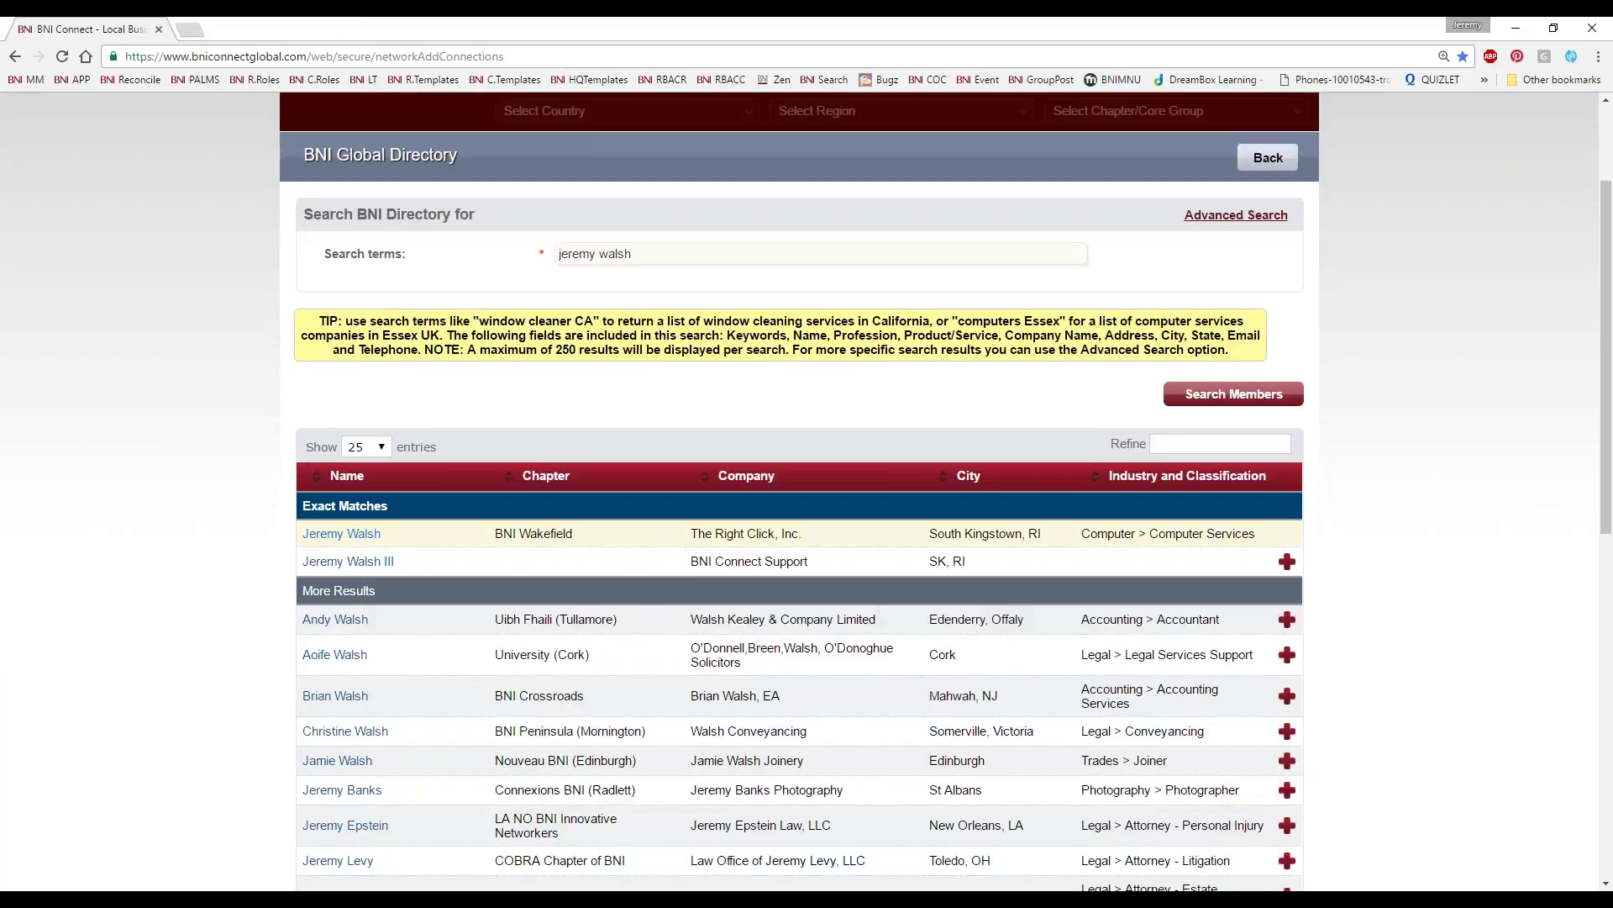
click(349, 563)
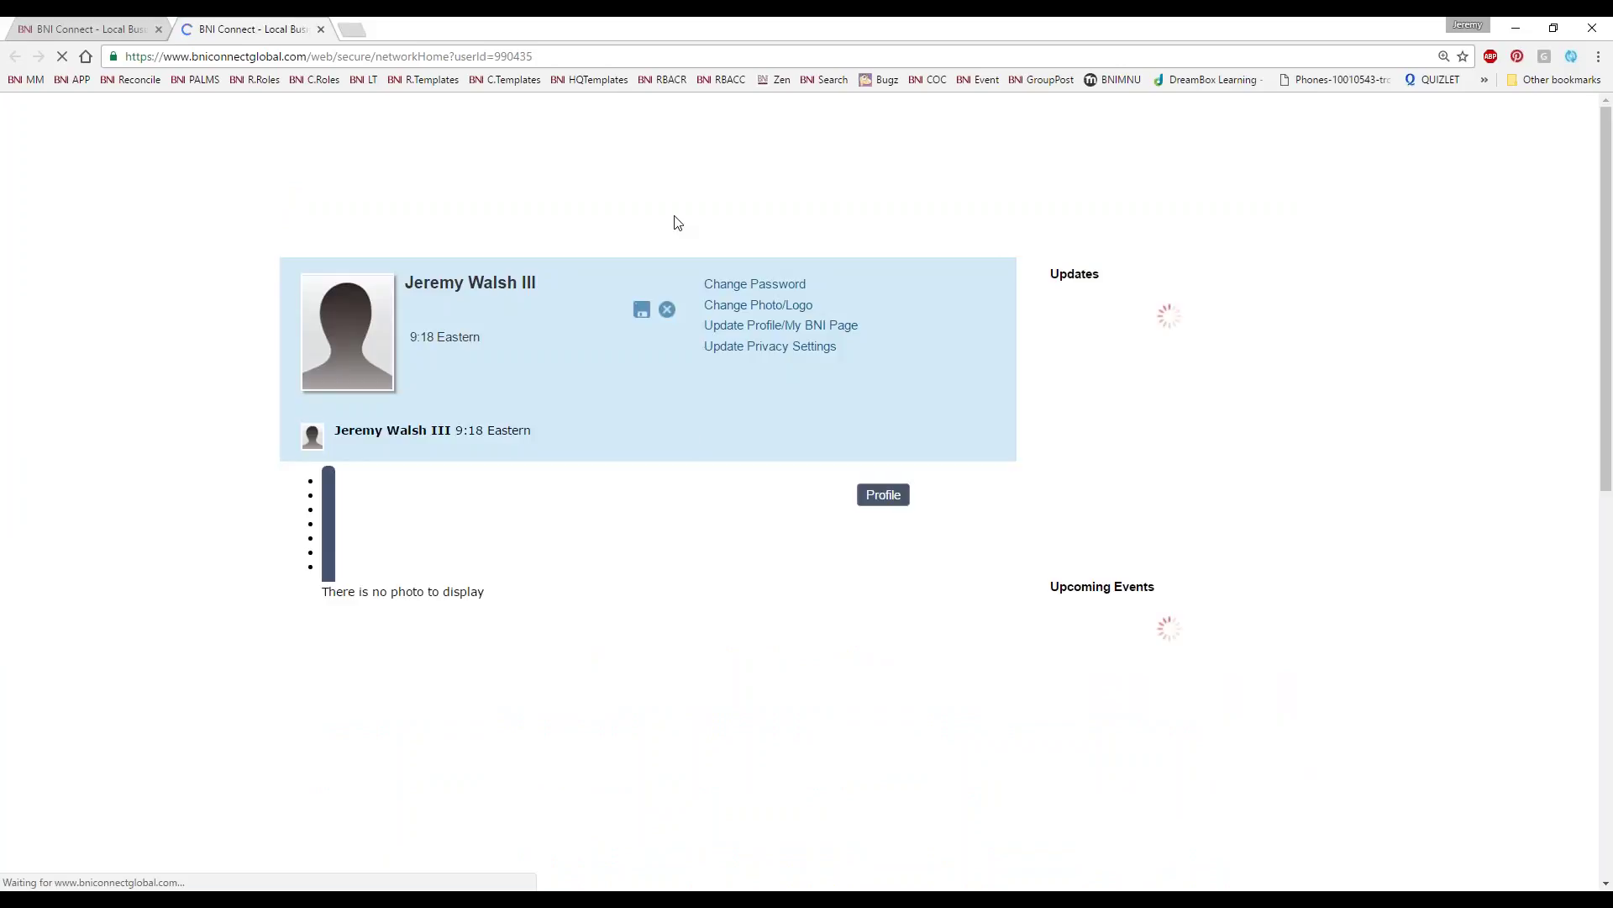
scroll(603, 501, down, 3)
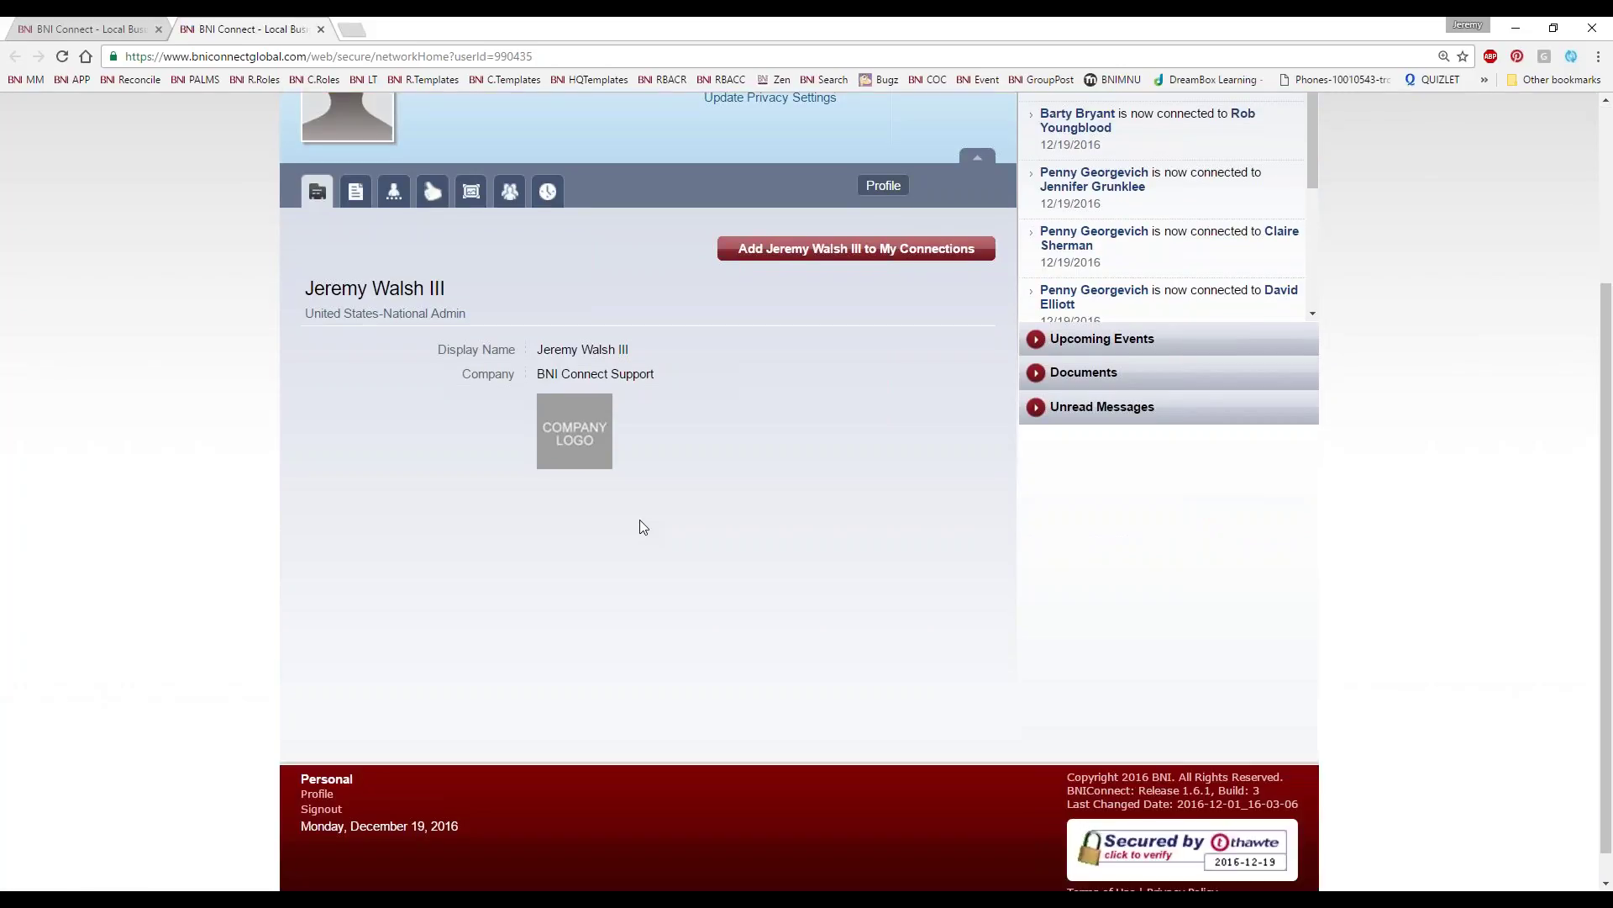
scroll(752, 525, up, 2)
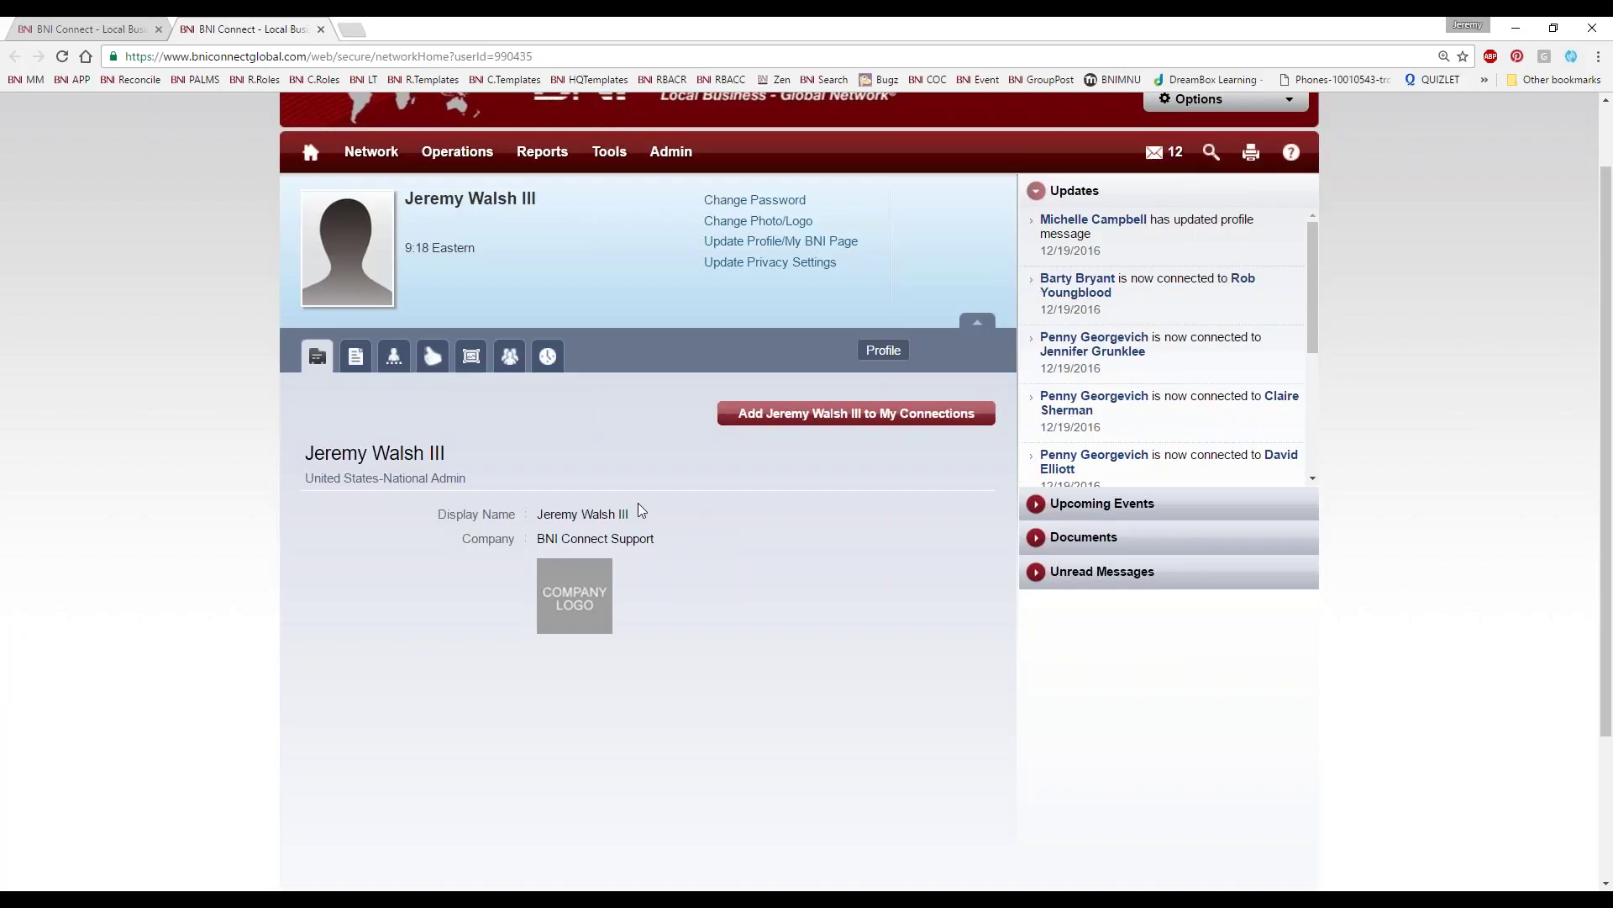
scroll(637, 502, down, 2)
scroll(638, 502, up, 1)
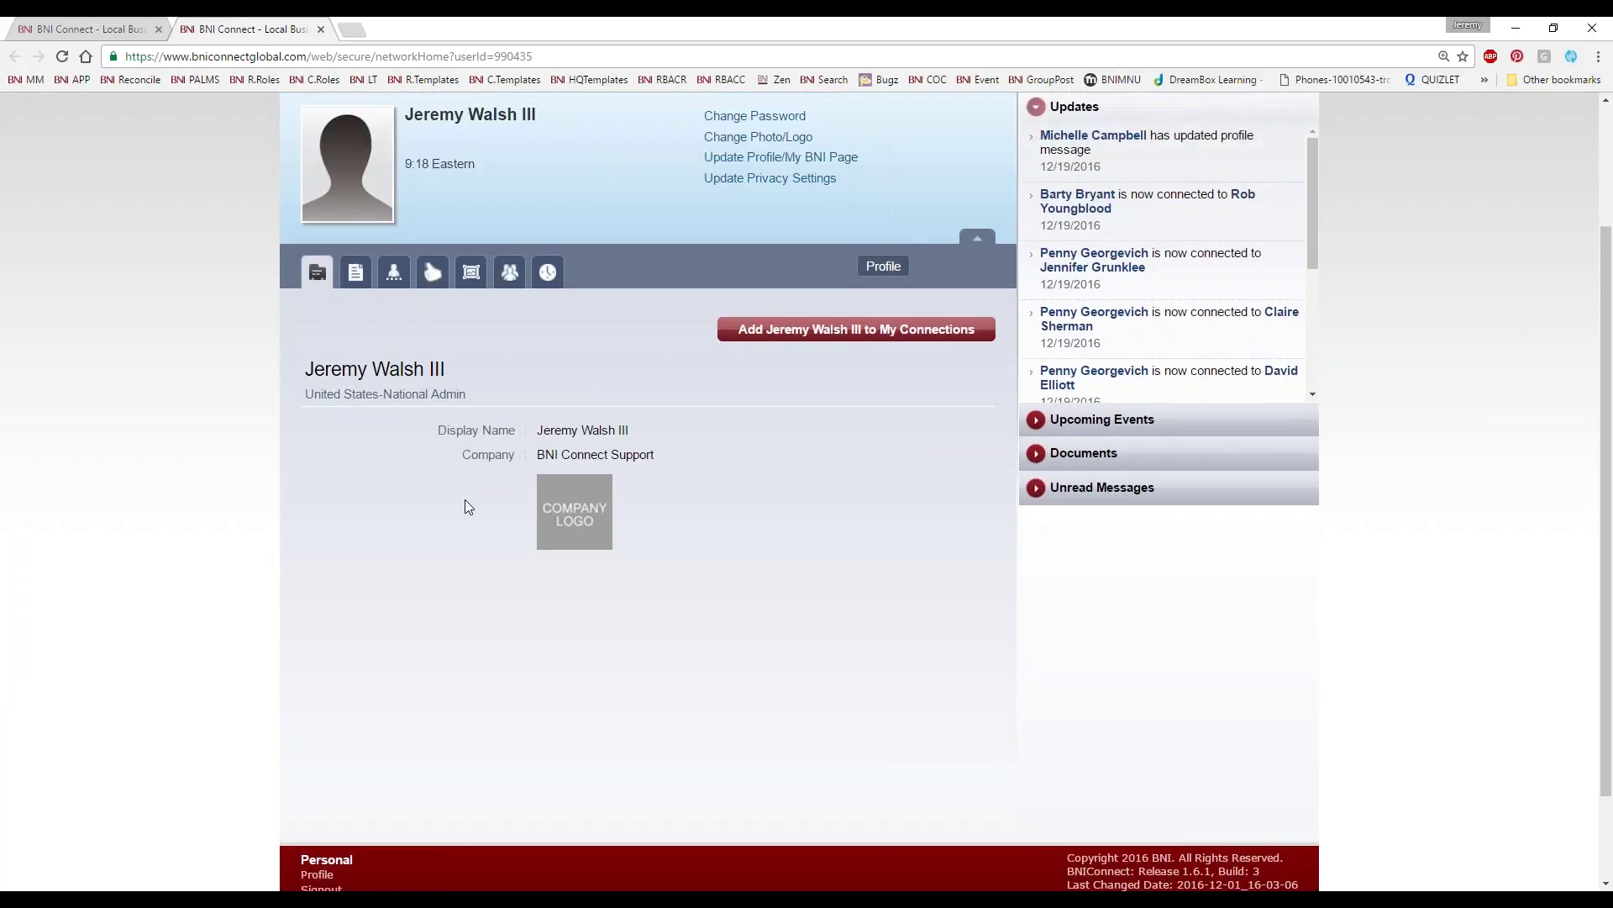
scroll(503, 413, up, 2)
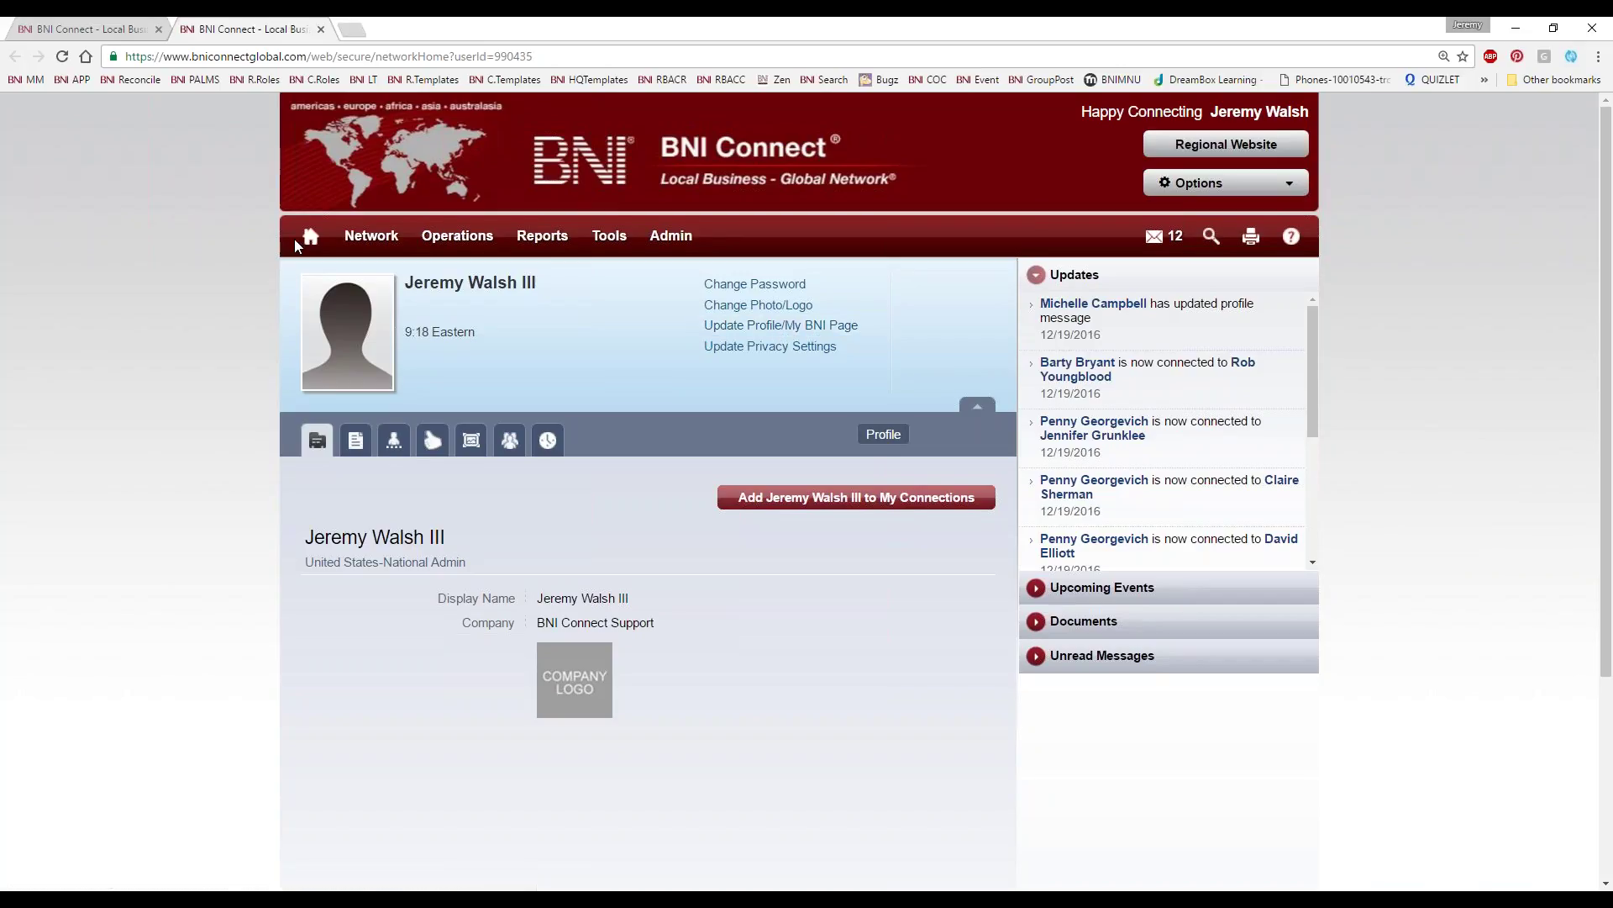
Step: Leave the second member's profile, close its browser tab, and open My Account for the signed-in member
click(310, 236)
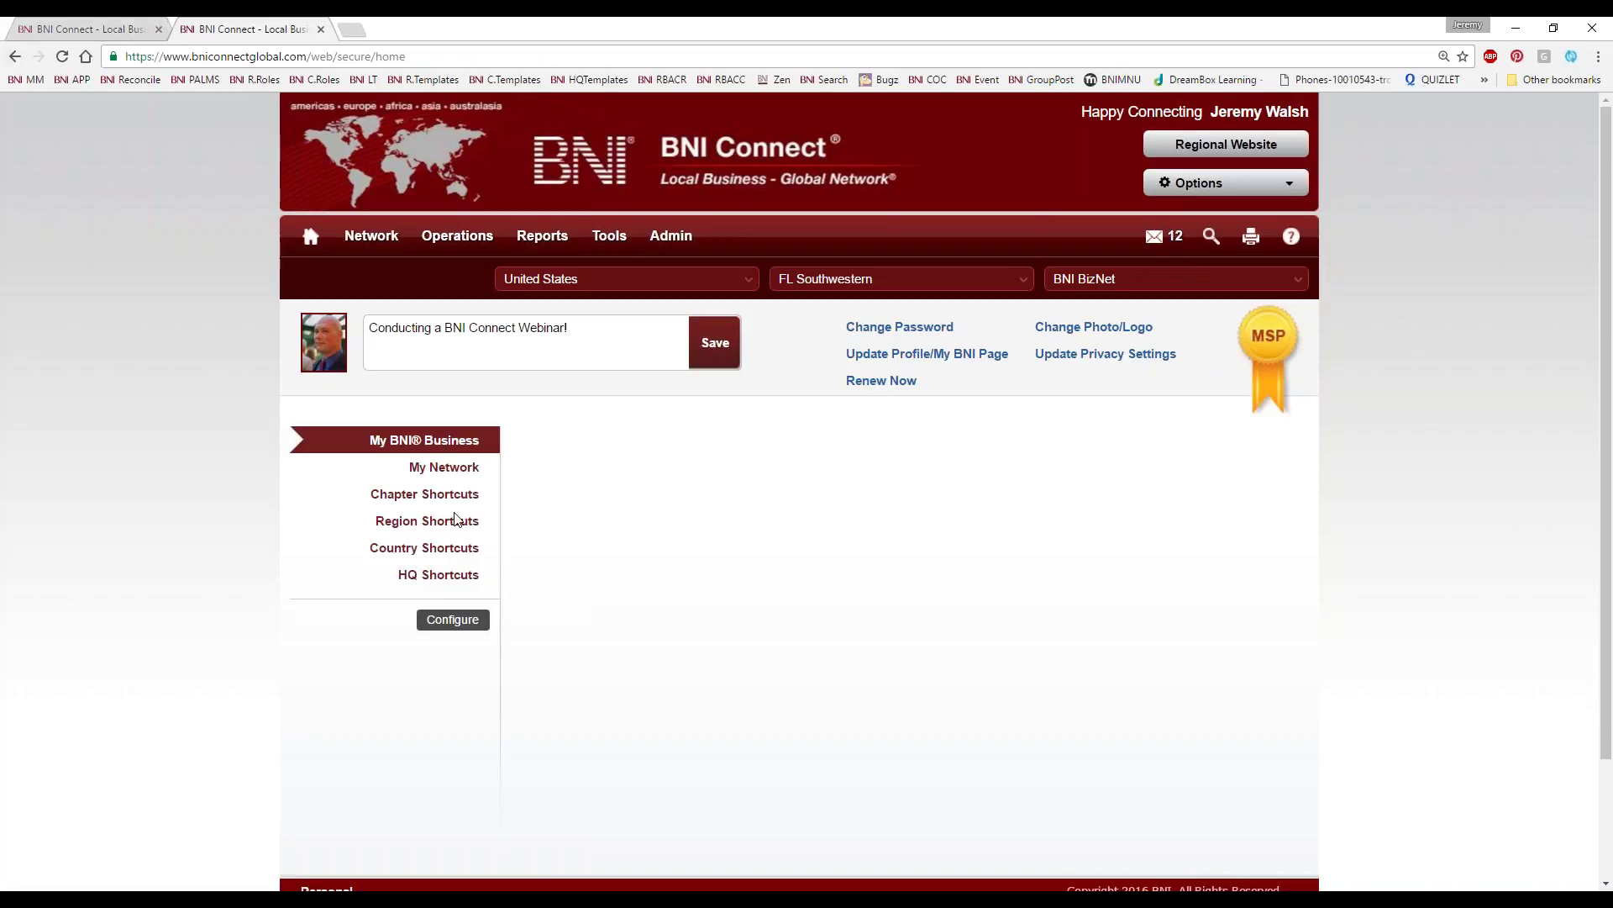
key(ctrl+w)
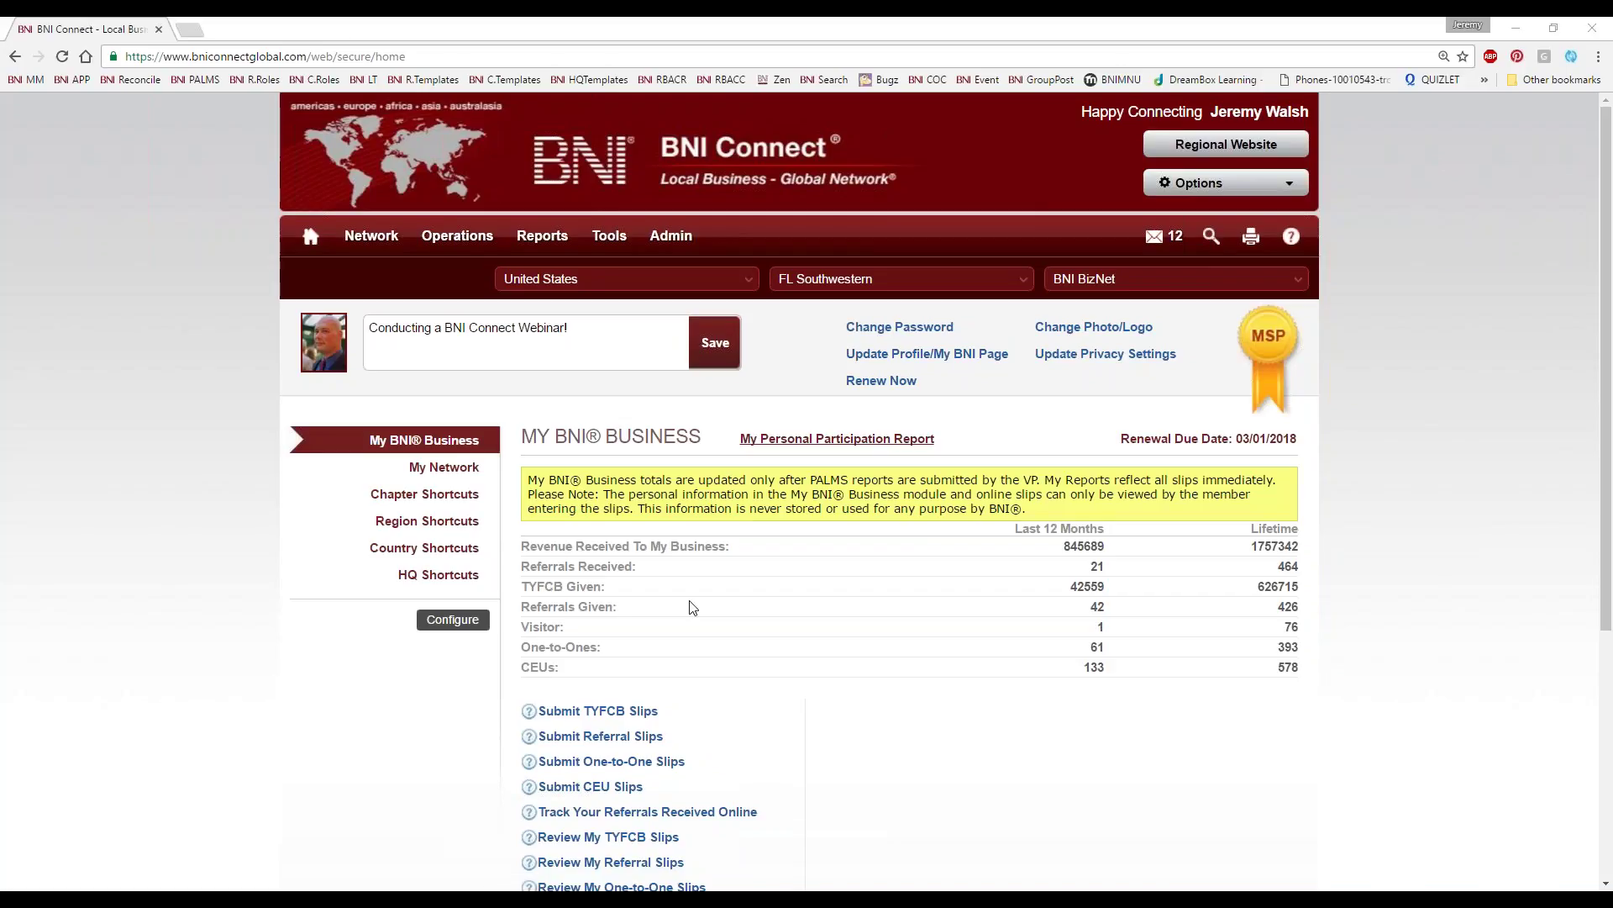
click(1203, 185)
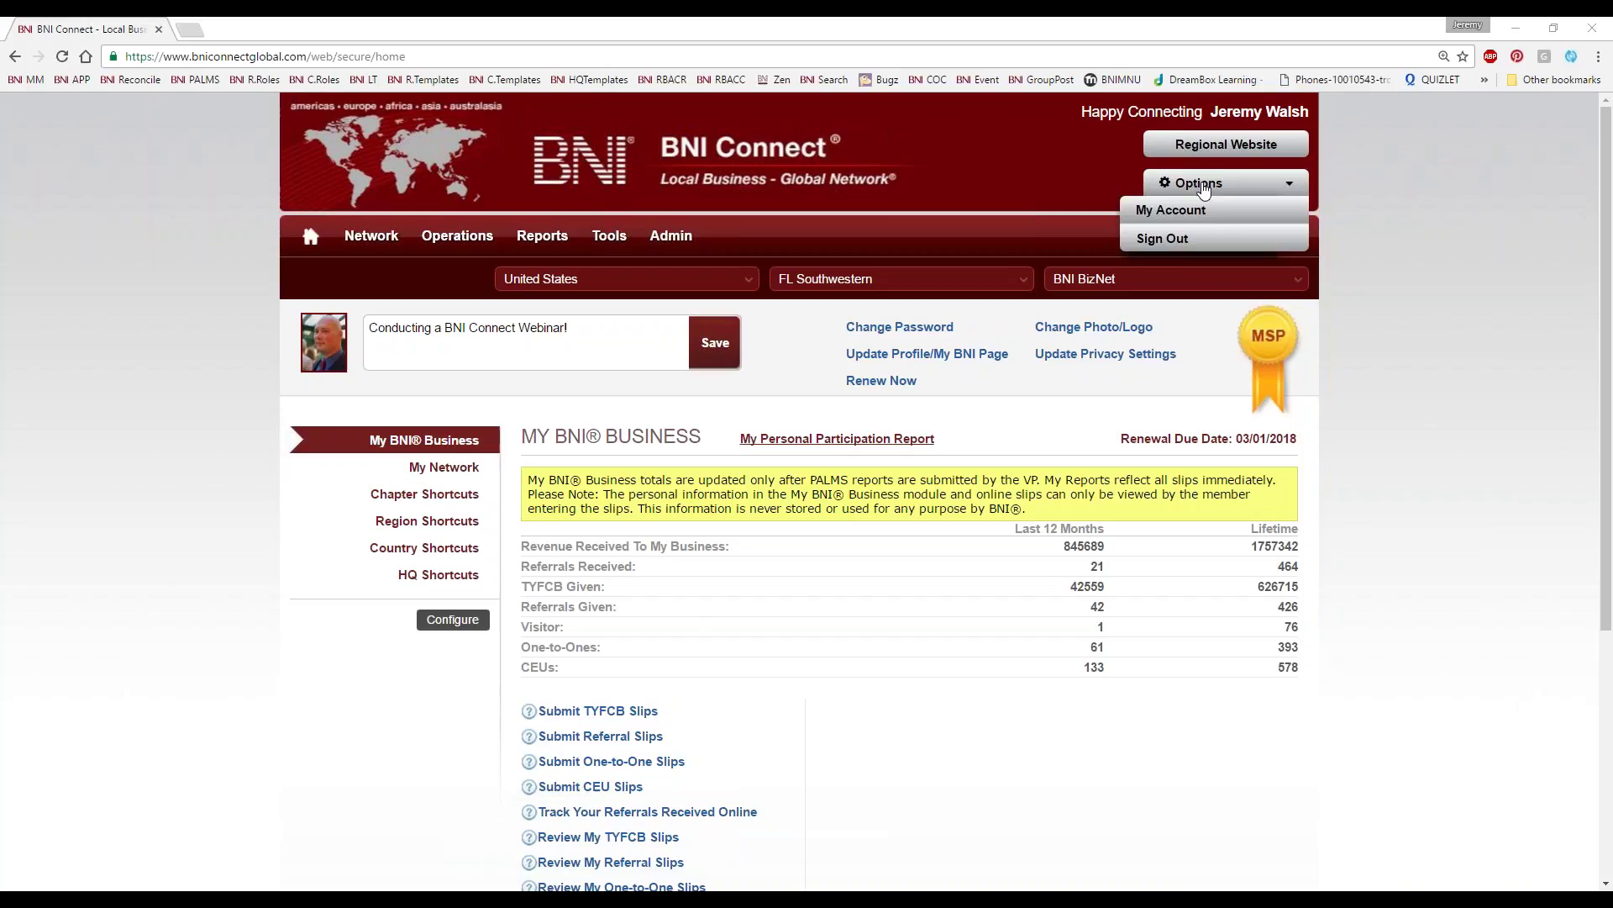
click(1170, 211)
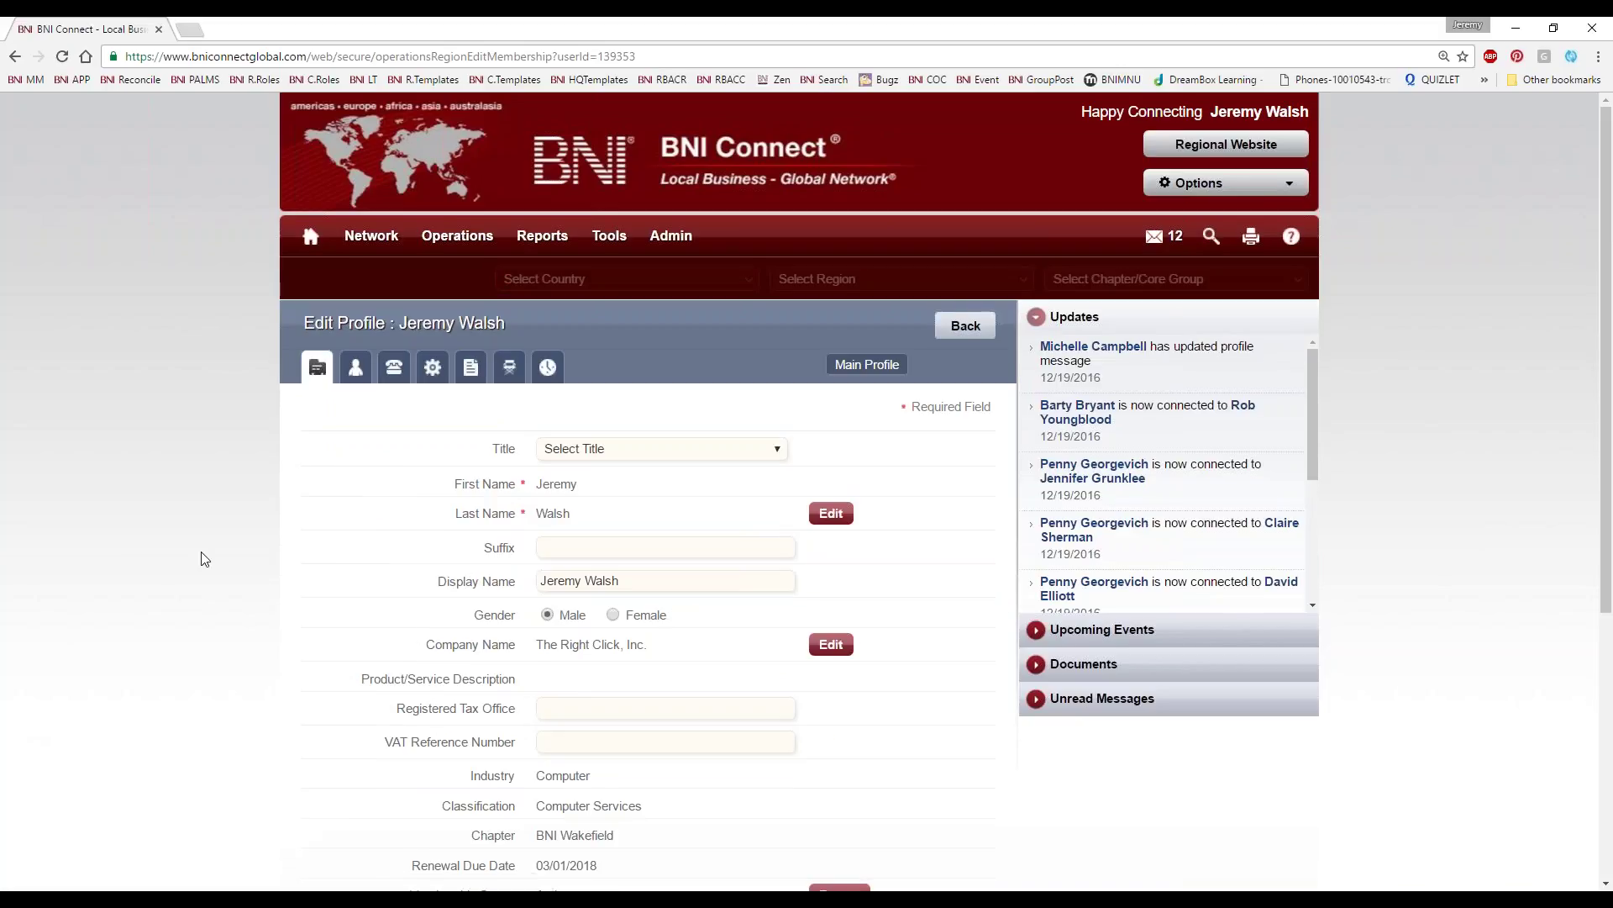
Step: Look through the Edit Profile sections, from Main Profile, User Profile and Contact Details to Bio and Training History, ending on Main Profile
scroll(205, 558, down, 2)
scroll(202, 555, down, 1)
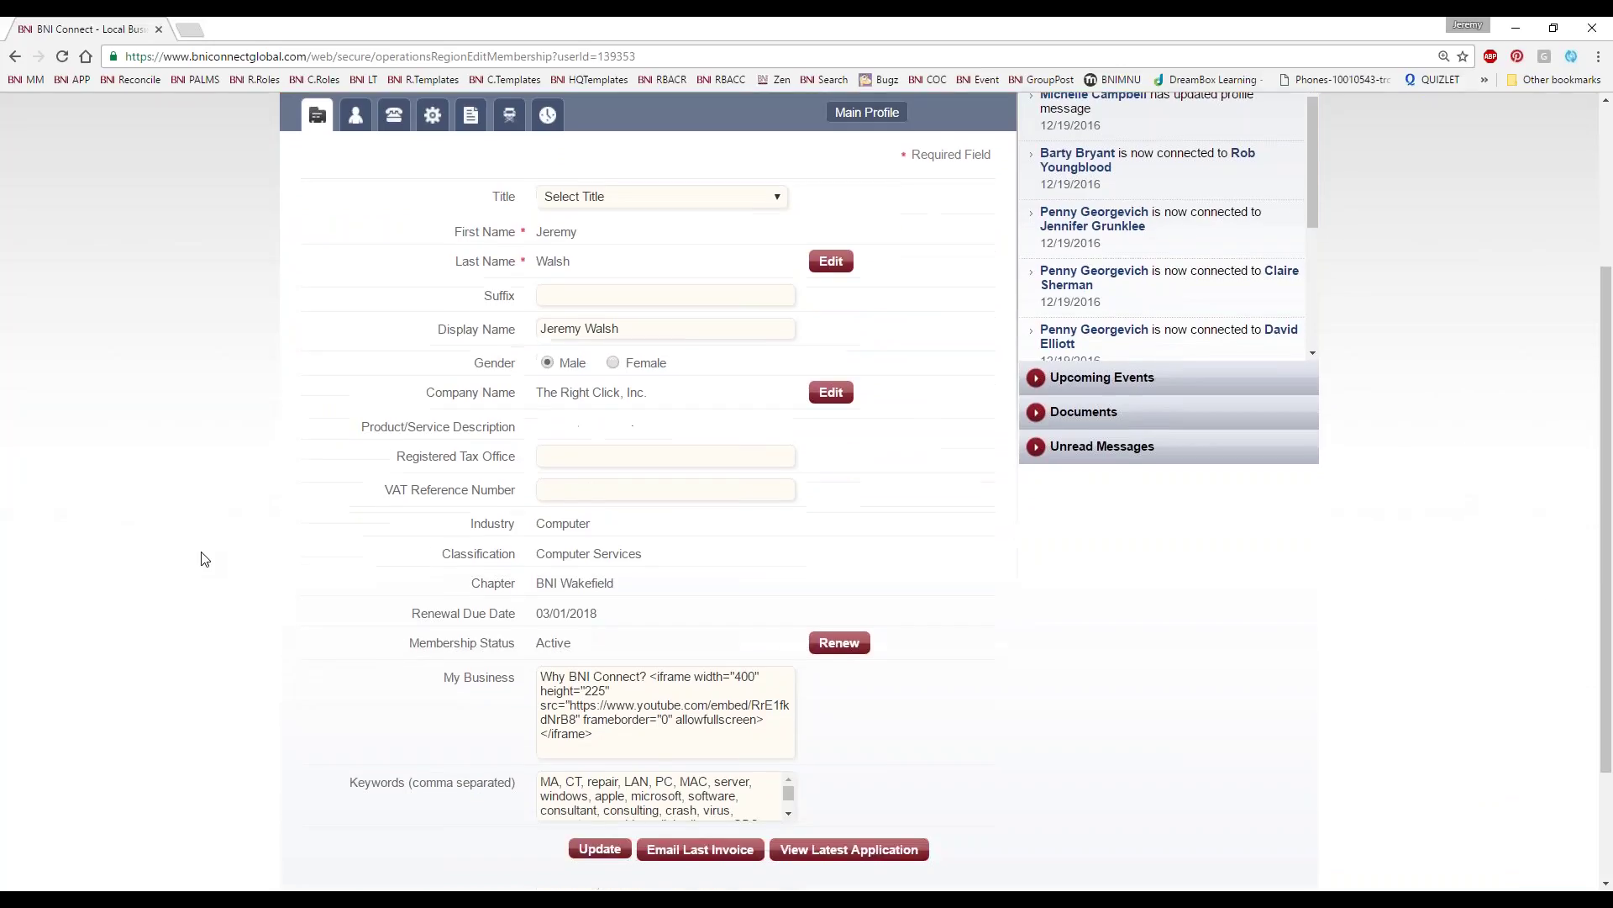
scroll(174, 458, up, 3)
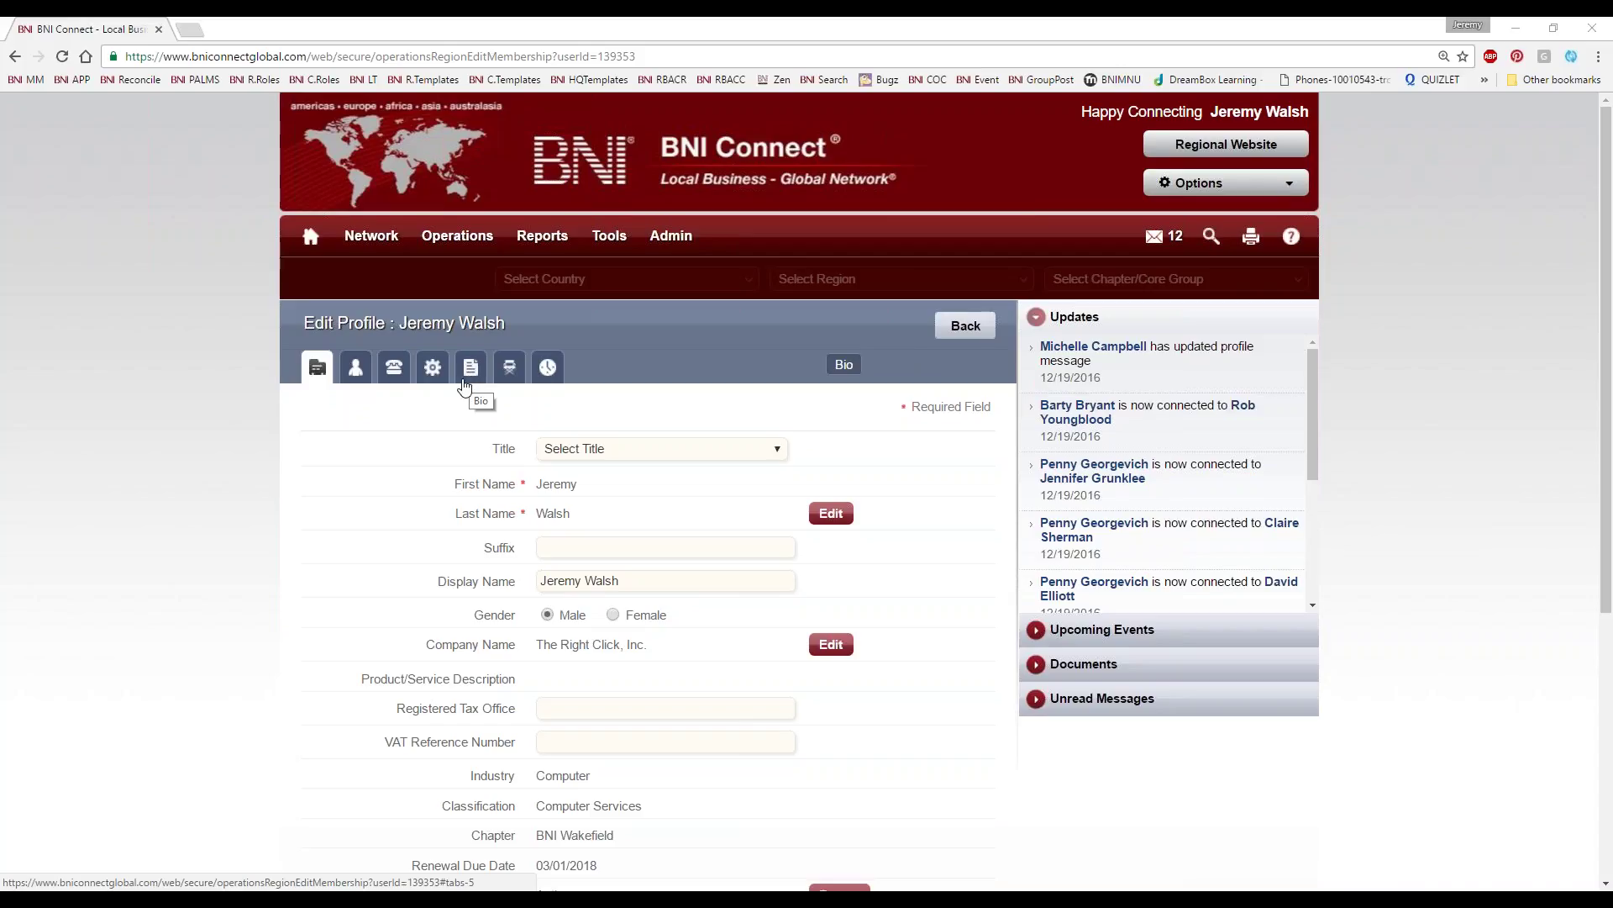
click(354, 374)
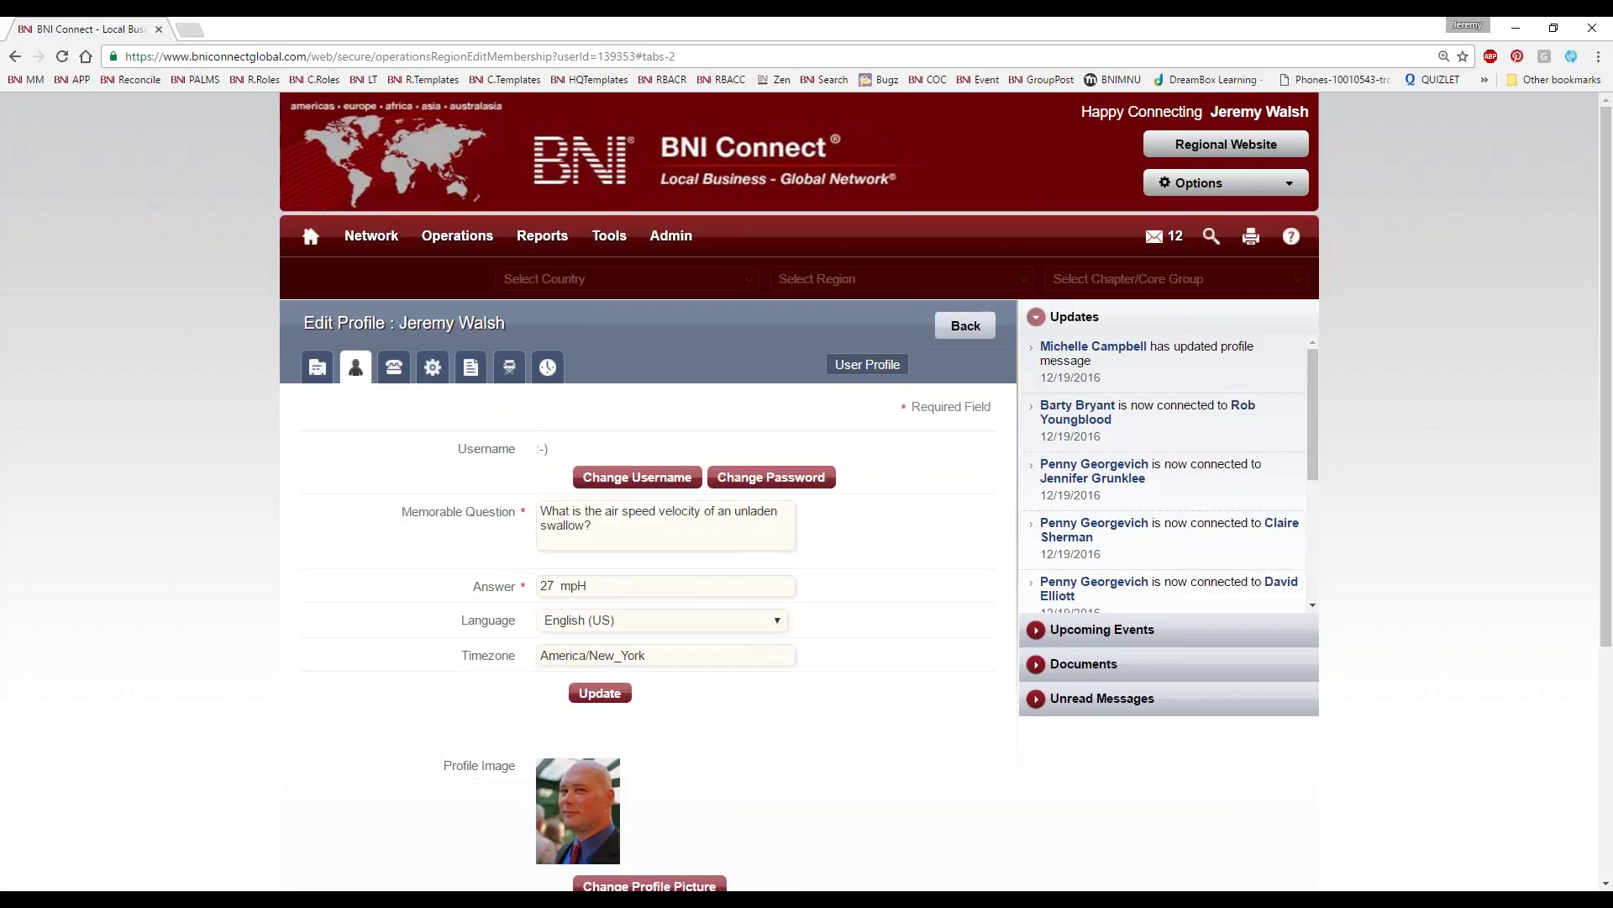
click(394, 368)
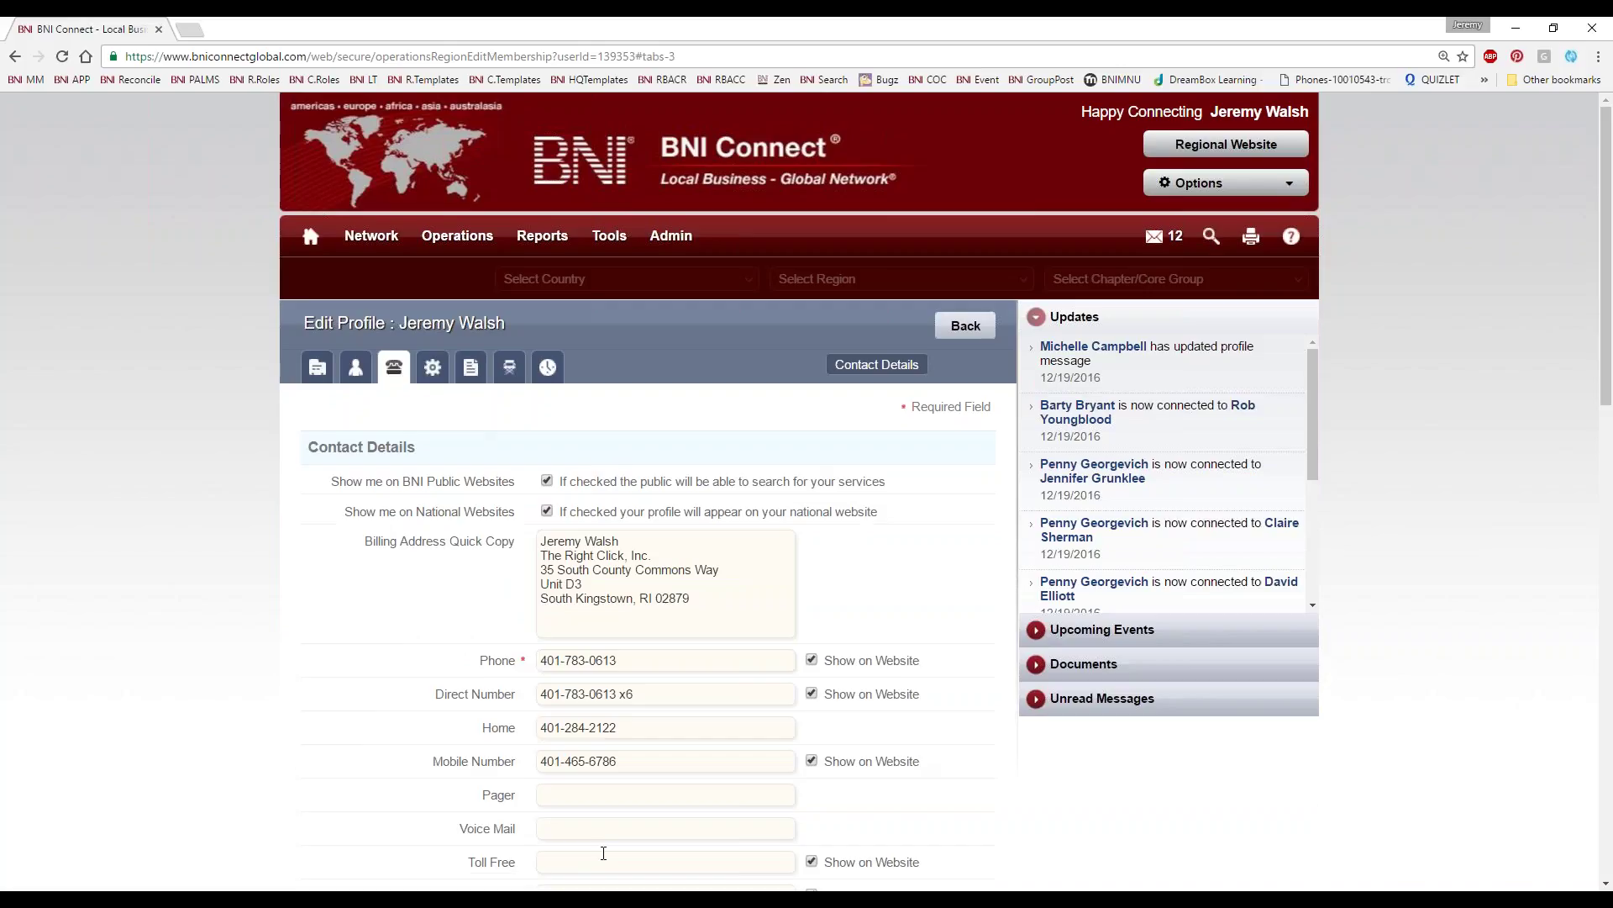
click(433, 367)
click(473, 374)
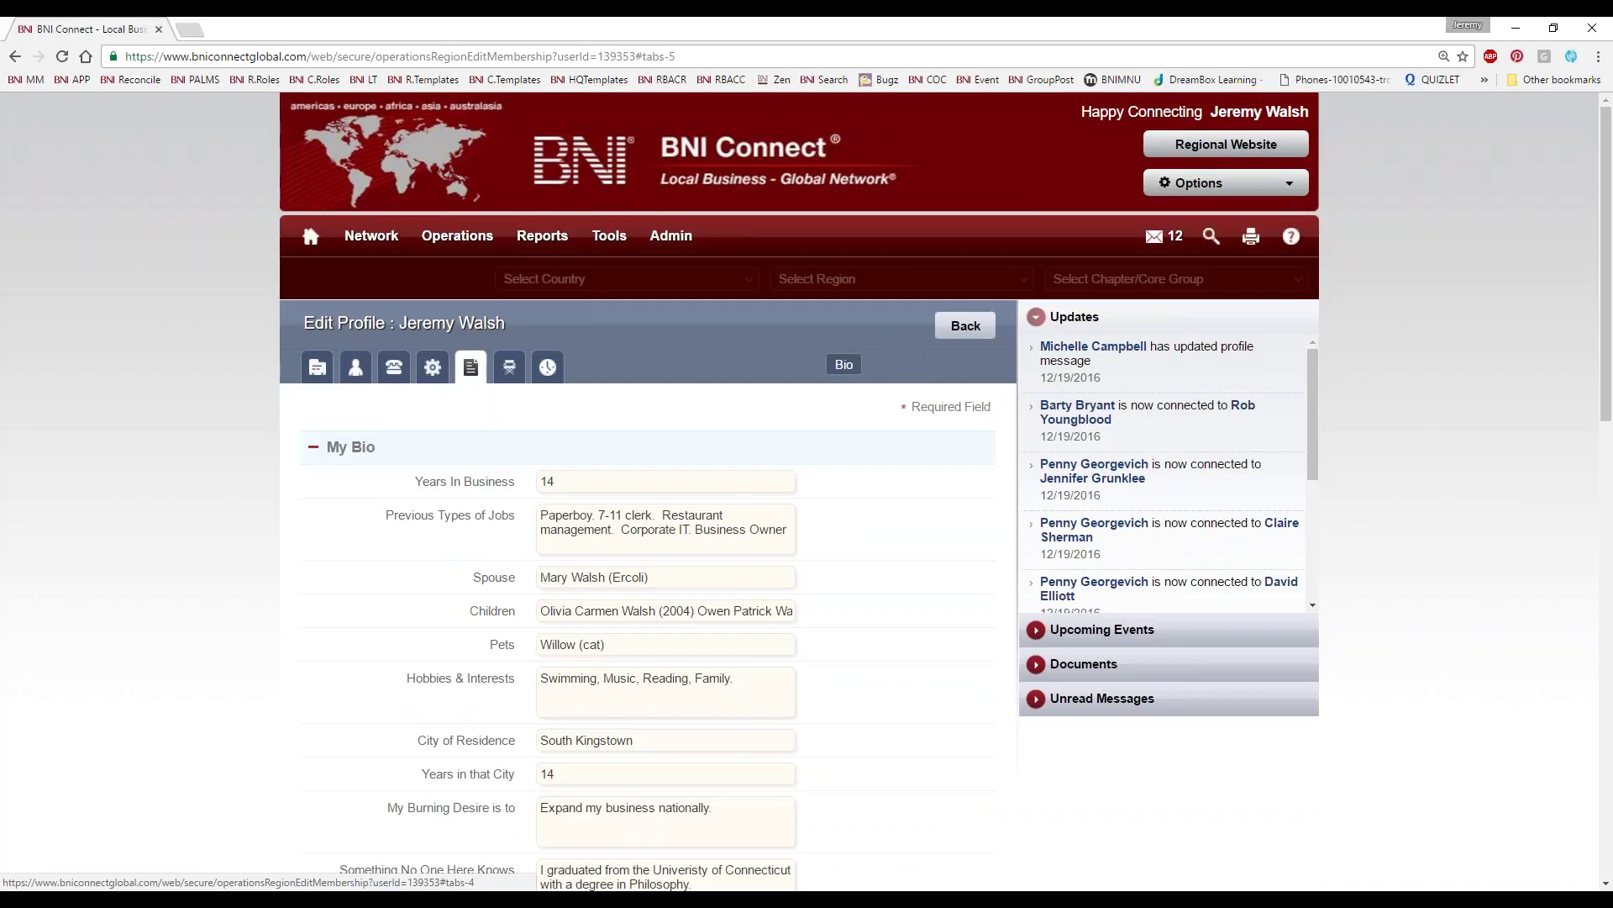
click(509, 369)
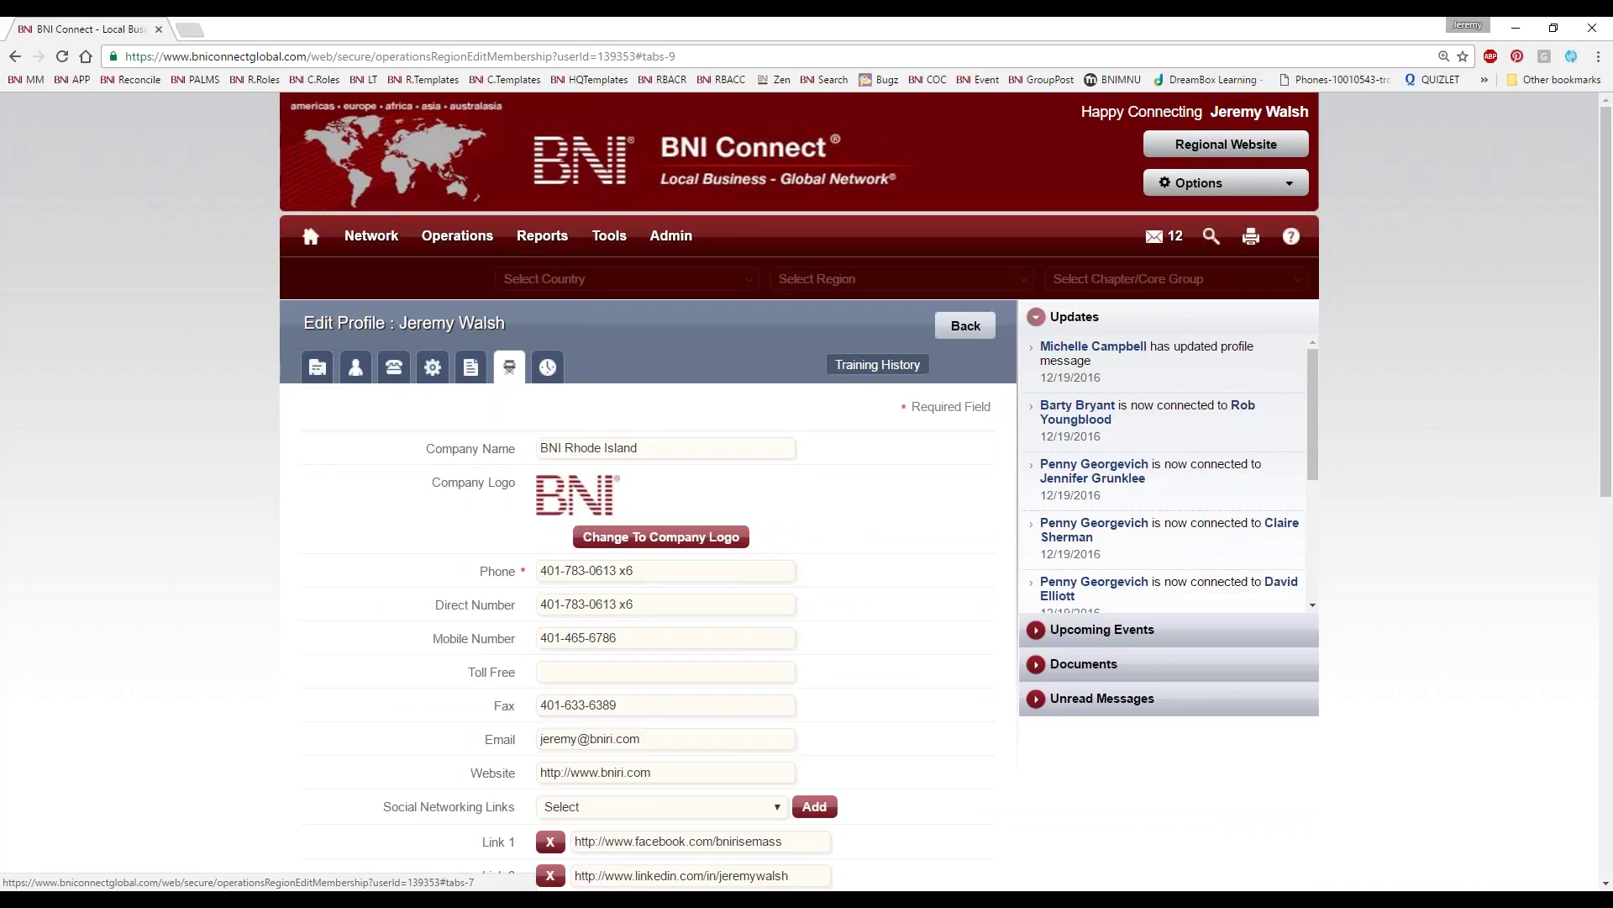
click(548, 367)
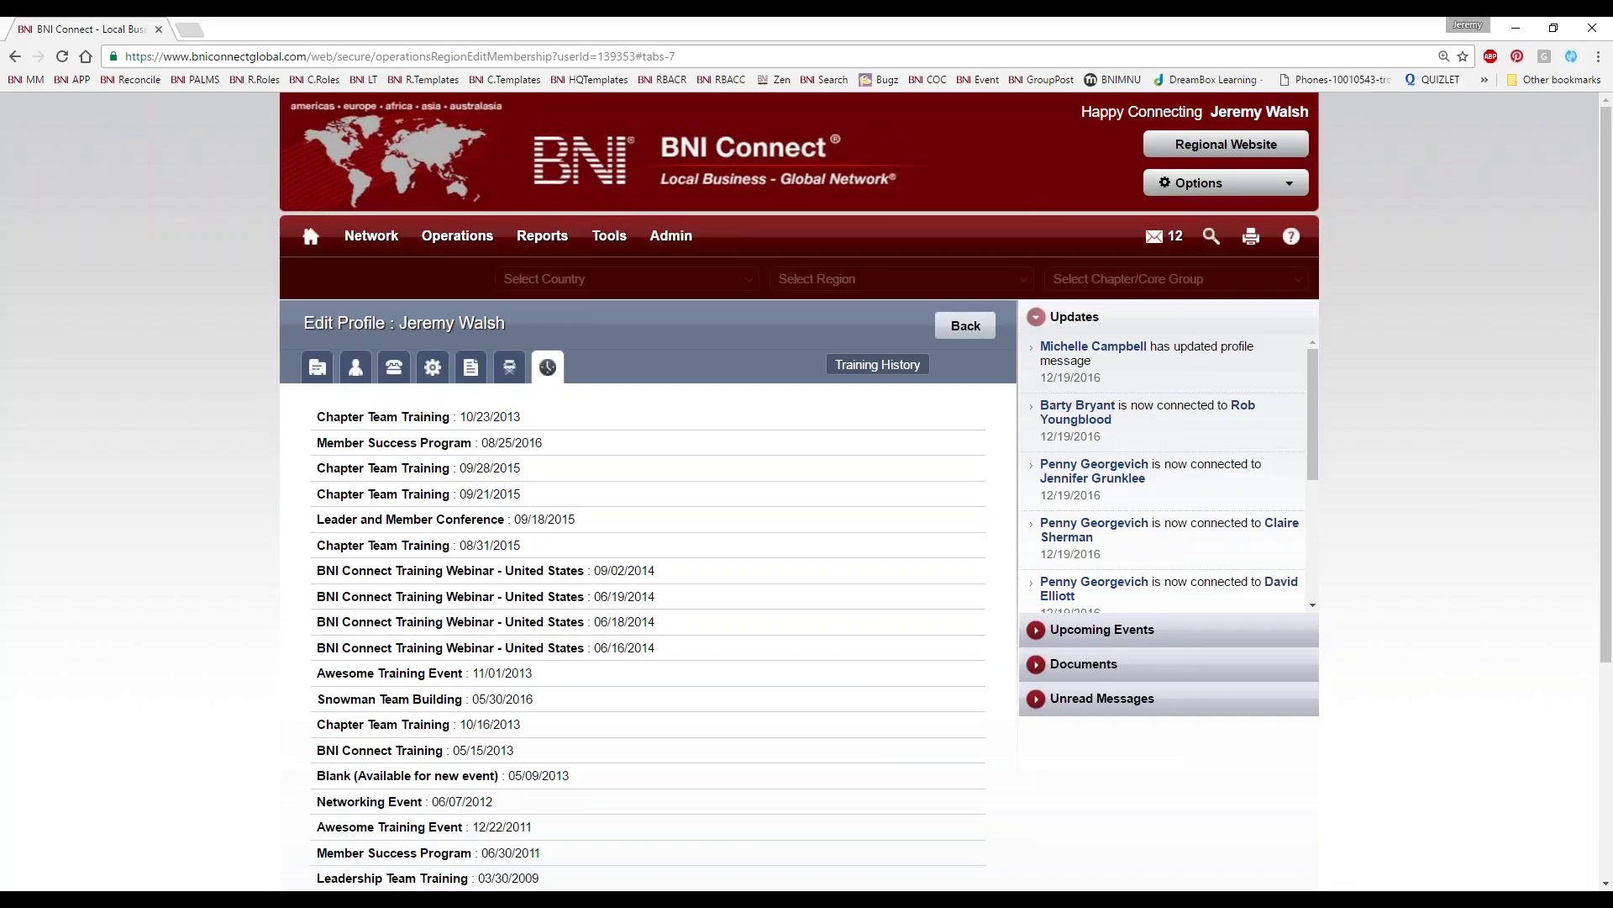
click(473, 374)
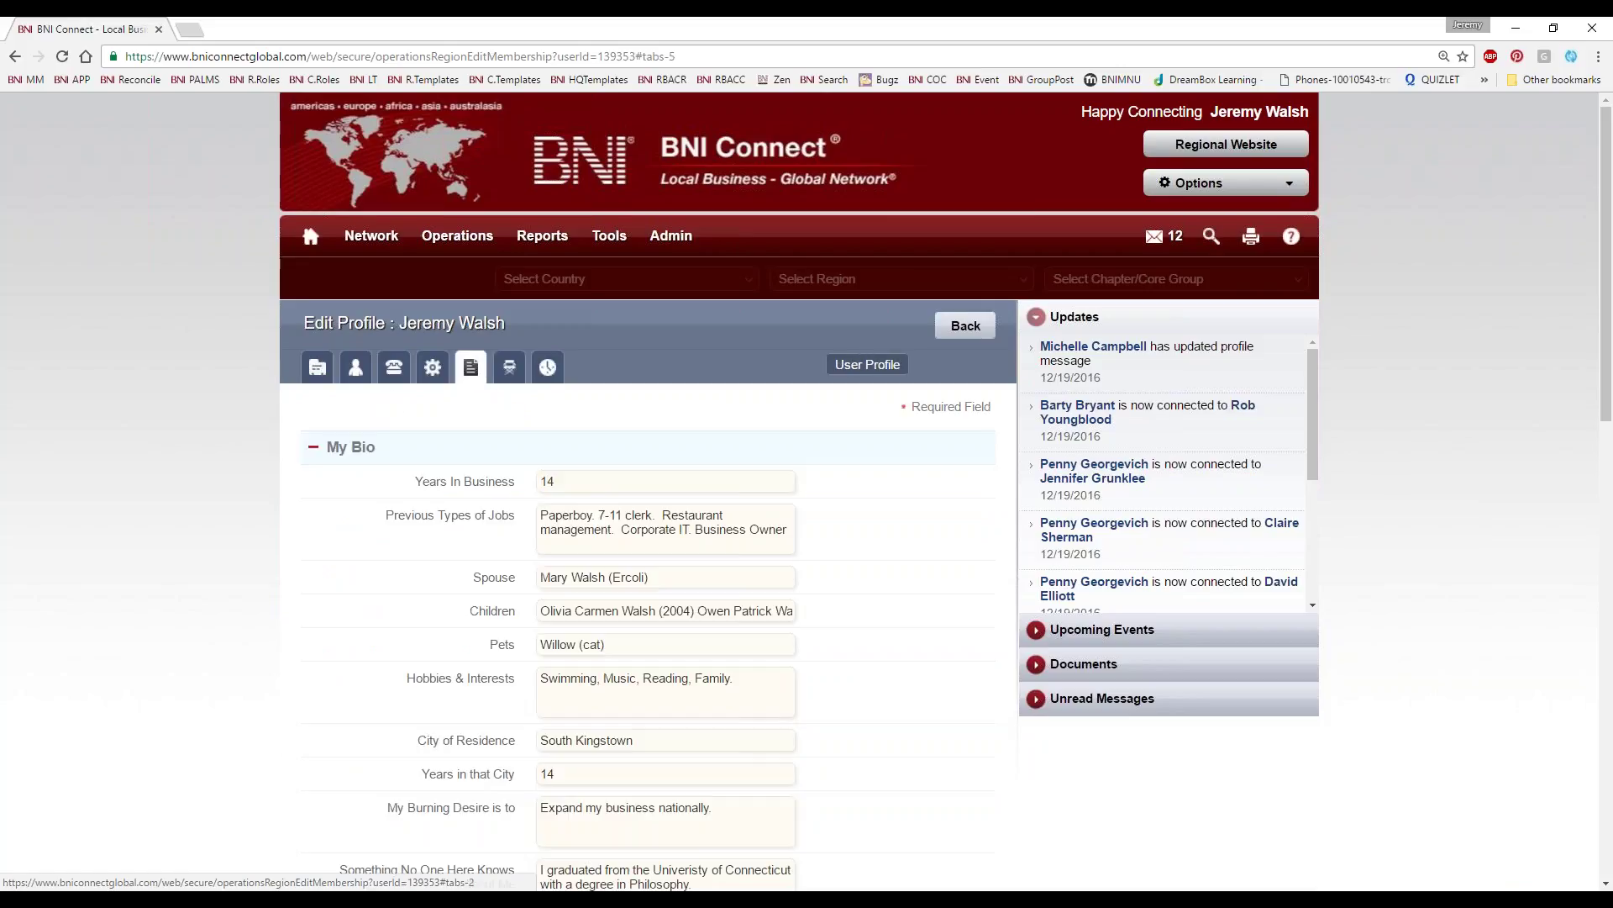
click(317, 367)
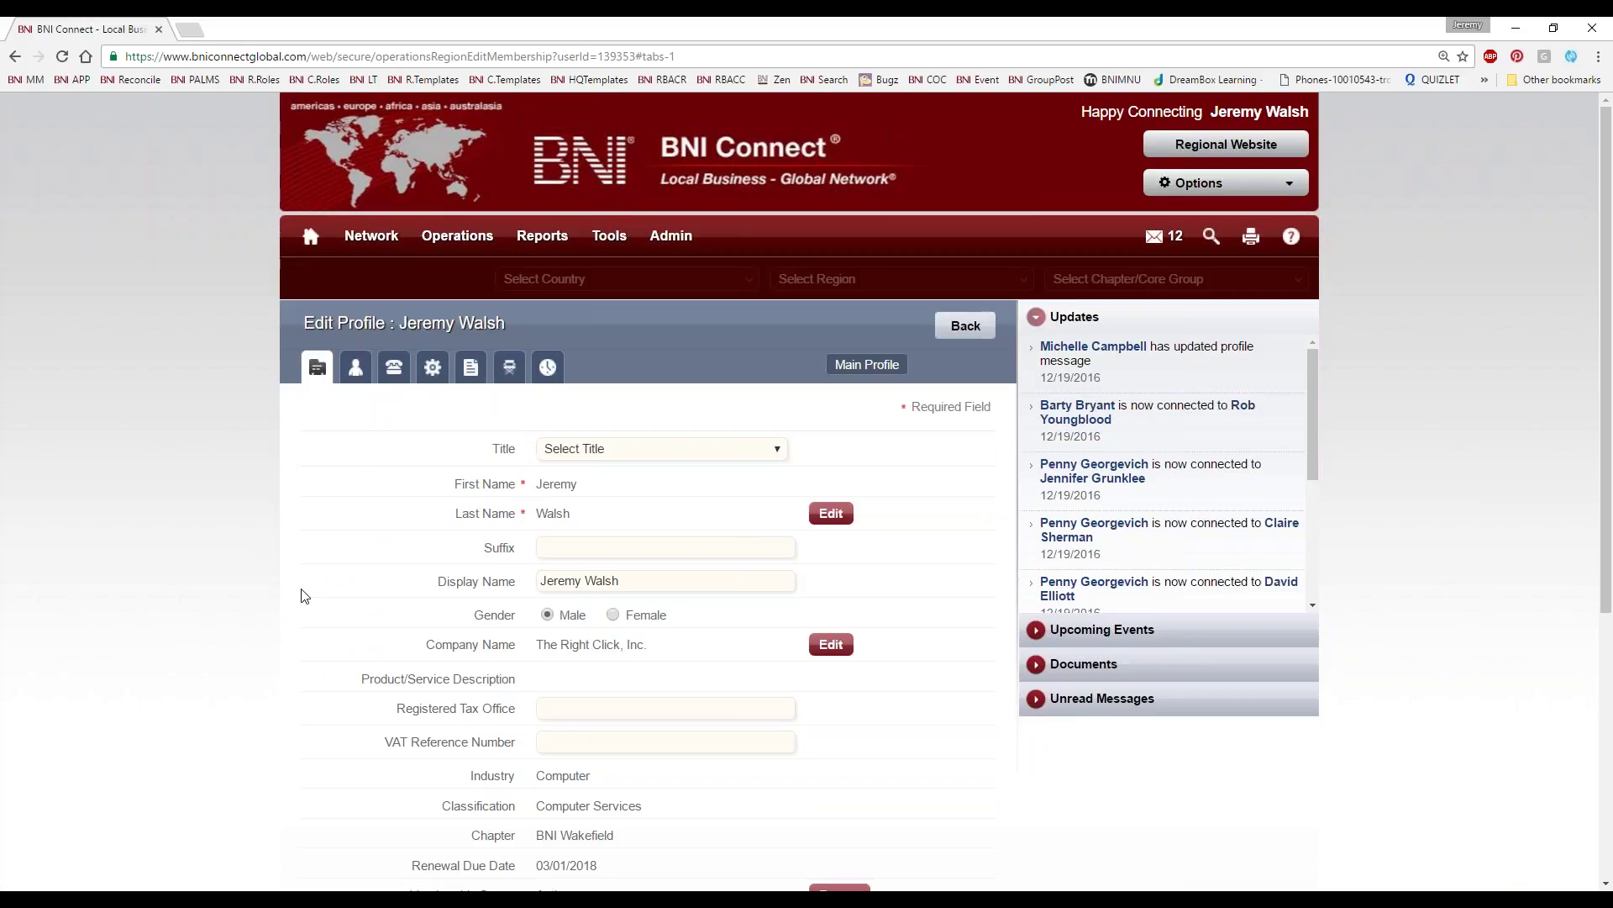
Step: Review the Main Profile fields and highlight the embedded YouTube iframe code in My Business
scroll(490, 612, down, 2)
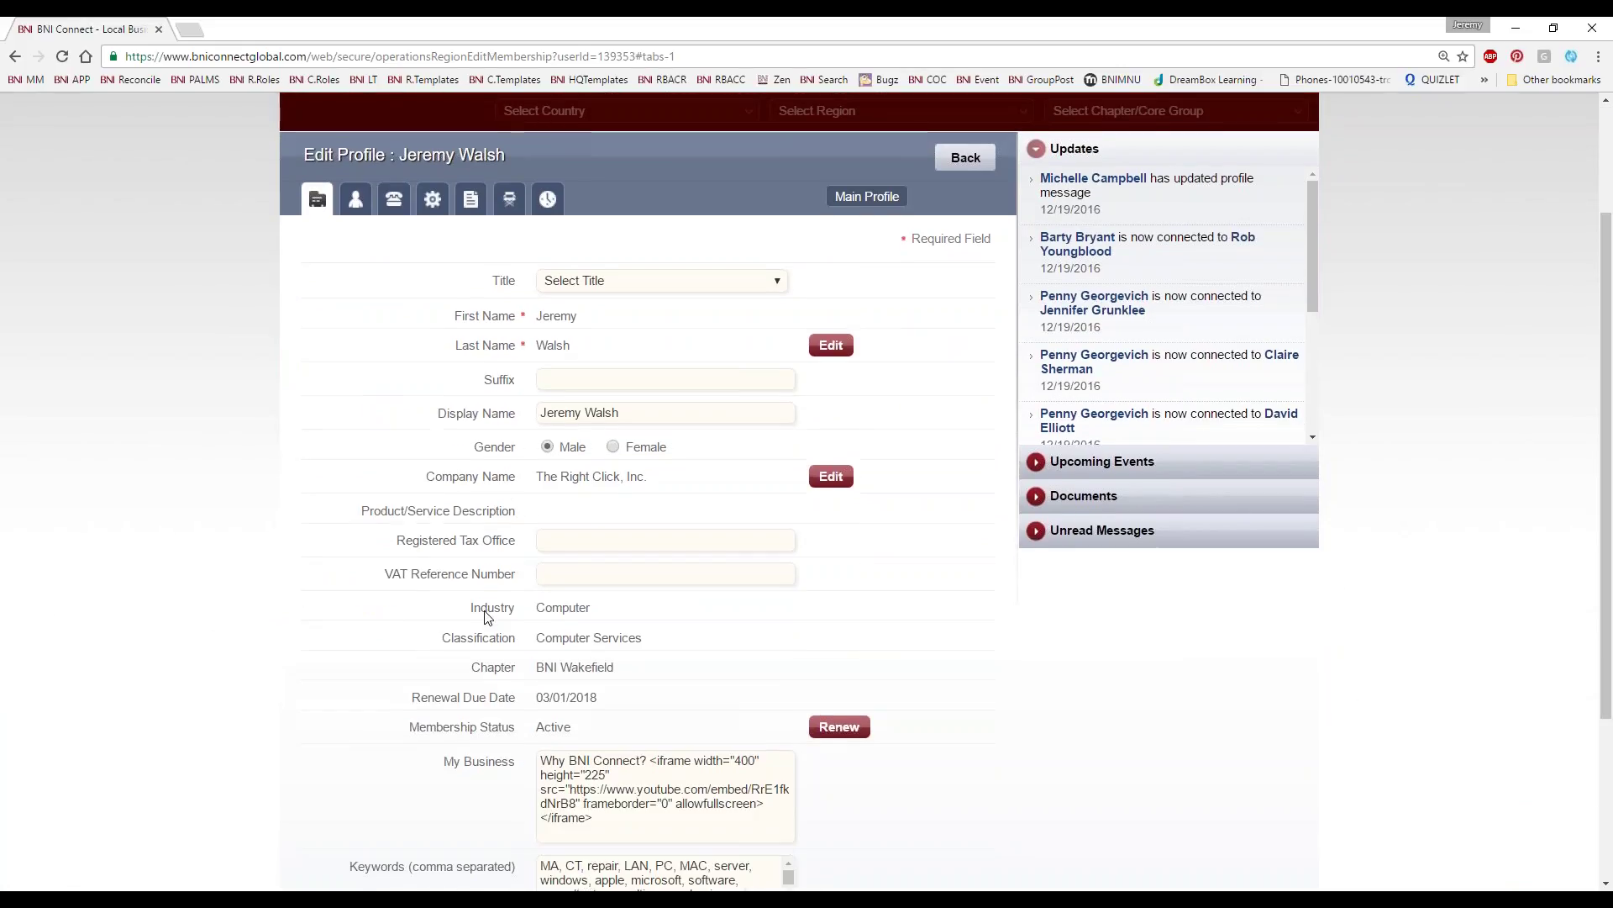
scroll(491, 609, down, 2)
scroll(508, 597, up, 2)
scroll(580, 500, down, 3)
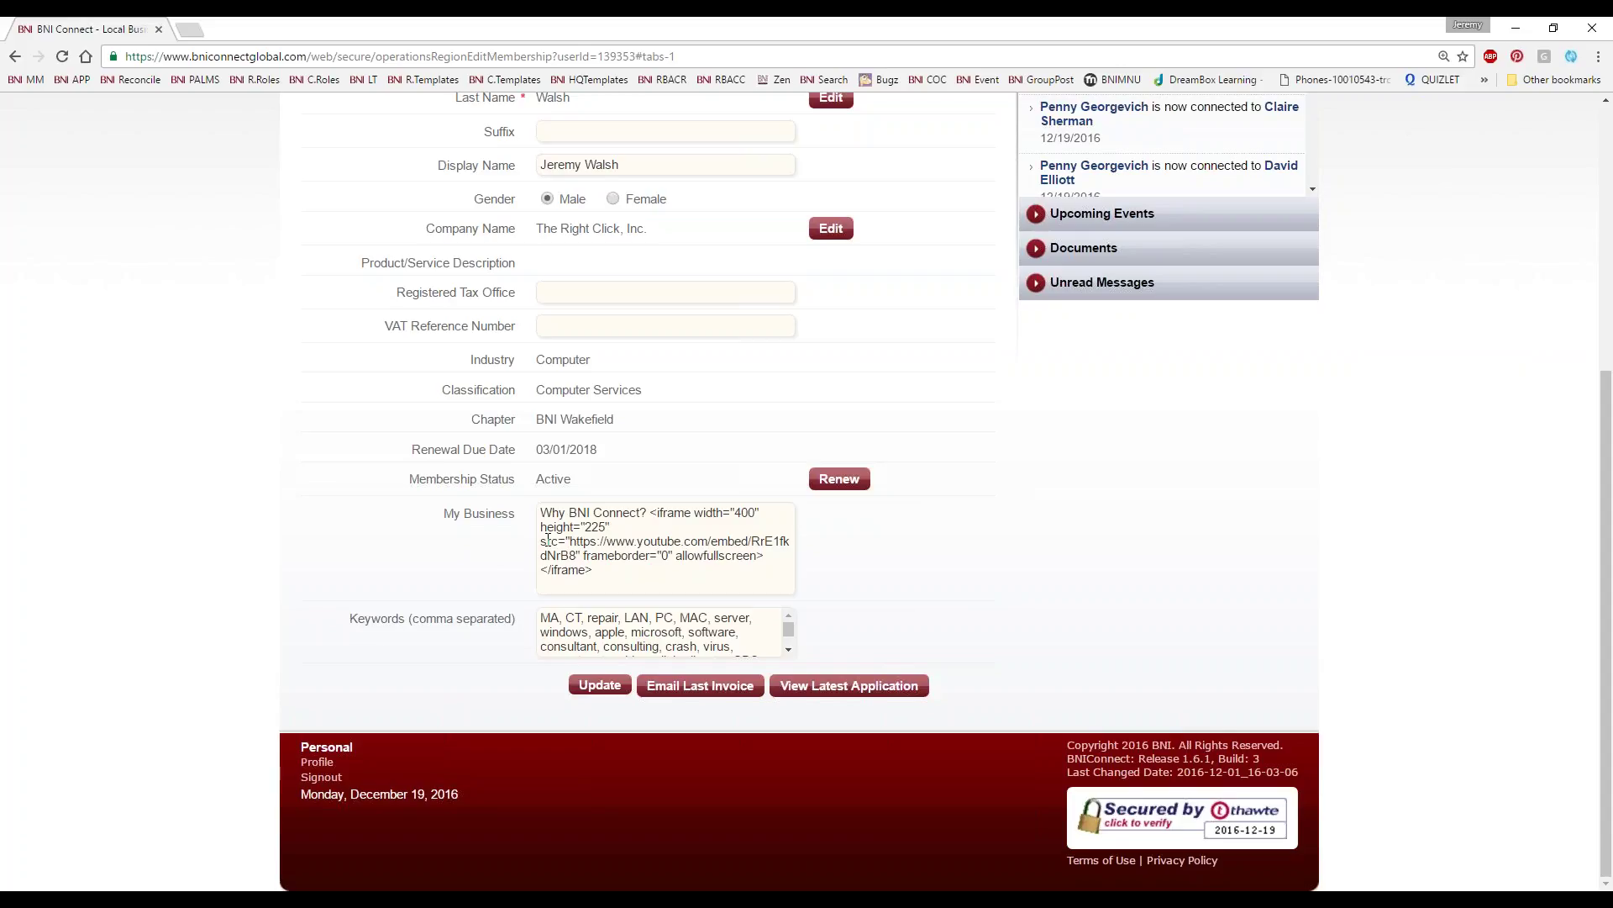
click(569, 507)
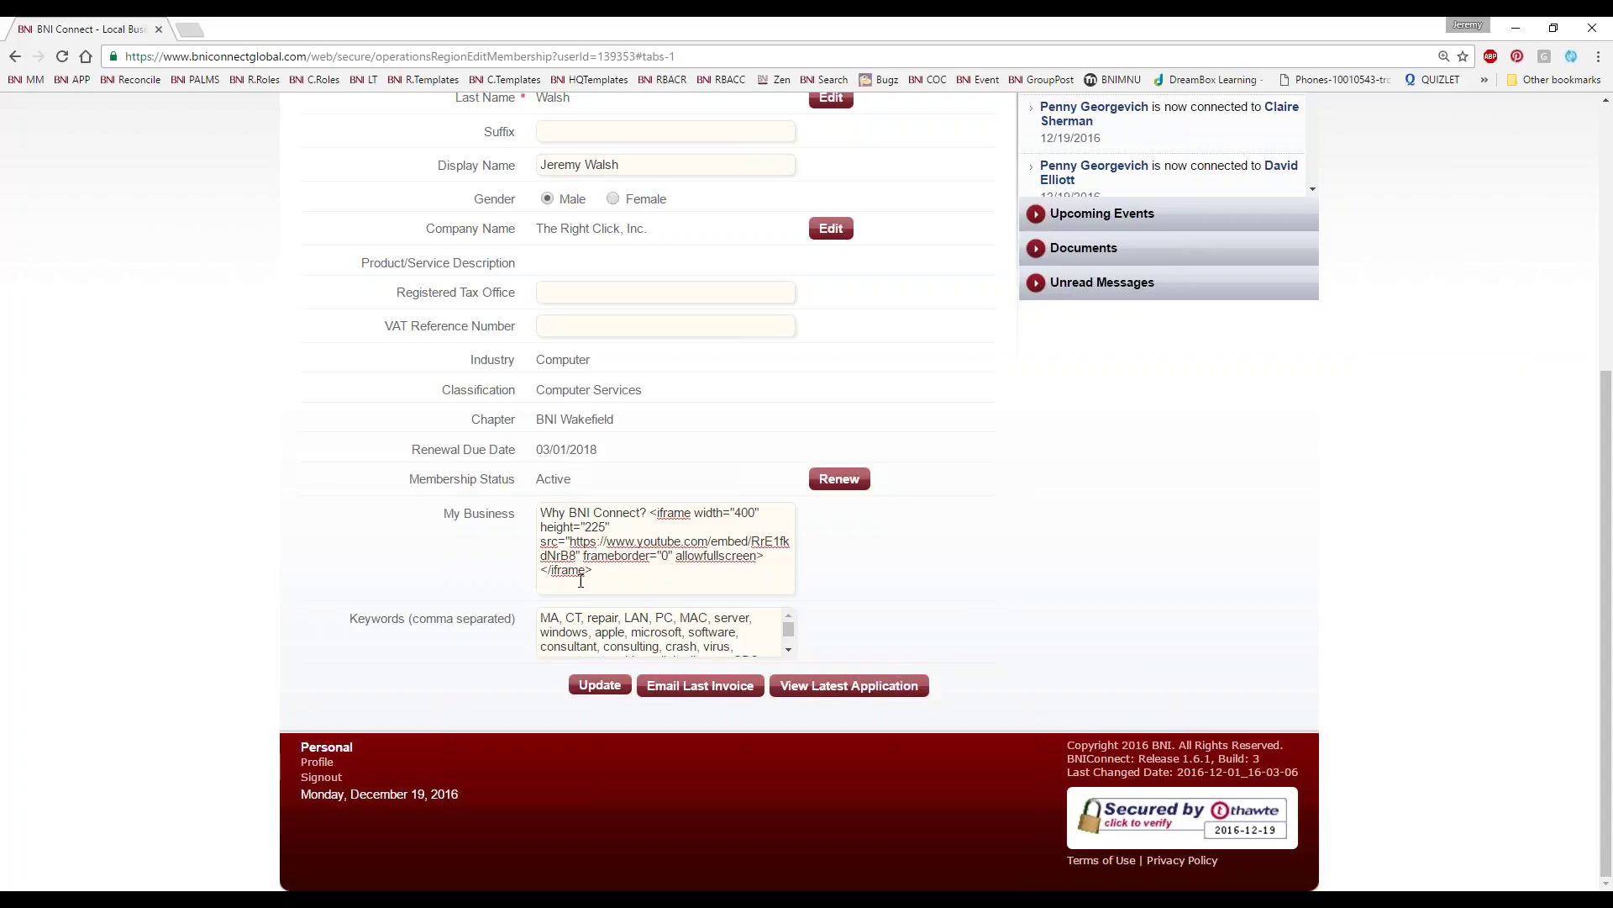
drag(595, 579, 648, 521)
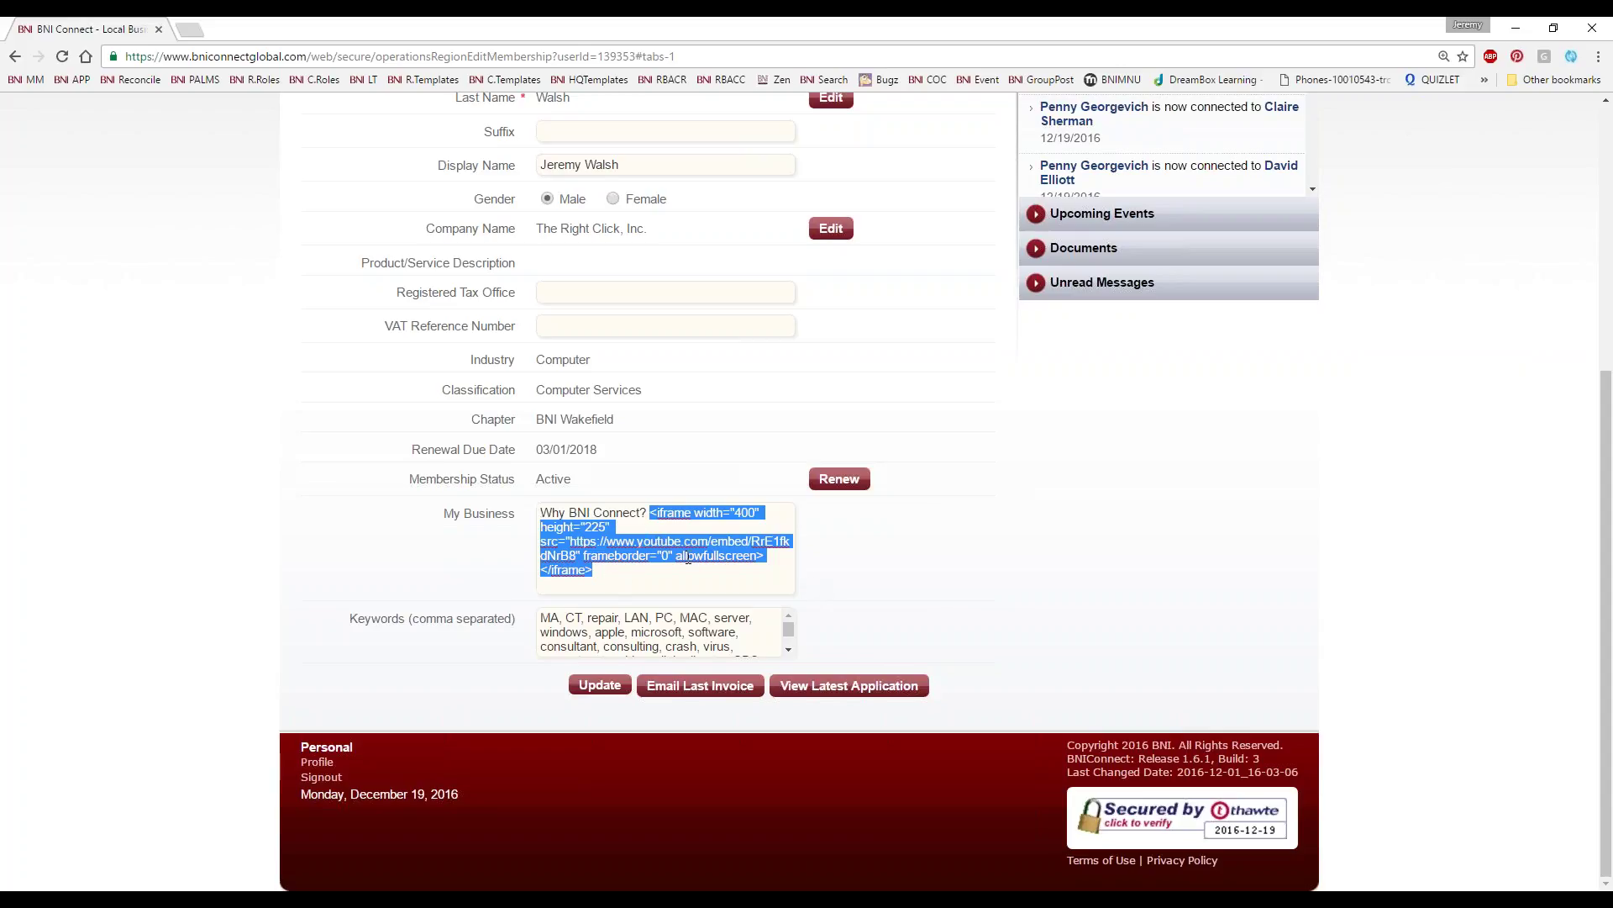
click(806, 586)
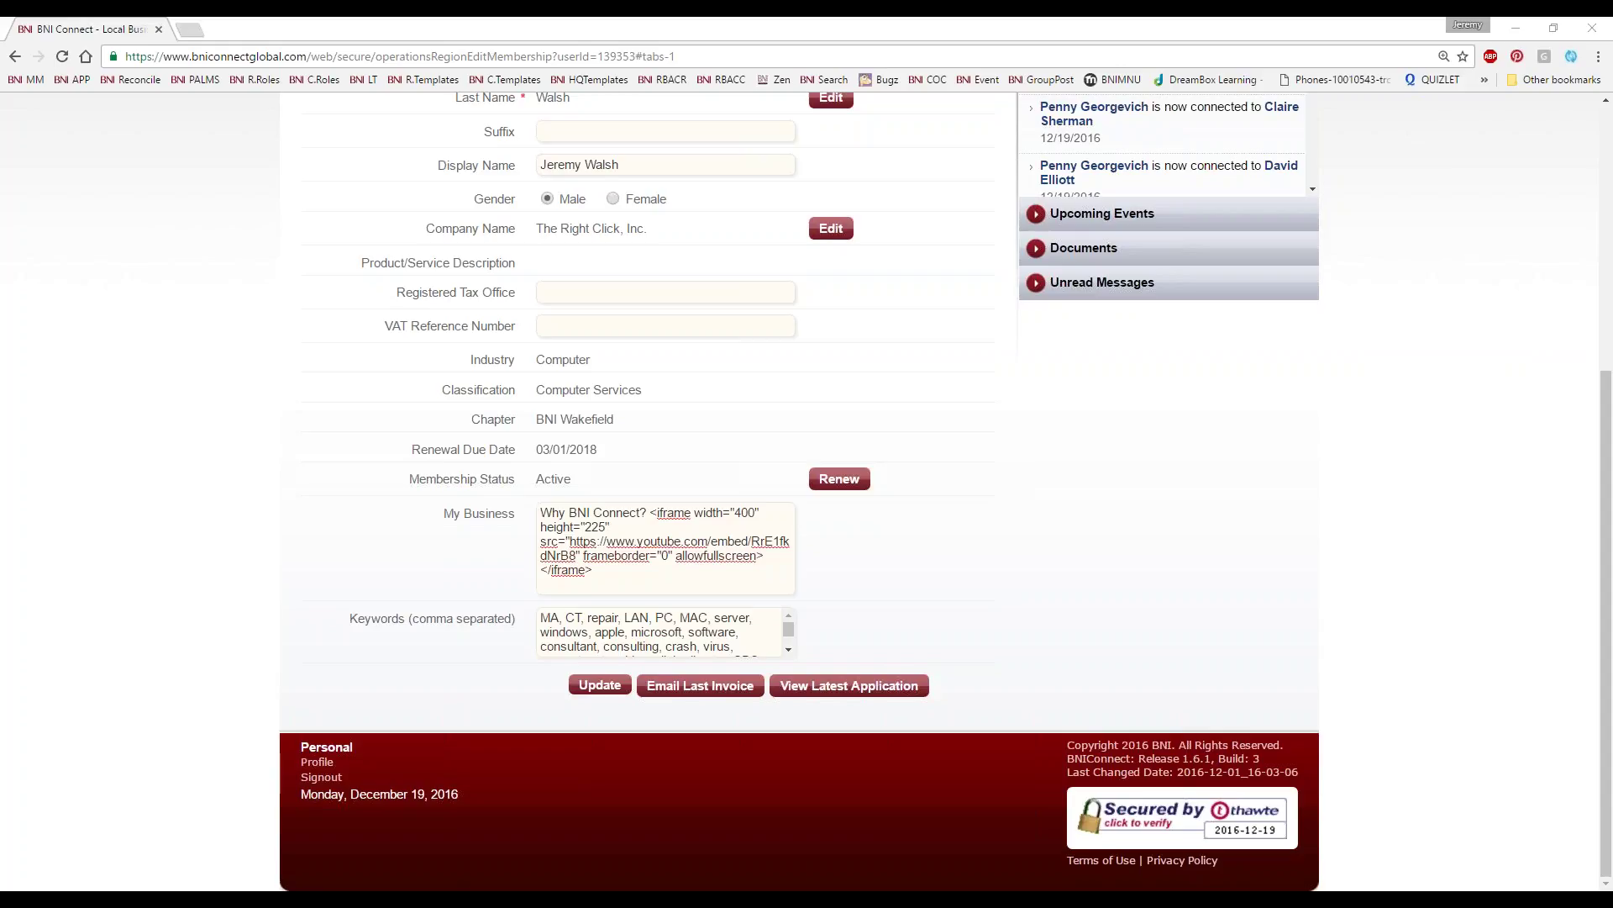
Step: Highlight the Keywords (comma separated) label on the Main Profile and clear the highlight
scroll(960, 882, up, 5)
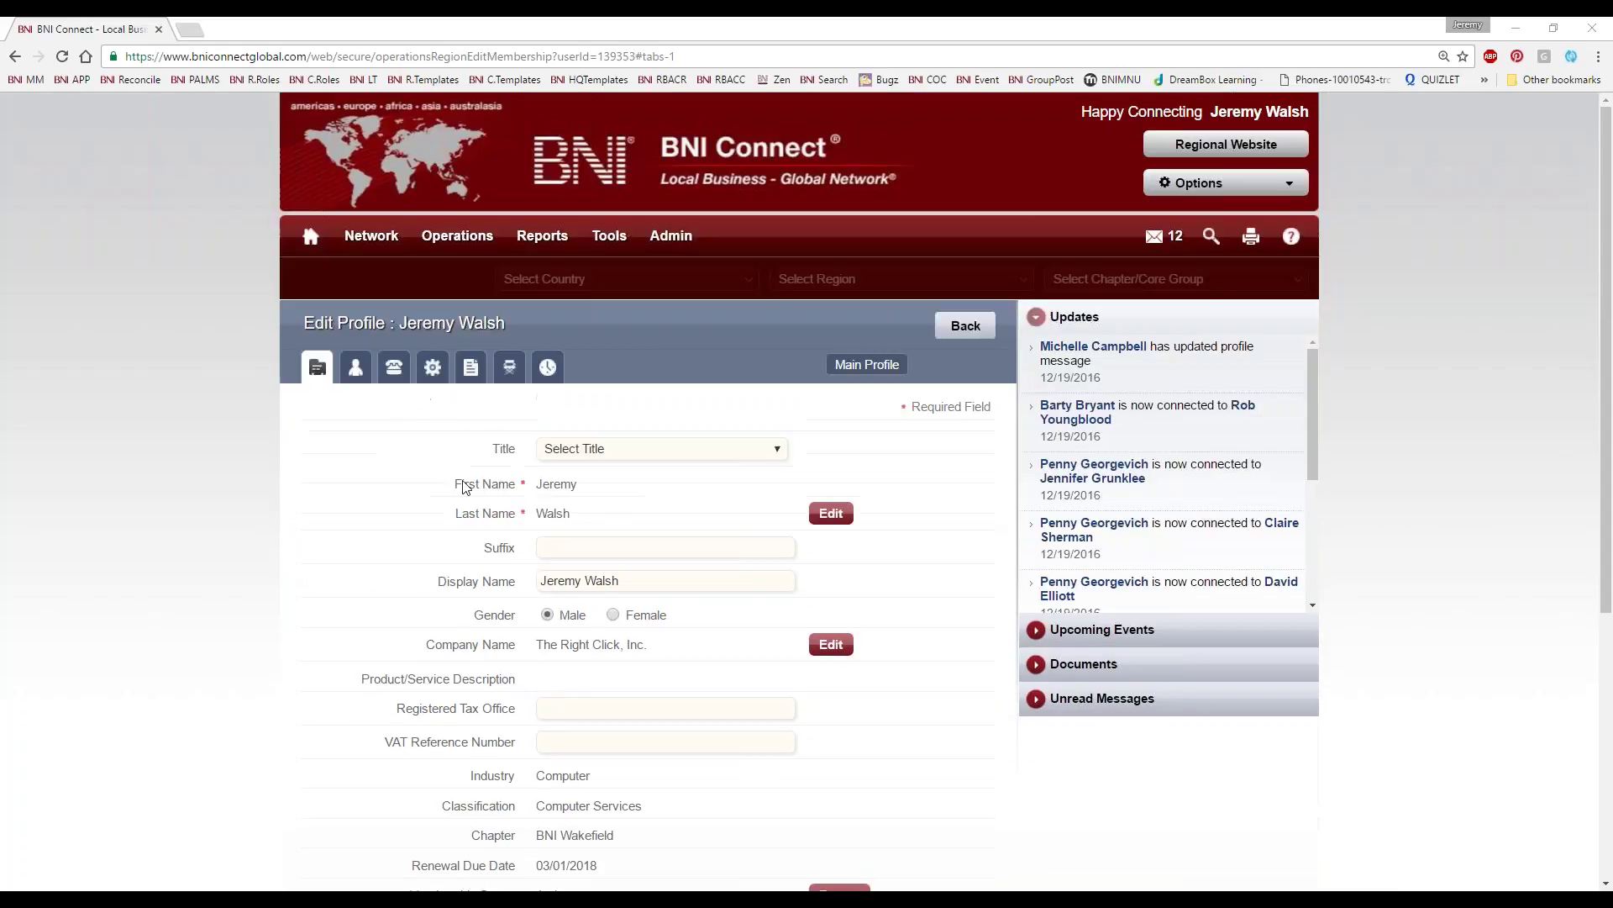
mouse_move(365, 240)
scroll(226, 321, down, 5)
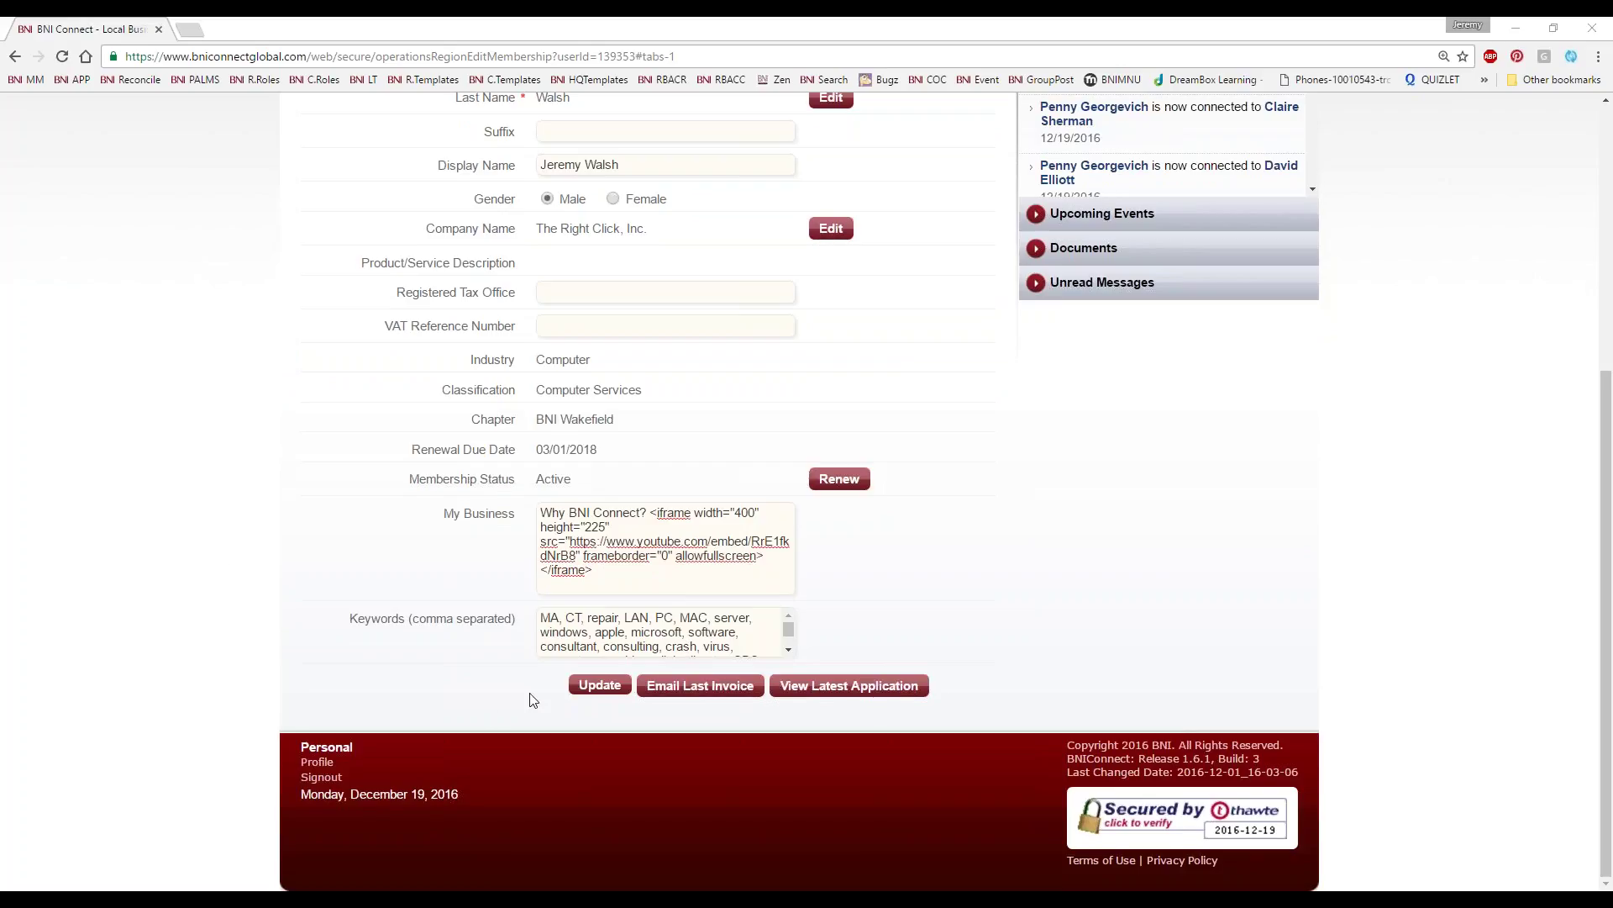
drag(348, 617, 525, 627)
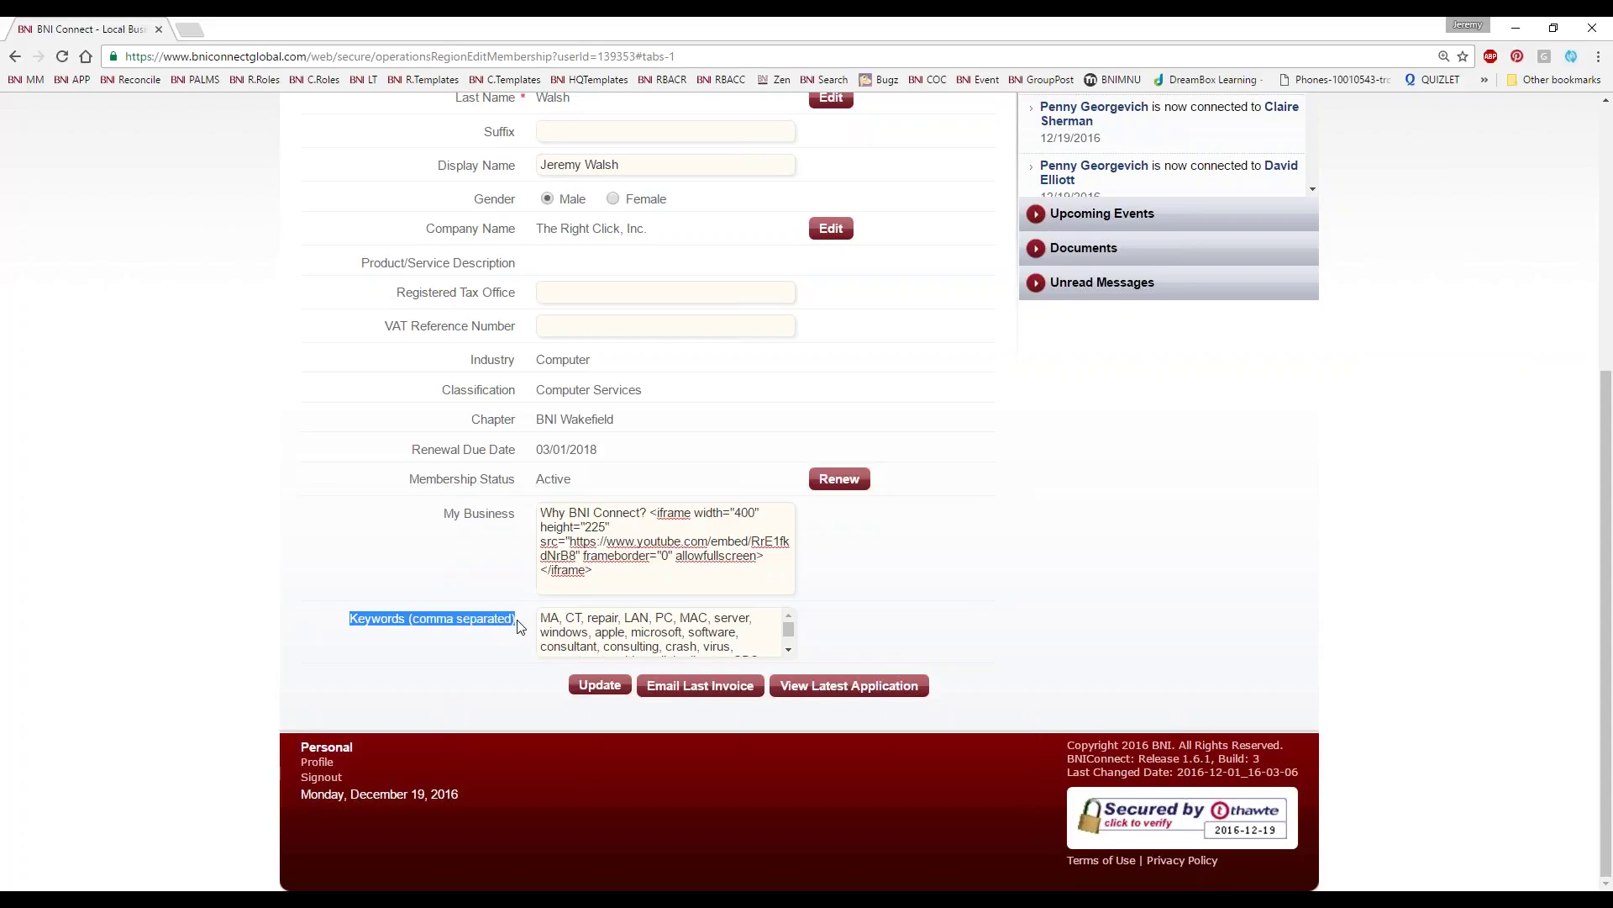
click(408, 676)
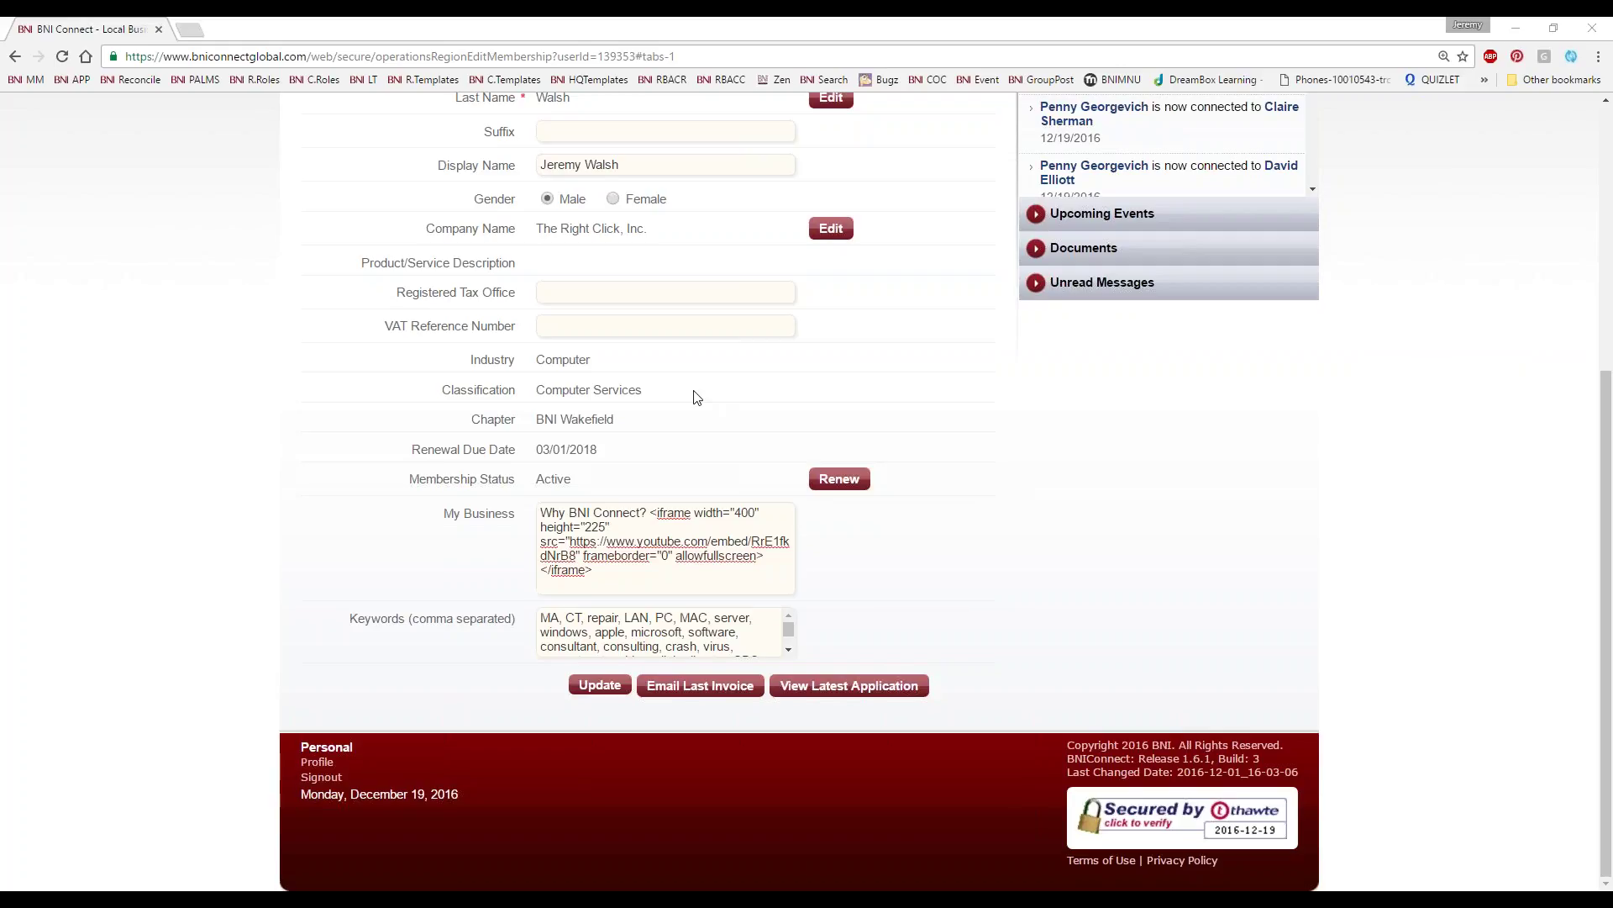
Step: Highlight the Industry and Classification rows, clear the highlight, and look over the Main Profile again
drag(678, 389, 456, 359)
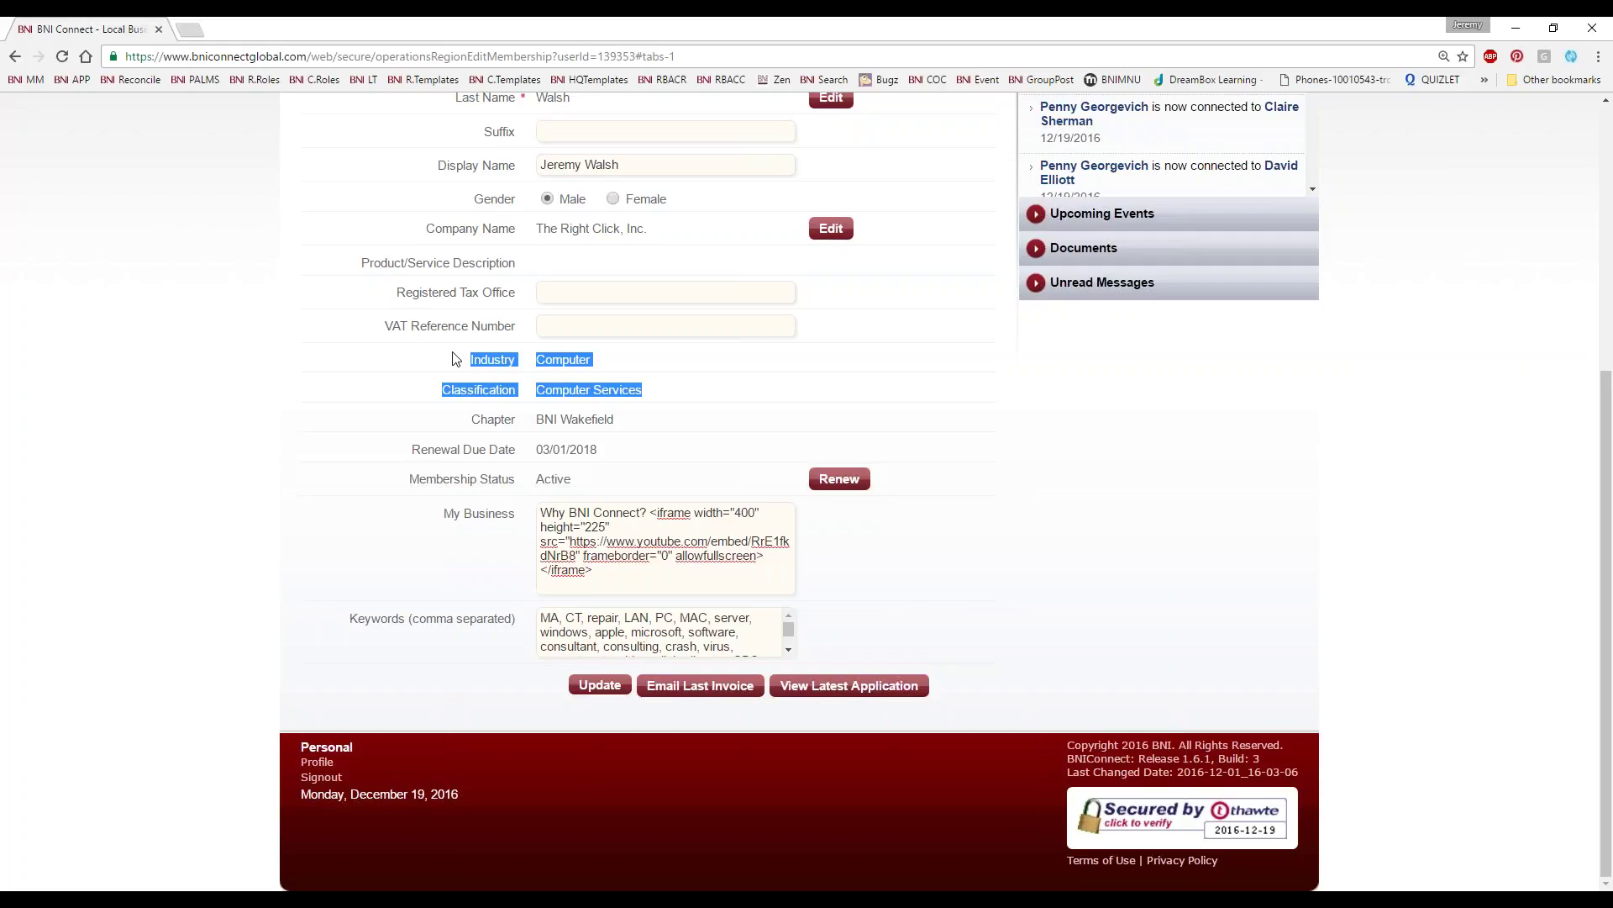
click(667, 617)
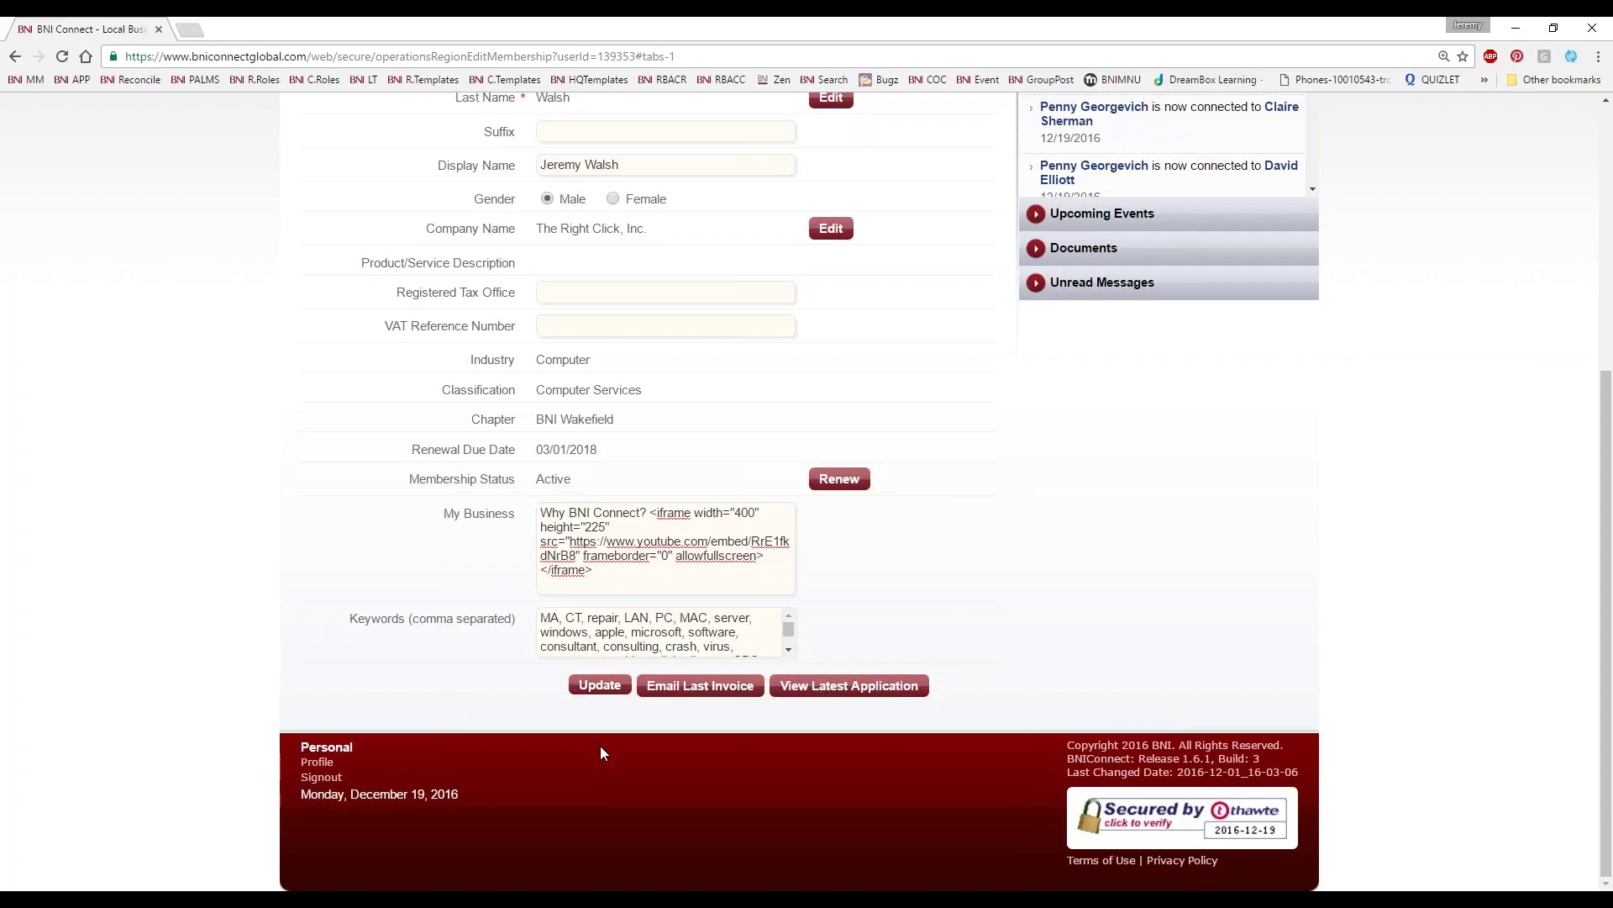
scroll(565, 433, up, 2)
scroll(595, 396, up, 2)
scroll(594, 396, down, 4)
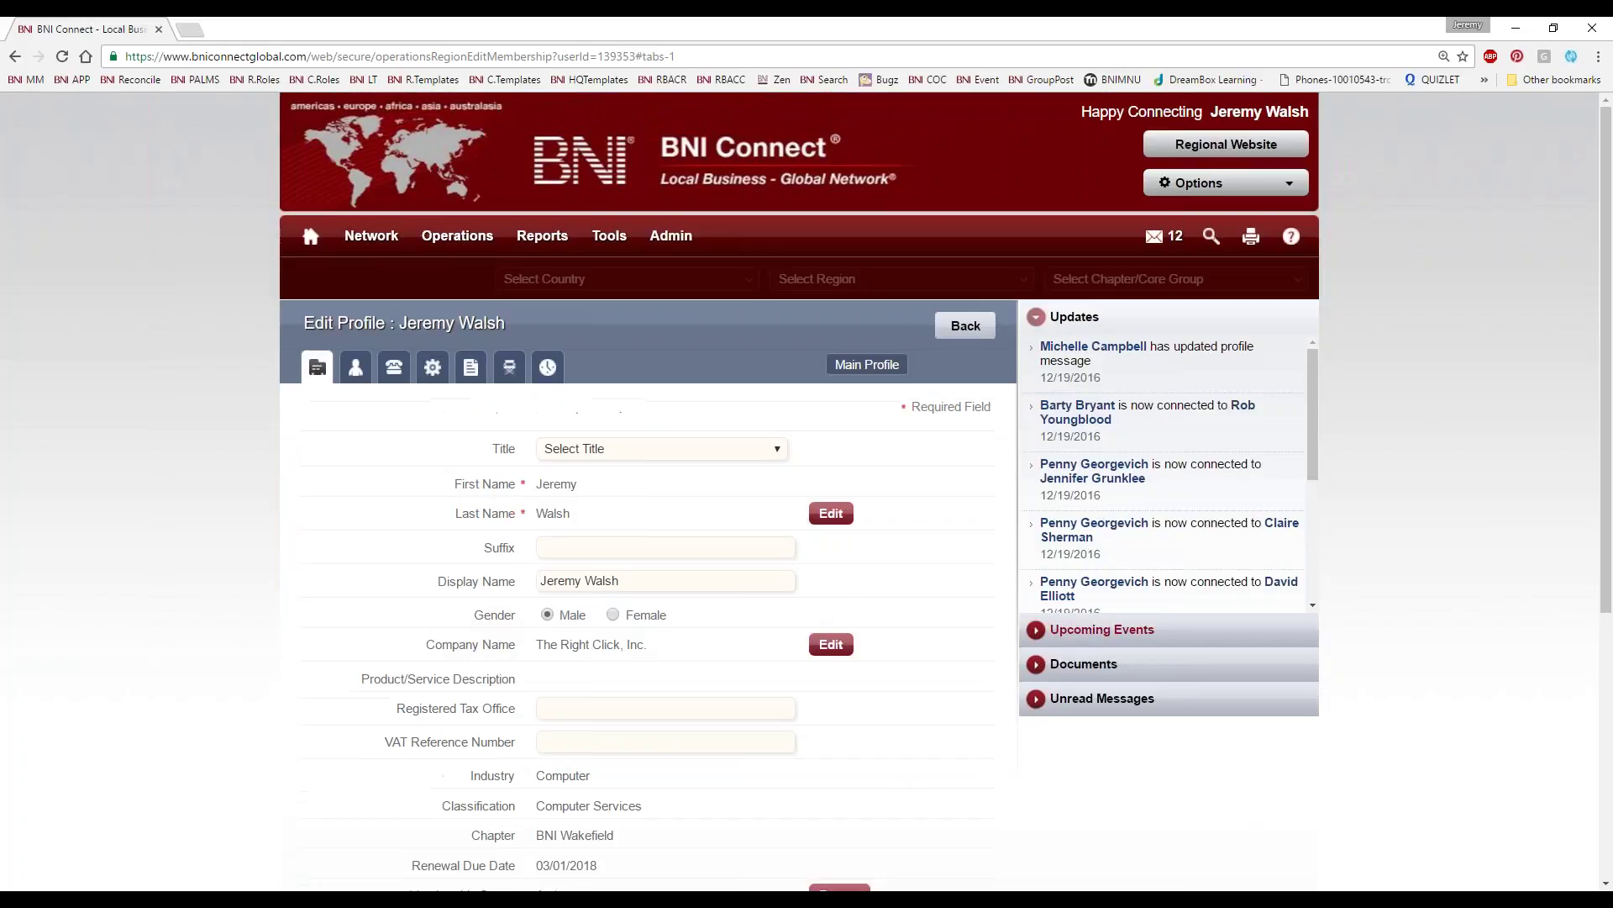
Step: Open the User Profile section and highlight the Memorable Question label
click(353, 373)
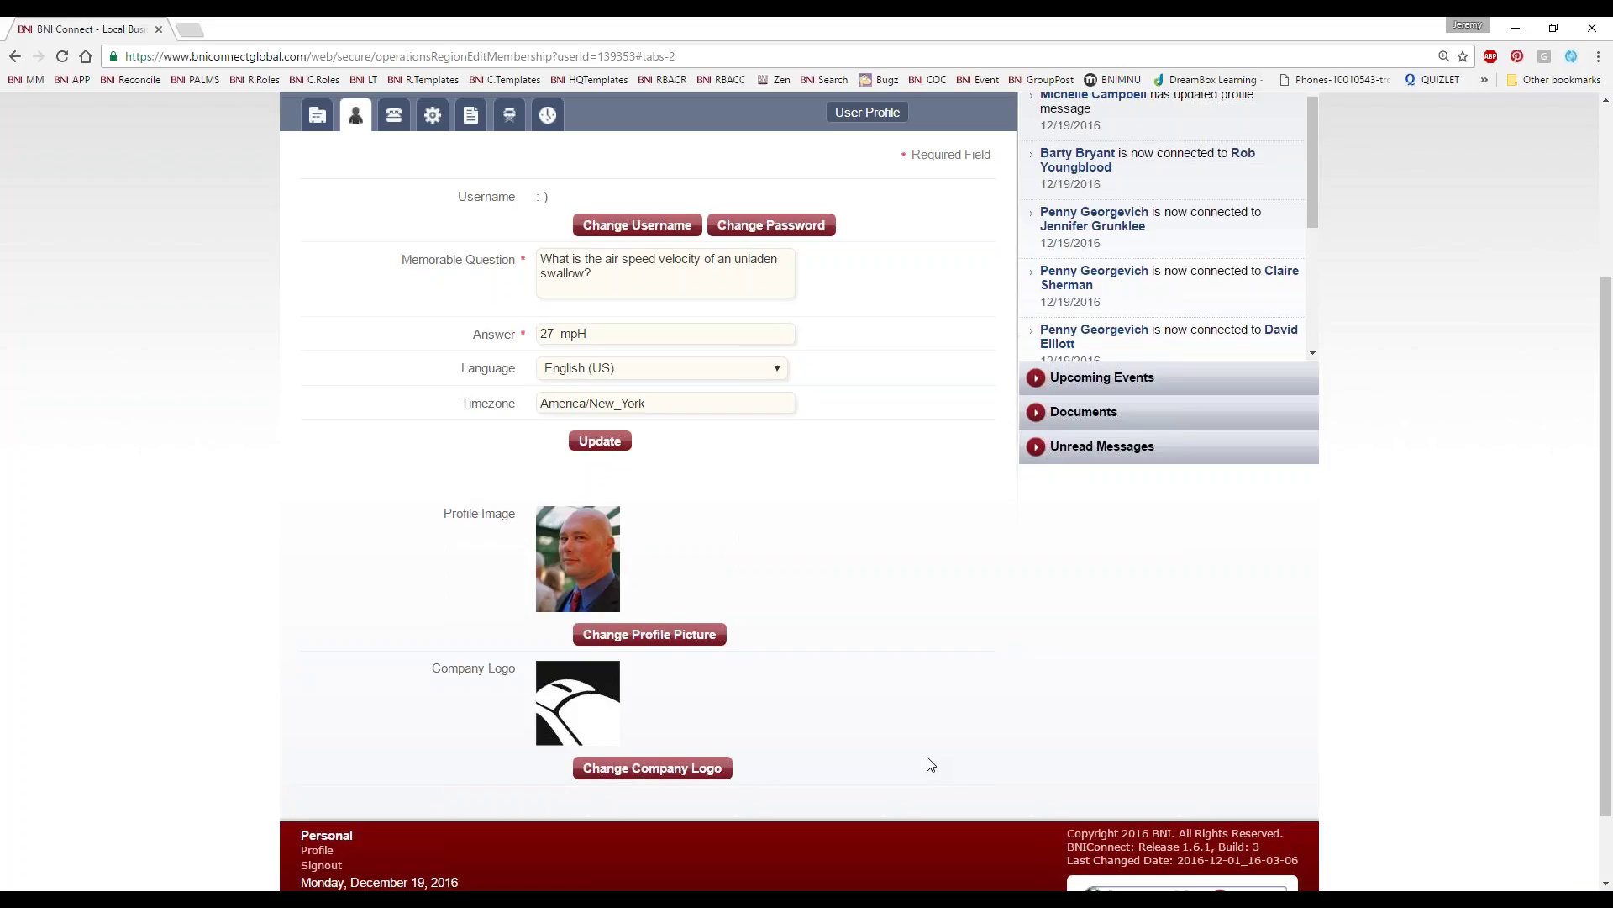
drag(402, 262, 509, 267)
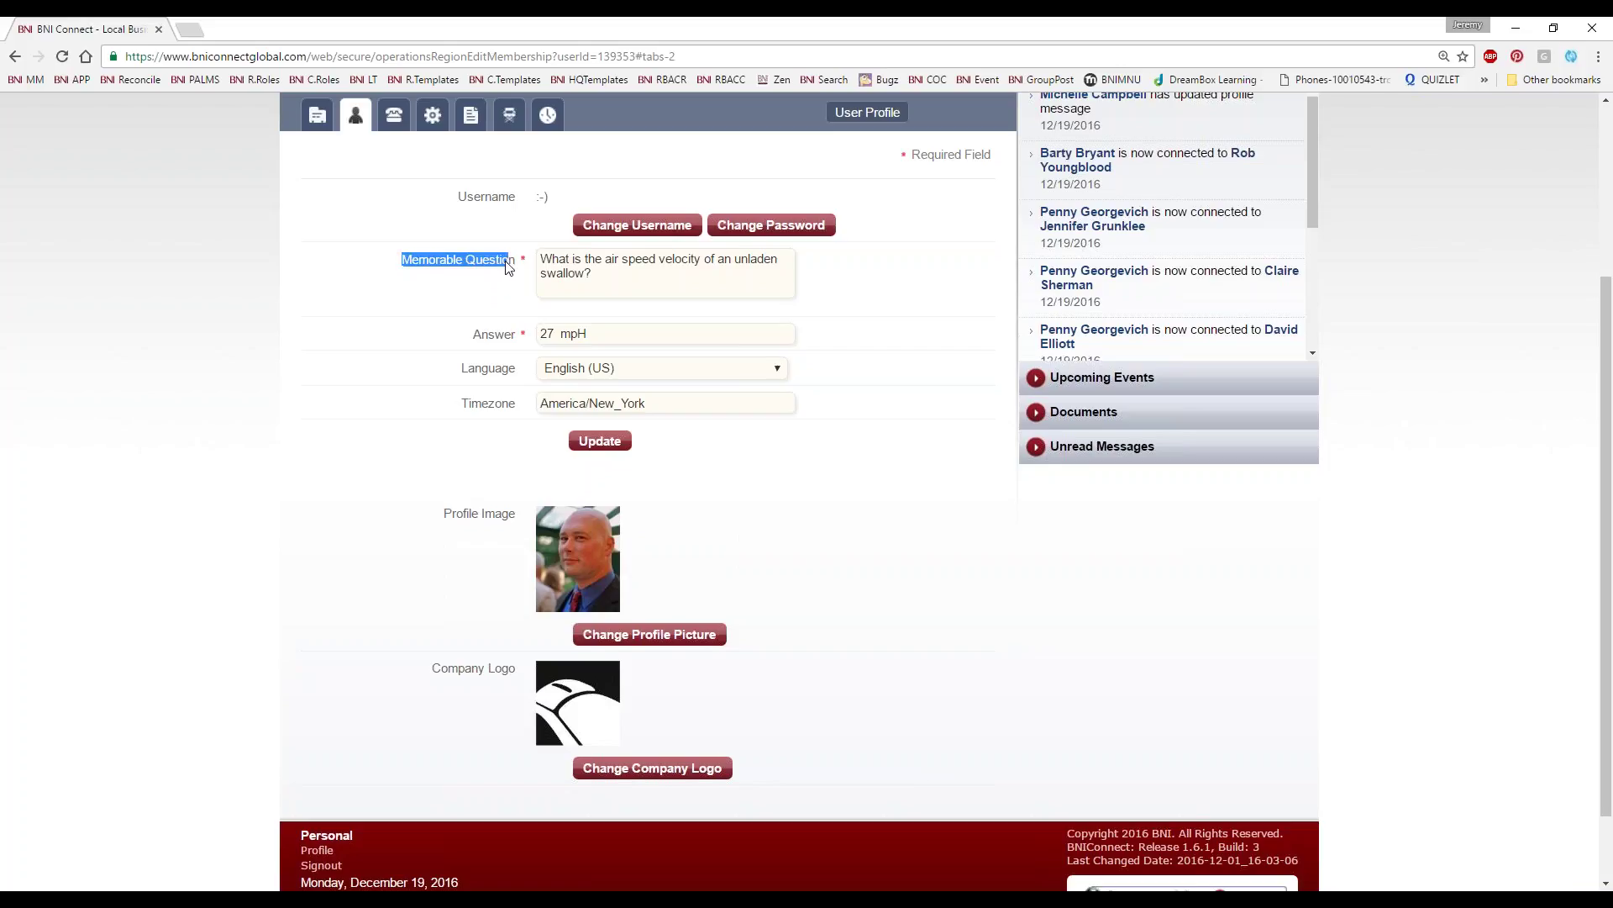
click(510, 340)
Step: Browse the available Language options in the User Profile and close the list without choosing a different one
click(781, 372)
drag(781, 408, 782, 455)
scroll(619, 537, down, 5)
scroll(668, 525, up, 9)
scroll(772, 538, down, 4)
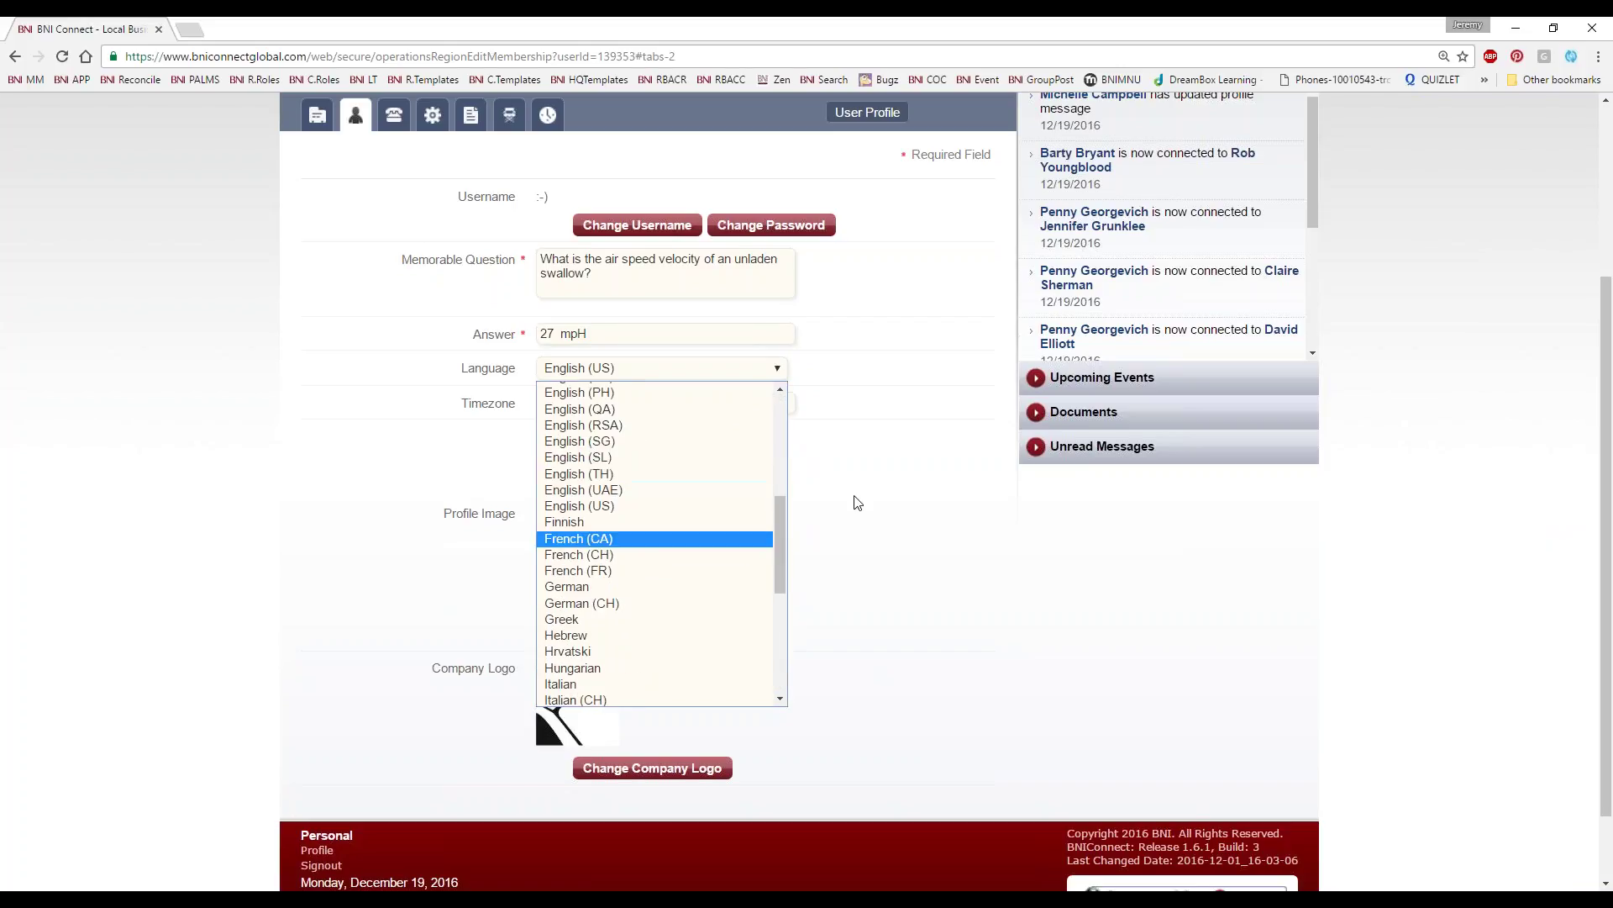
click(914, 420)
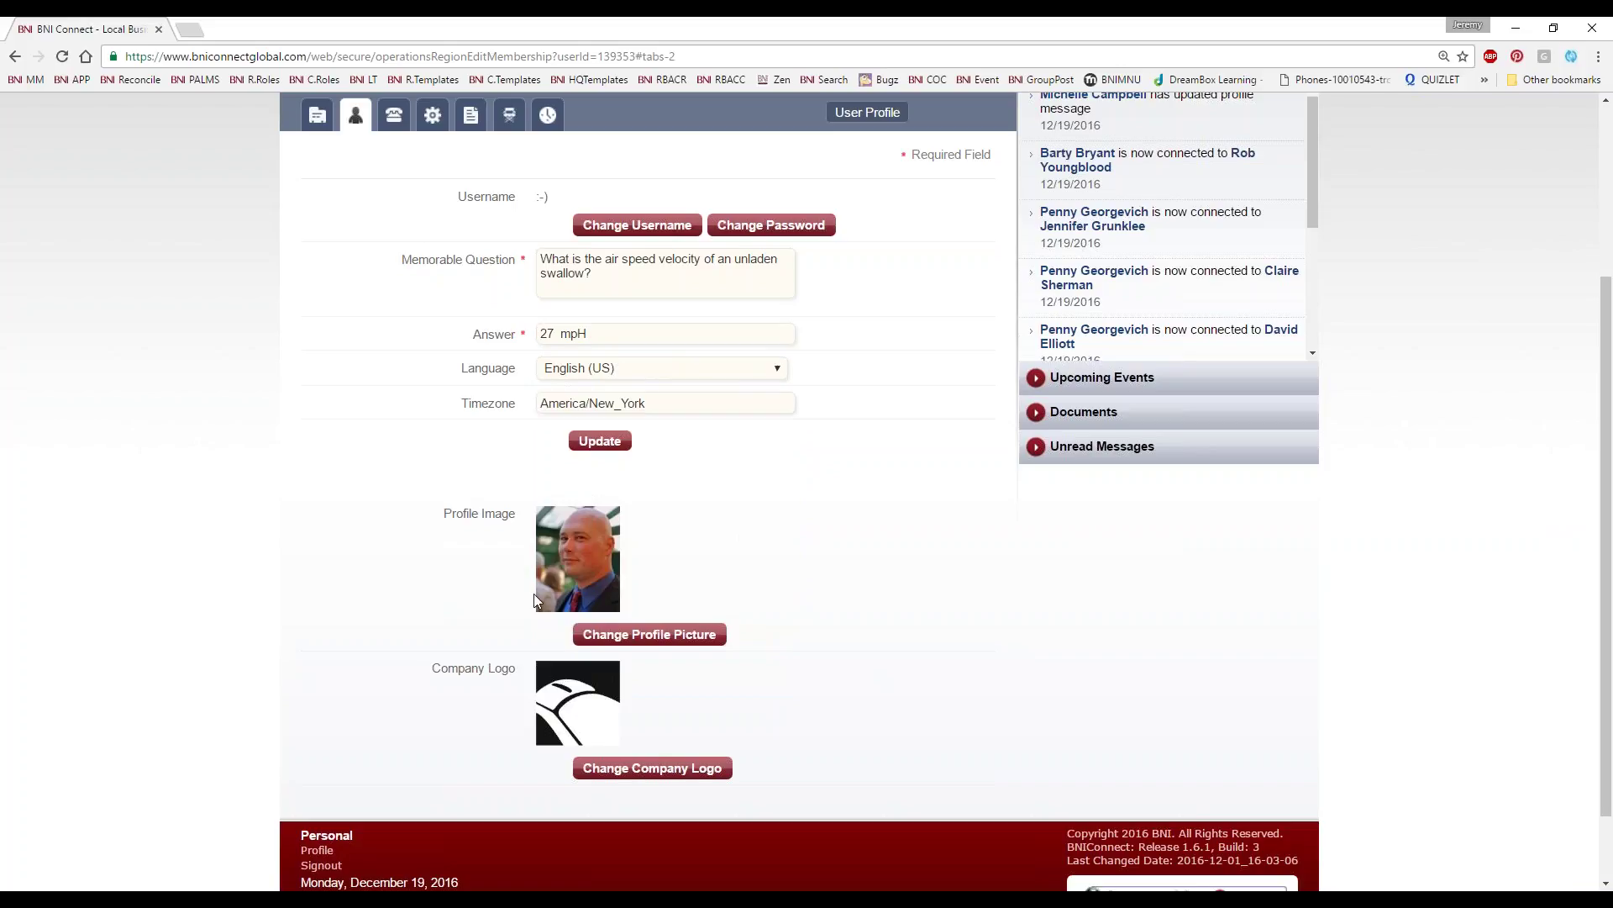
Step: Update the User Profile and remove the existing company logo, confirming the removal
click(605, 444)
click(670, 772)
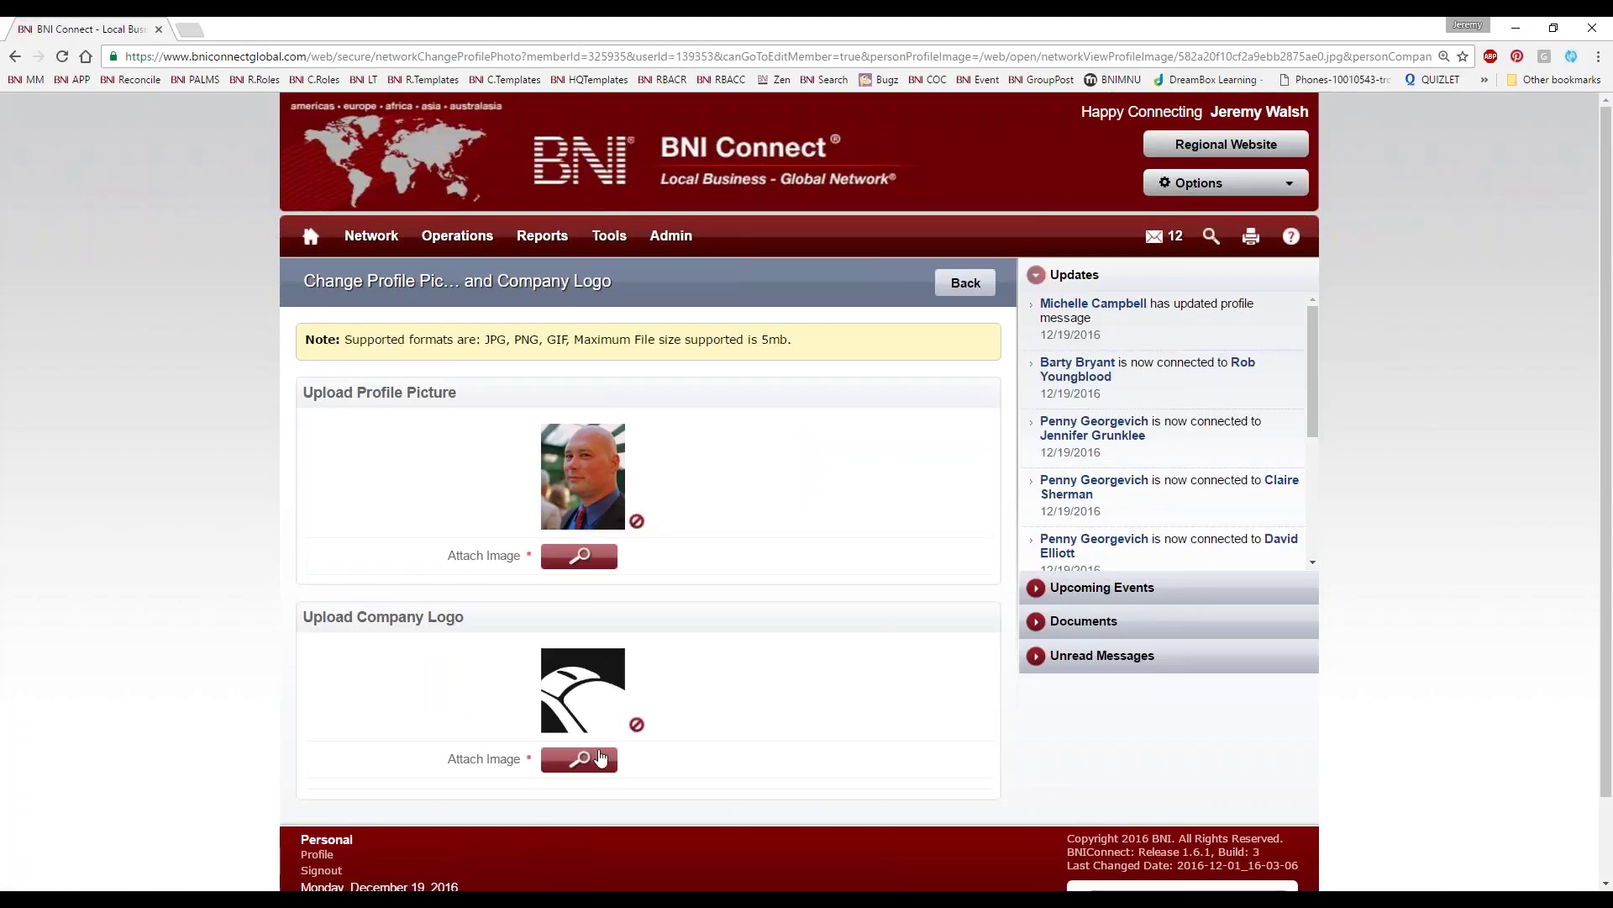
click(637, 723)
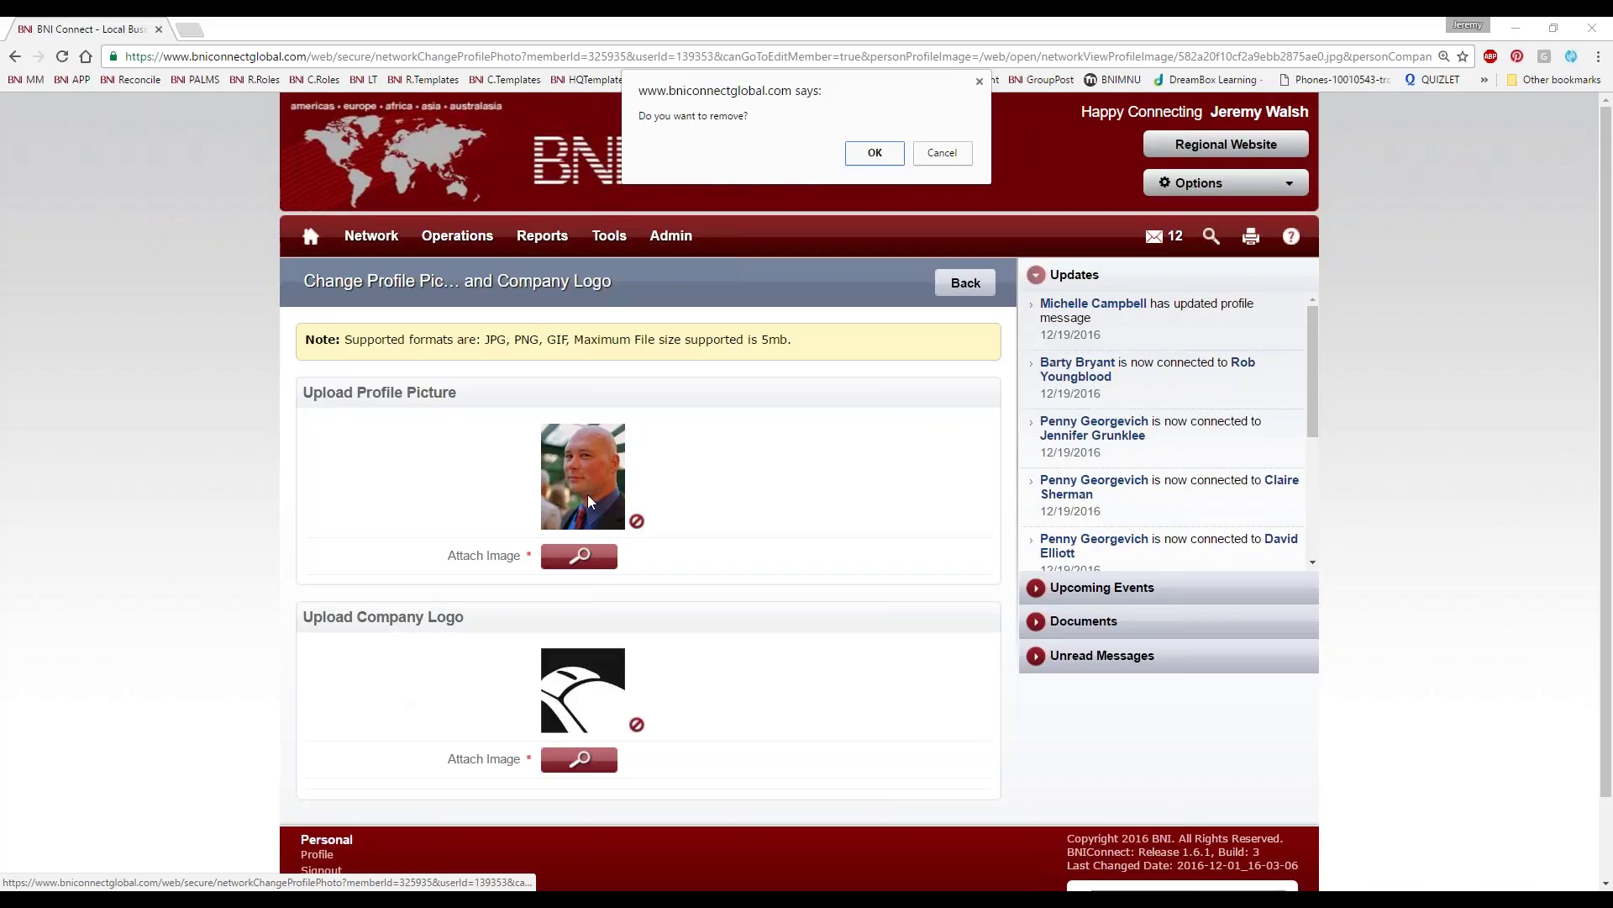
click(880, 149)
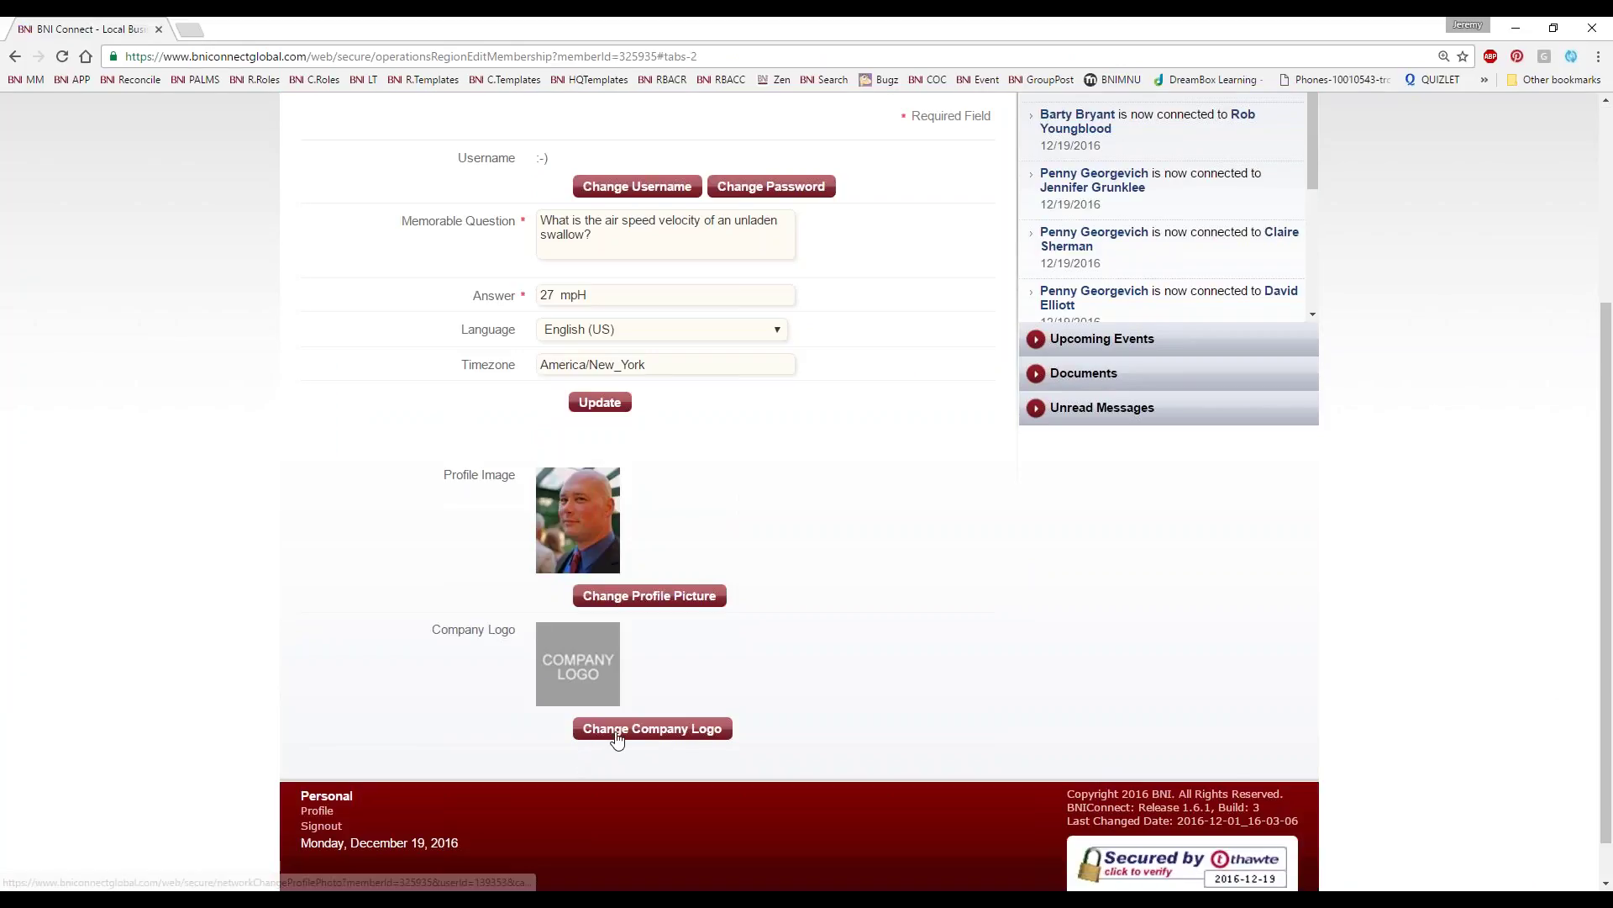
Step: Upload icon-therightclick-white.jpg from the TRCLogos > Logos folder as the company logo and save it uncropped
click(652, 727)
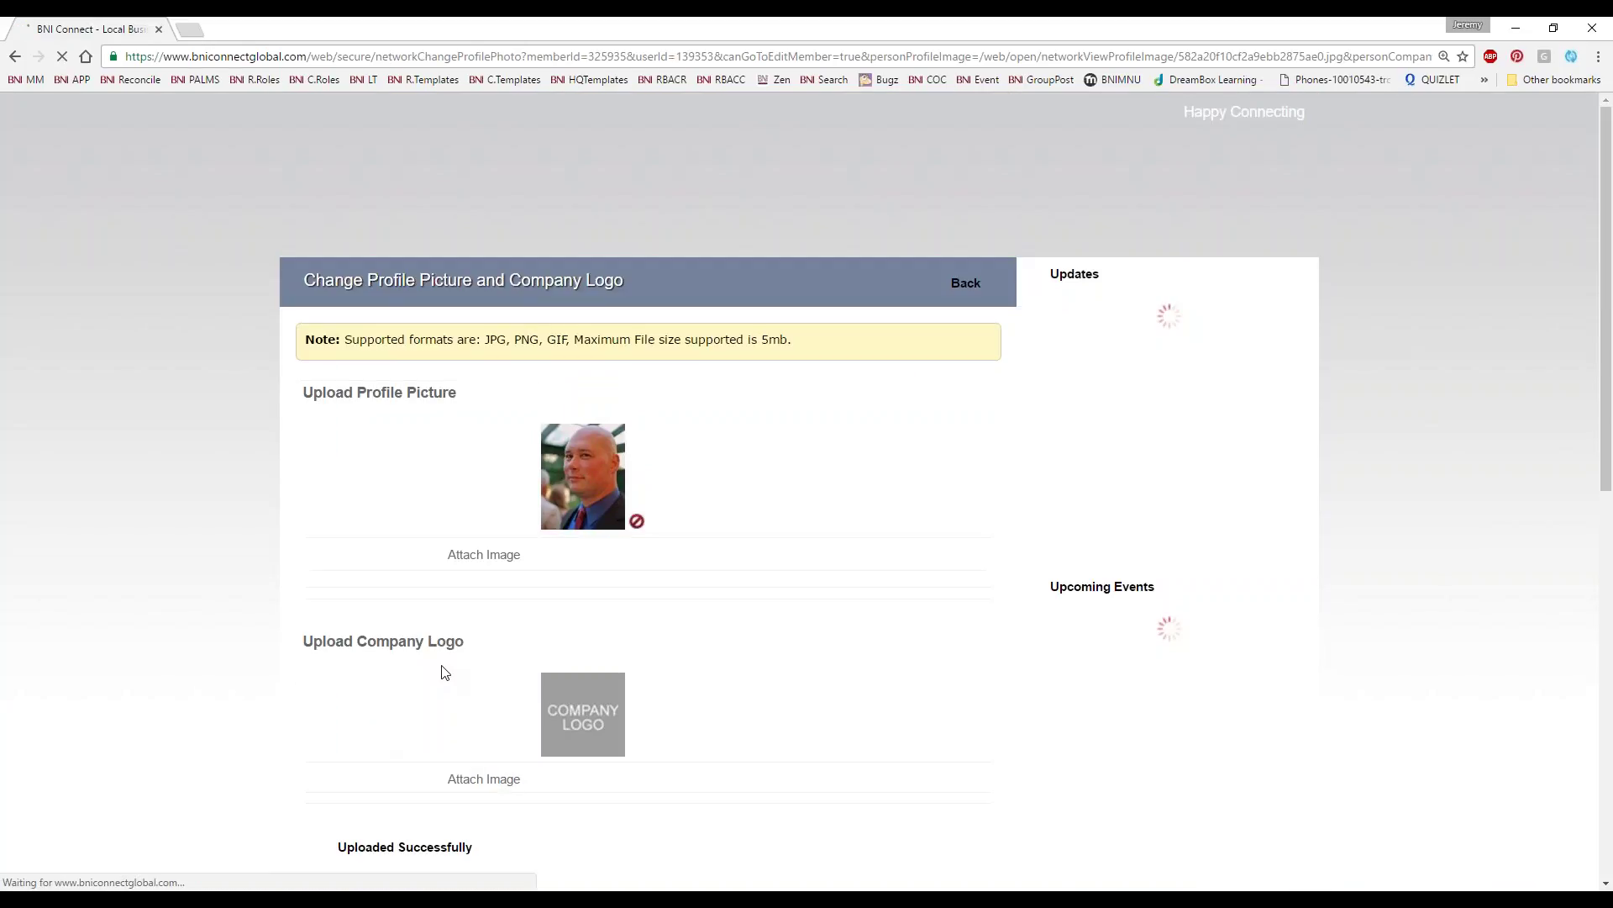
click(584, 759)
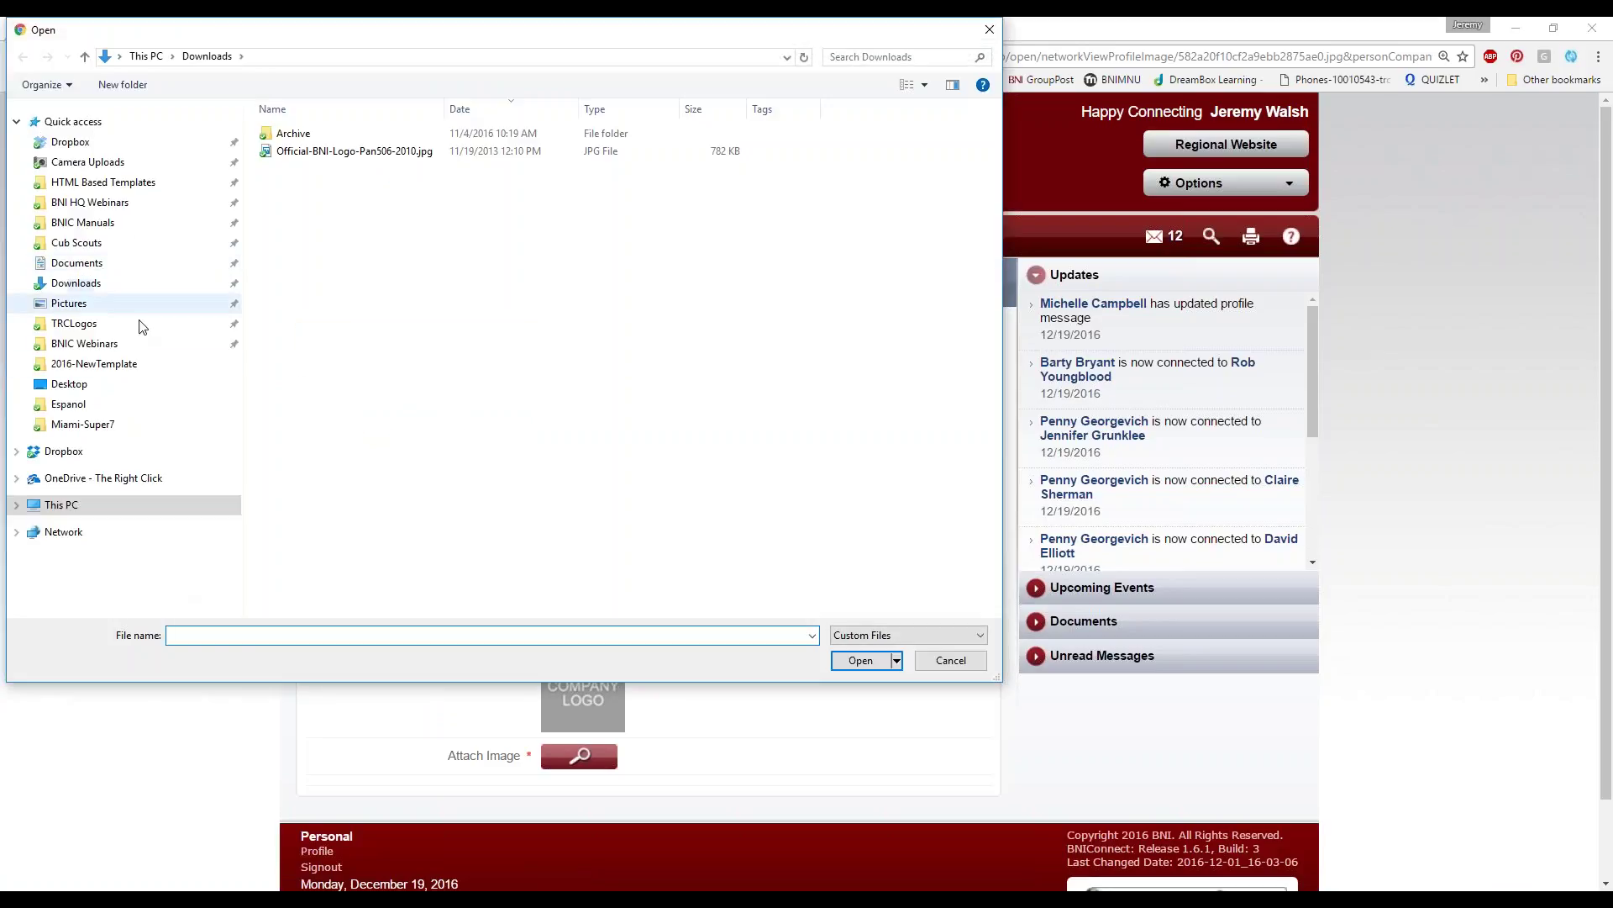
click(130, 324)
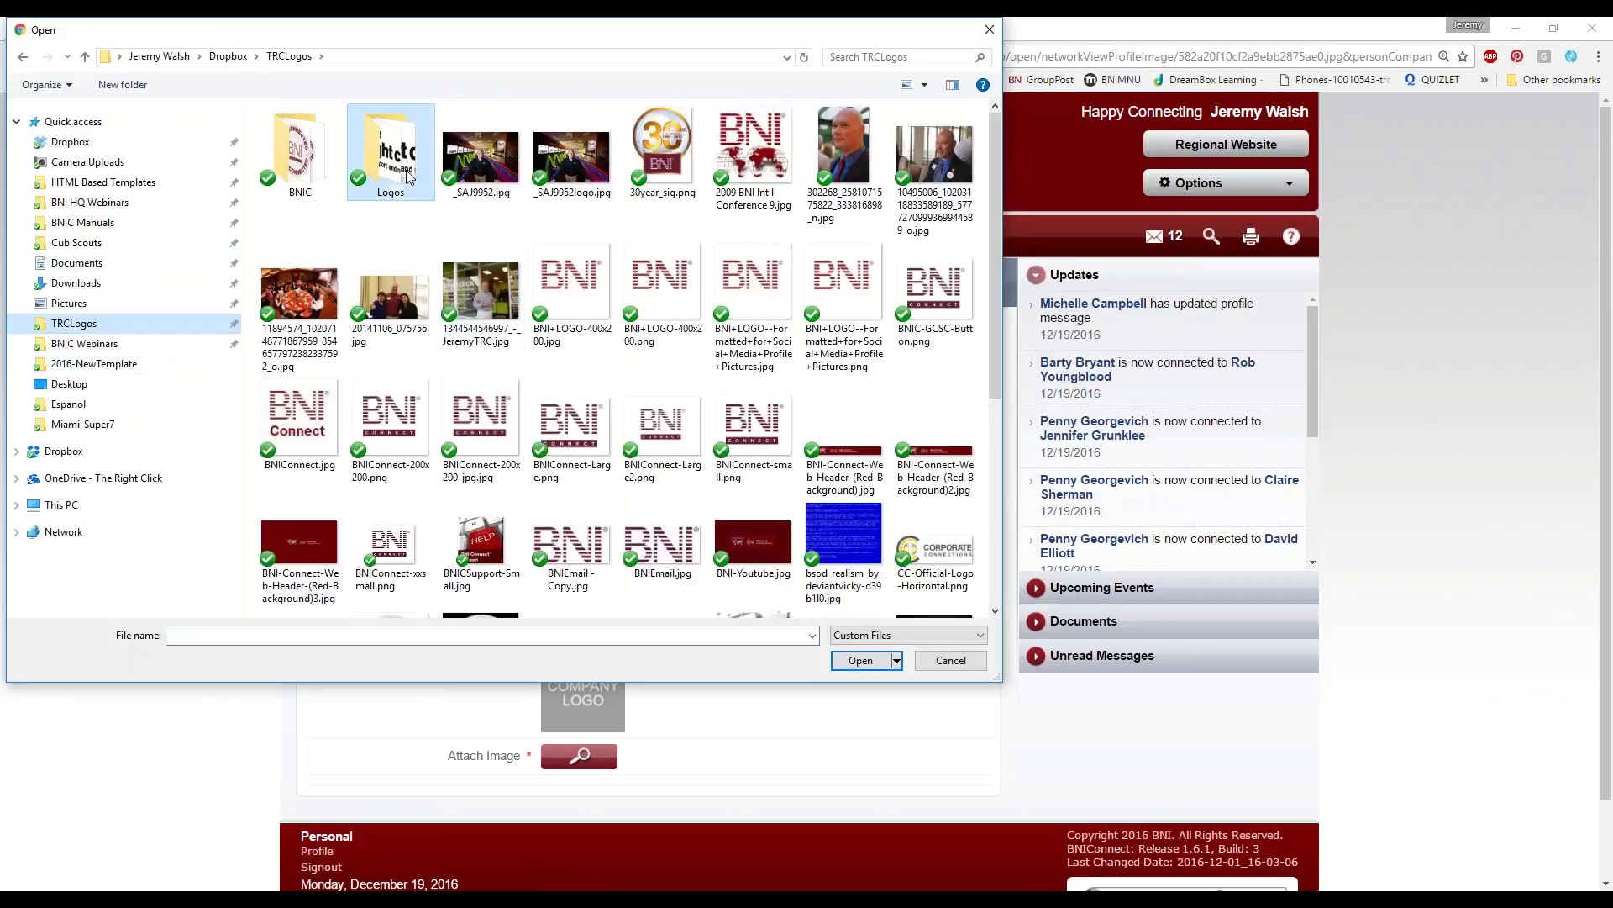
double_click(409, 175)
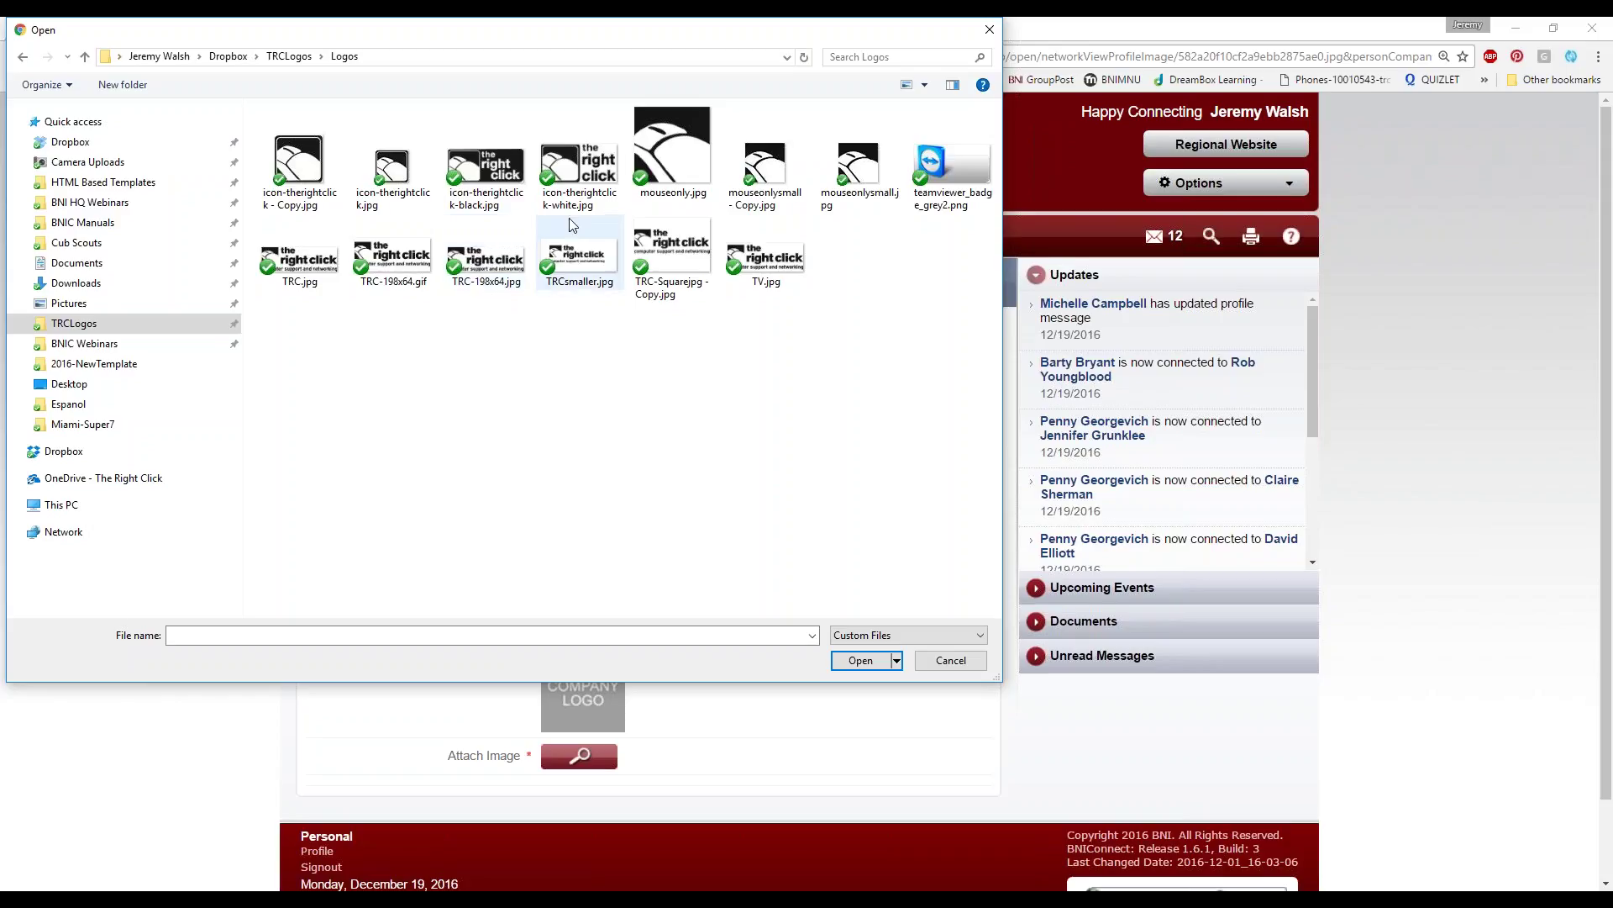
double_click(560, 189)
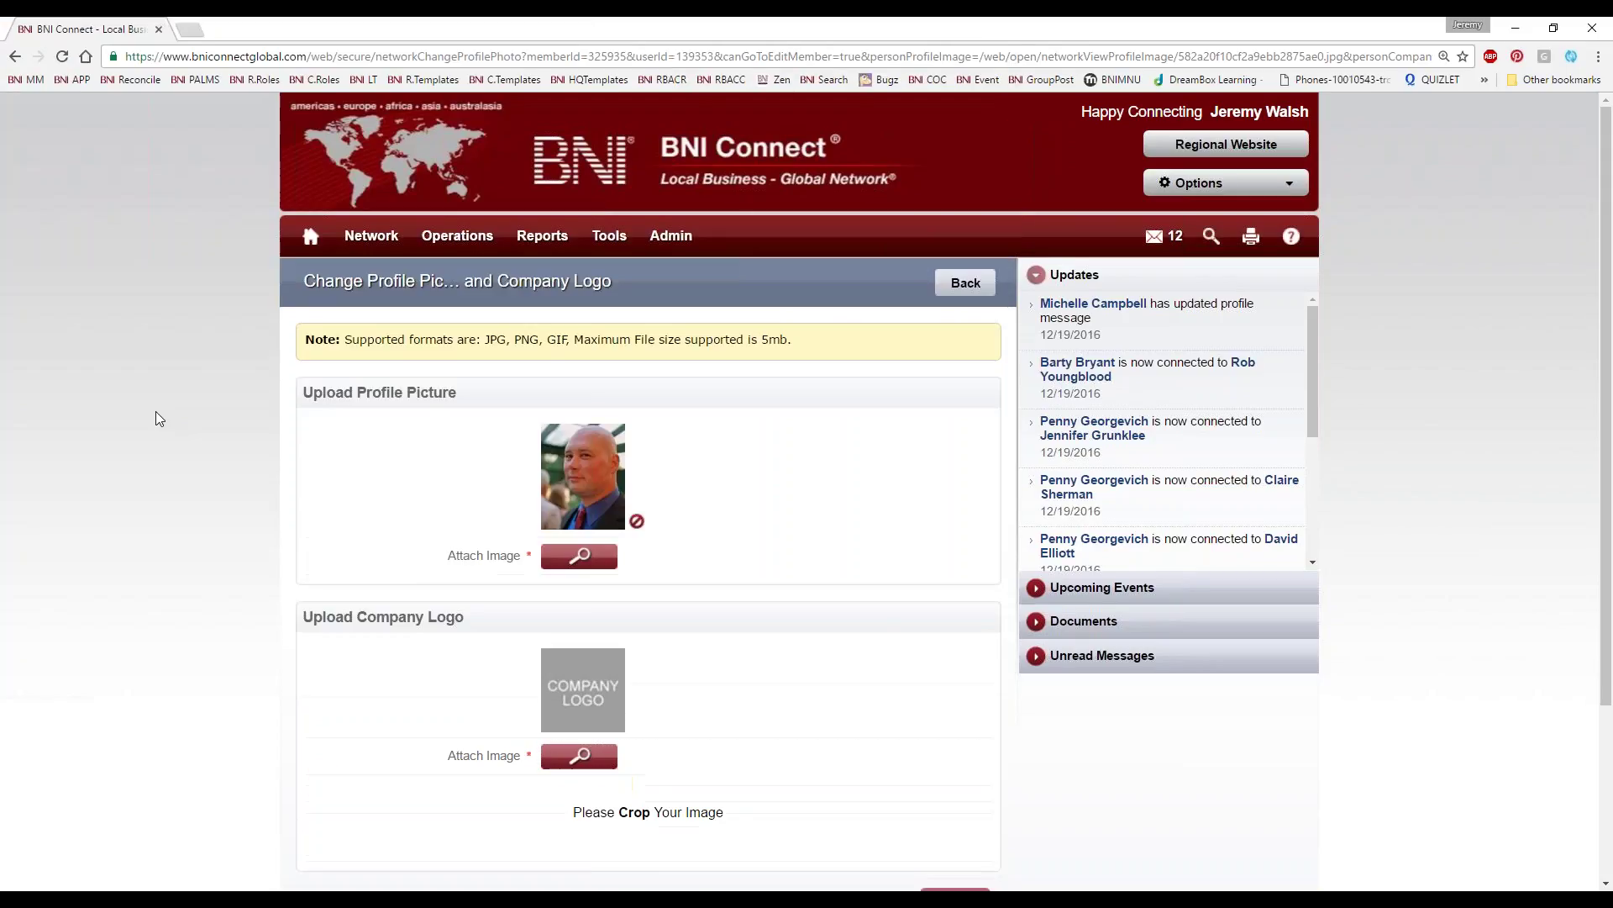
scroll(1181, 858, down, 4)
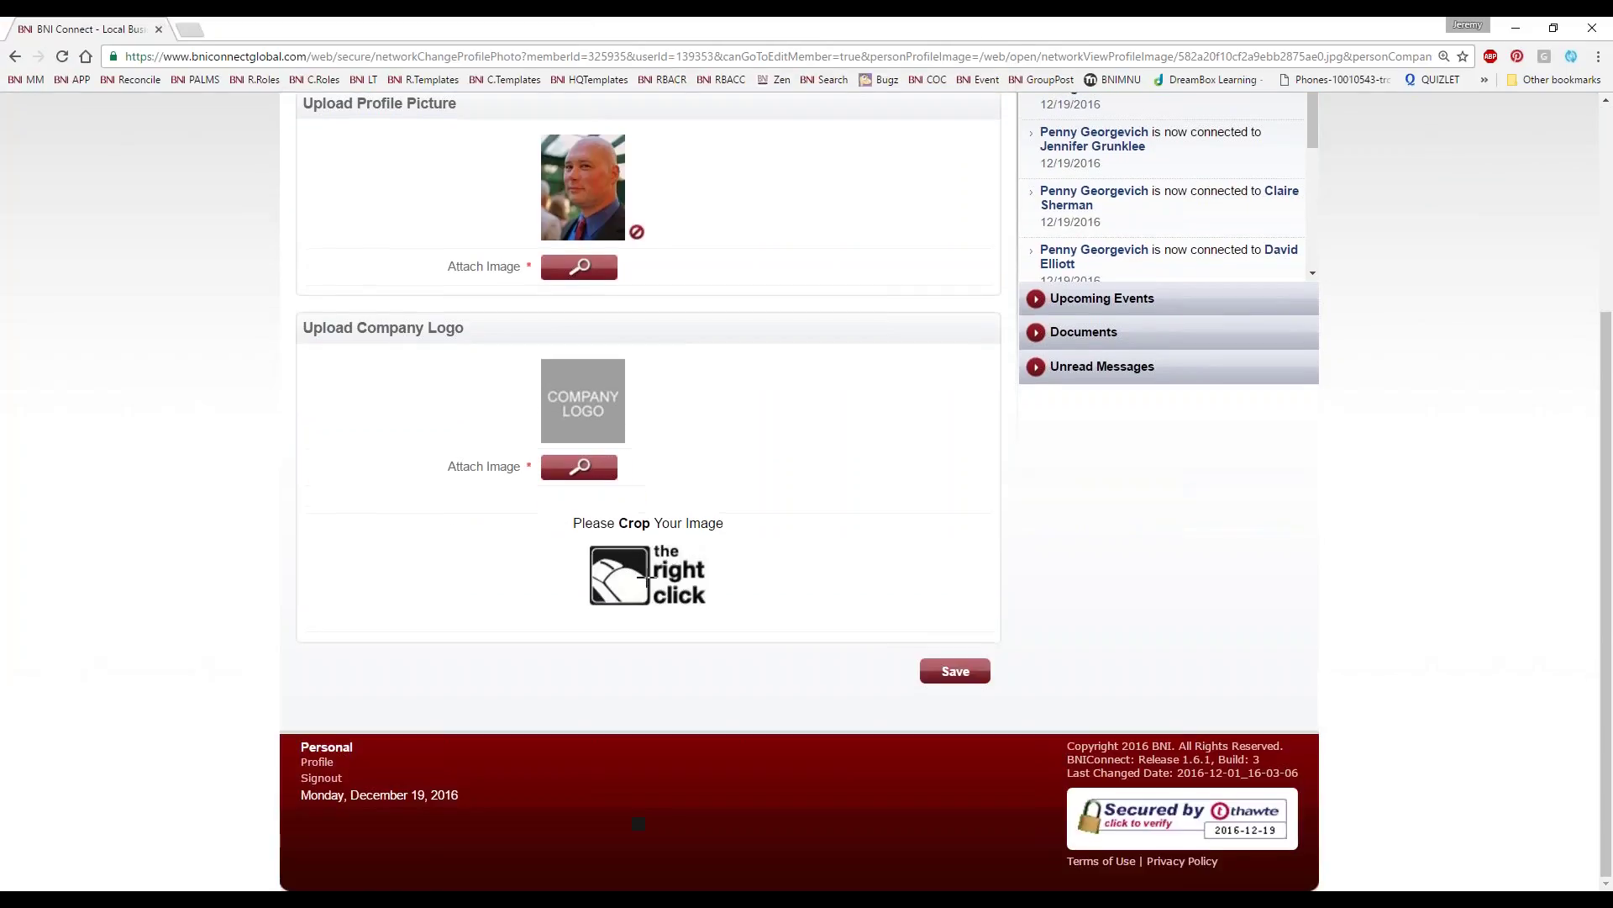
click(953, 676)
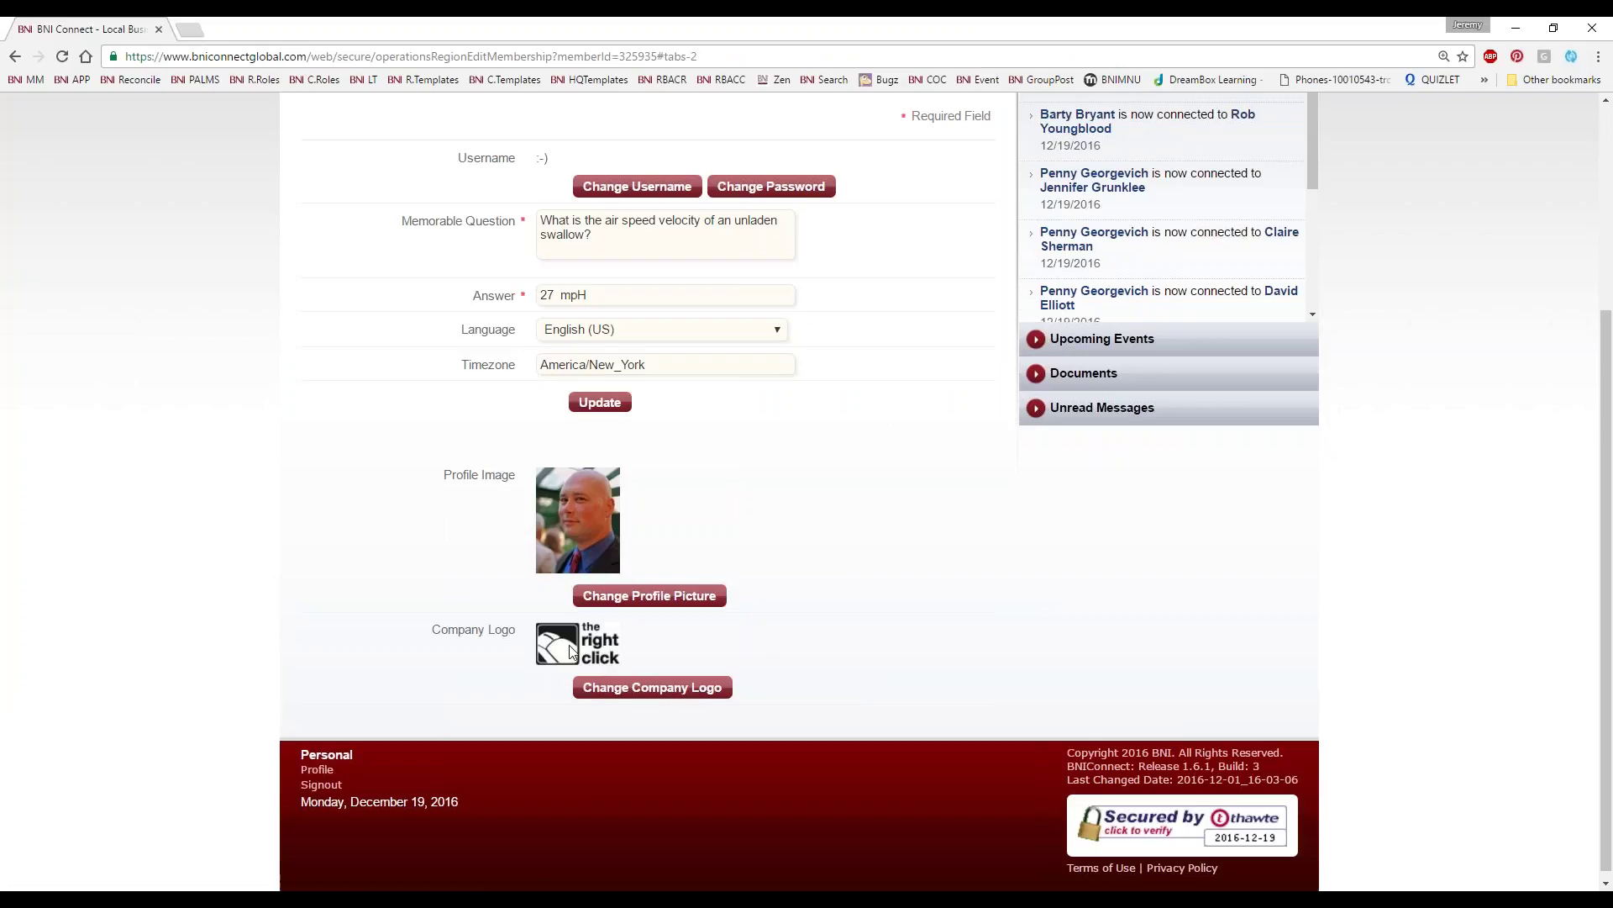
Step: Look over the User Profile, then open the Contact Details section and examine its fields
scroll(1009, 683, up, 4)
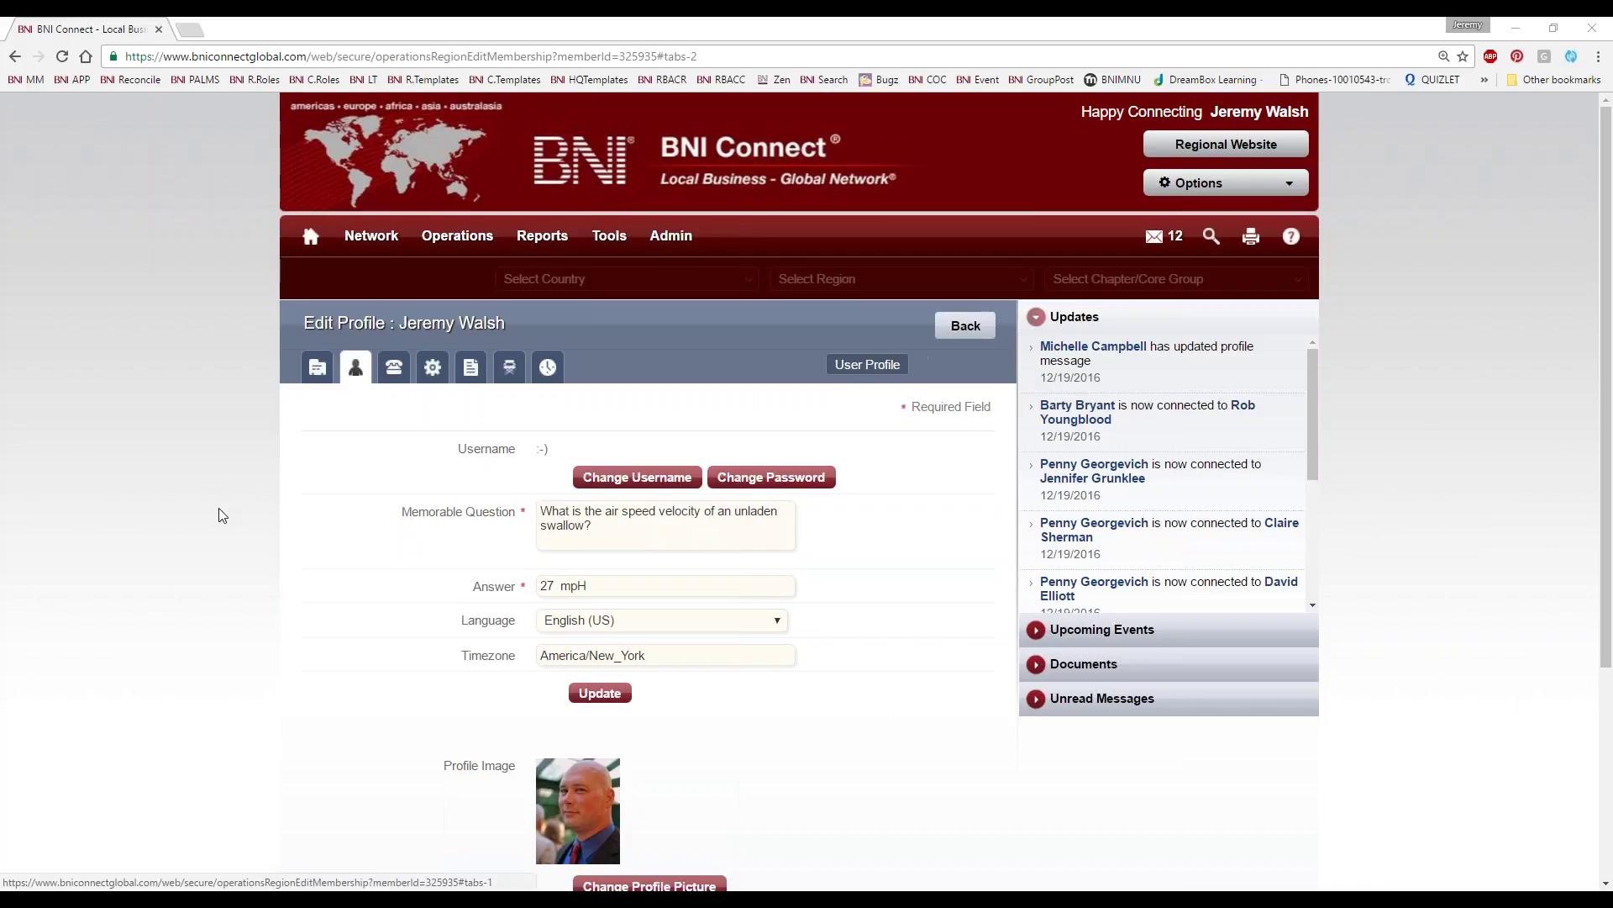
scroll(225, 520, down, 1)
scroll(239, 528, down, 2)
scroll(263, 533, up, 3)
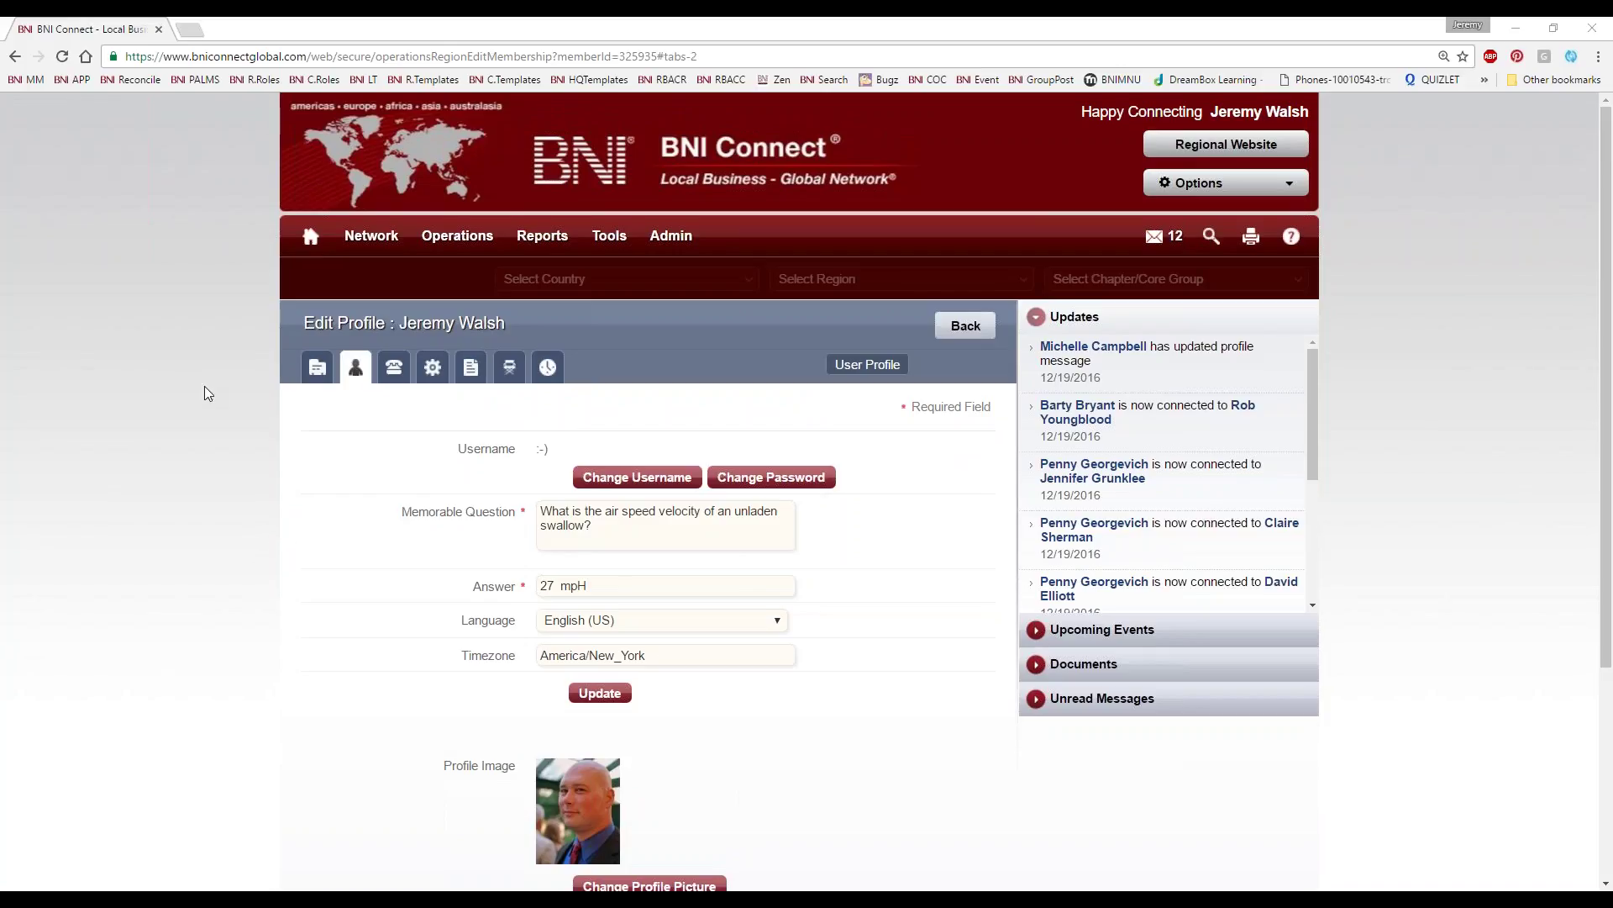
scroll(216, 547, down, 1)
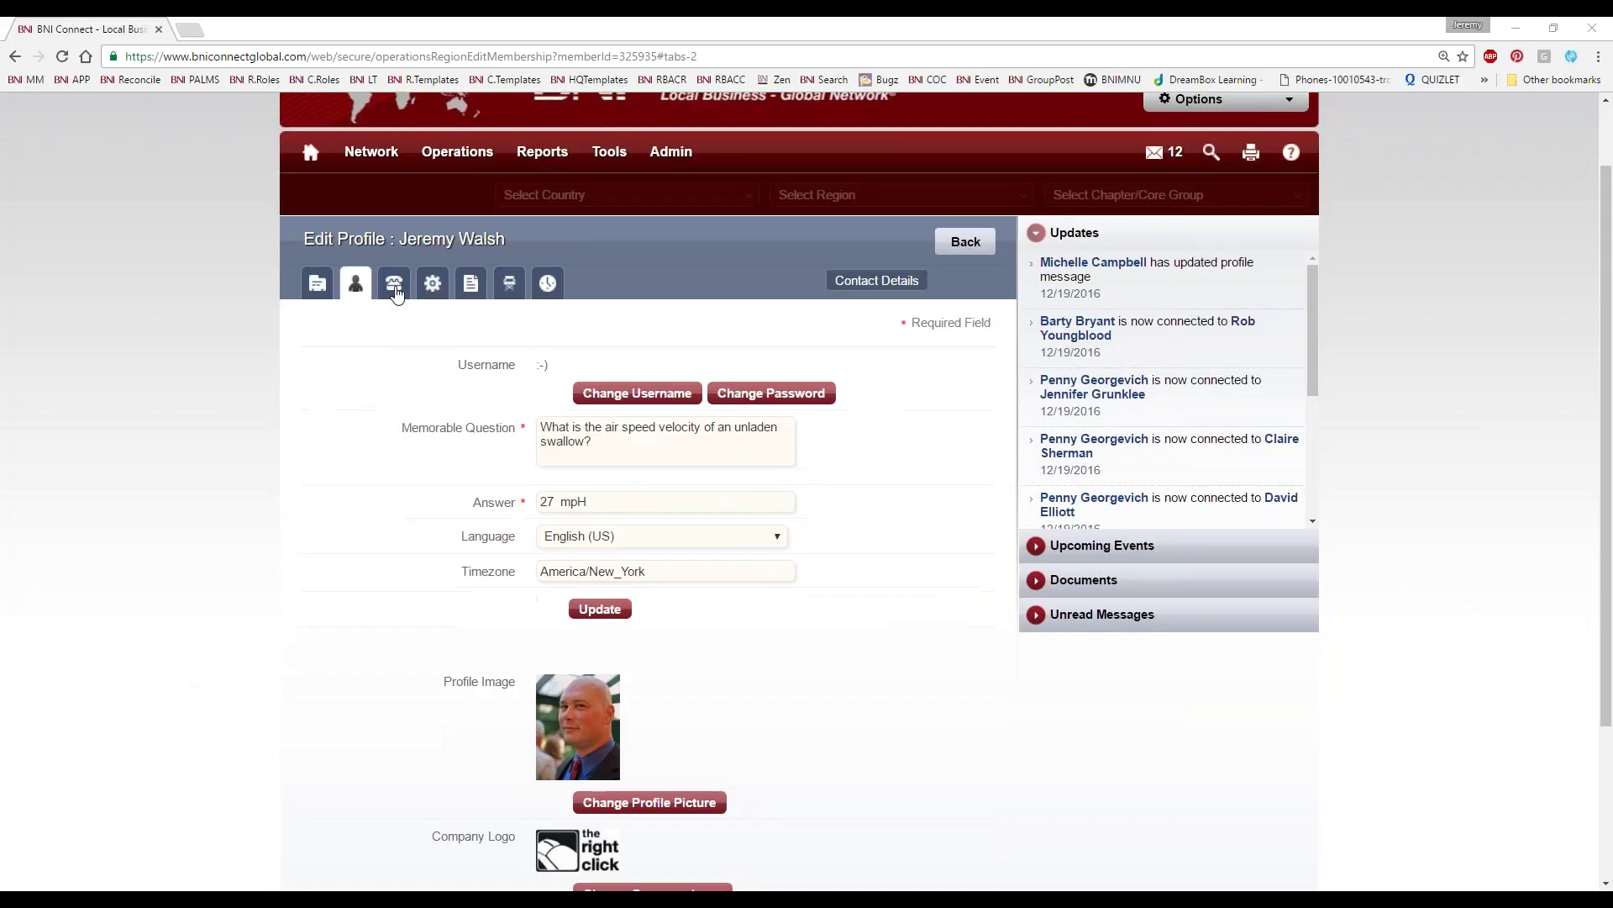
scroll(356, 361, down, 1)
click(392, 204)
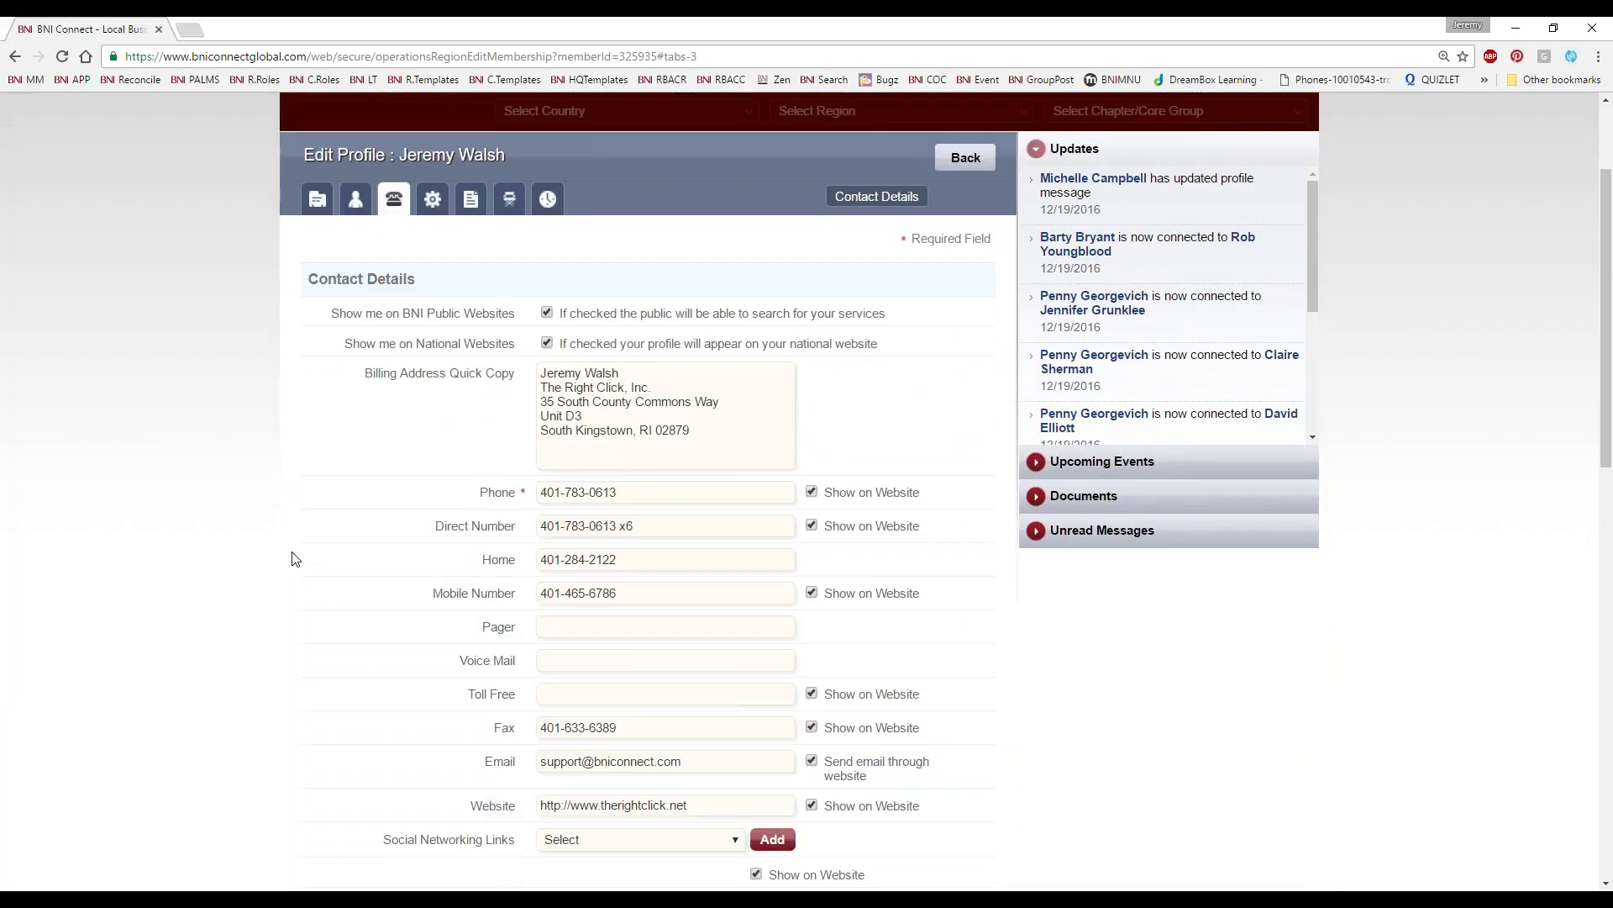
scroll(285, 647, down, 3)
scroll(289, 652, up, 3)
scroll(288, 652, up, 2)
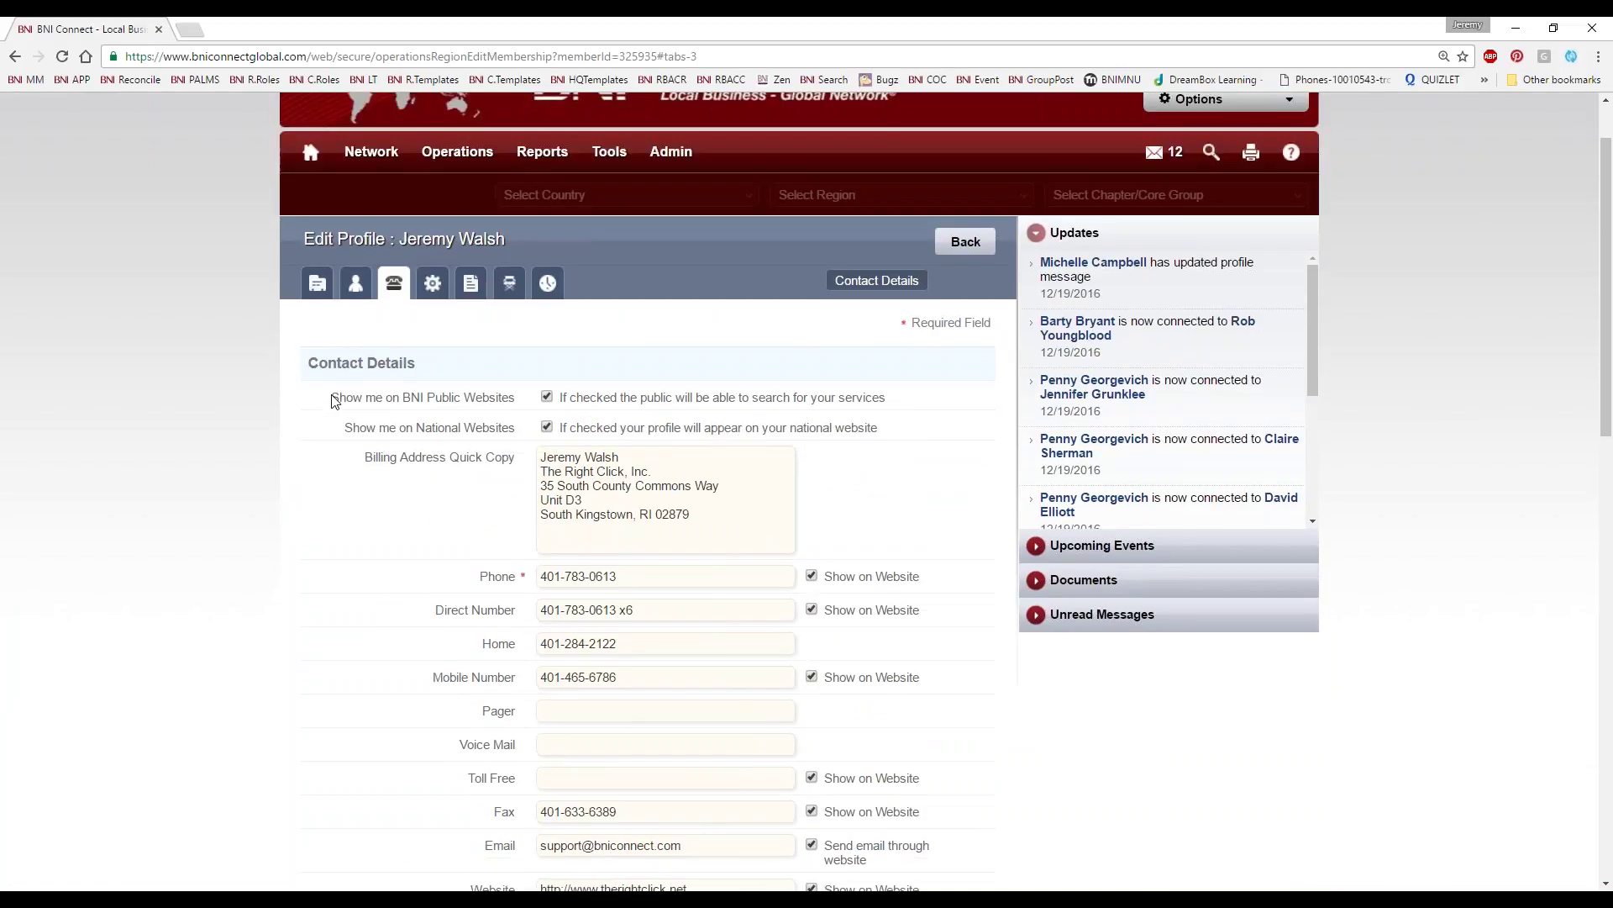
Step: Highlight the Show me on BNI Public Websites label, turn that option off, and look through the remaining Contact Details
drag(333, 400, 525, 405)
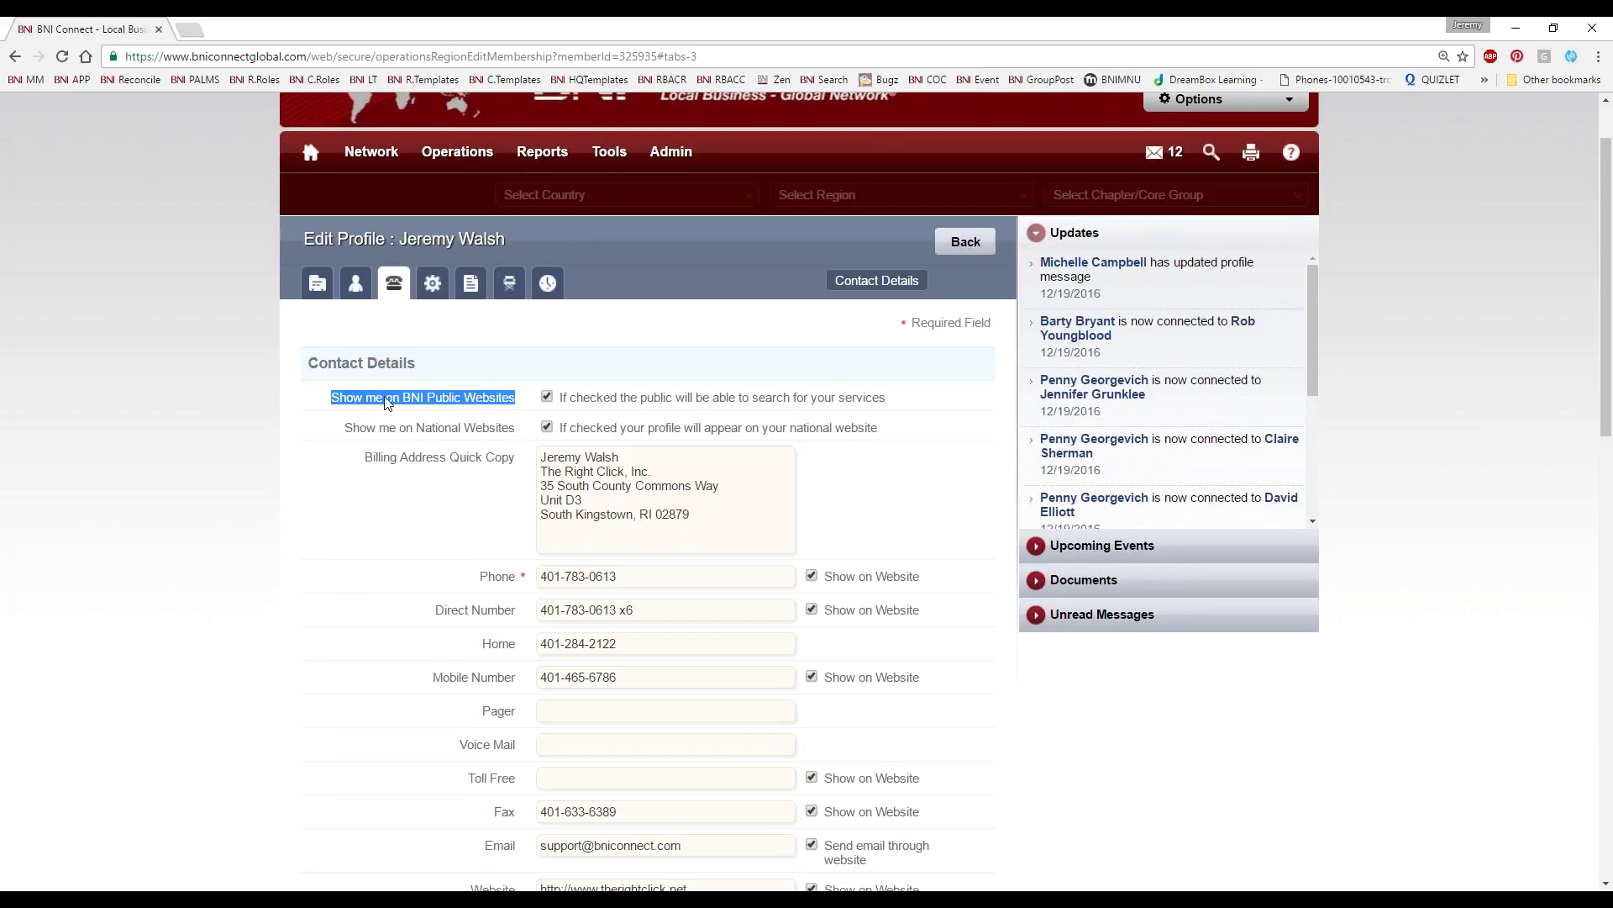
click(547, 397)
scroll(395, 659, down, 11)
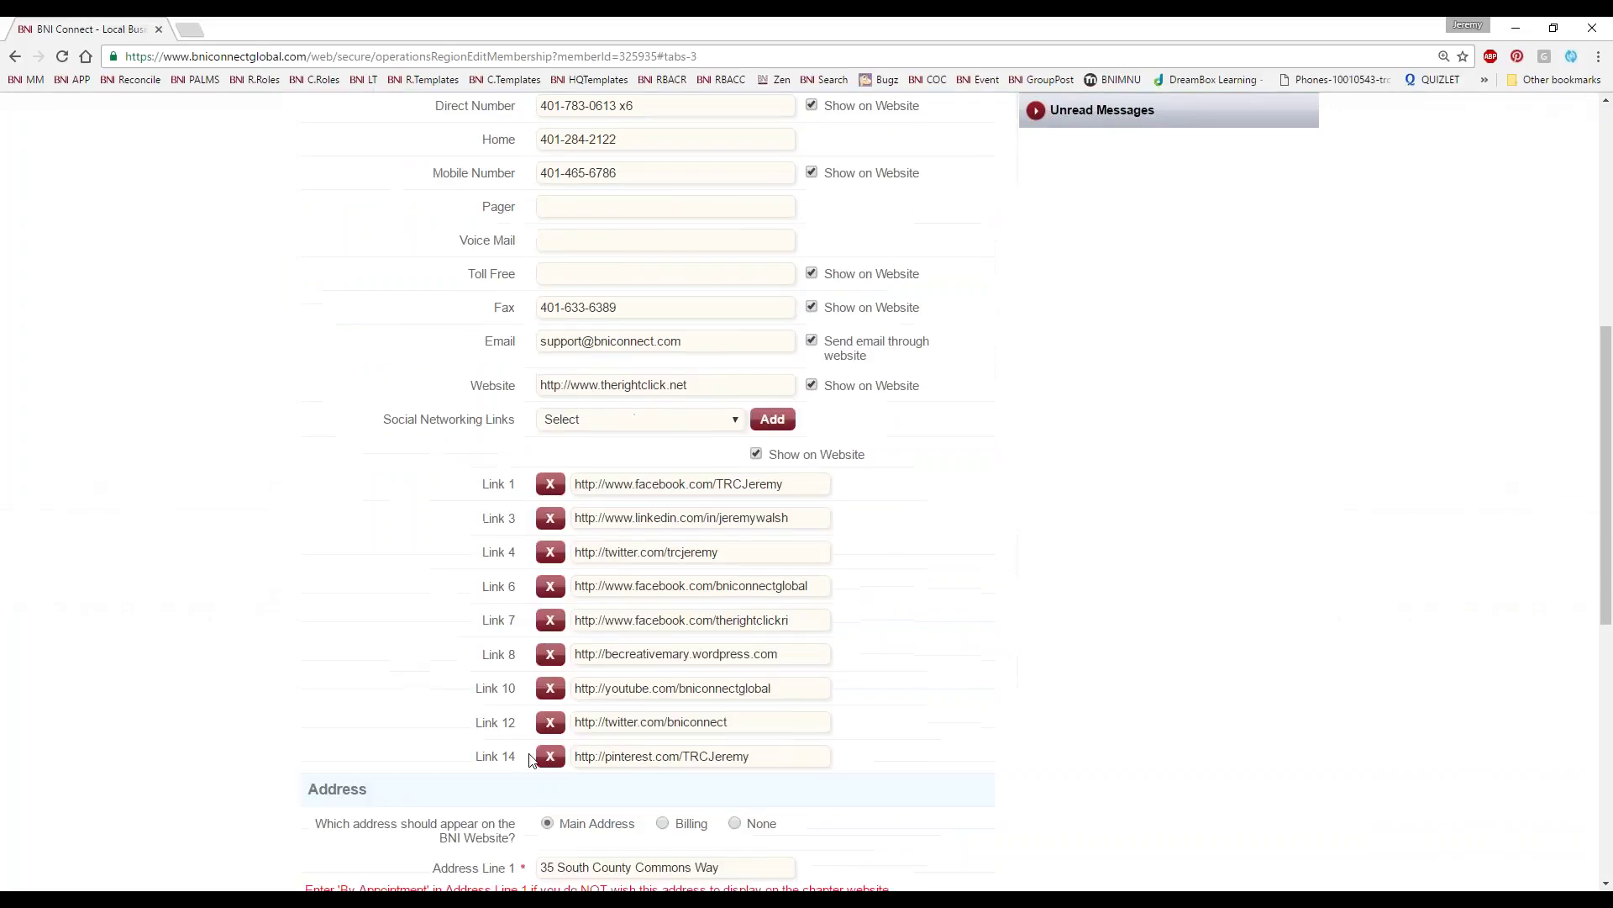
scroll(561, 758, down, 3)
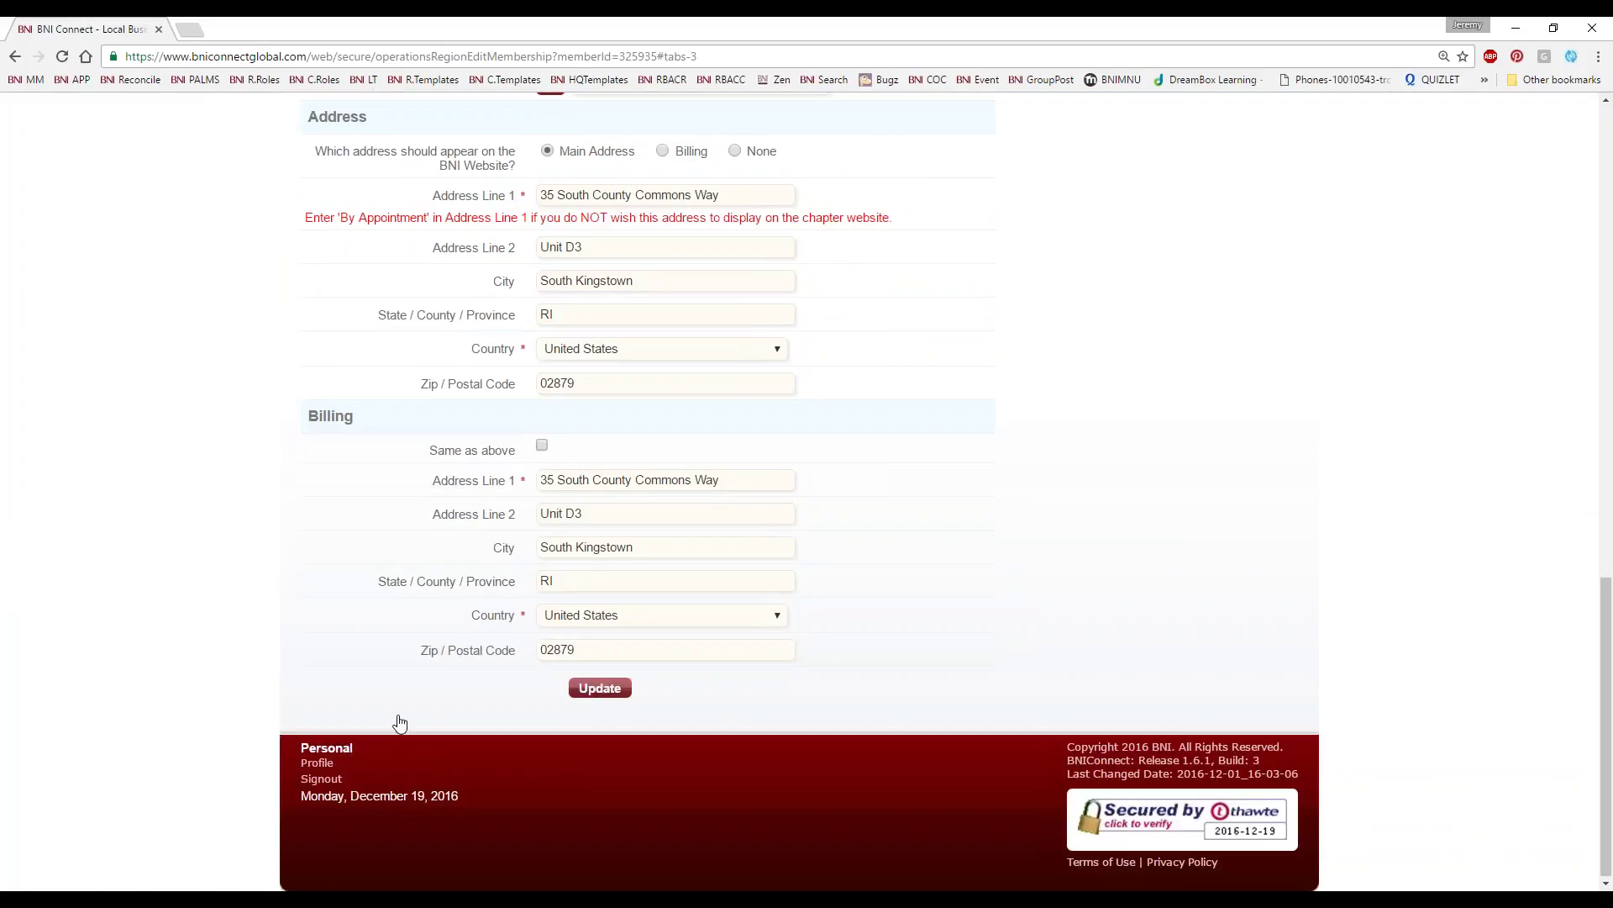
key(Home)
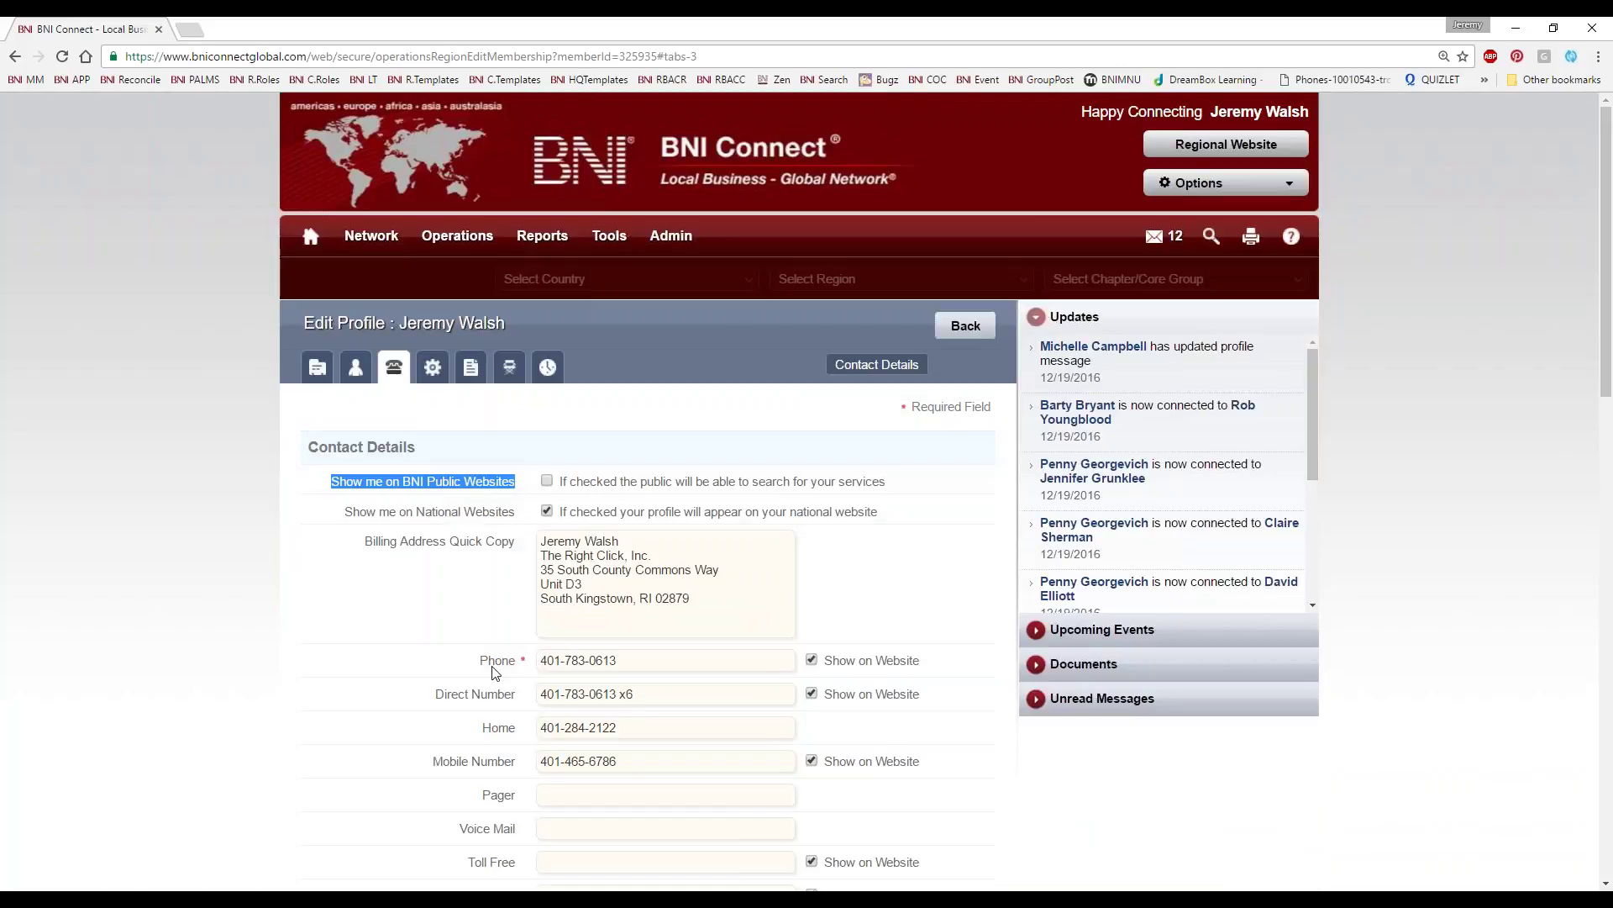
Step: Open the regional website and search Find a Member by the member's first name
click(1210, 149)
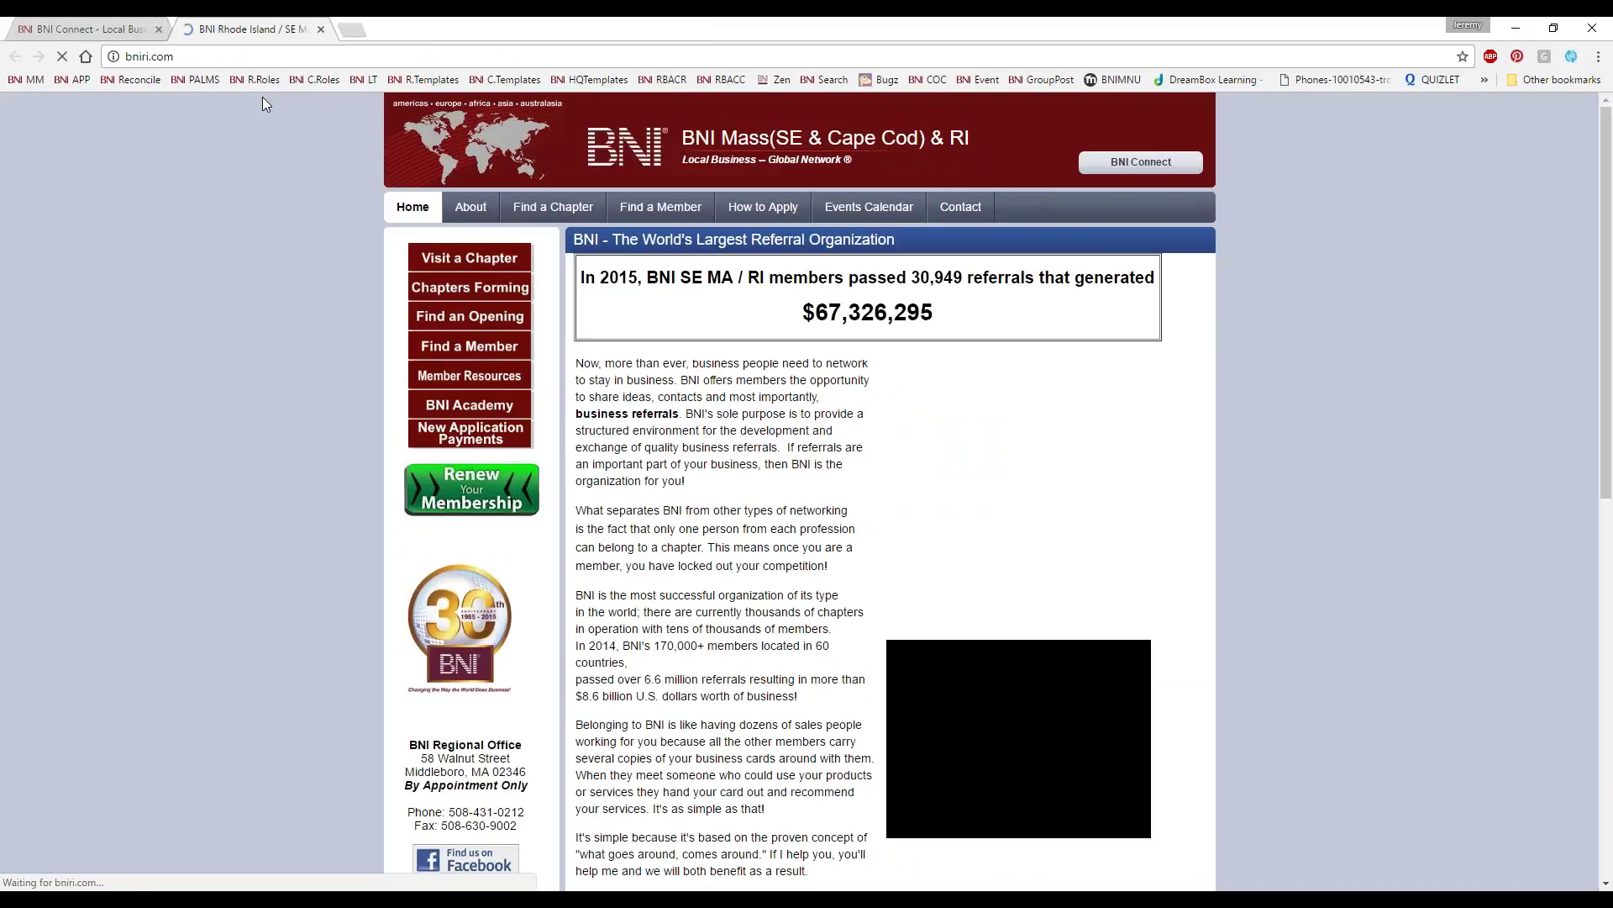
click(673, 210)
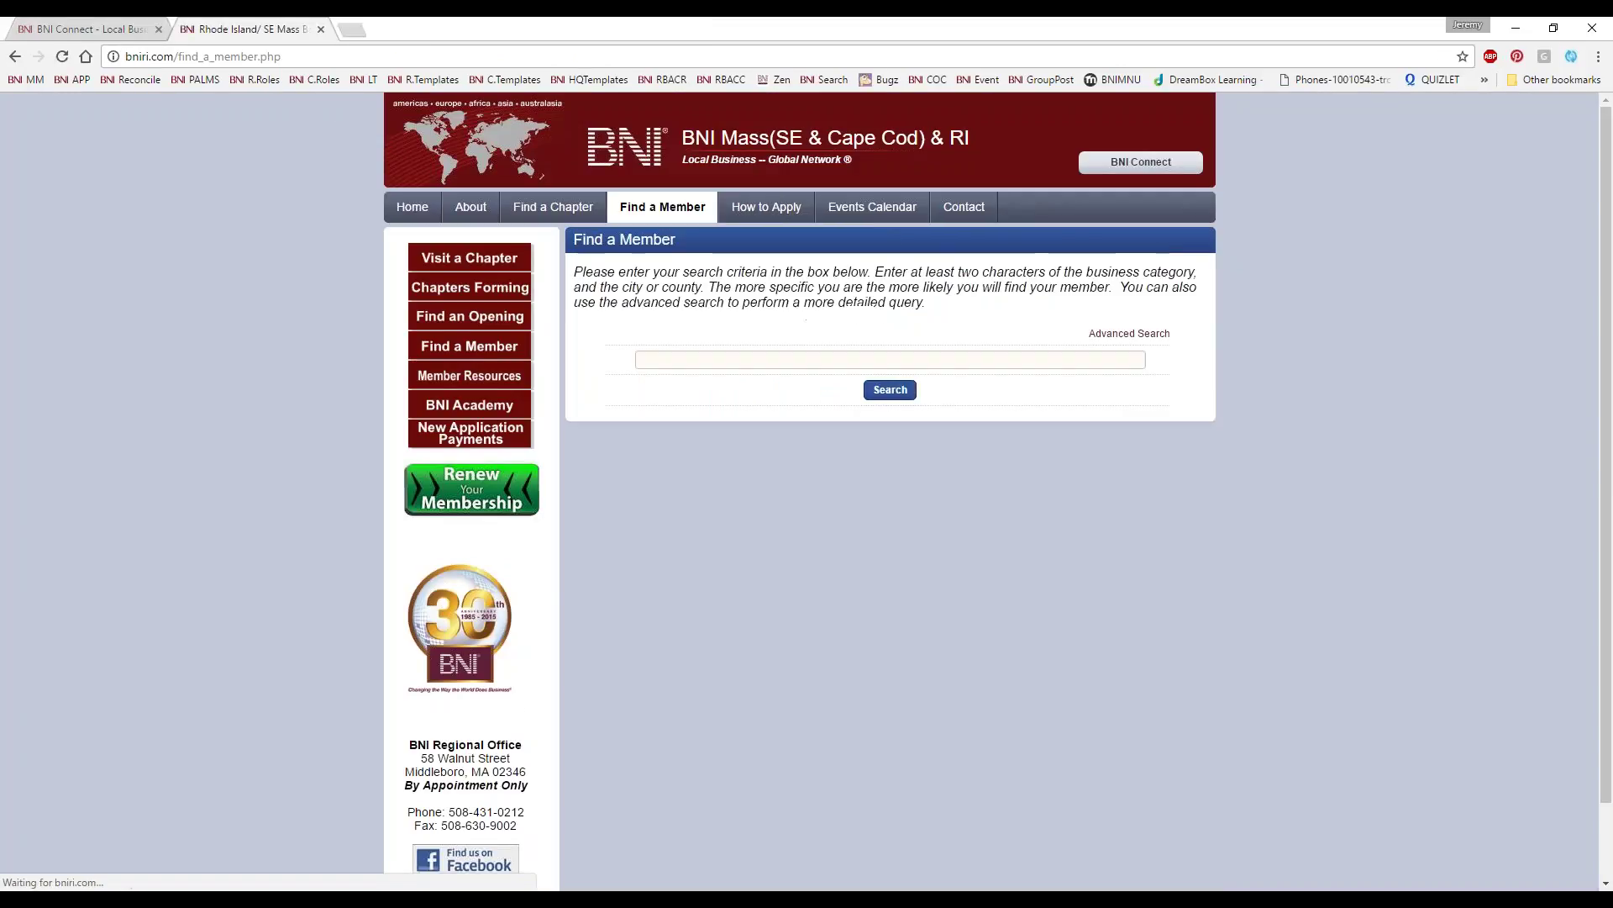
click(675, 359)
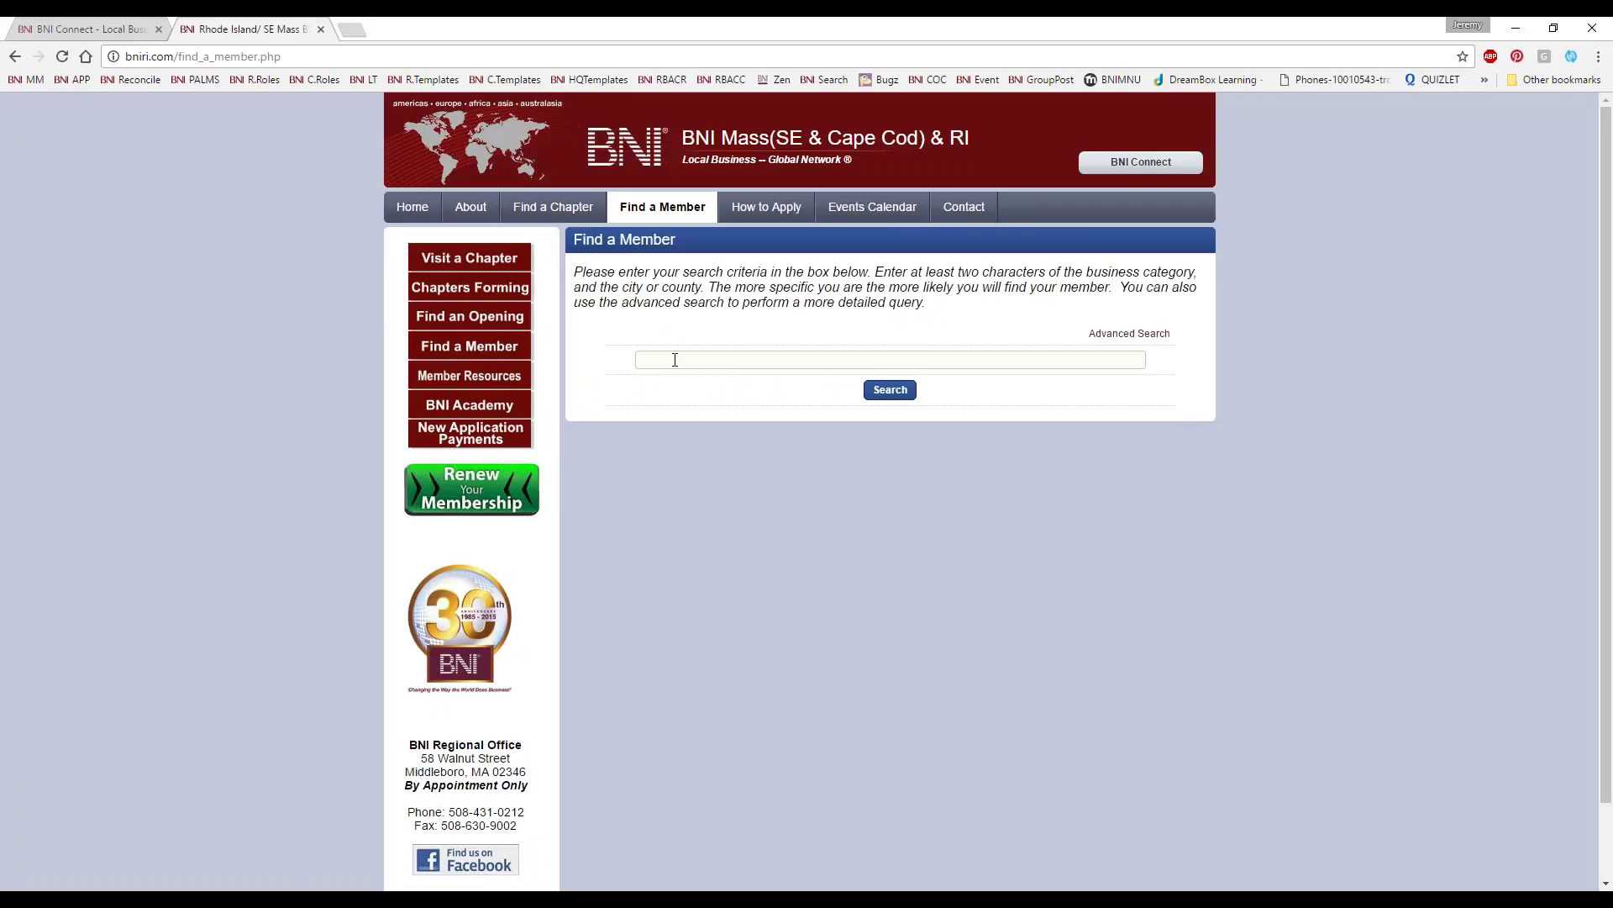
text(jeremy)
key(Return)
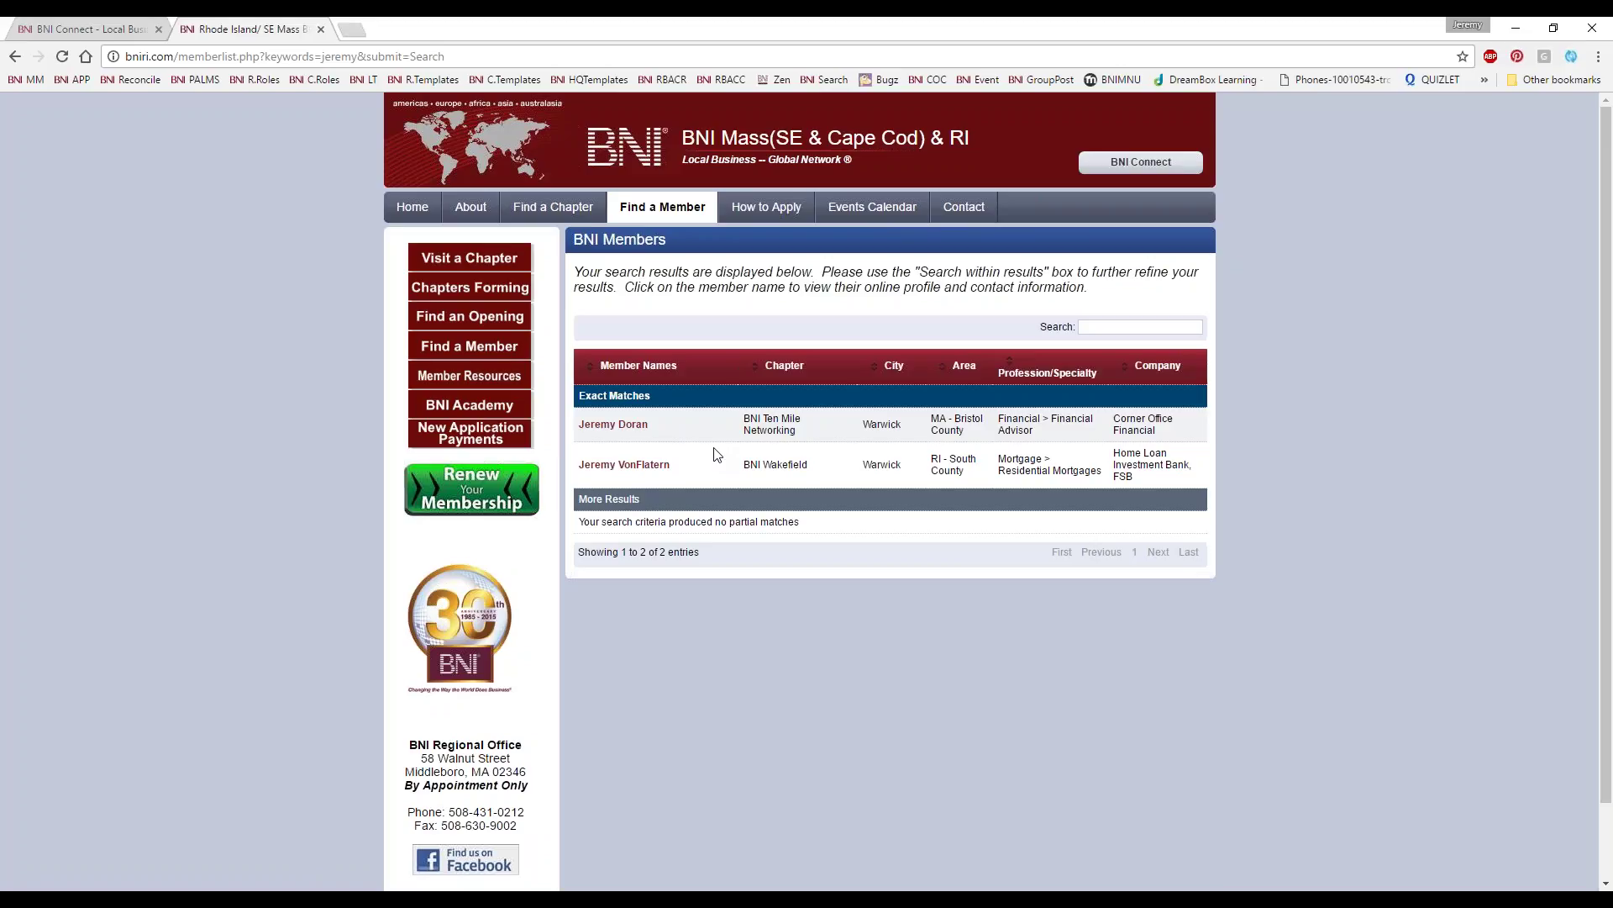
Step: List all chapters on the regional website with blank search criteria and open the BNI Wakefield chapter
click(553, 207)
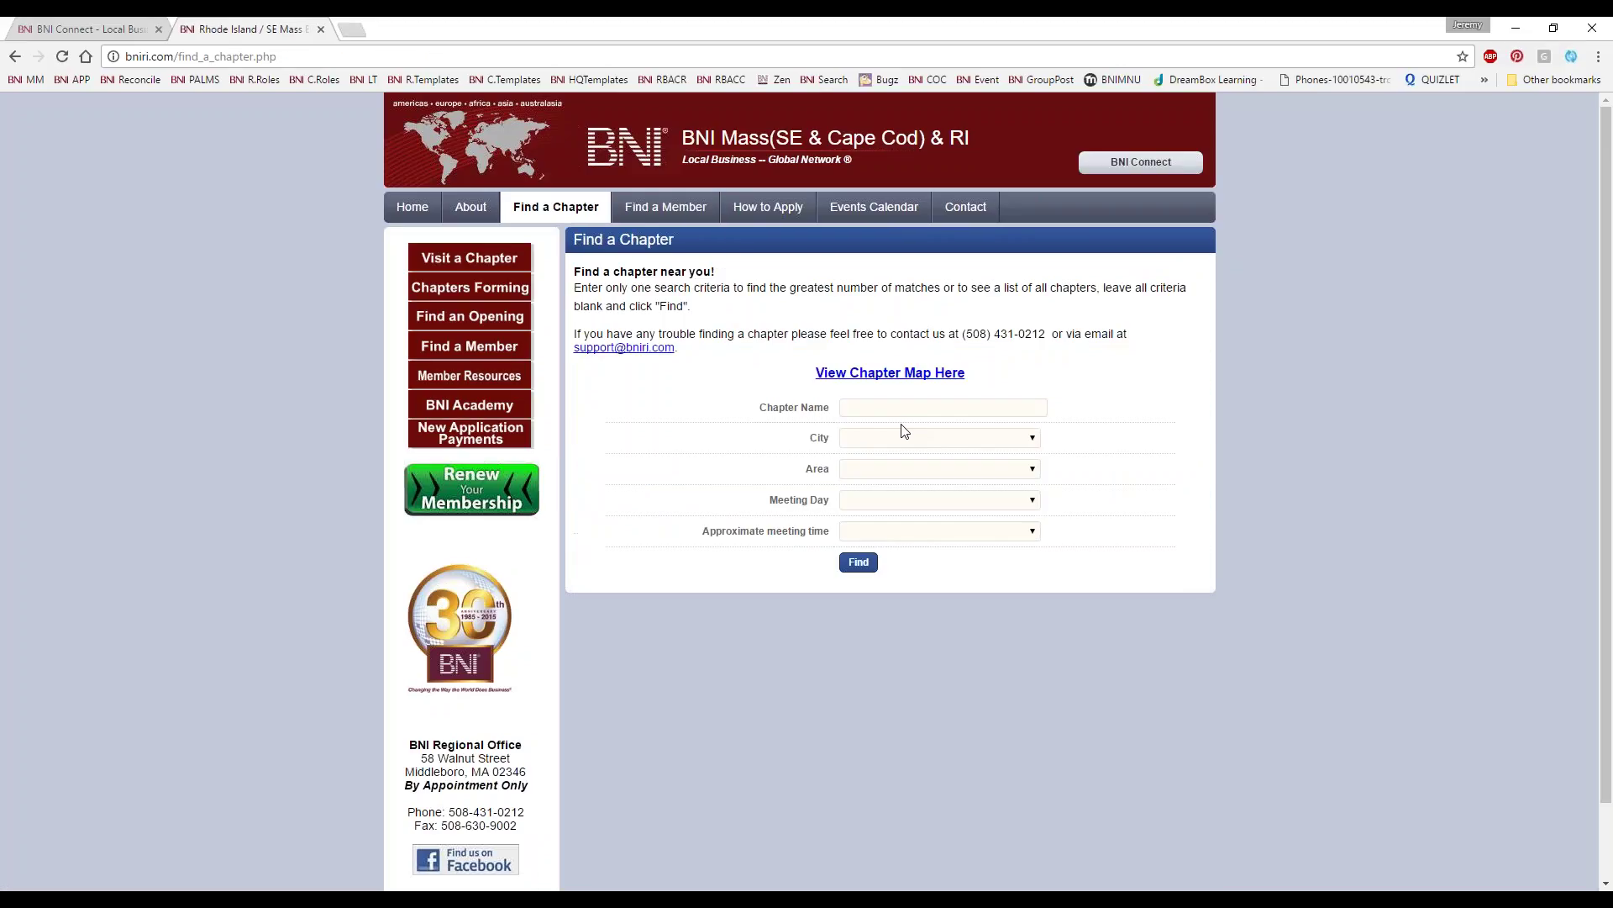
click(850, 563)
scroll(786, 629, down, 10)
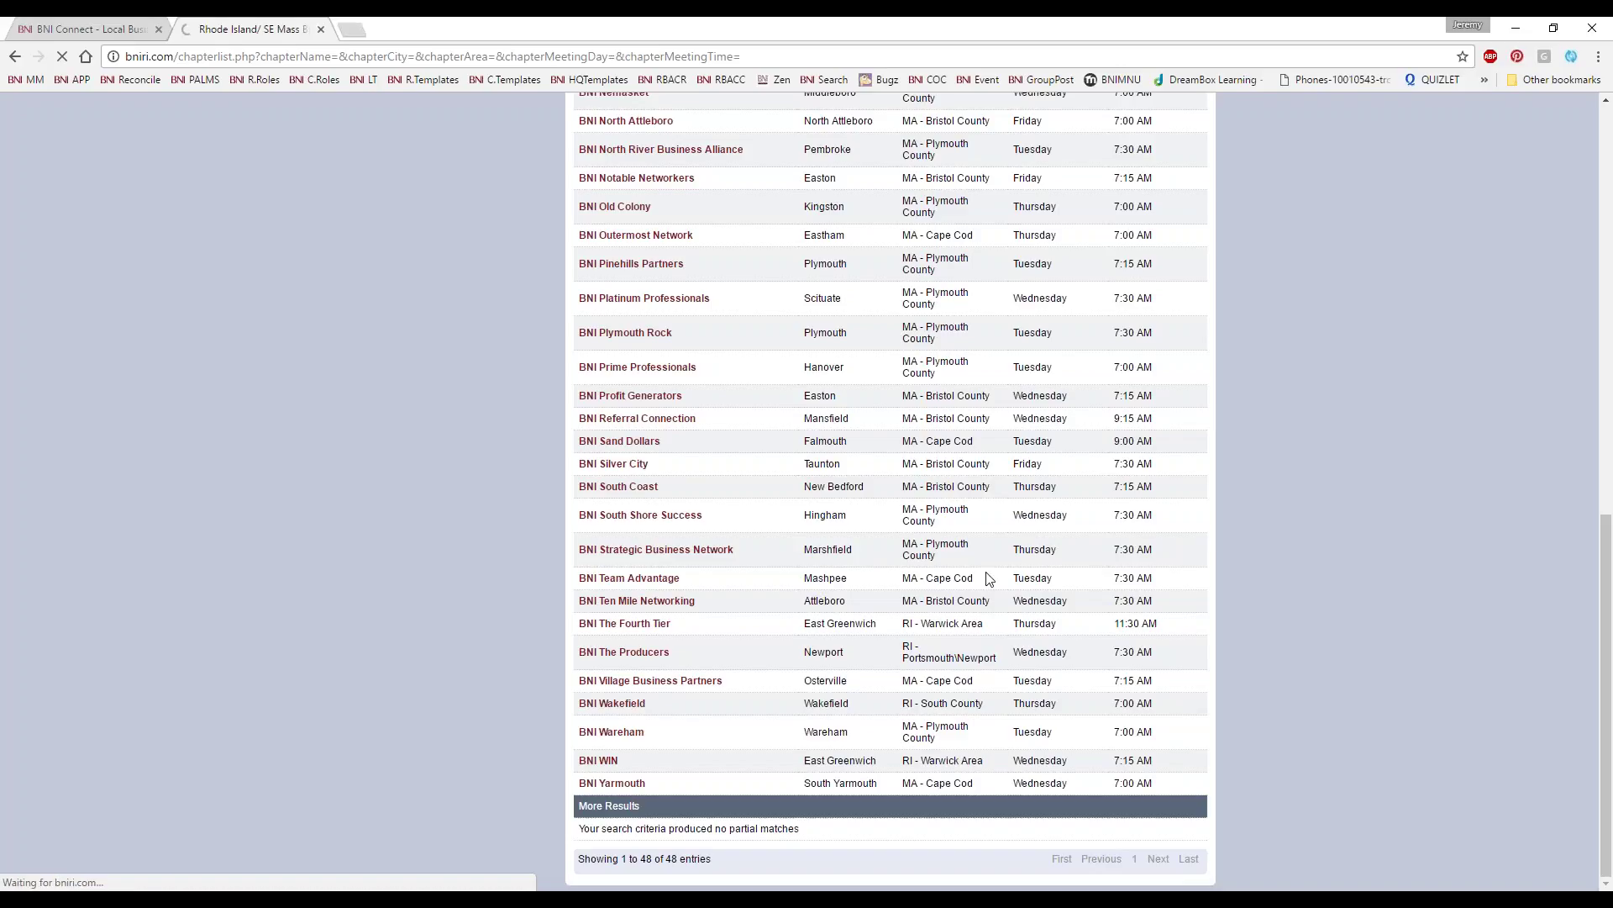
Step: Examine the BNI Wakefield member list through to its end, including the entry count line and the chapter details
scroll(986, 572, down, 4)
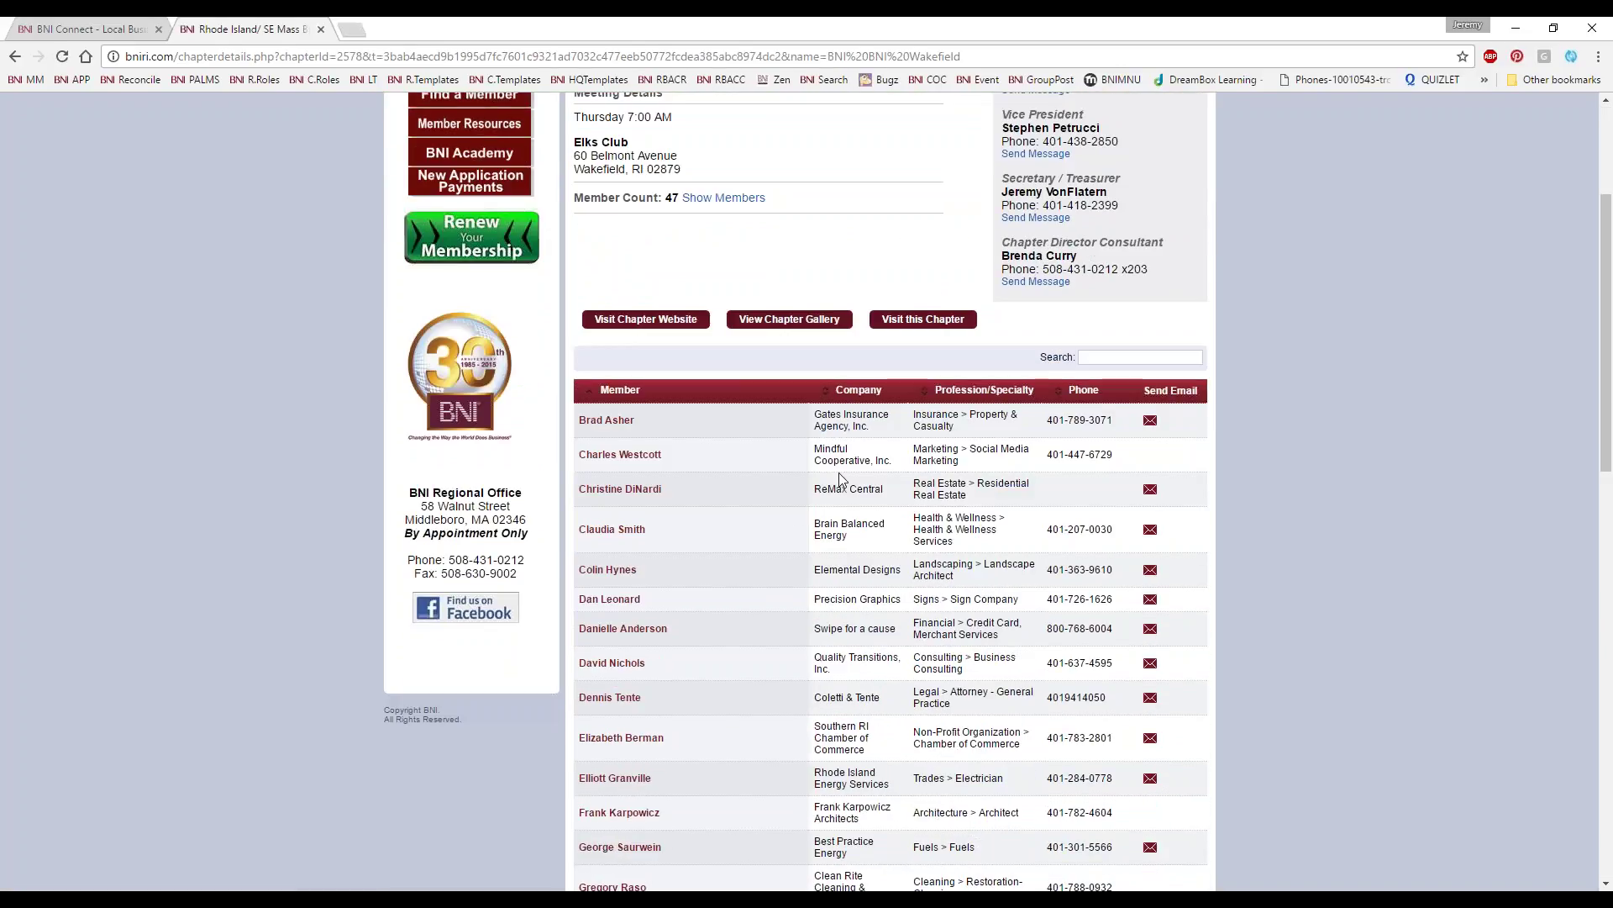
scroll(779, 526, down, 1)
scroll(779, 526, down, 1)
scroll(768, 371, up, 1)
scroll(672, 571, down, 7)
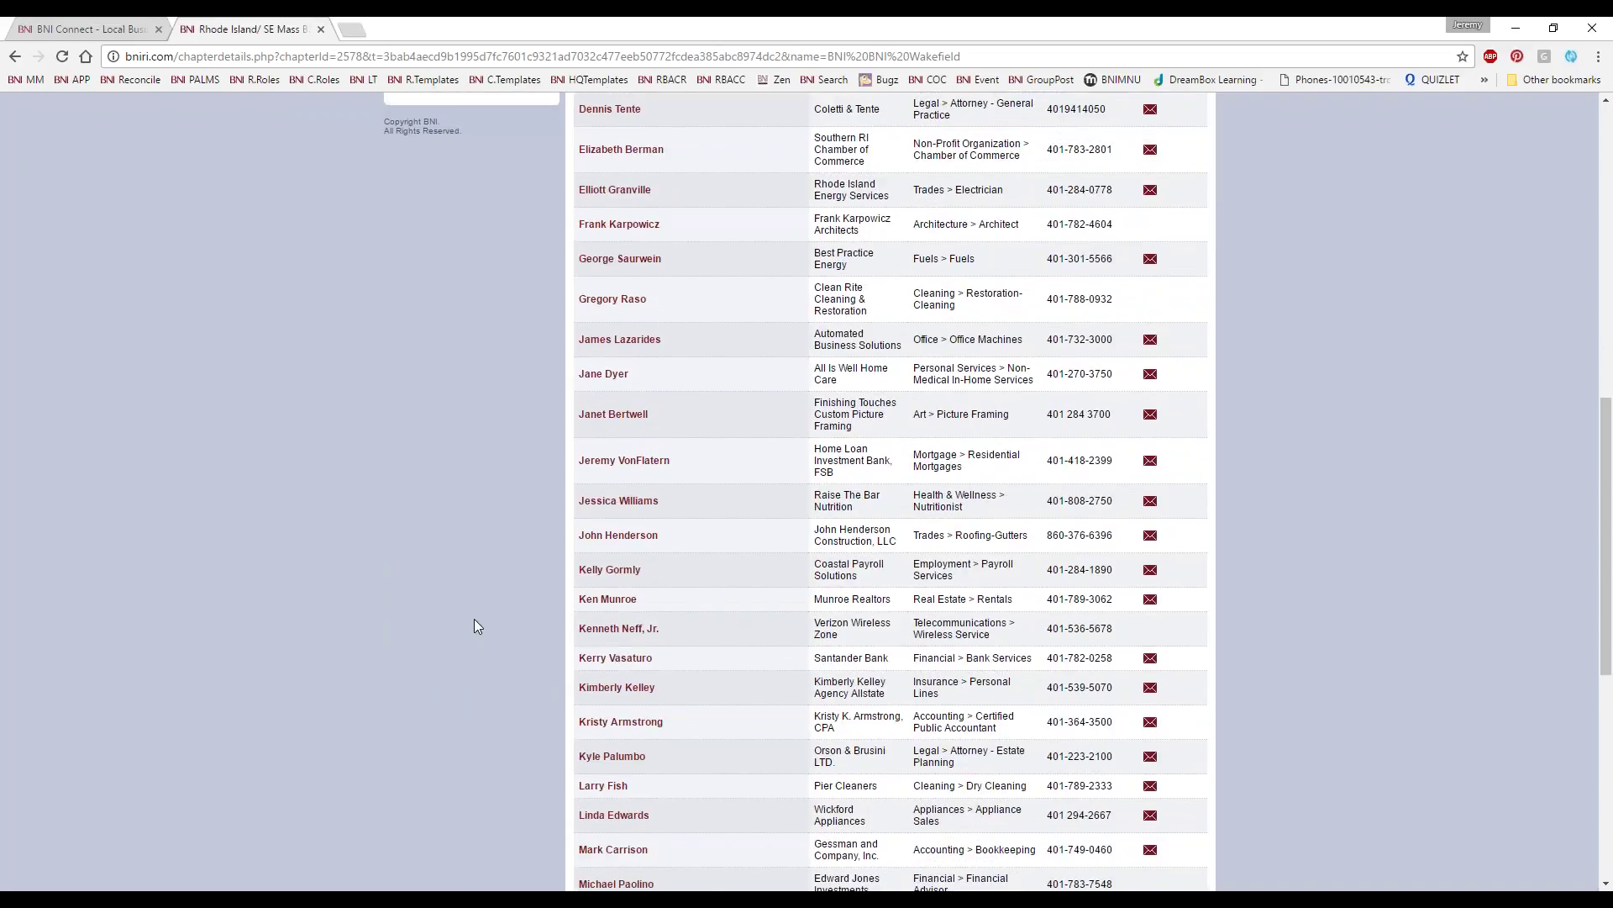
scroll(838, 721, down, 7)
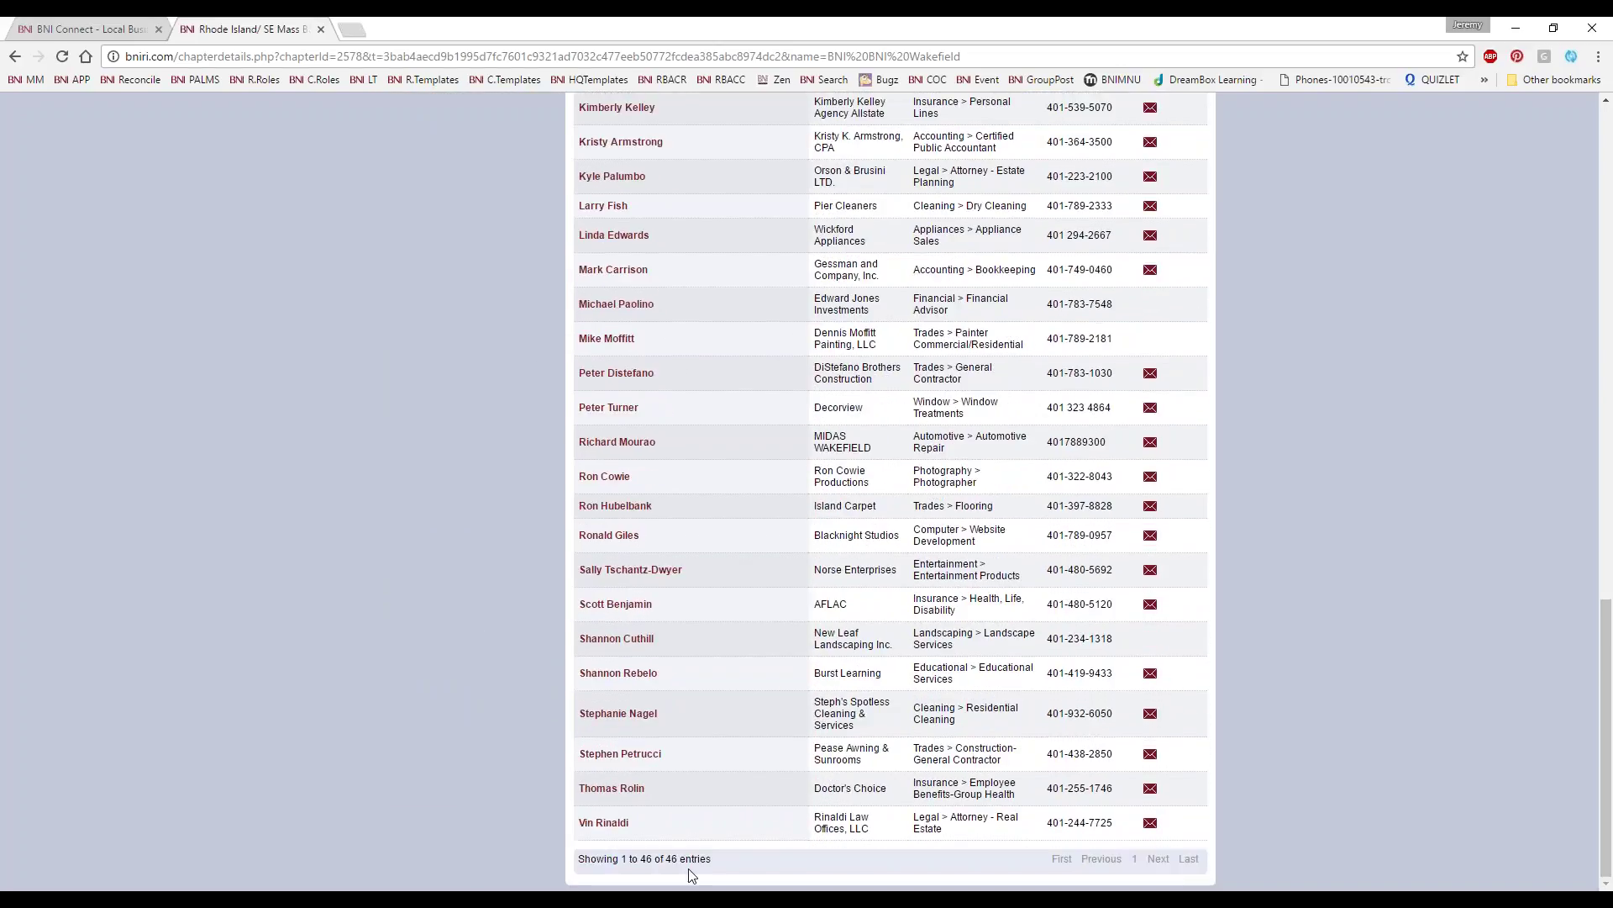
drag(687, 861, 578, 859)
scroll(754, 664, up, 2)
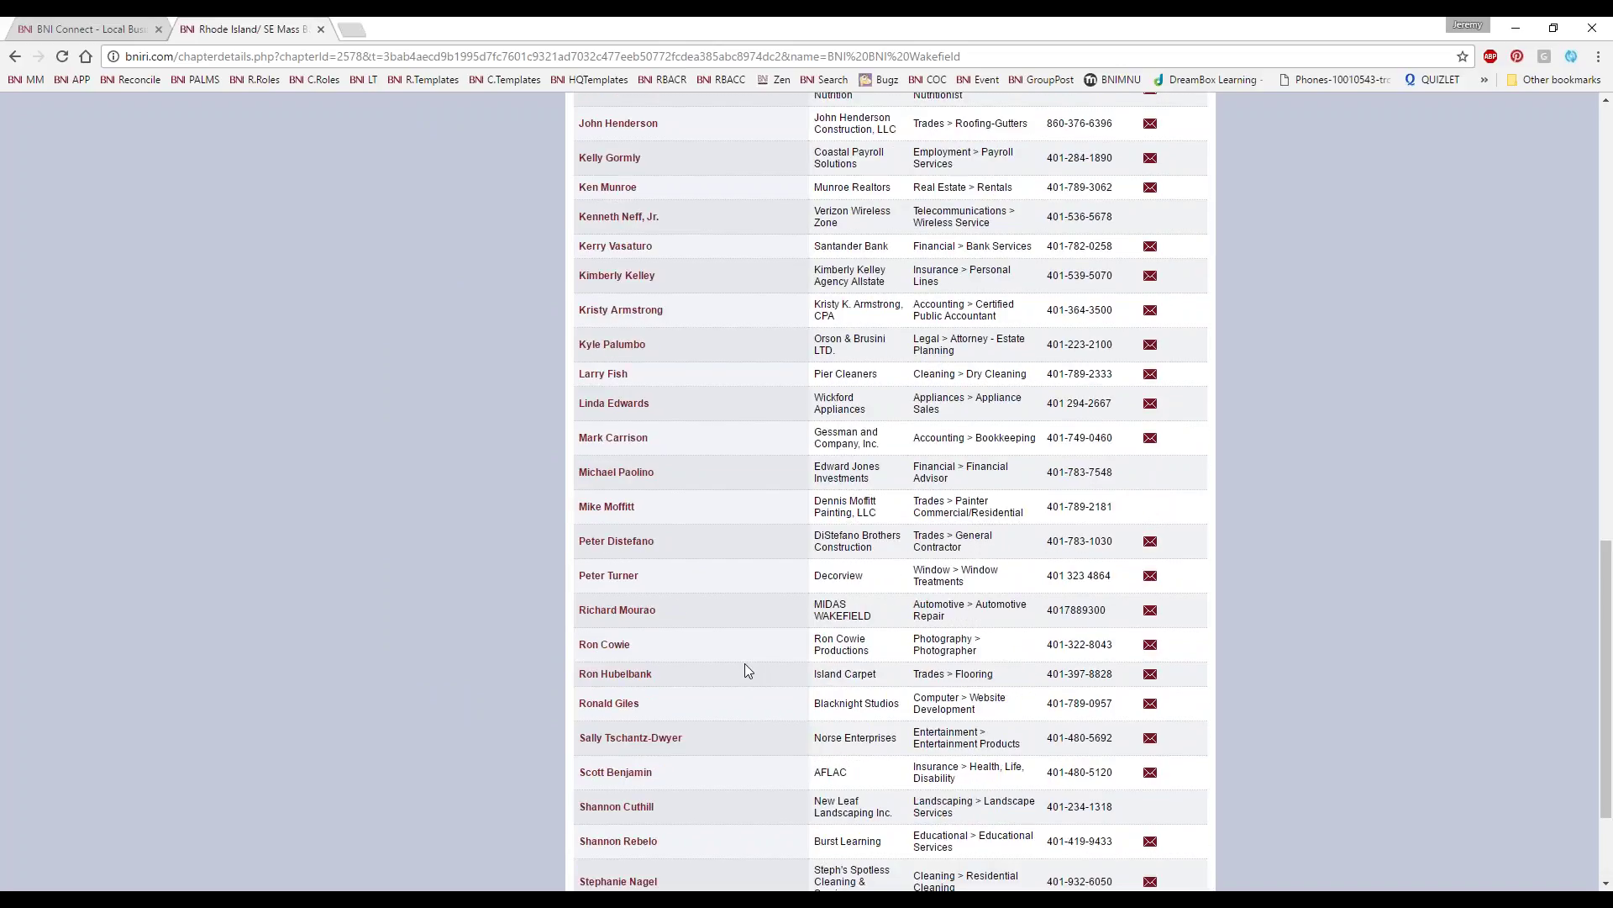
scroll(1048, 663, up, 6)
scroll(1148, 539, up, 9)
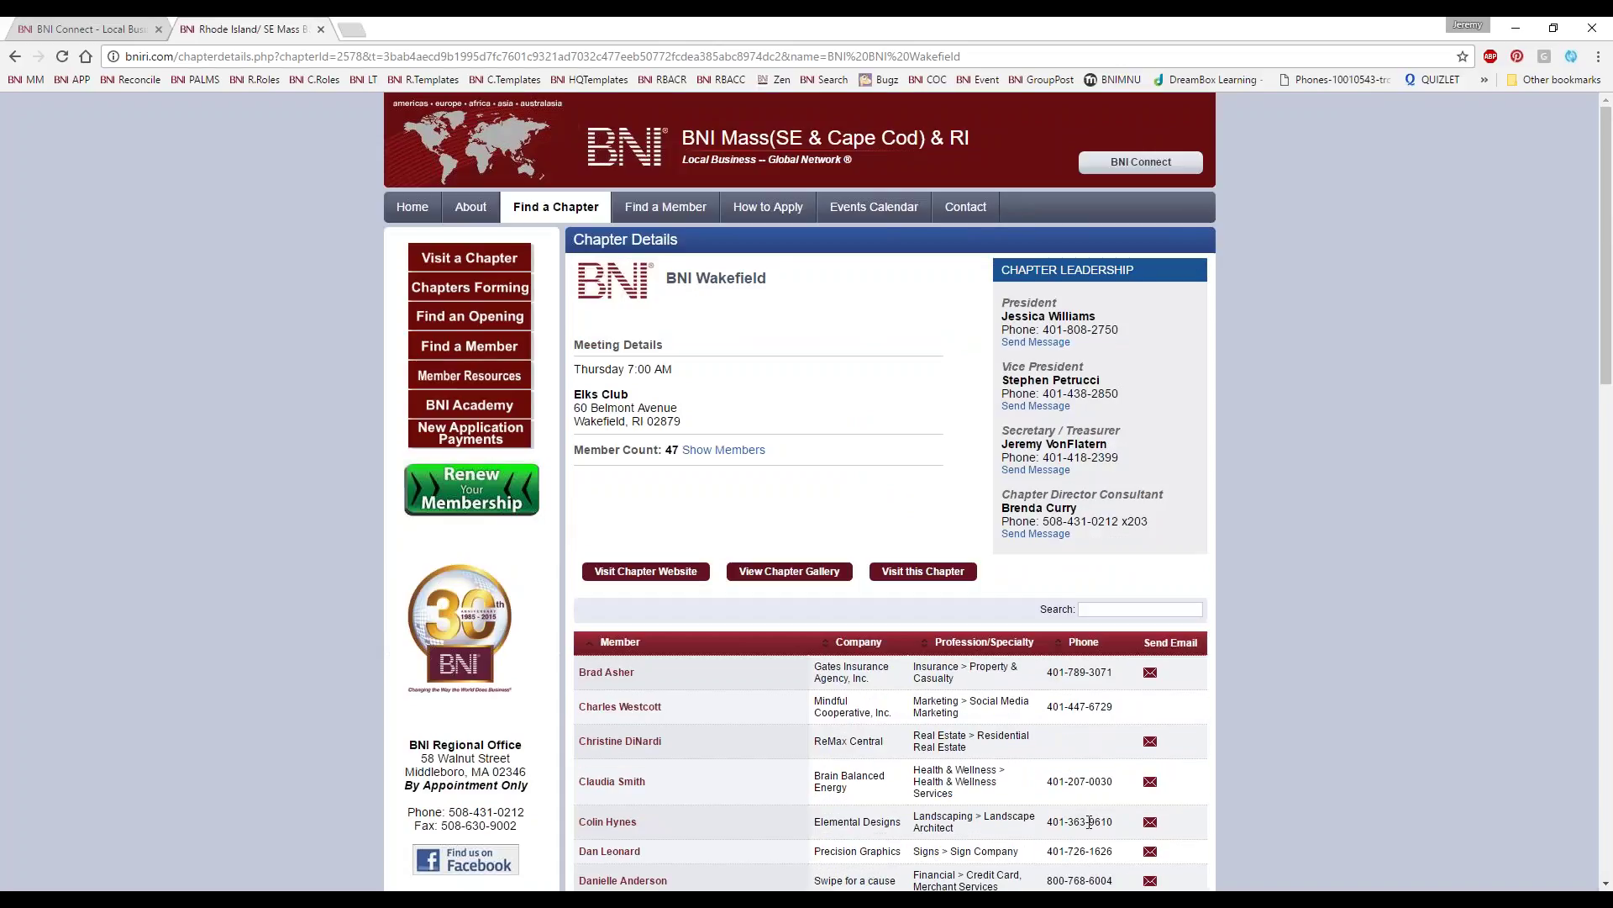
Step: Return to the BNI Connect profile, clear the label highlight, and turn Show me on BNI Public Websites back on
click(94, 31)
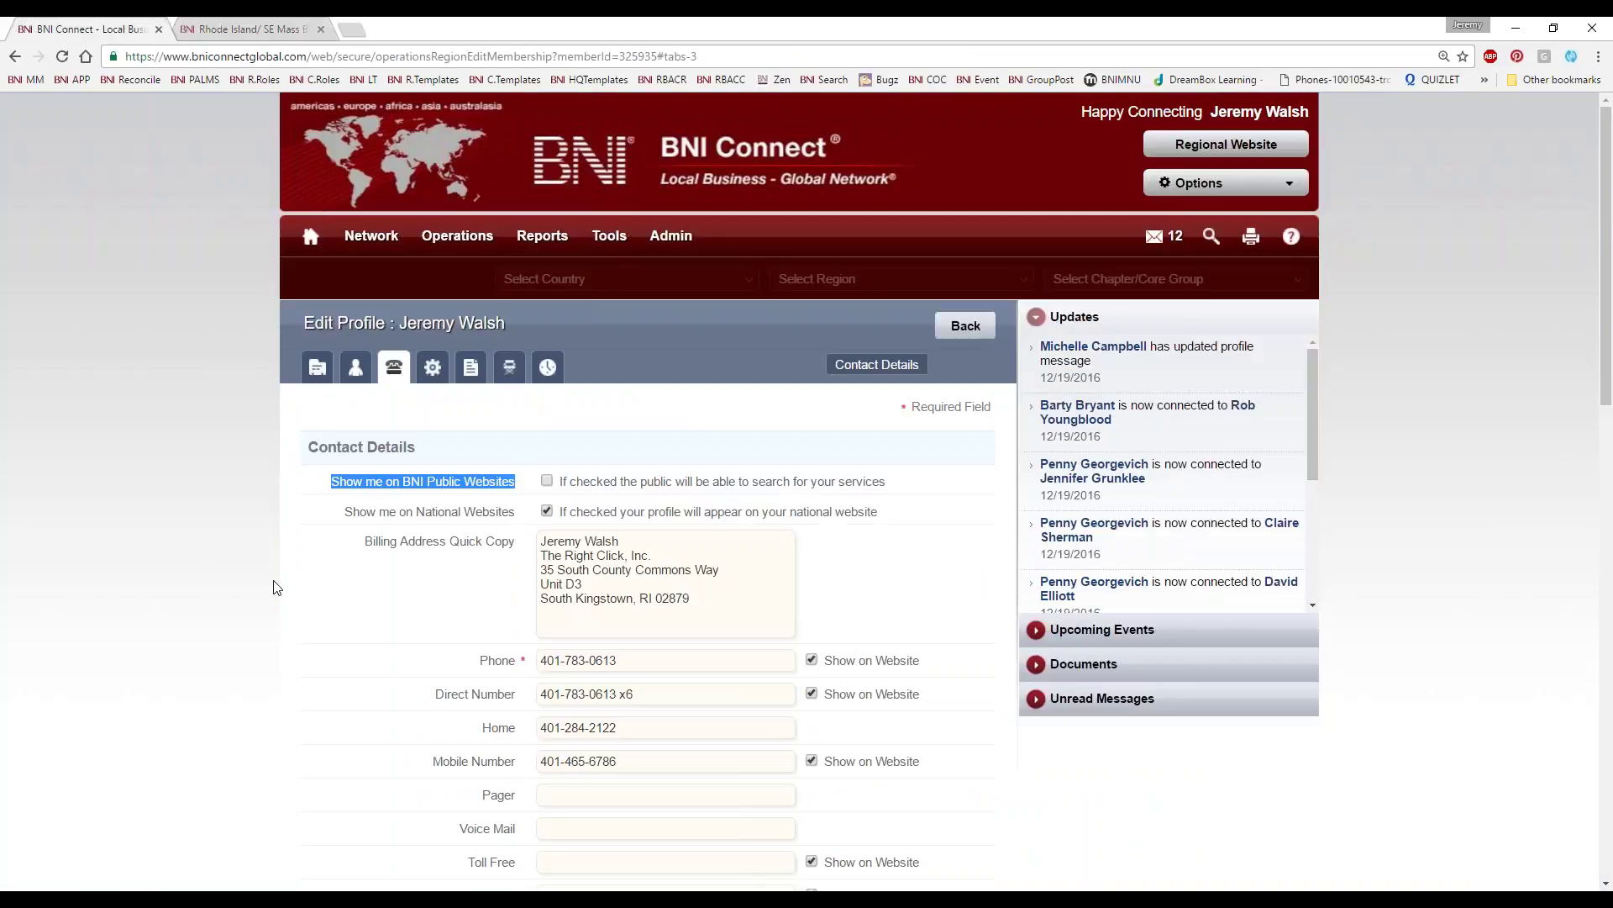
click(365, 494)
click(547, 481)
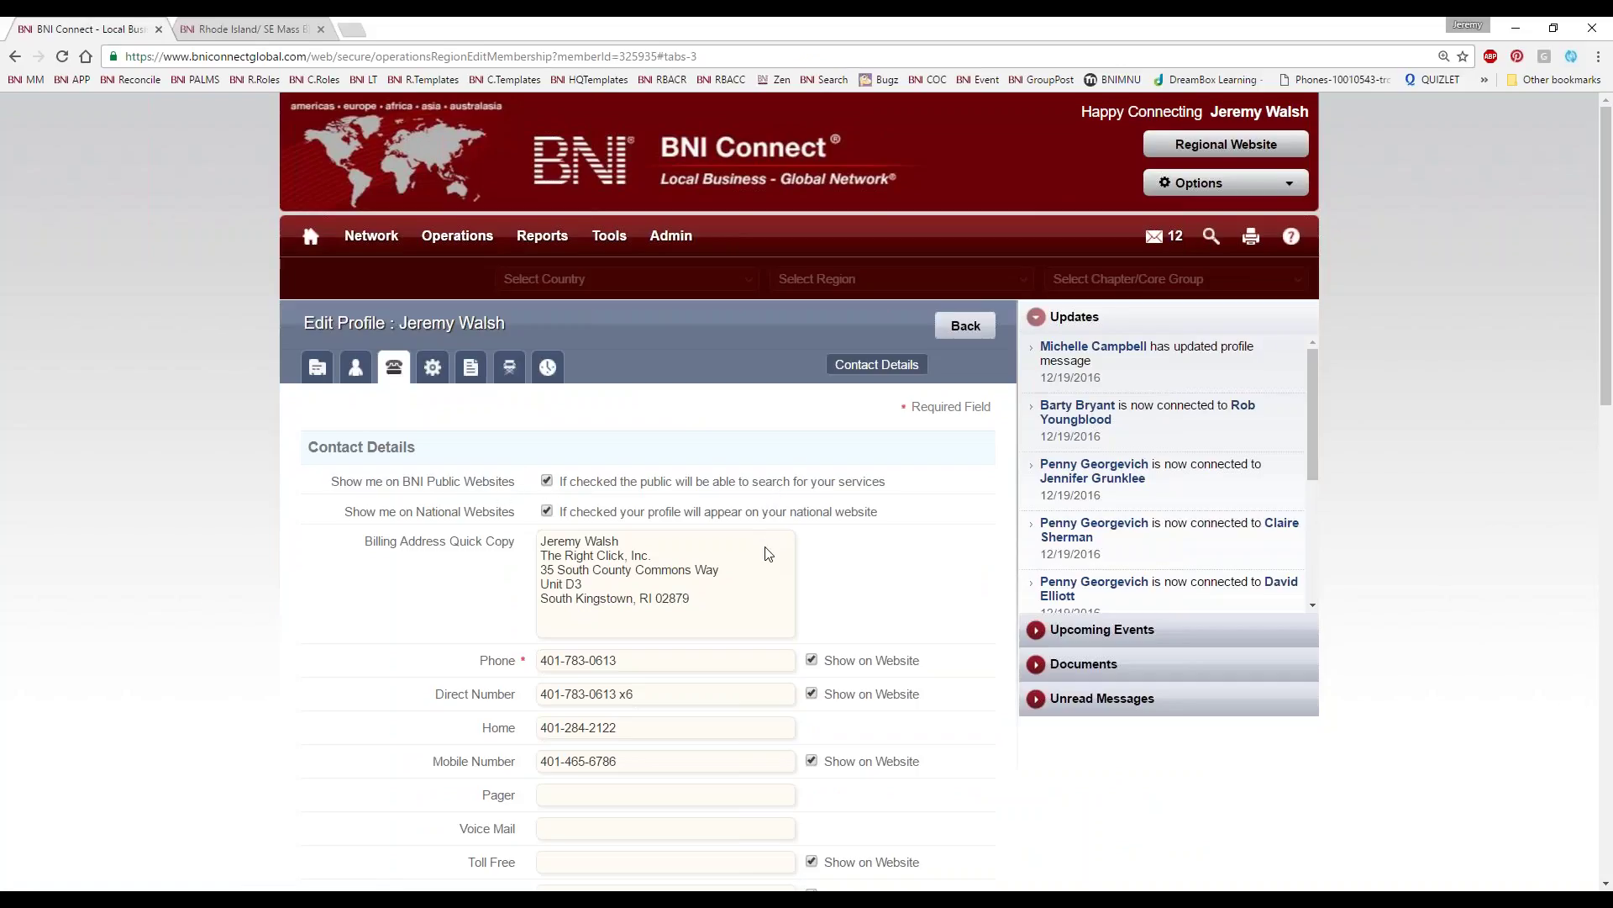
Step: Highlight the Email value in Contact Details and look over the social networking links and address fields
scroll(524, 654, down, 5)
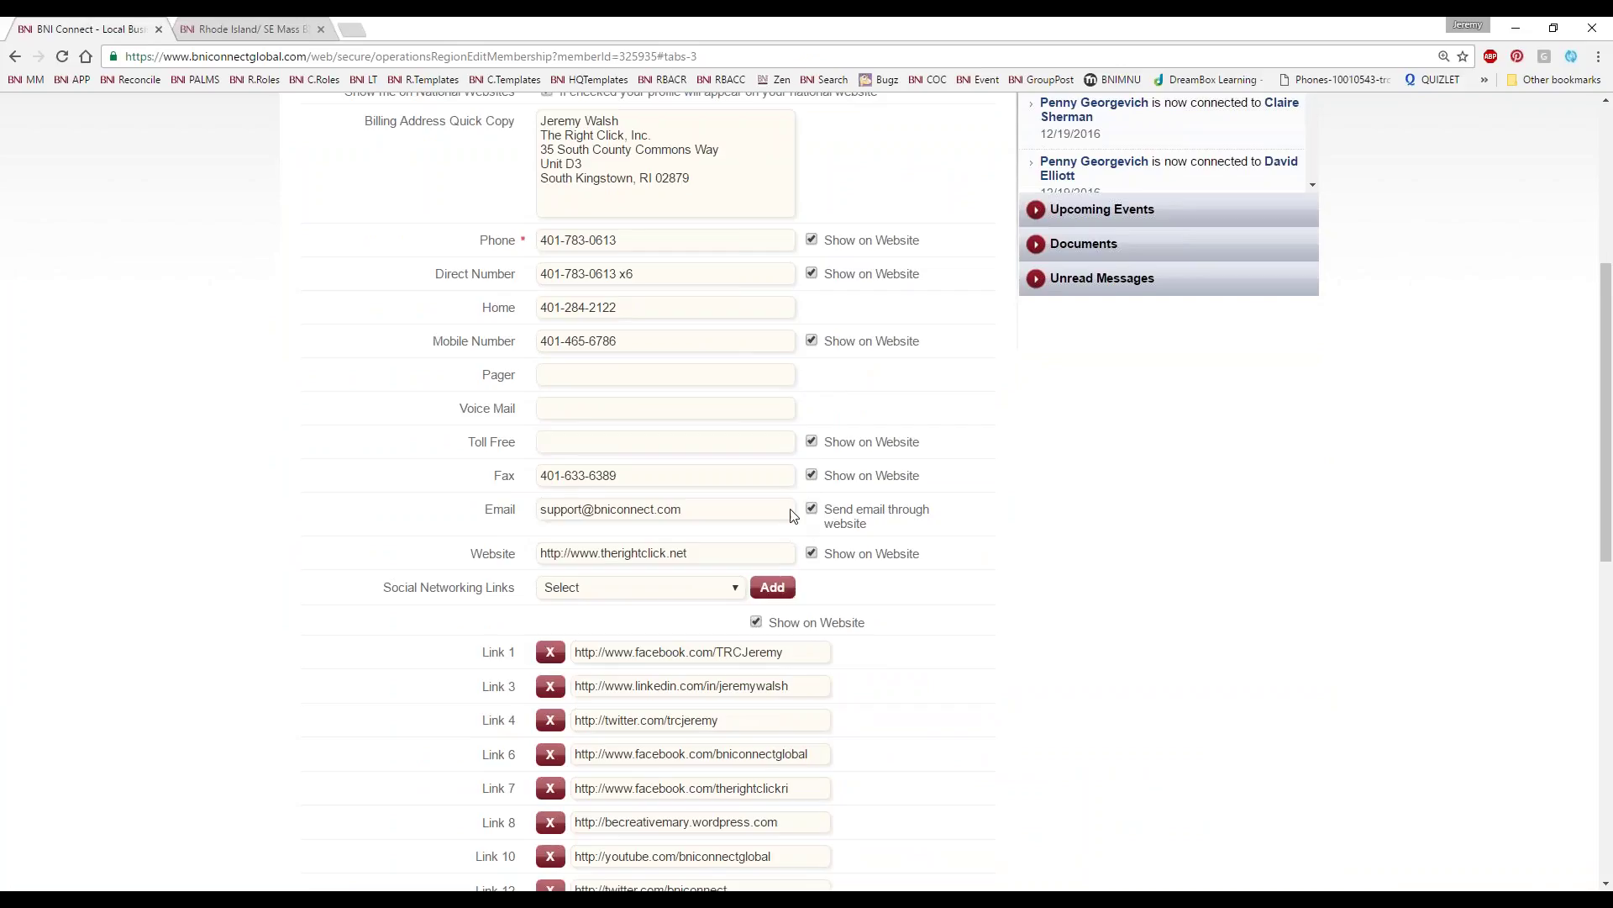
drag(697, 520, 509, 532)
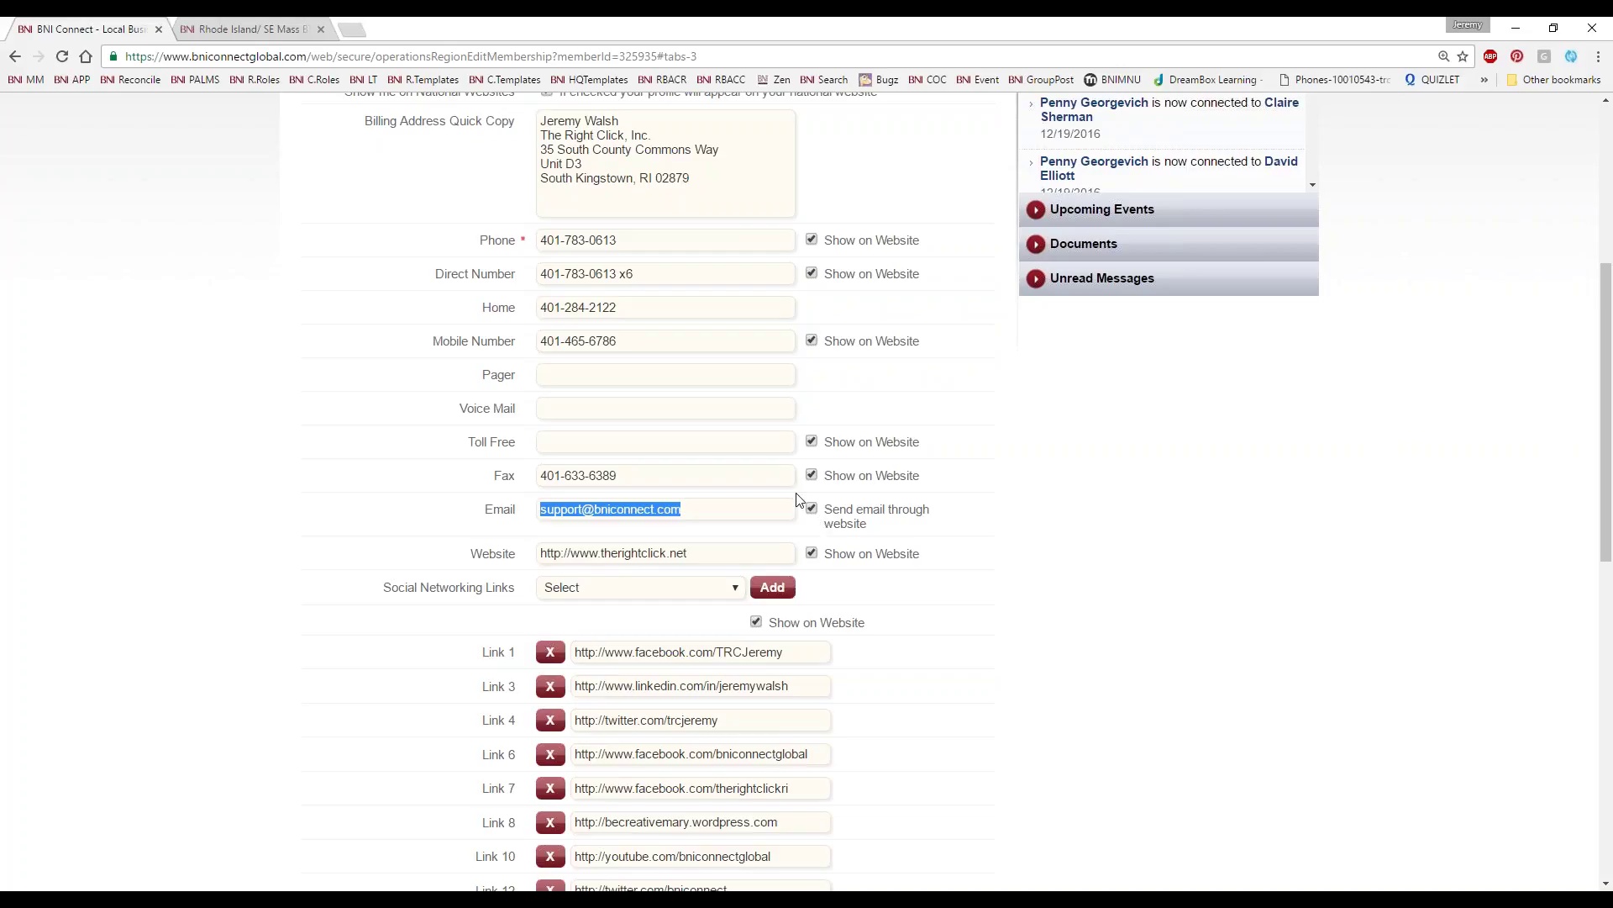
scroll(798, 500, down, 5)
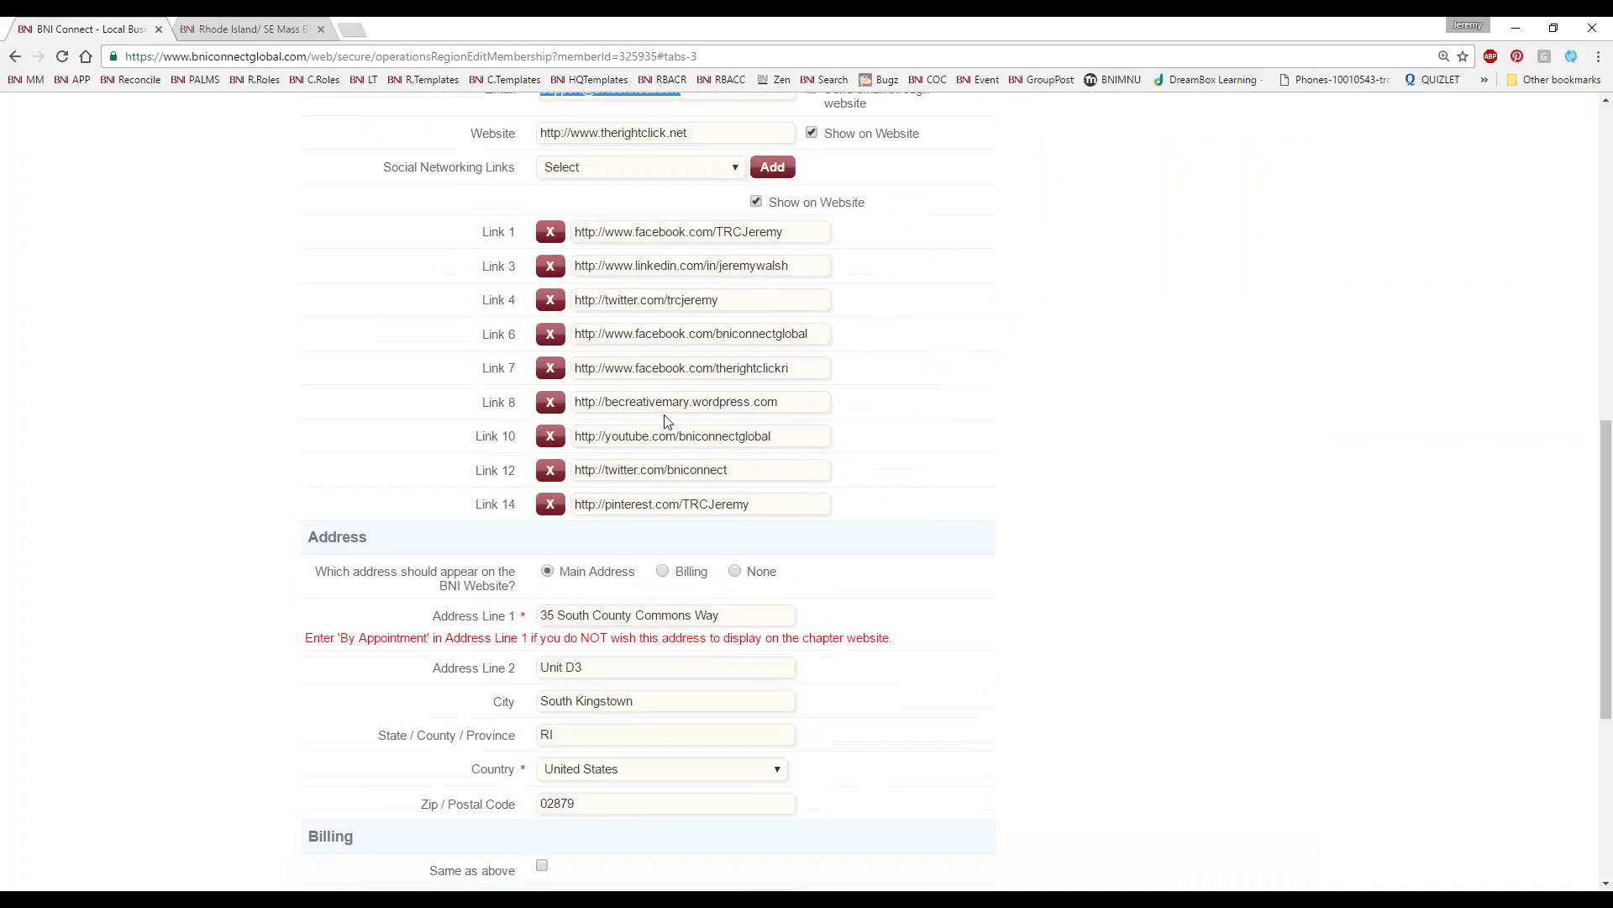
Step: Look over the available Social Networking Links options without choosing one, and highlight the YouTube address in Link 10
scroll(668, 443, up, 2)
click(689, 335)
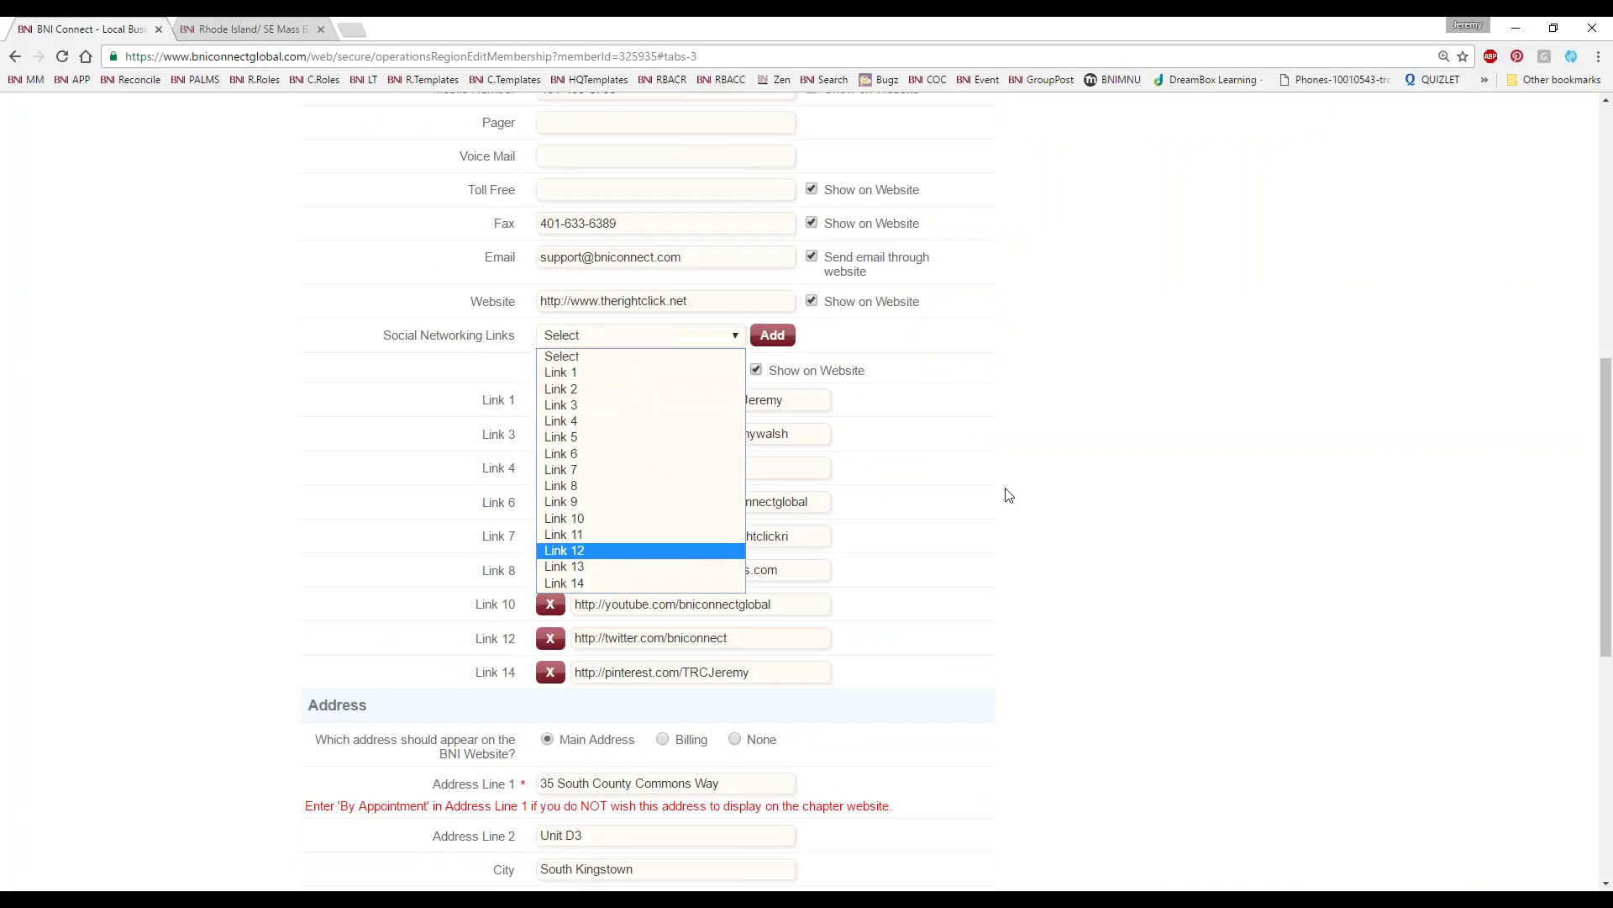
click(958, 490)
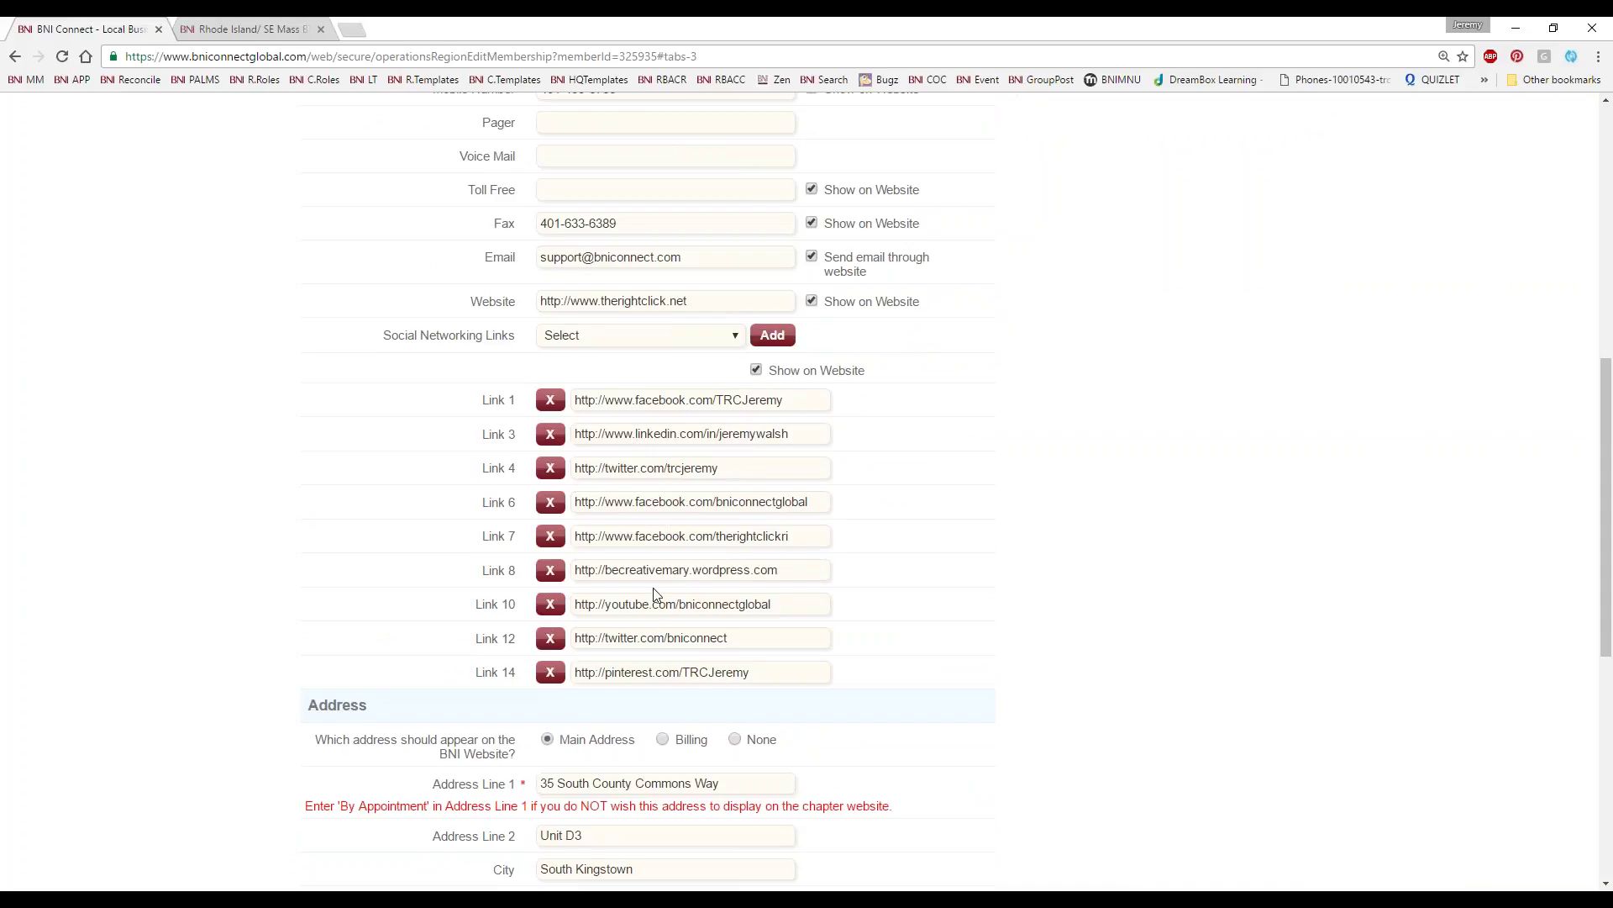
drag(805, 601, 574, 607)
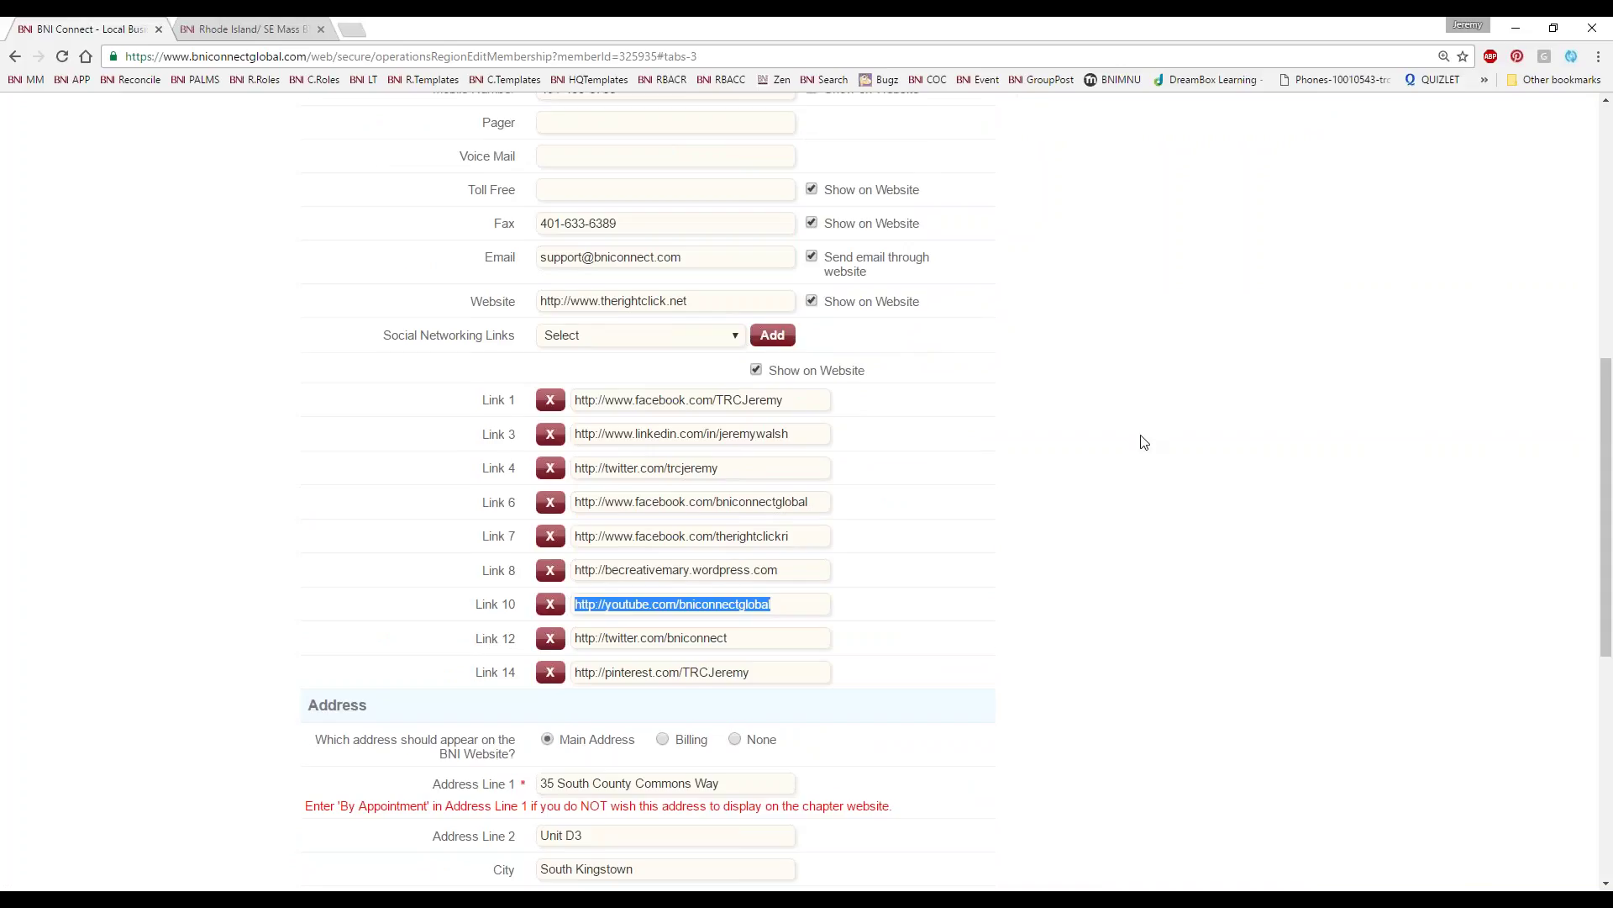
Step: Review the Address and Billing sections of the contact details and highlight the main address's Address Line 1 value
scroll(1143, 444, down, 7)
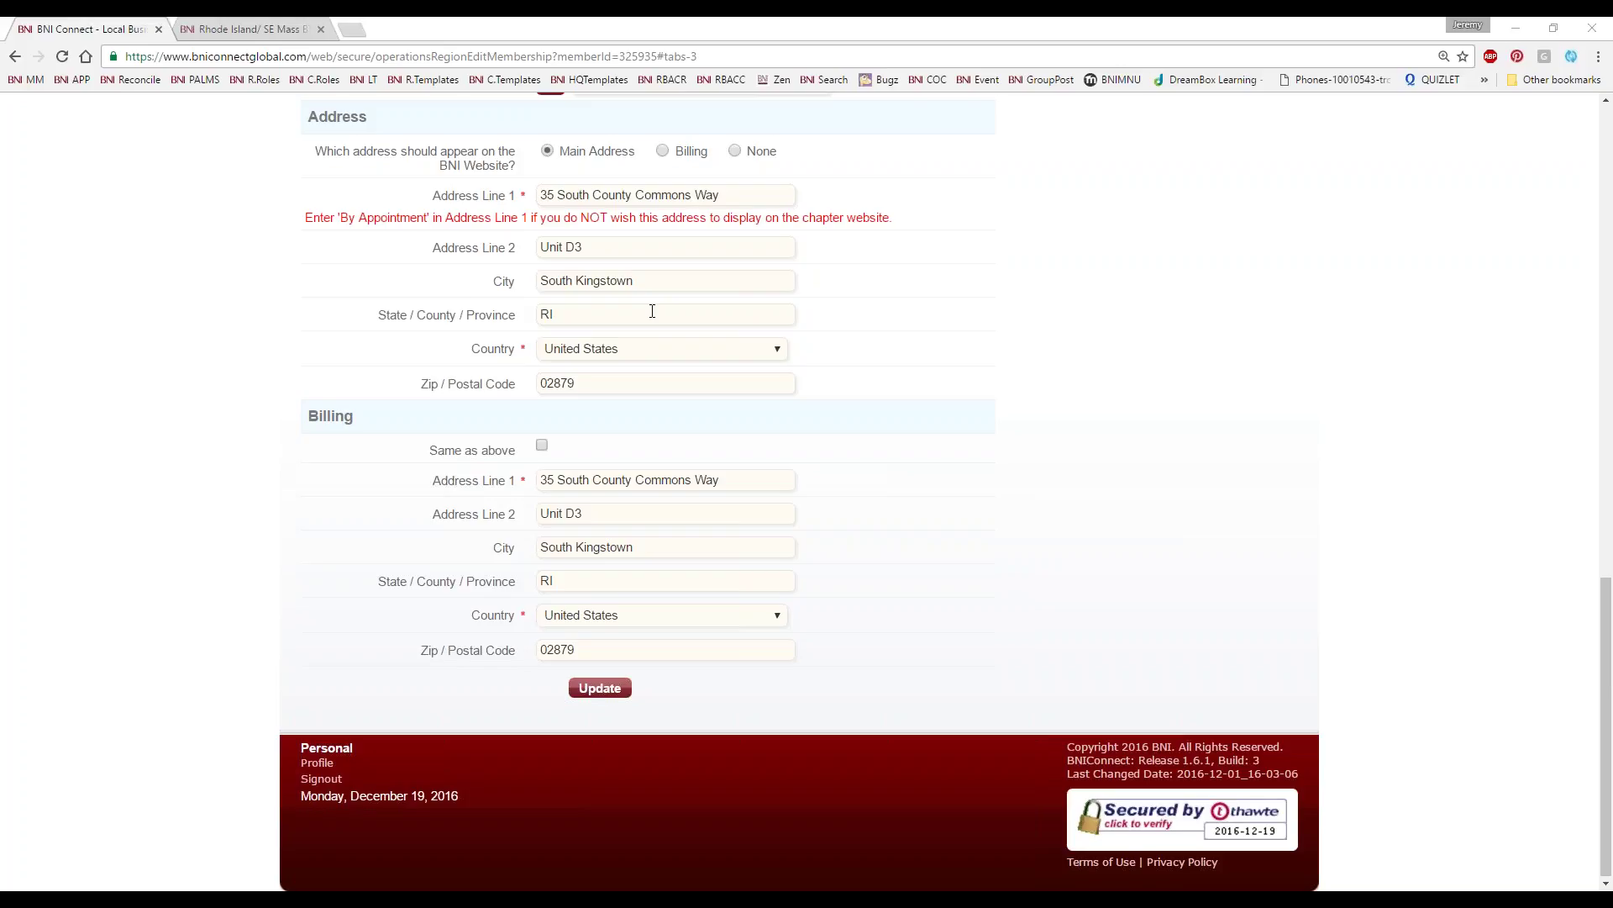
scroll(470, 286, up, 1)
click(586, 282)
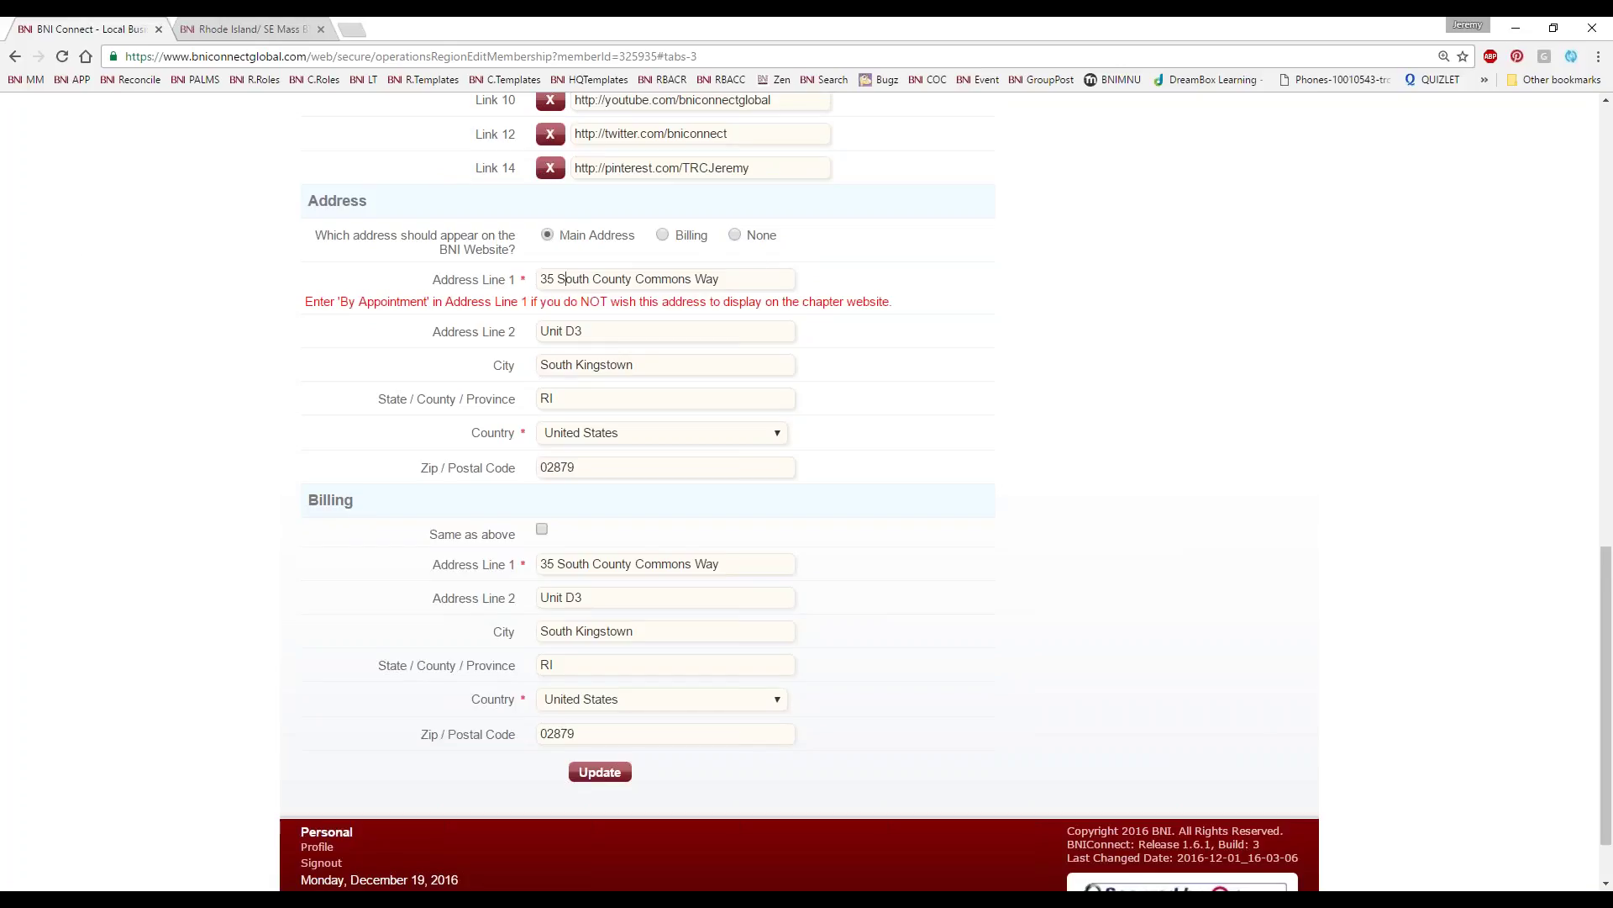
triple_click(716, 278)
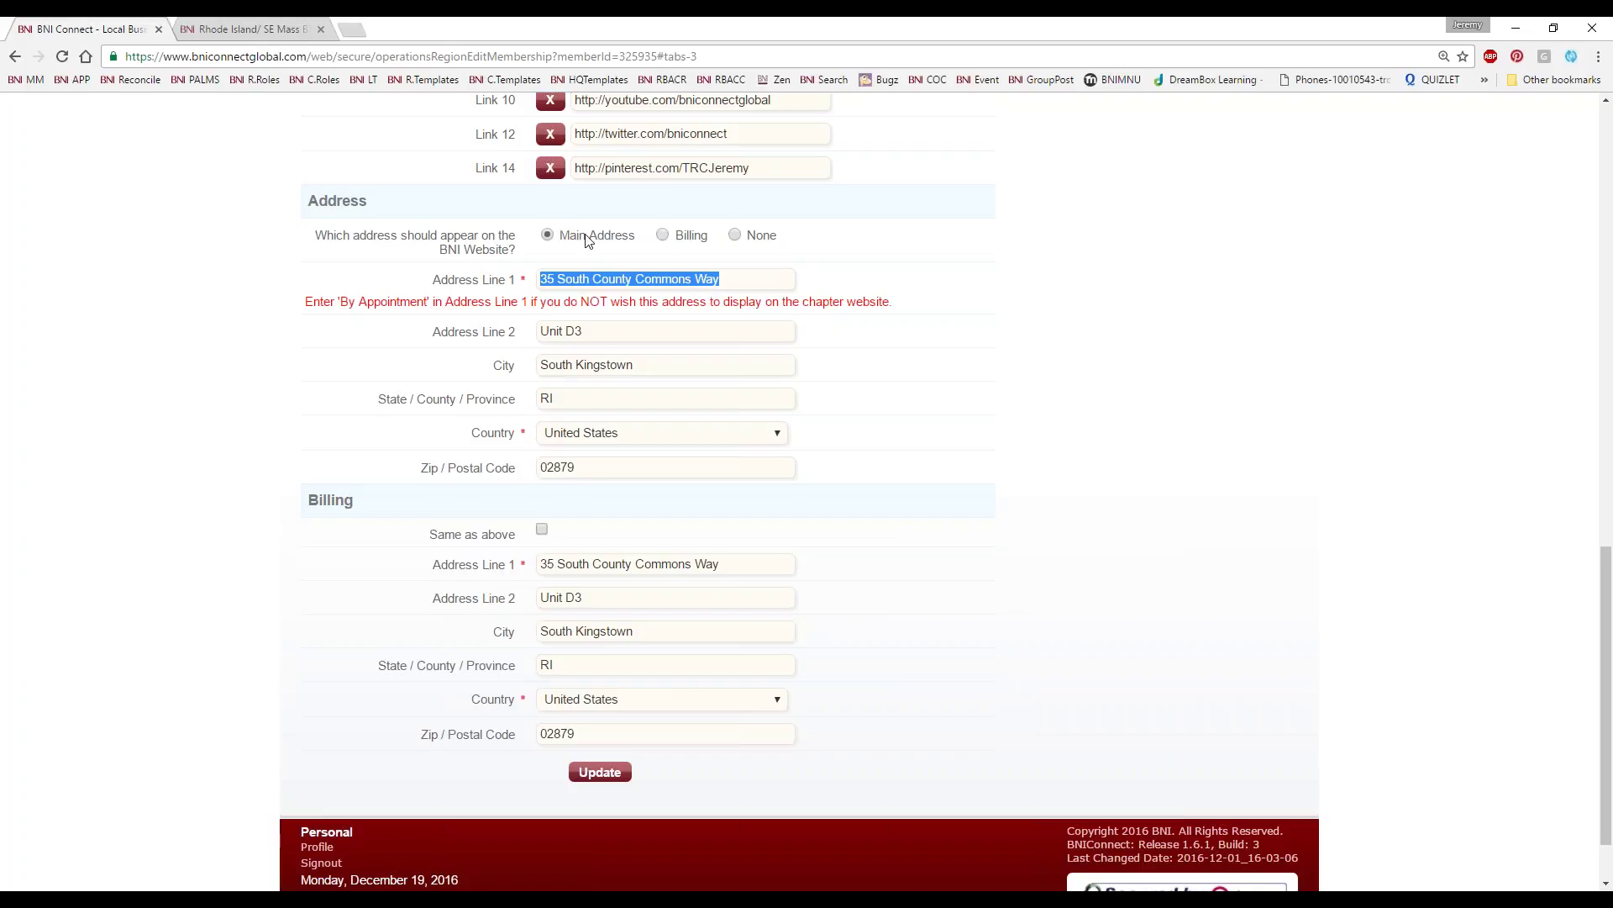
Step: Open the profile's Account Settings and highlight the Member to Member heading
scroll(231, 126, up, 8)
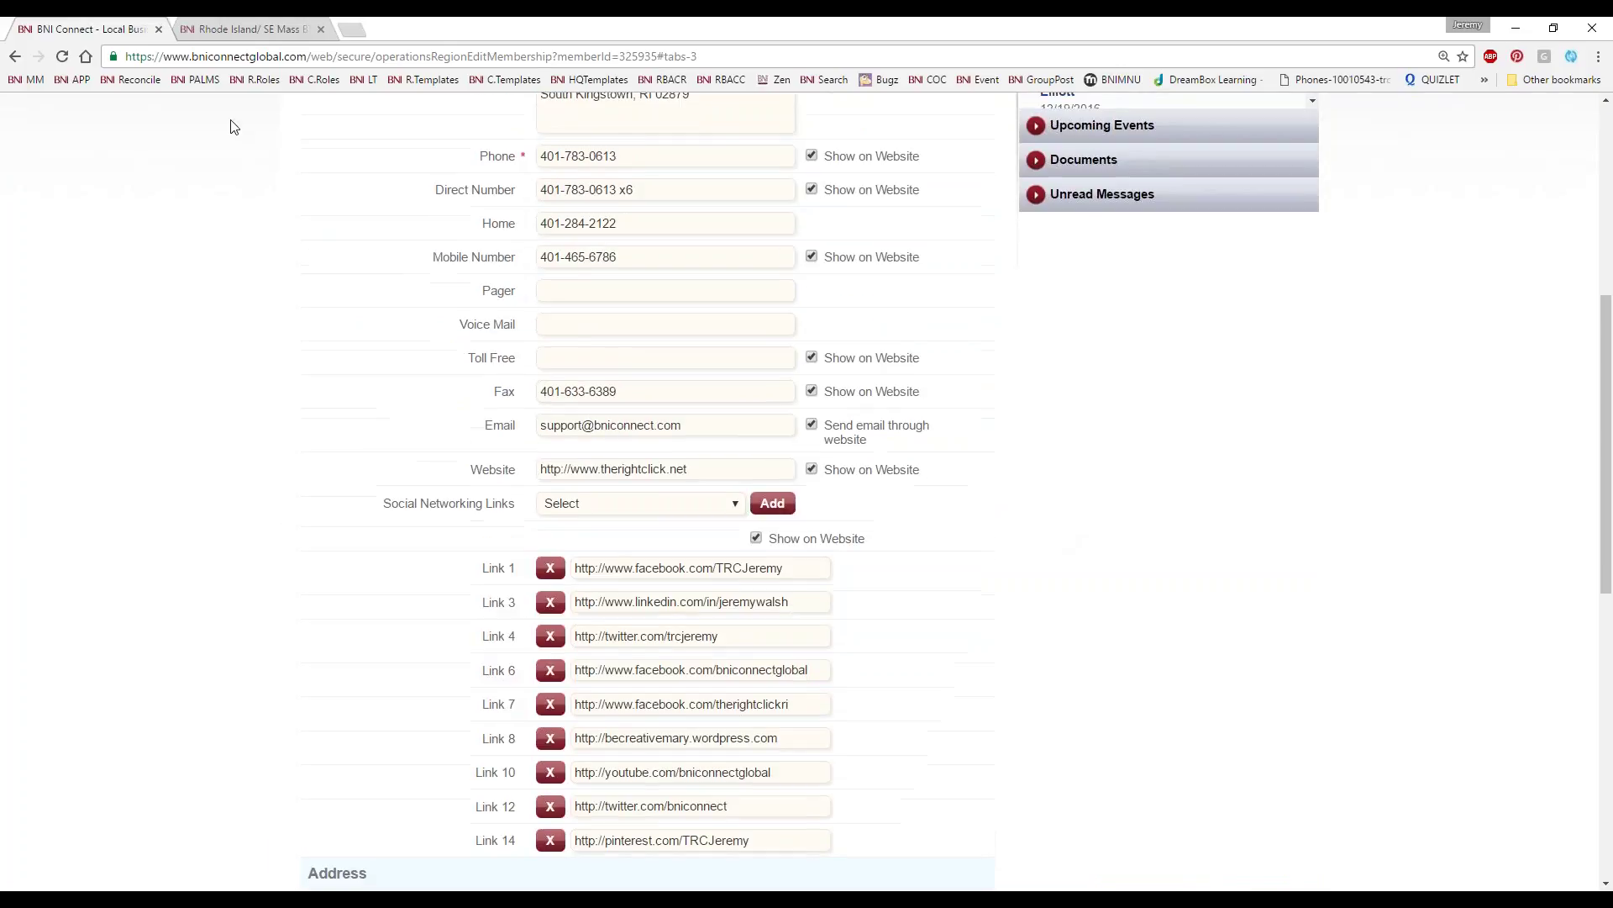
scroll(472, 720, up, 6)
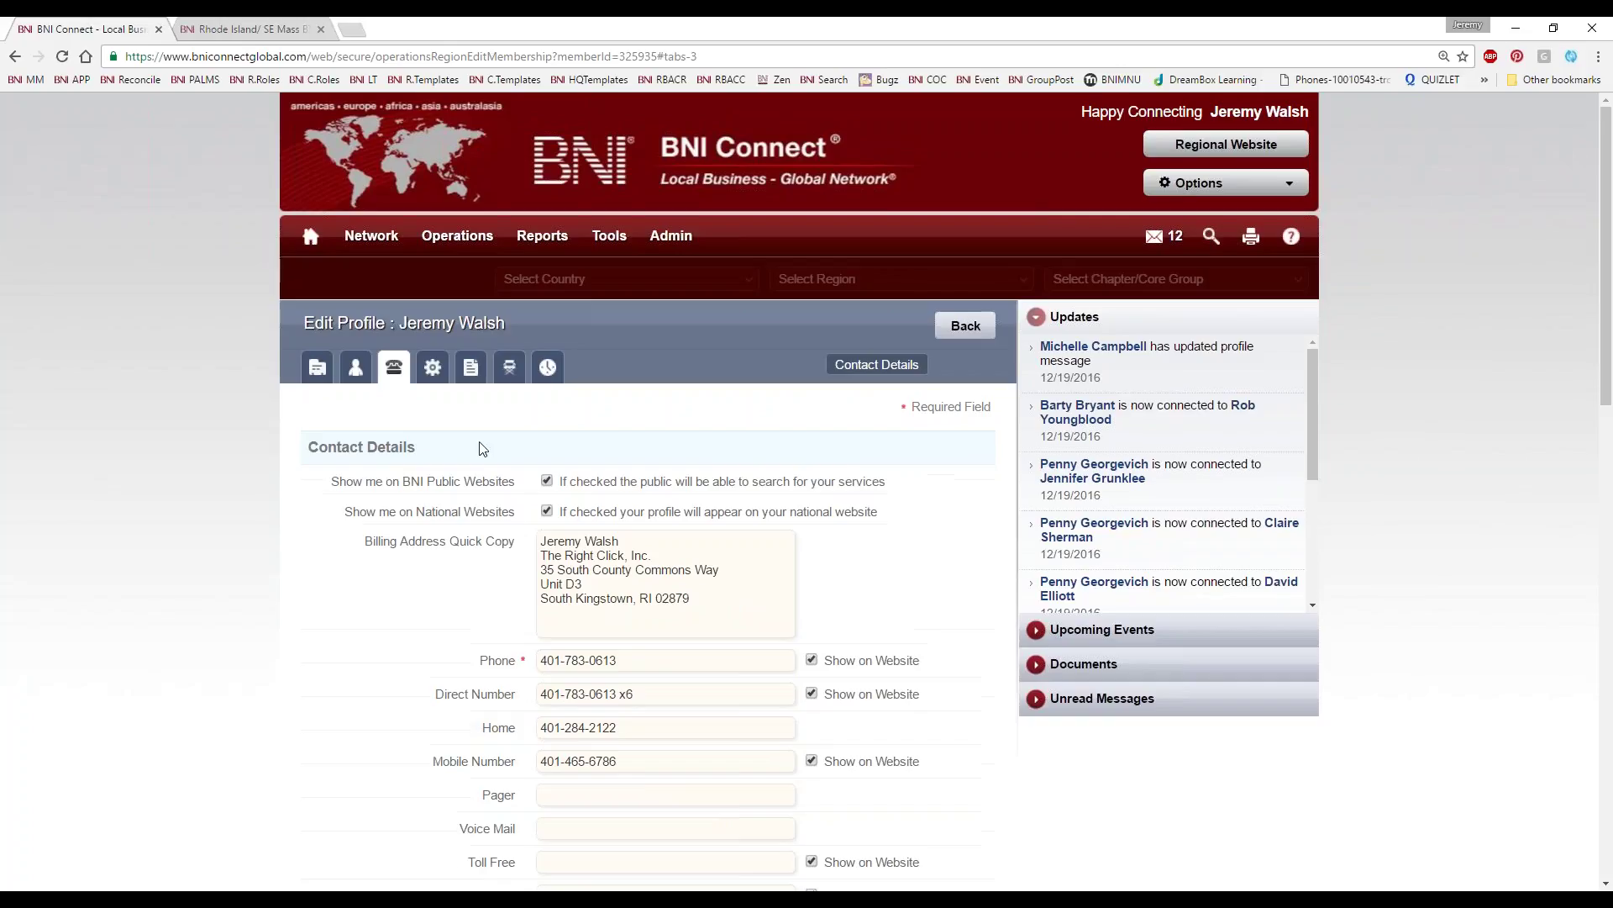
click(430, 370)
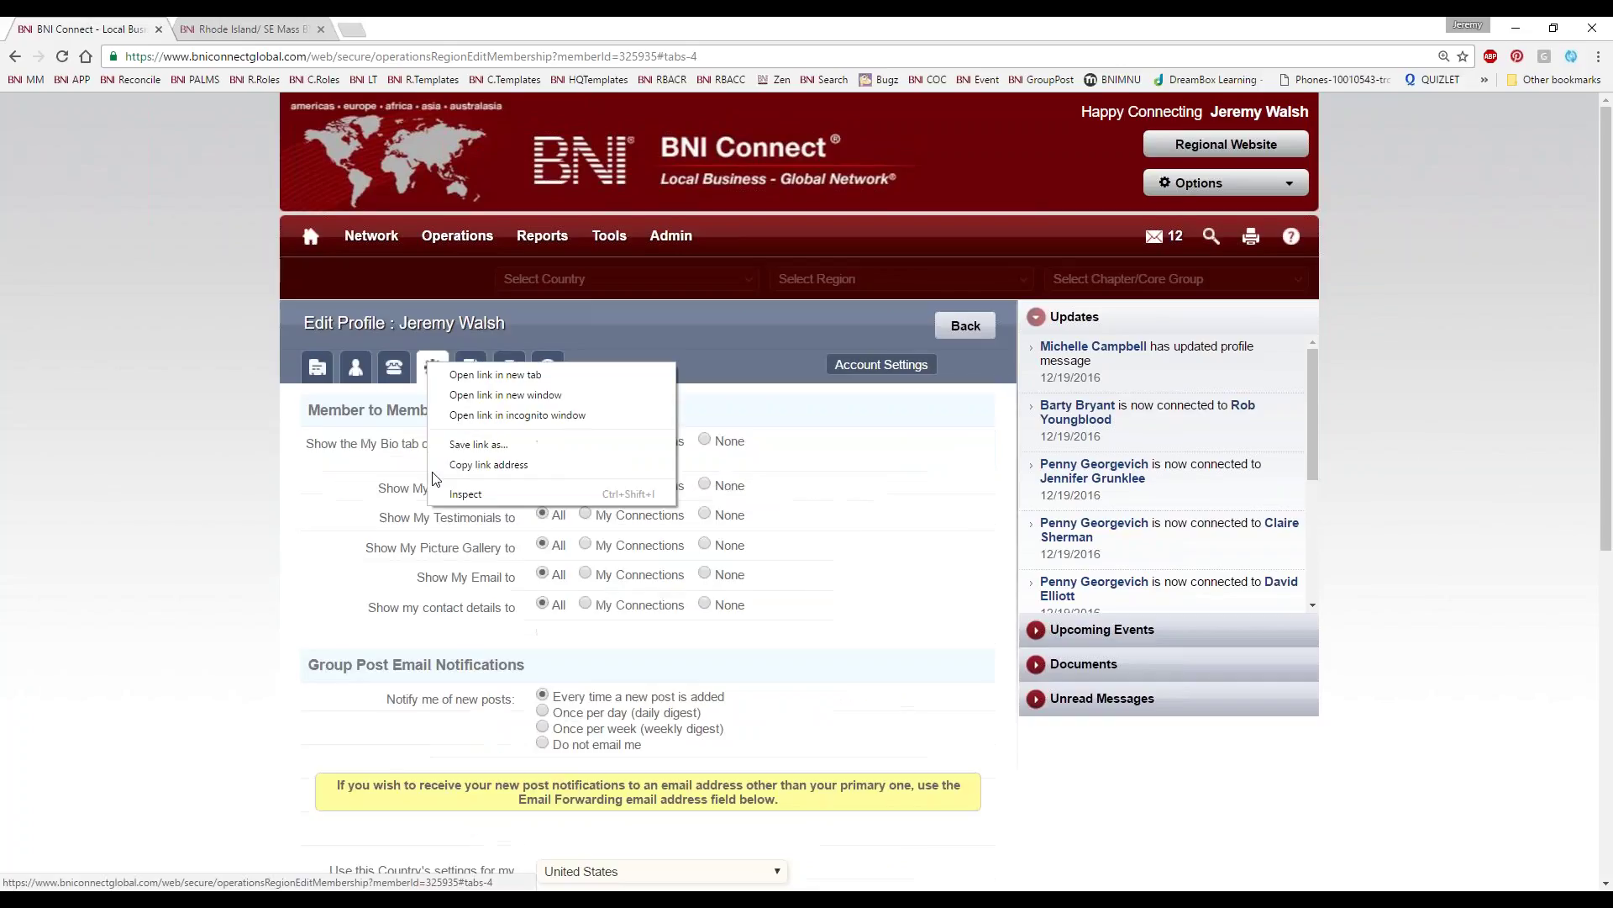
right_click(430, 362)
click(262, 544)
drag(301, 410, 444, 412)
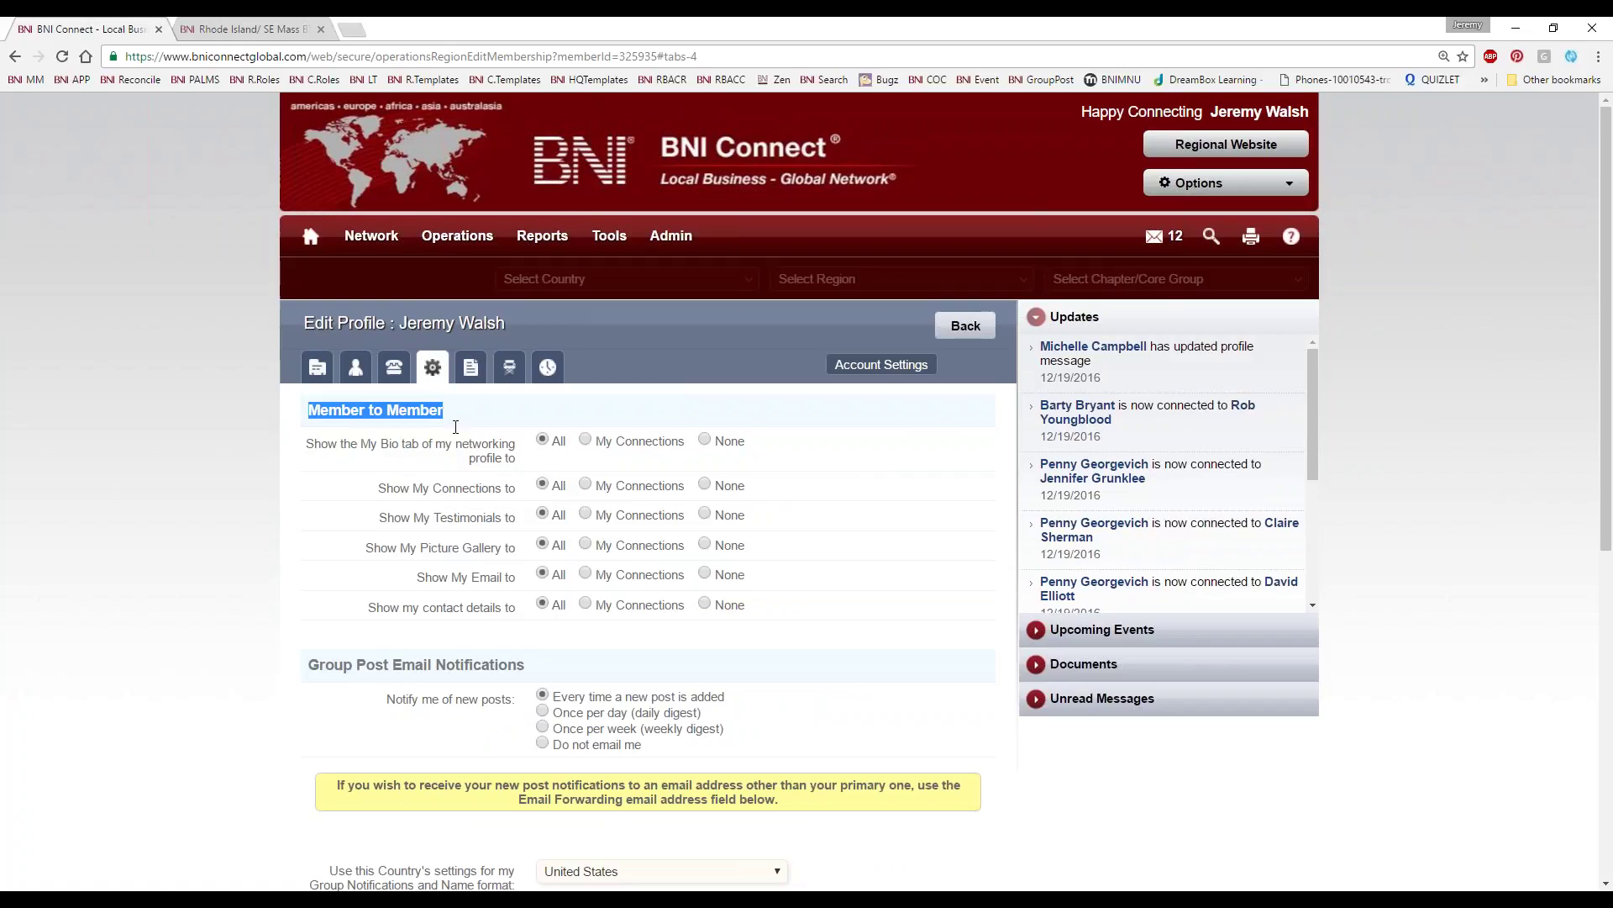
Step: Return to Contact Details and review which fields carry the Show on Website option
click(394, 367)
scroll(840, 421, down, 3)
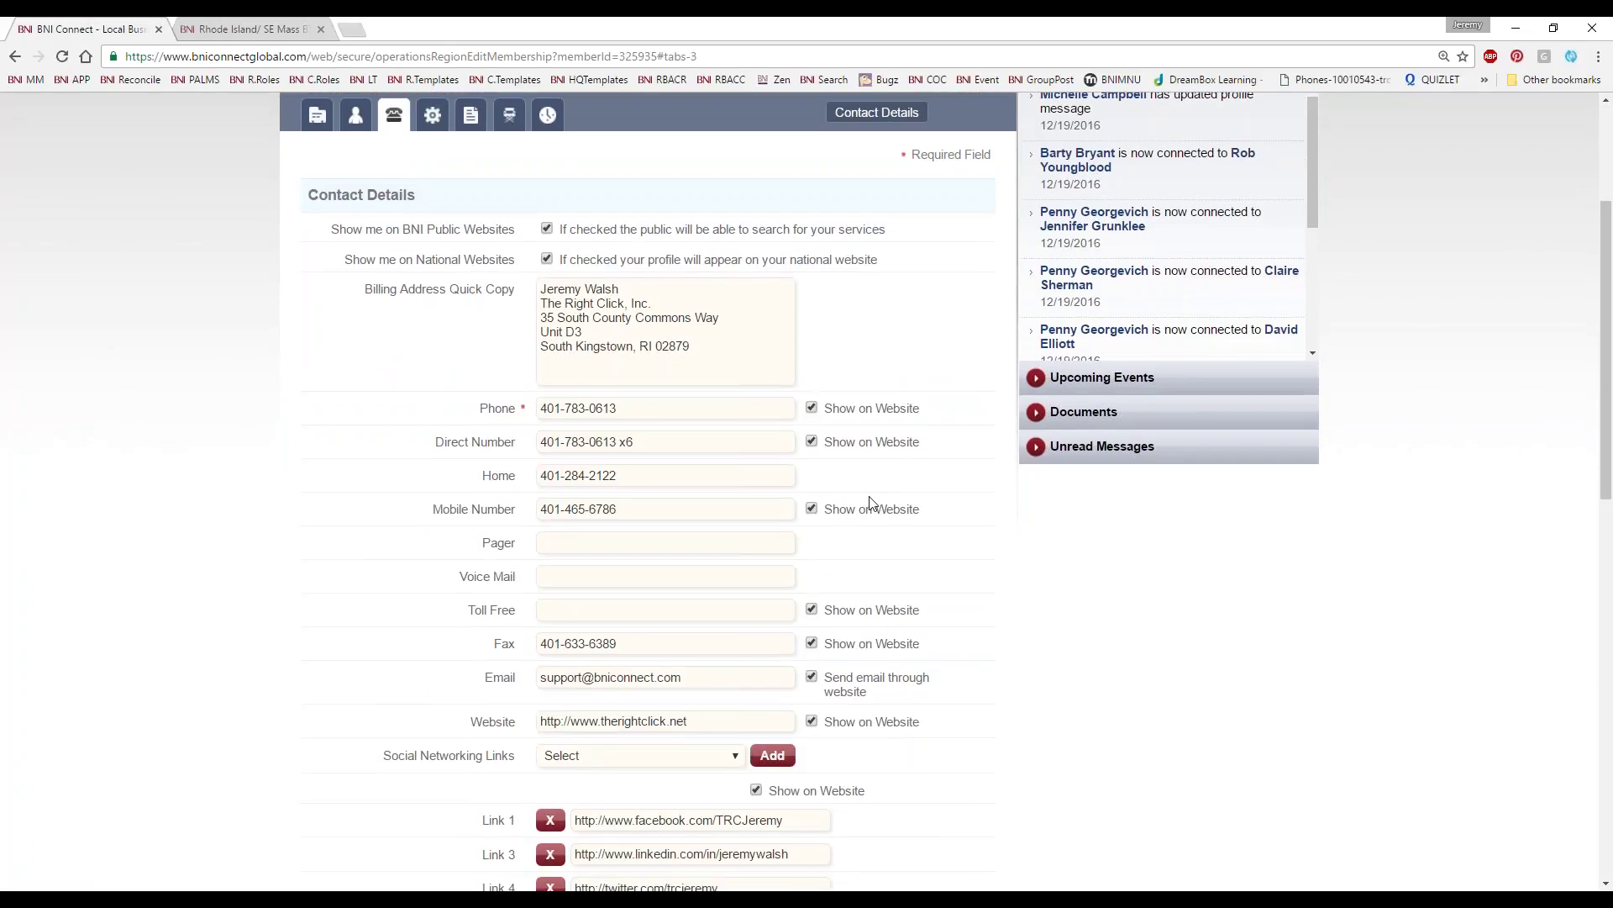
scroll(874, 645, down, 4)
scroll(857, 420, up, 2)
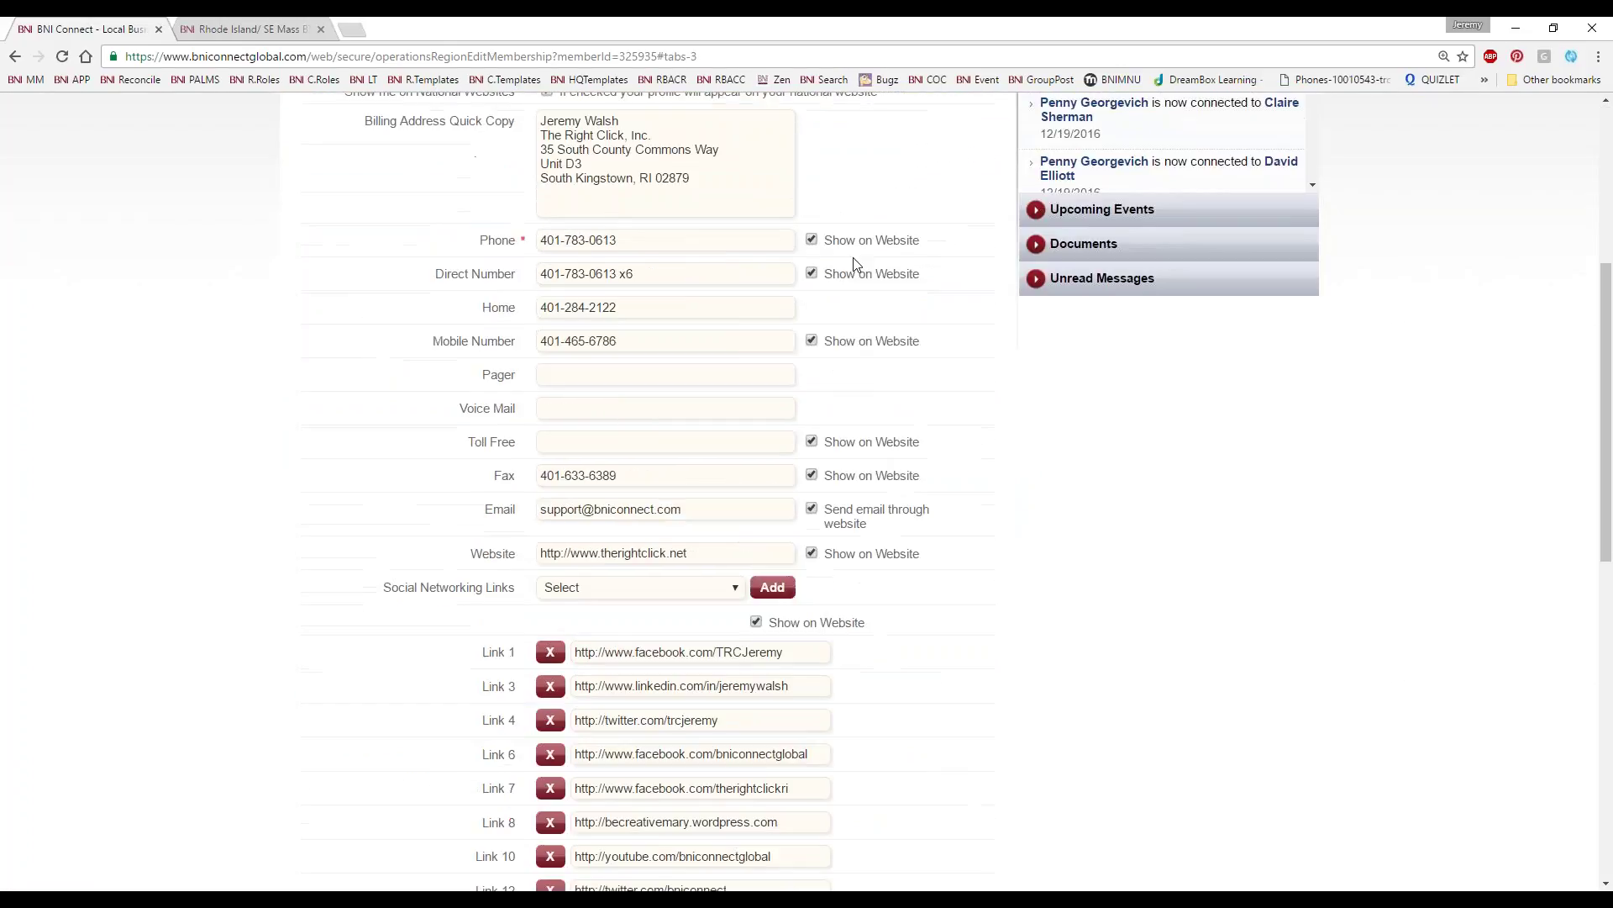
scroll(850, 412, up, 1)
scroll(851, 417, up, 5)
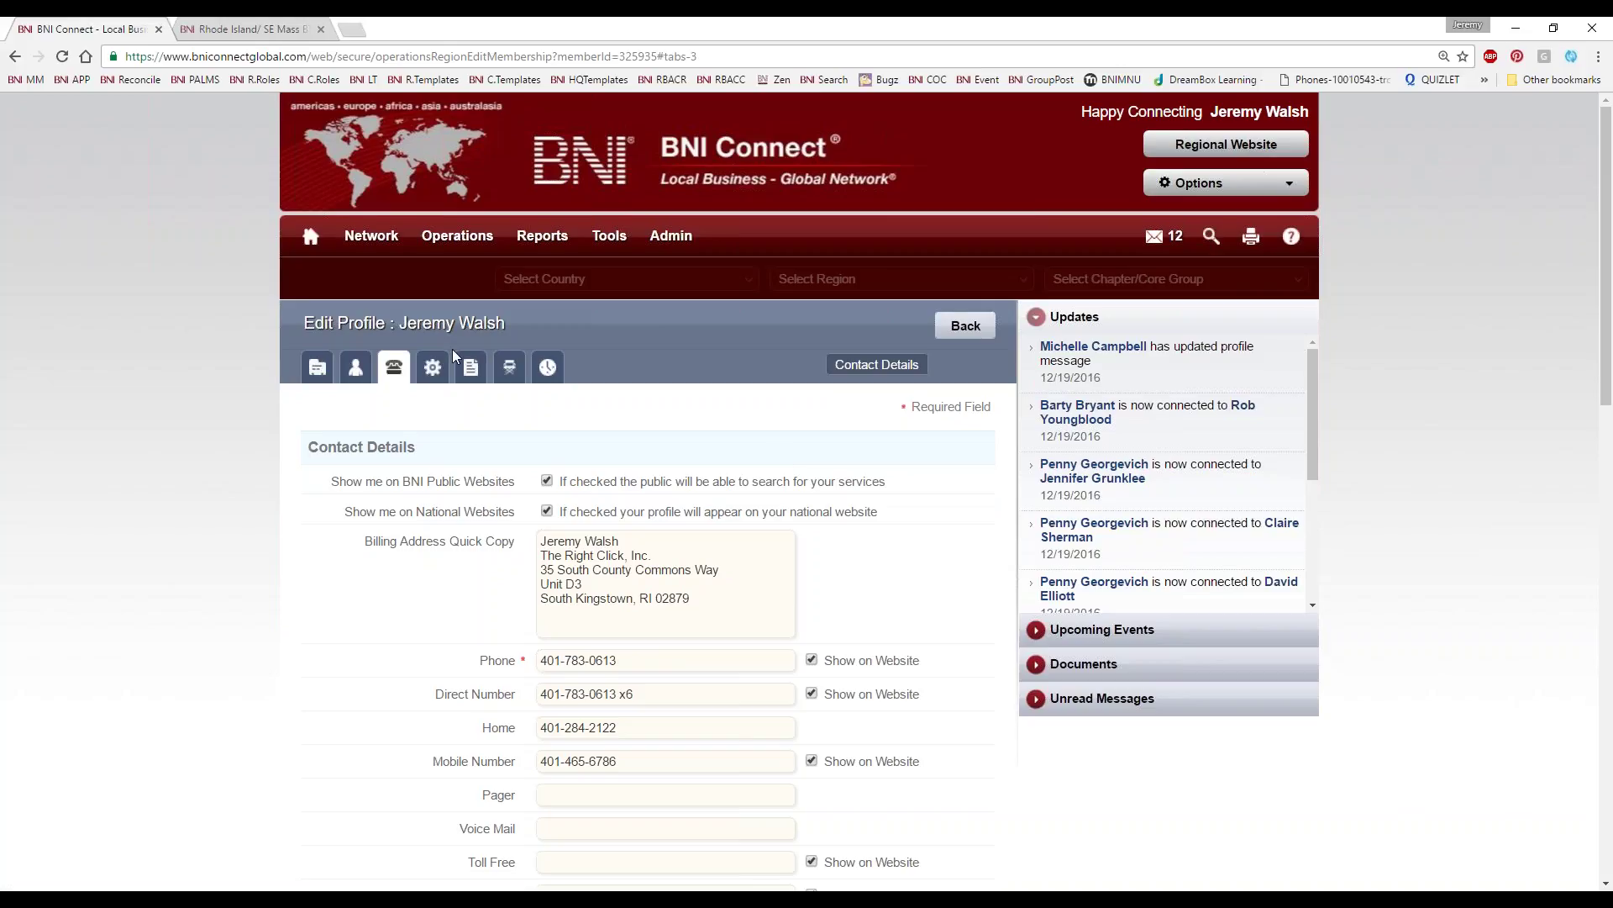
Step: Reopen Account Settings and examine the Member to Member visibility options, highlighting the connections and contact details labels, plus the email forwarding settings
click(433, 367)
click(382, 412)
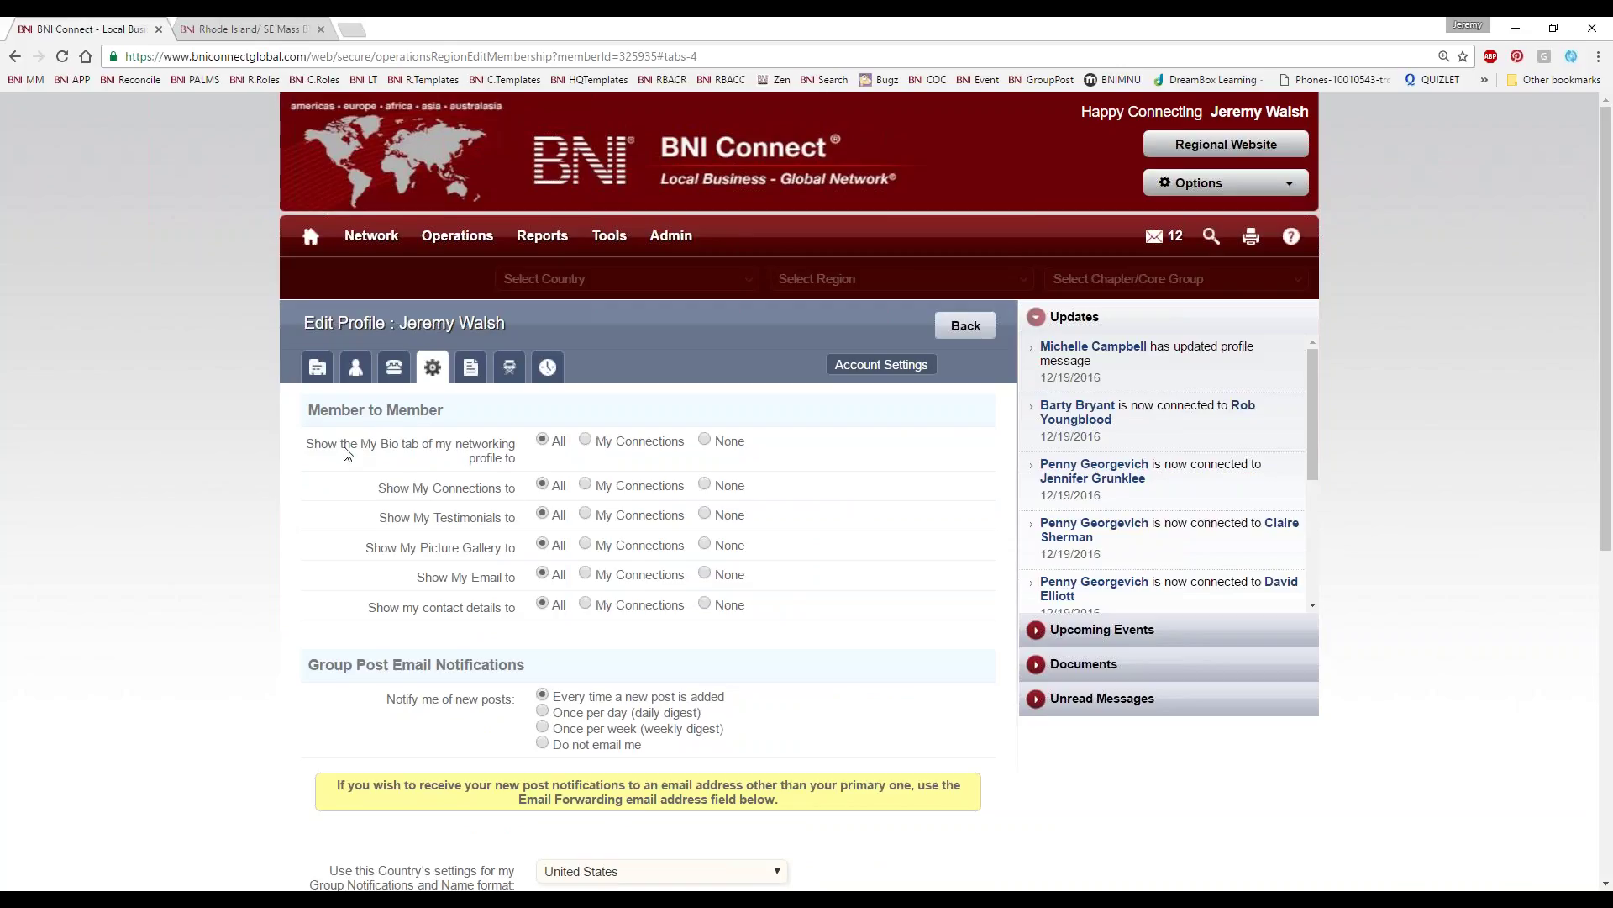
drag(313, 447, 502, 491)
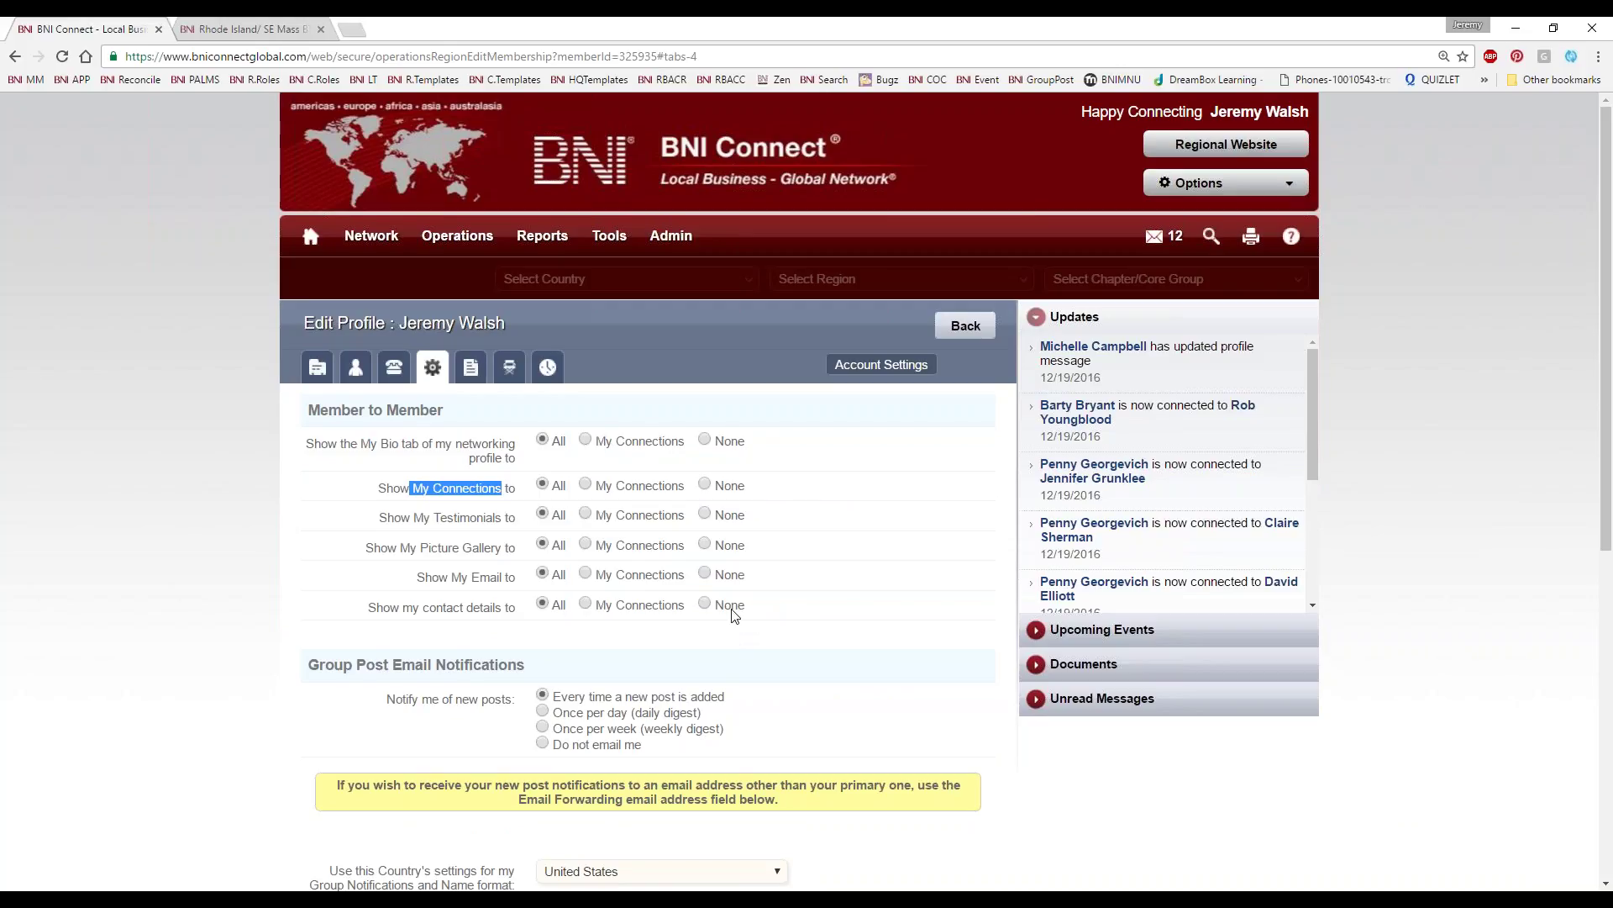
scroll(706, 601, down, 2)
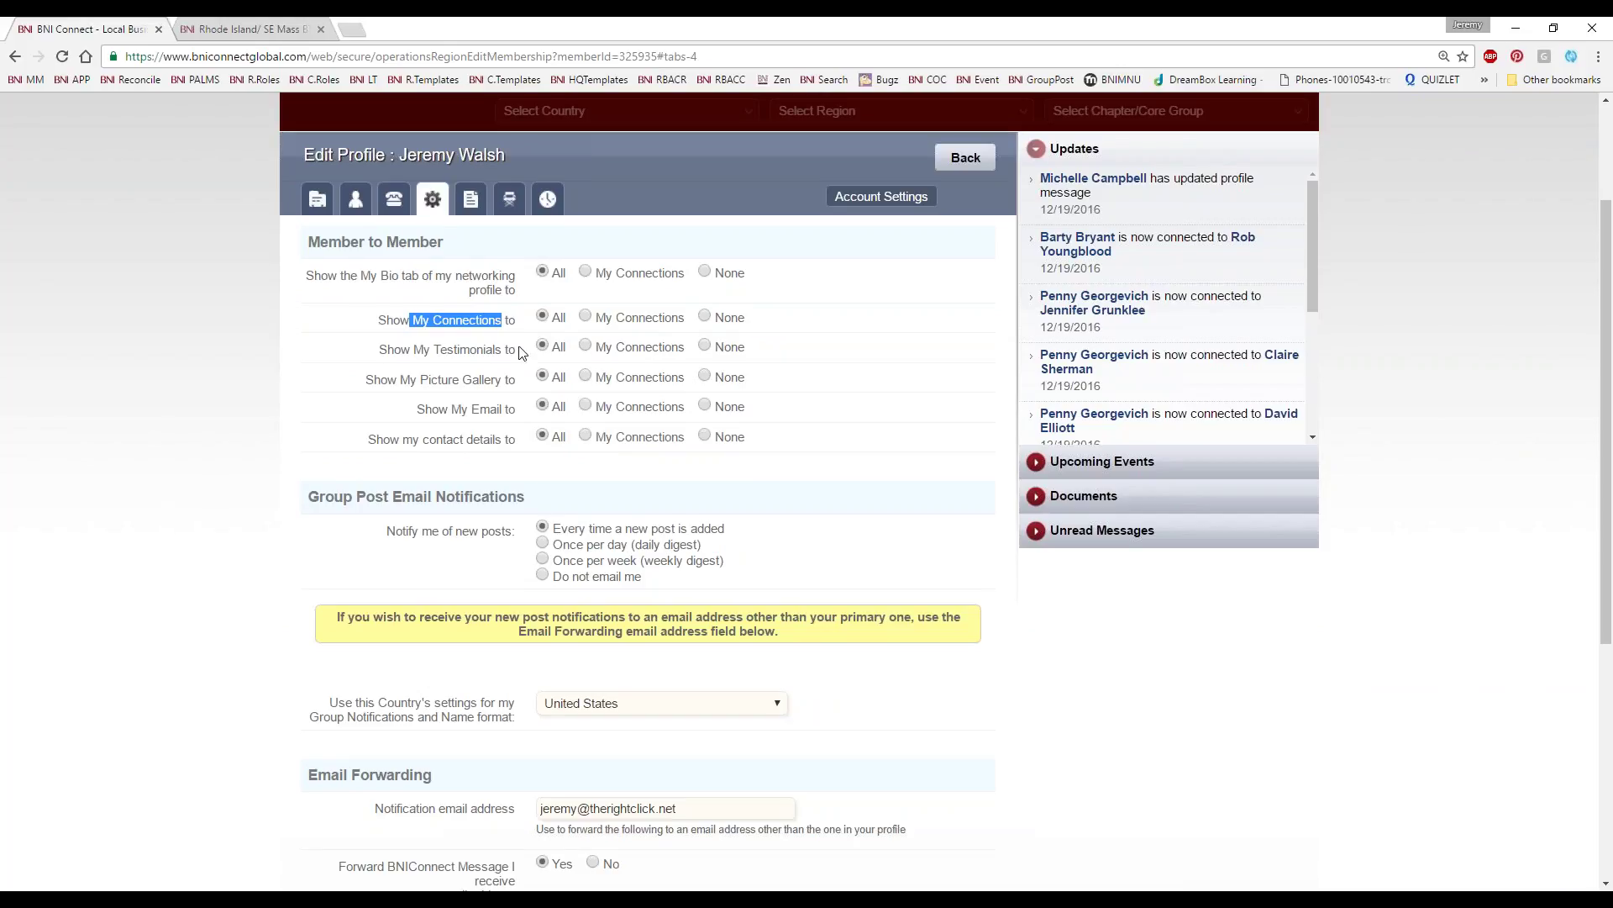
drag(369, 440, 559, 444)
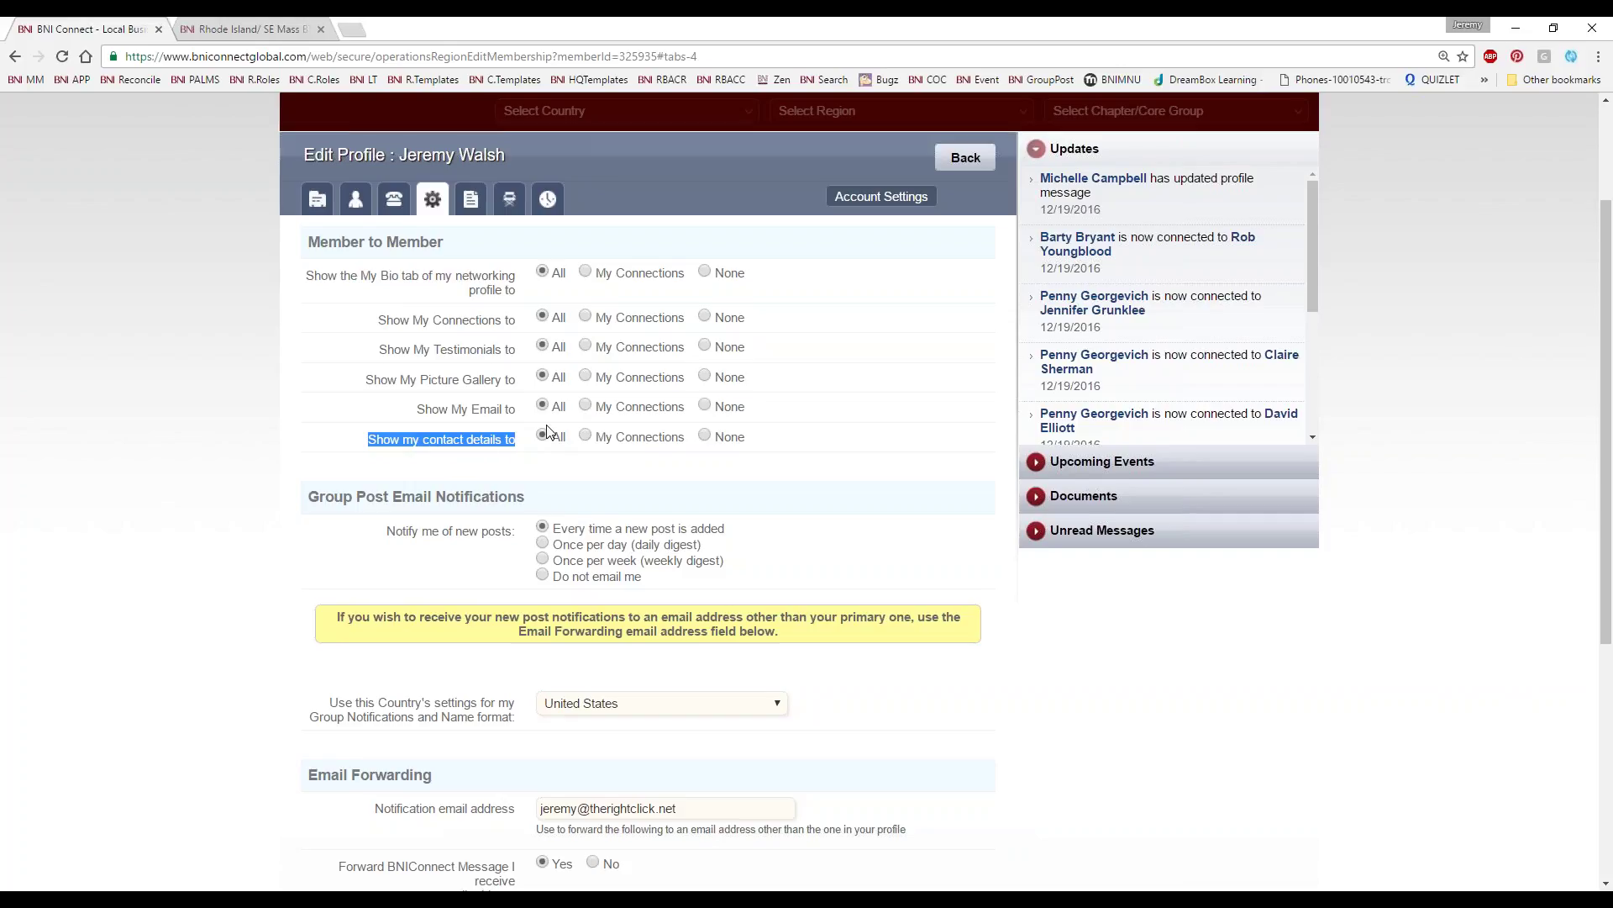
click(380, 442)
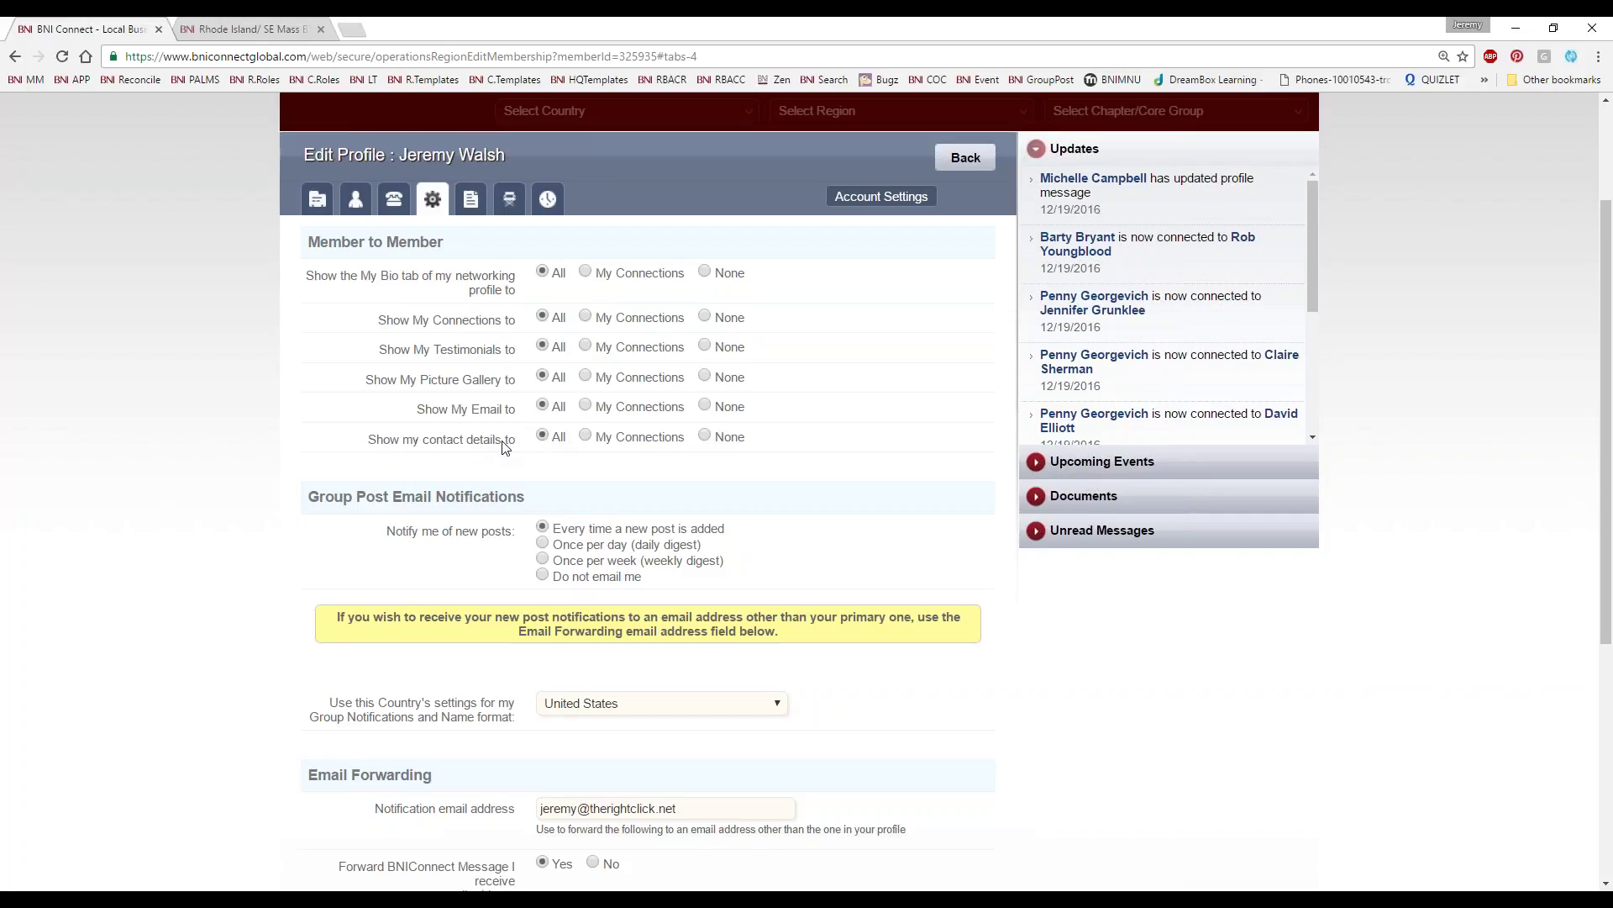
scroll(191, 705, down, 5)
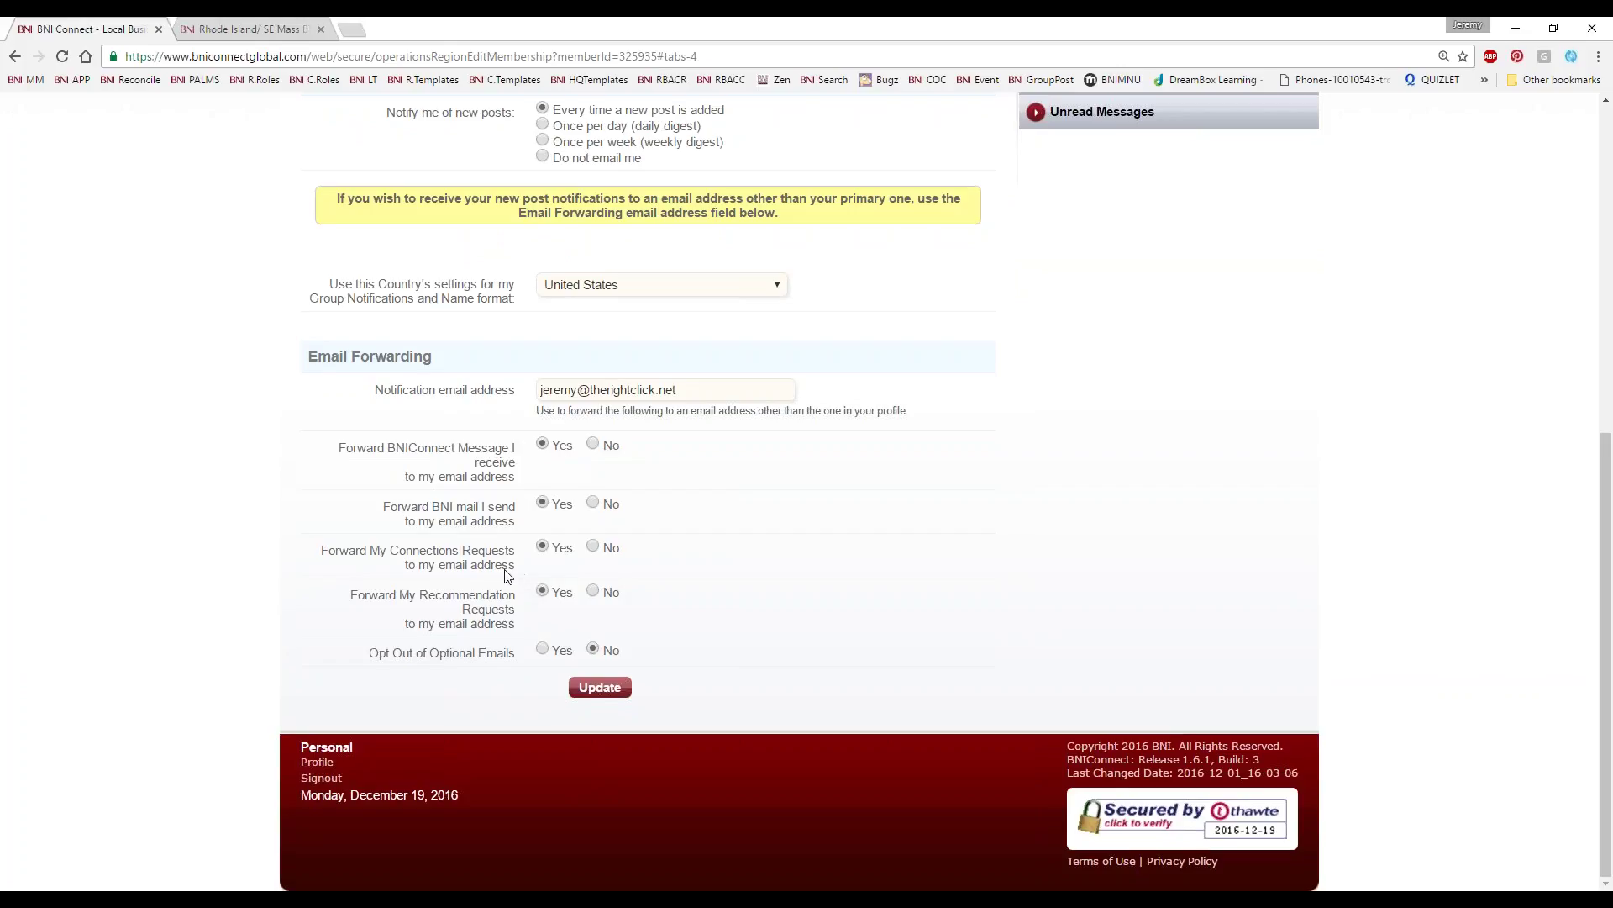
scroll(504, 580, up, 7)
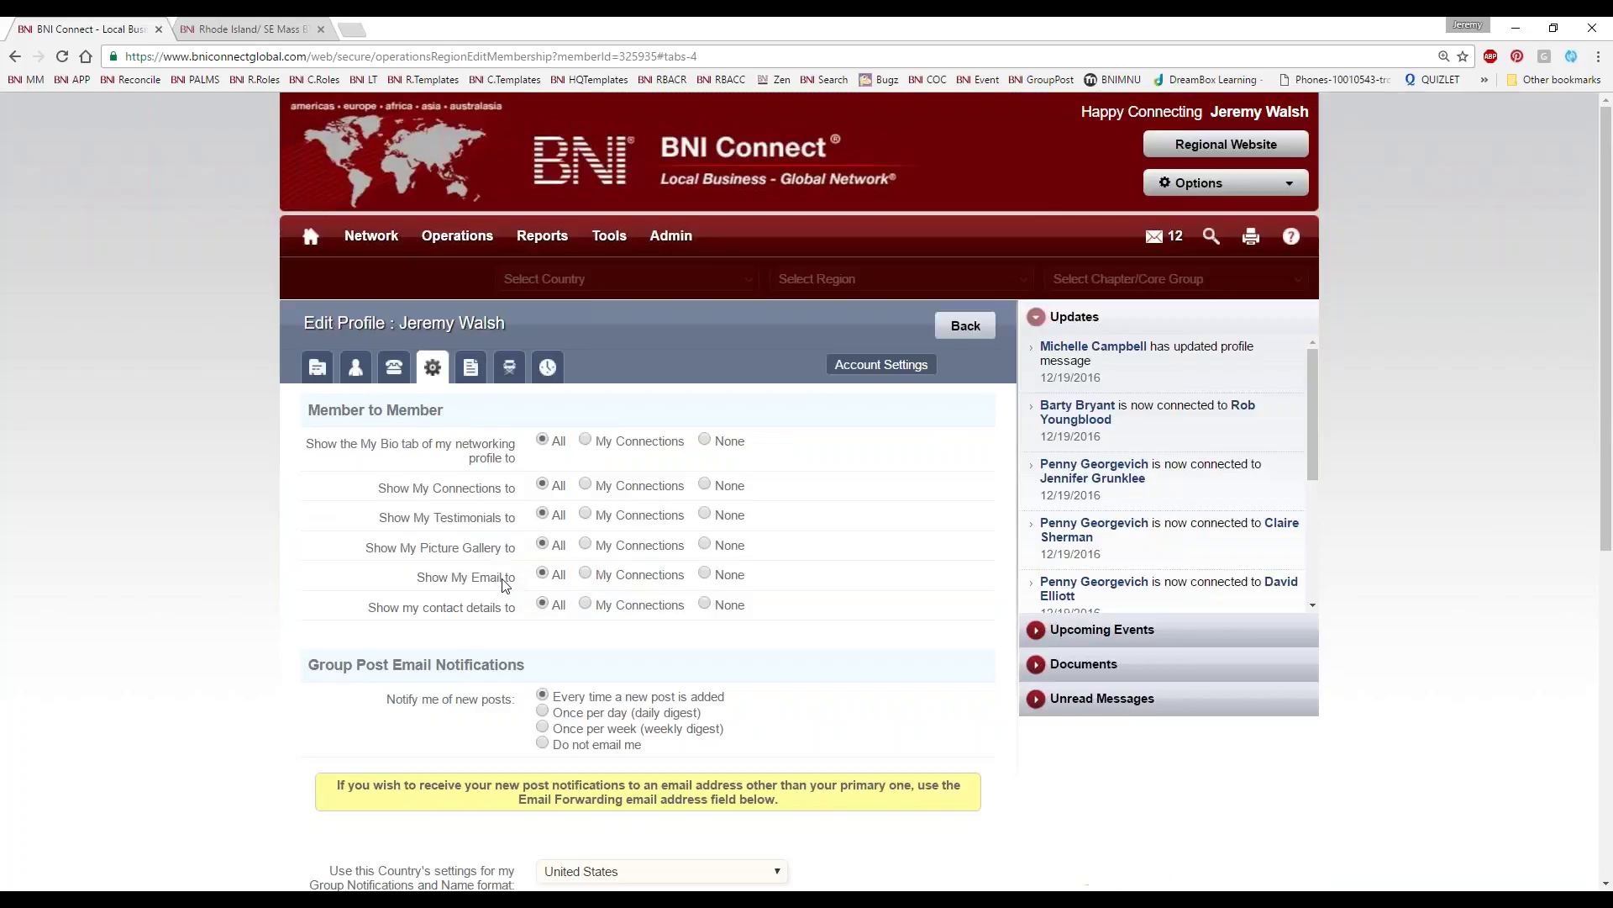
Step: Open the Bio section of the profile, highlight the My Bio heading and review the personal background fields
click(470, 366)
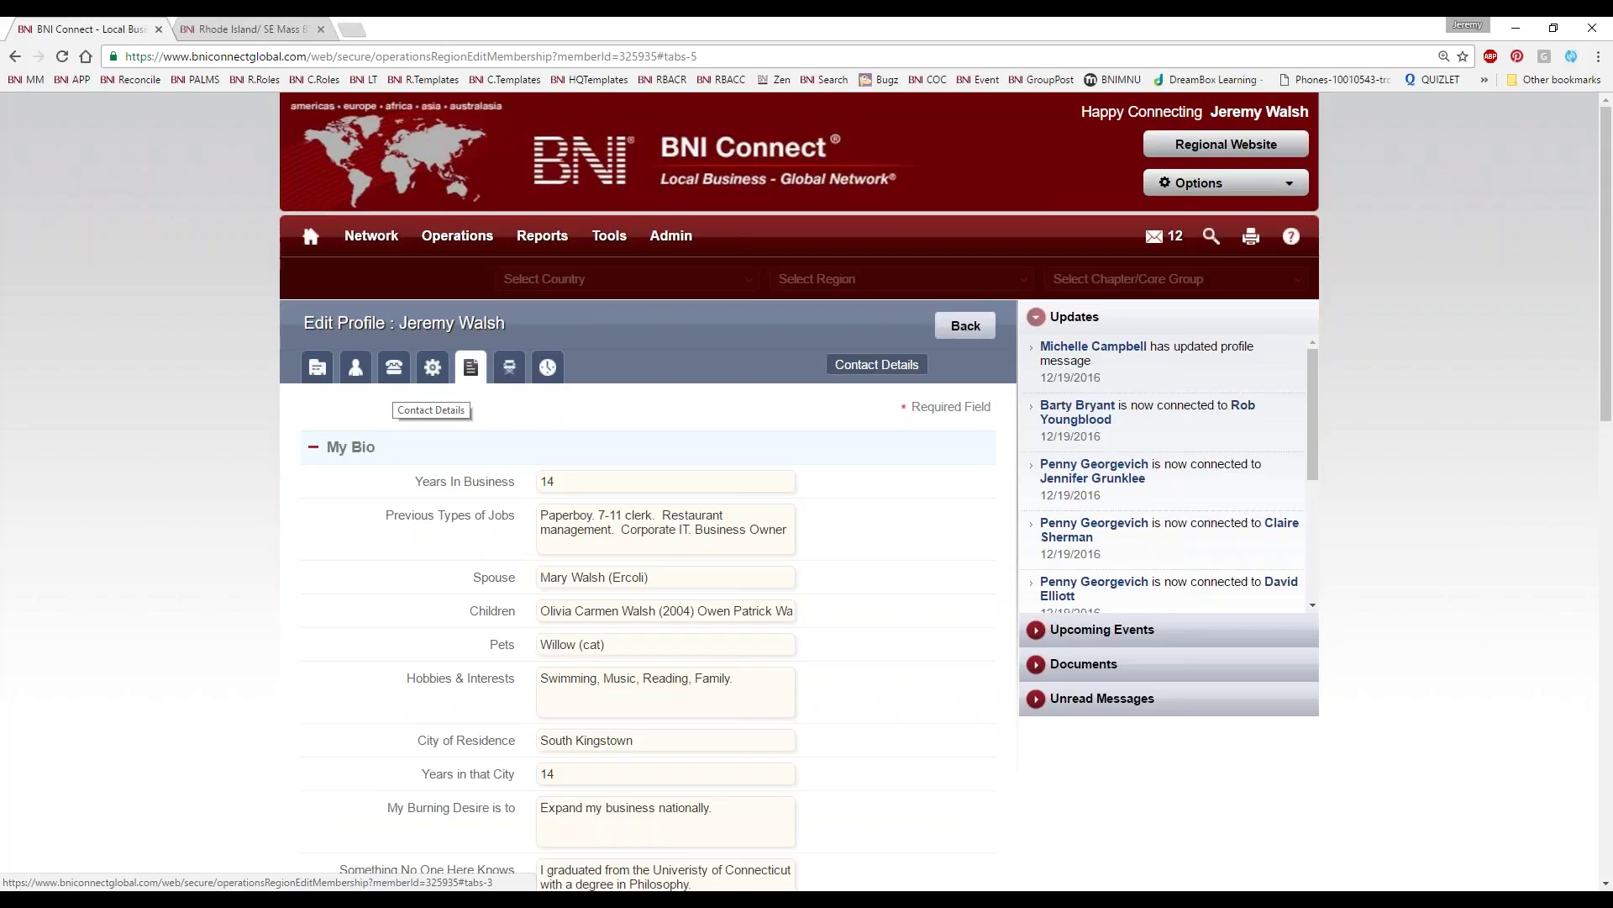
scroll(350, 317, down, 2)
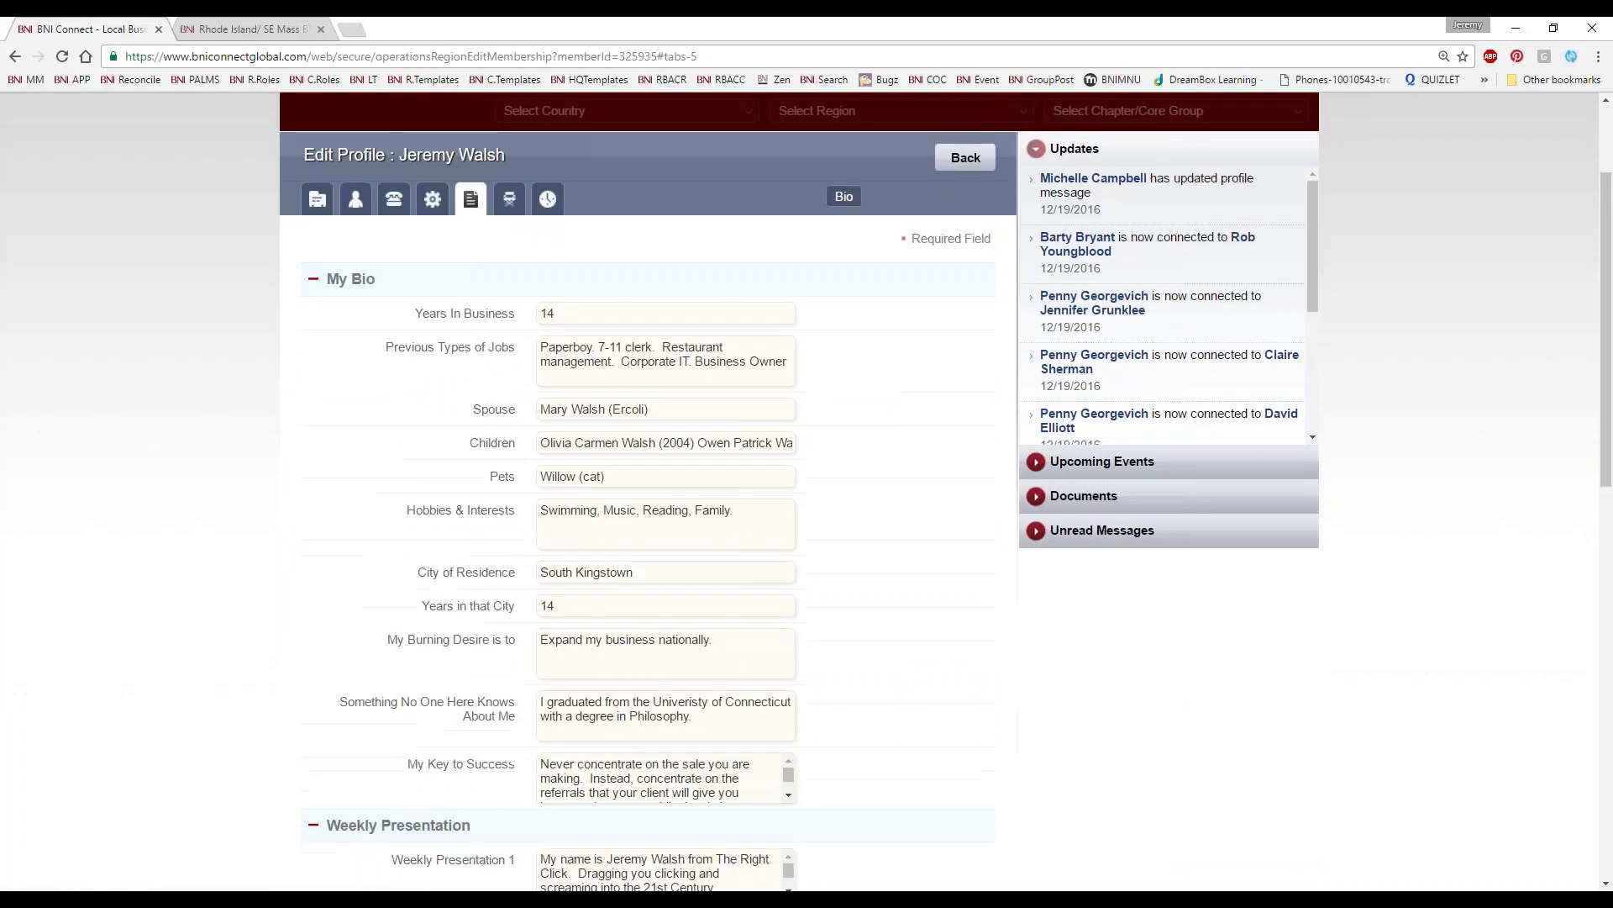
drag(391, 280, 317, 280)
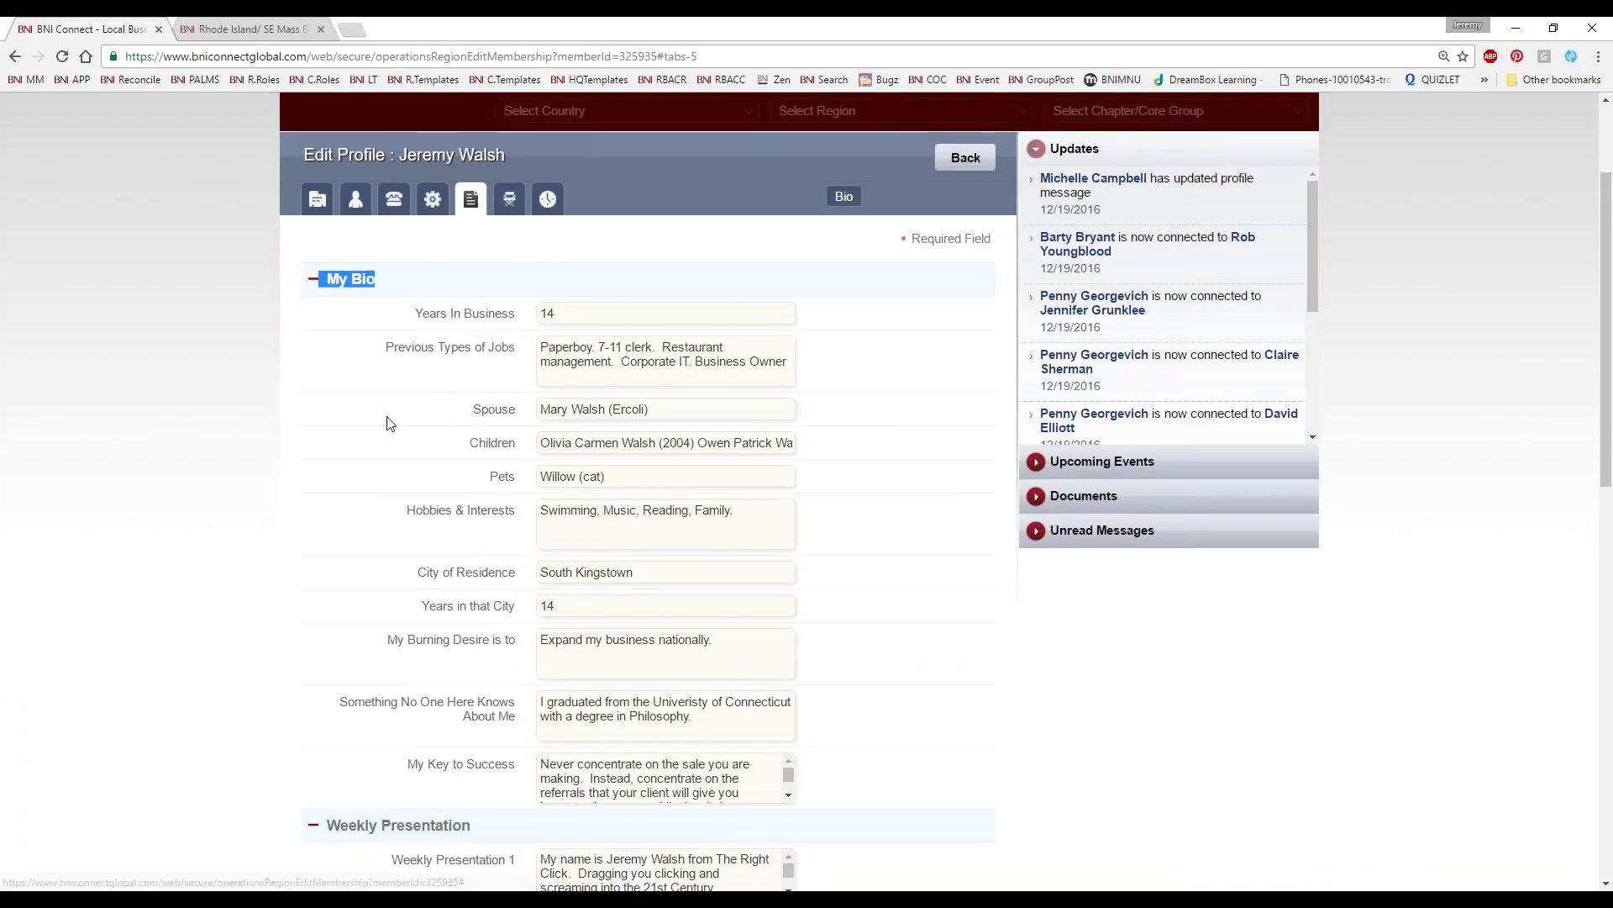
scroll(389, 423, down, 2)
scroll(514, 252, up, 1)
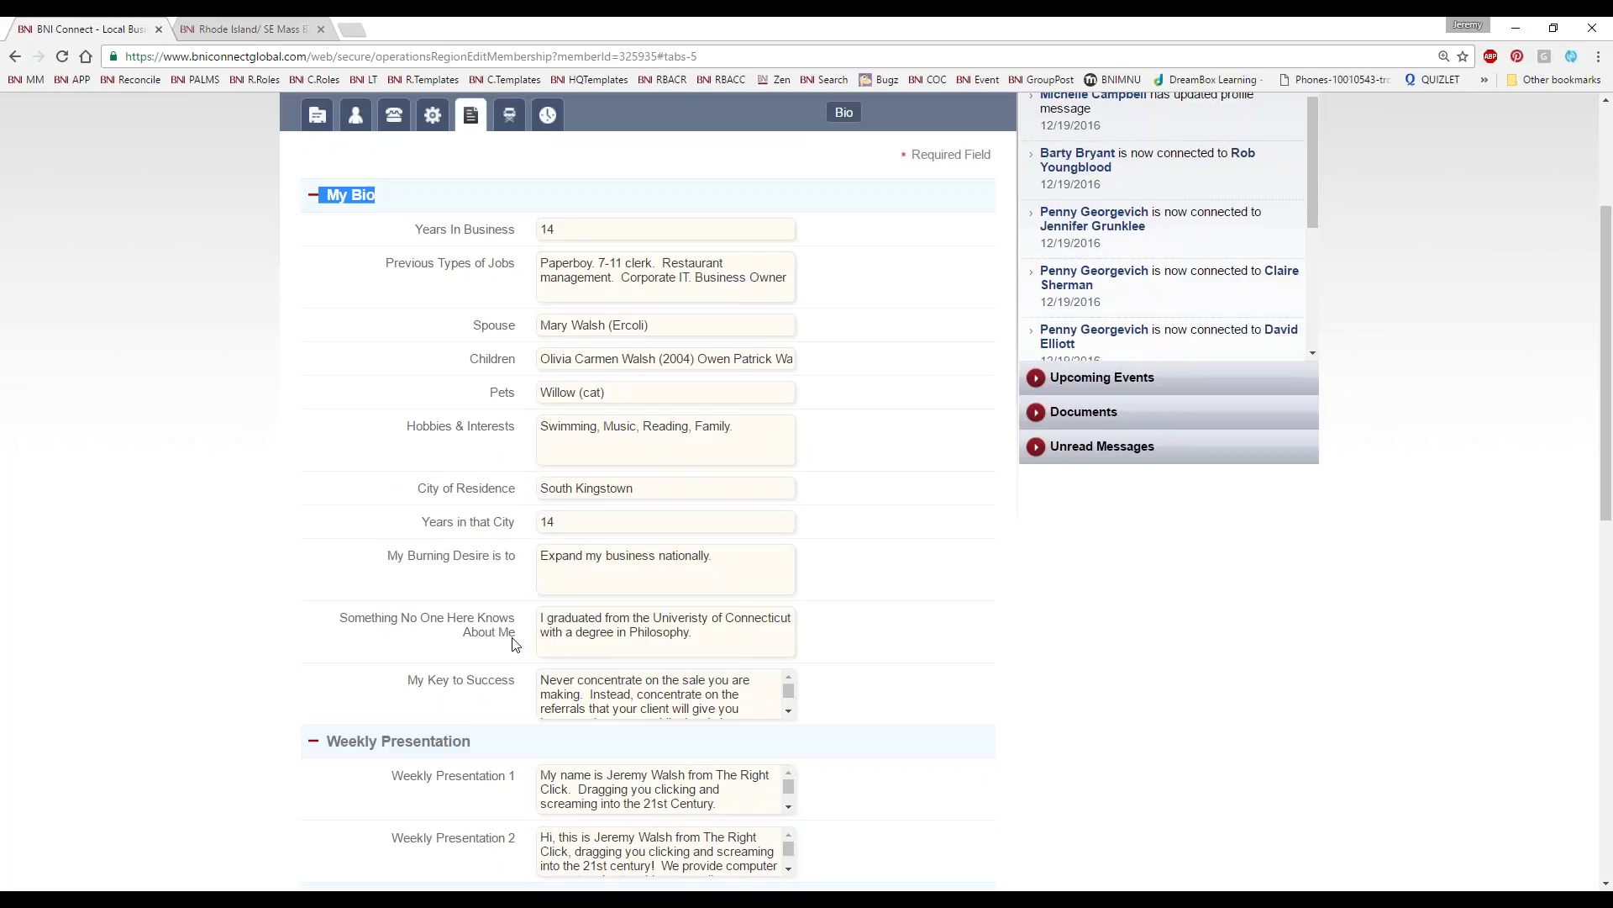
Step: Review the Weekly Presentation fields and highlight part of the Weekly Presentation 1 text
scroll(514, 643, down, 5)
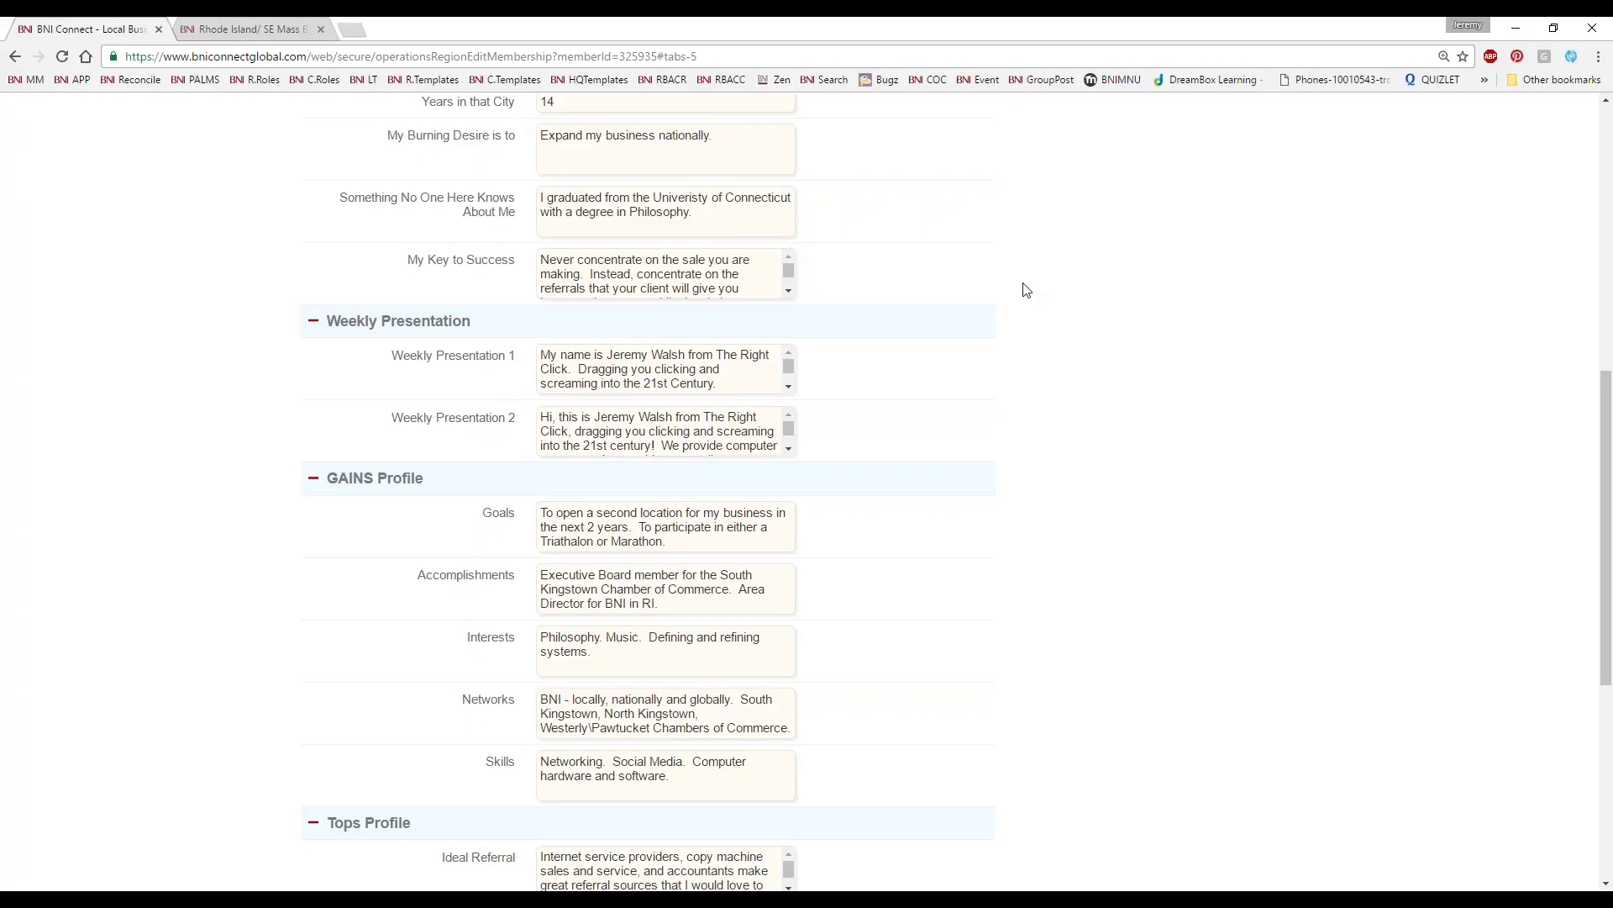
drag(585, 355, 626, 388)
click(634, 378)
scroll(636, 382, down, 2)
scroll(635, 382, up, 4)
Step: Read through the GAINS Profile and Tops Profile fields down to the end of the Bio form
scroll(1185, 572, down, 3)
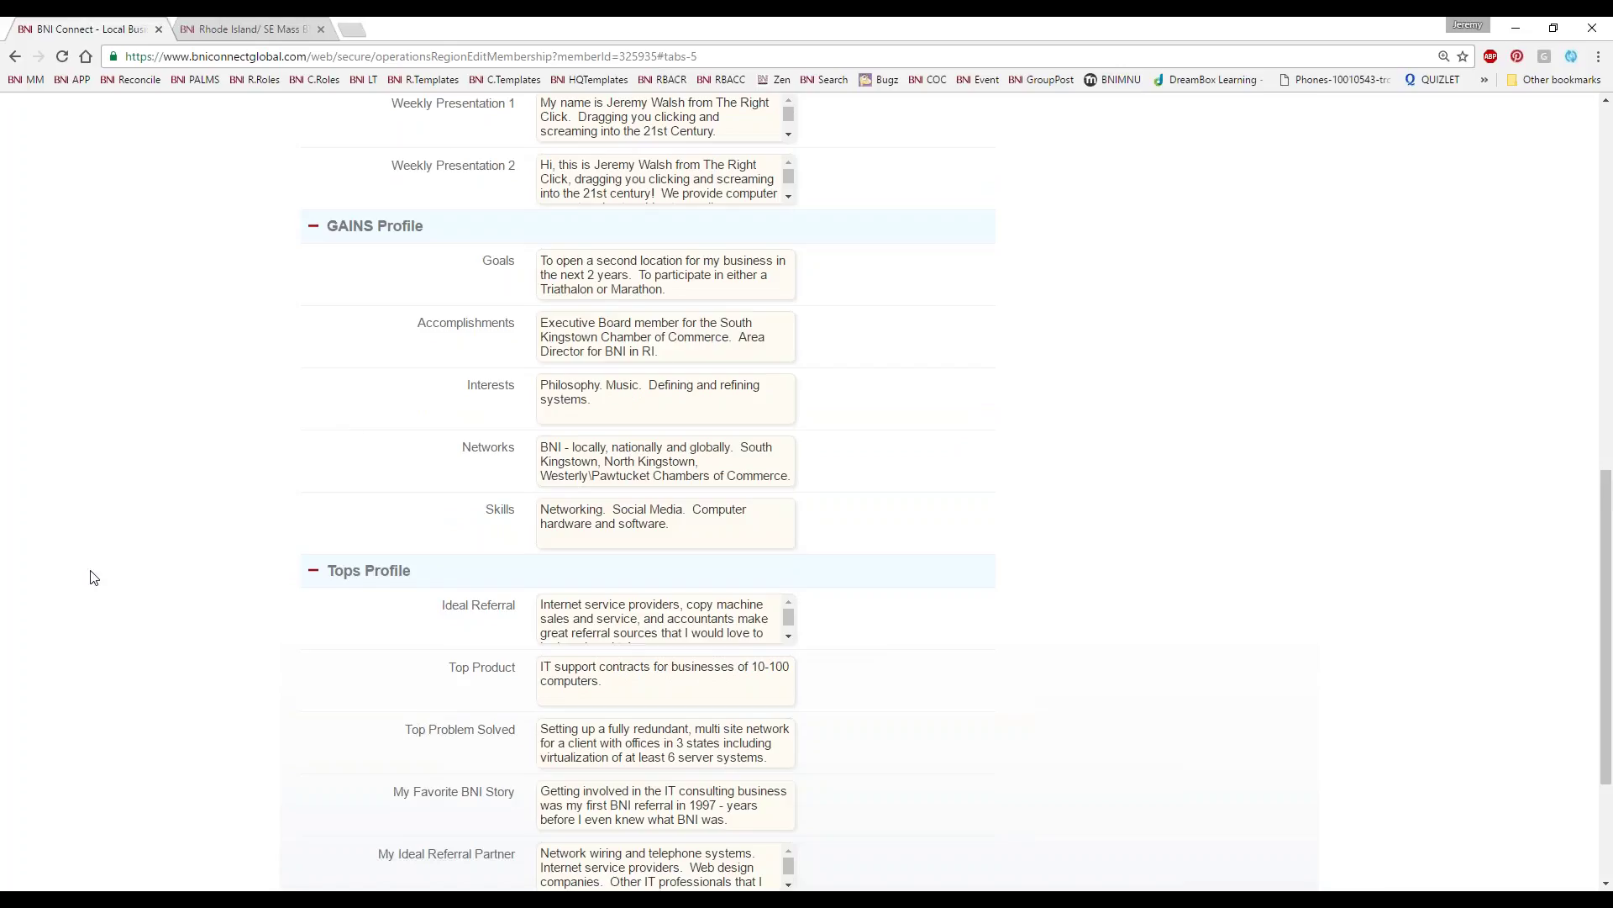
scroll(191, 548, down, 2)
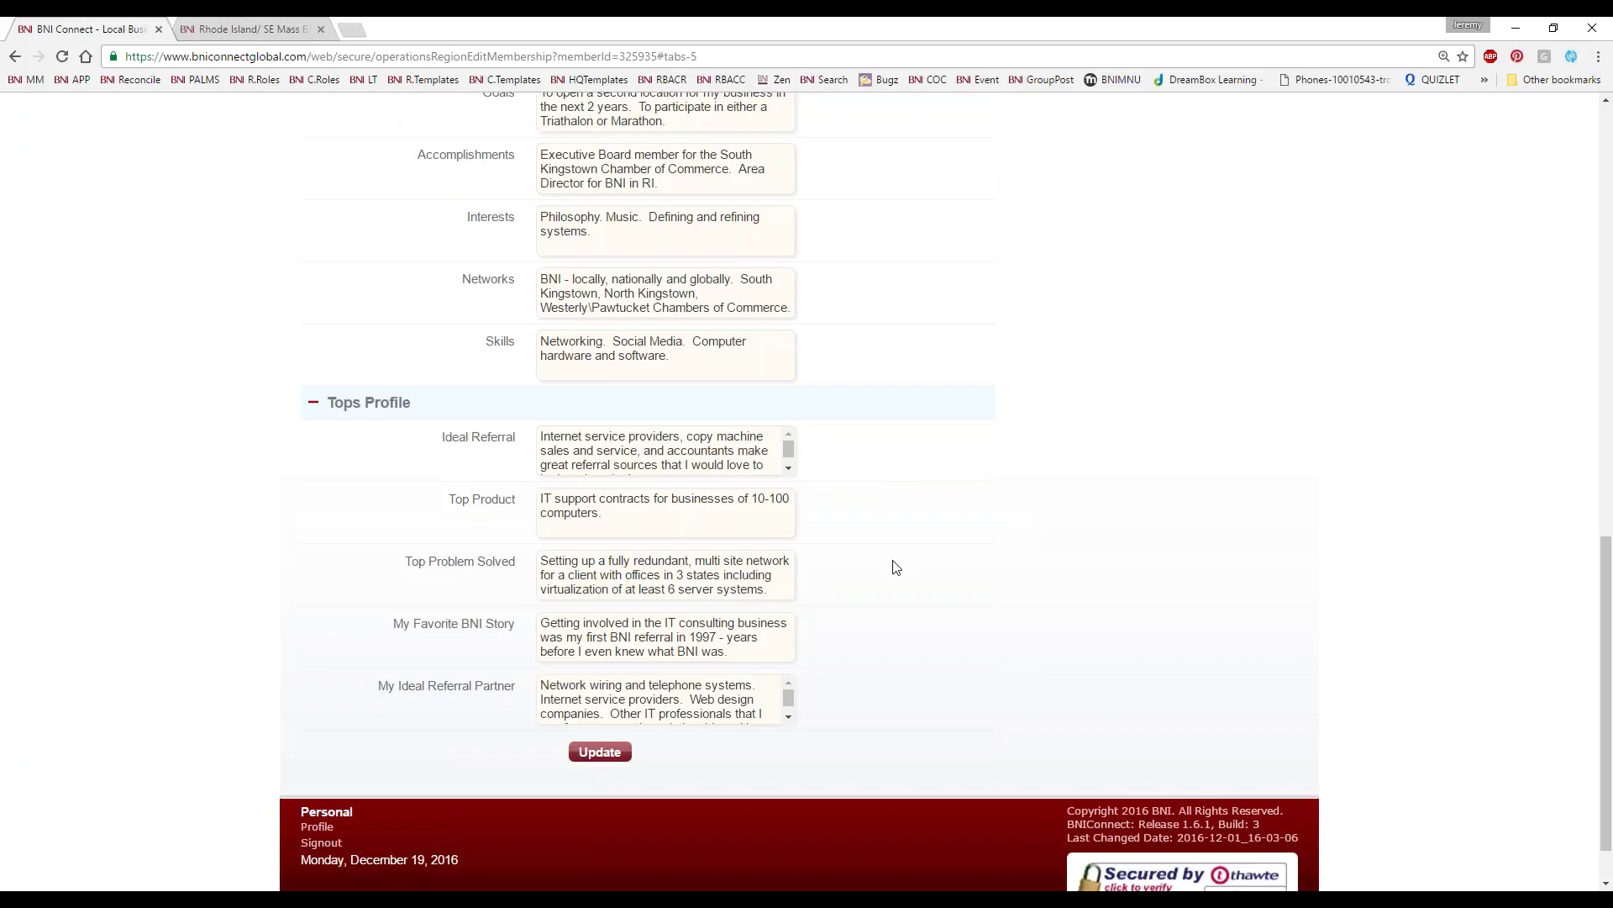
scroll(826, 558, up, 1)
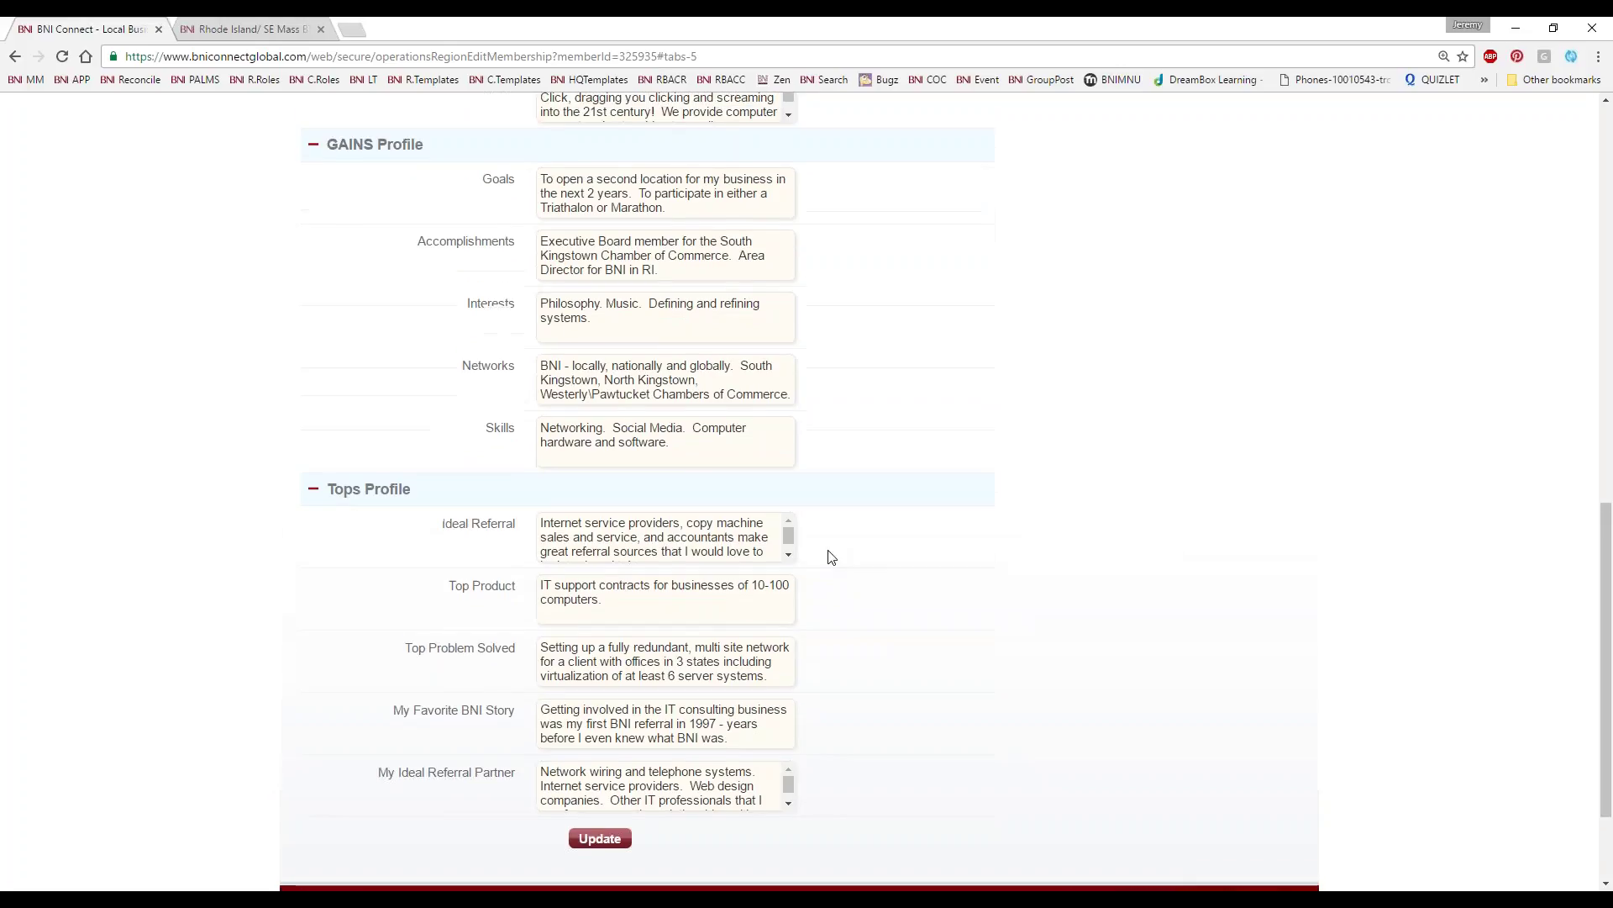
scroll(829, 558, down, 1)
Step: Open the profile section with the name and company details, and highlight text in its My Business and Keywords fields
scroll(830, 557, up, 15)
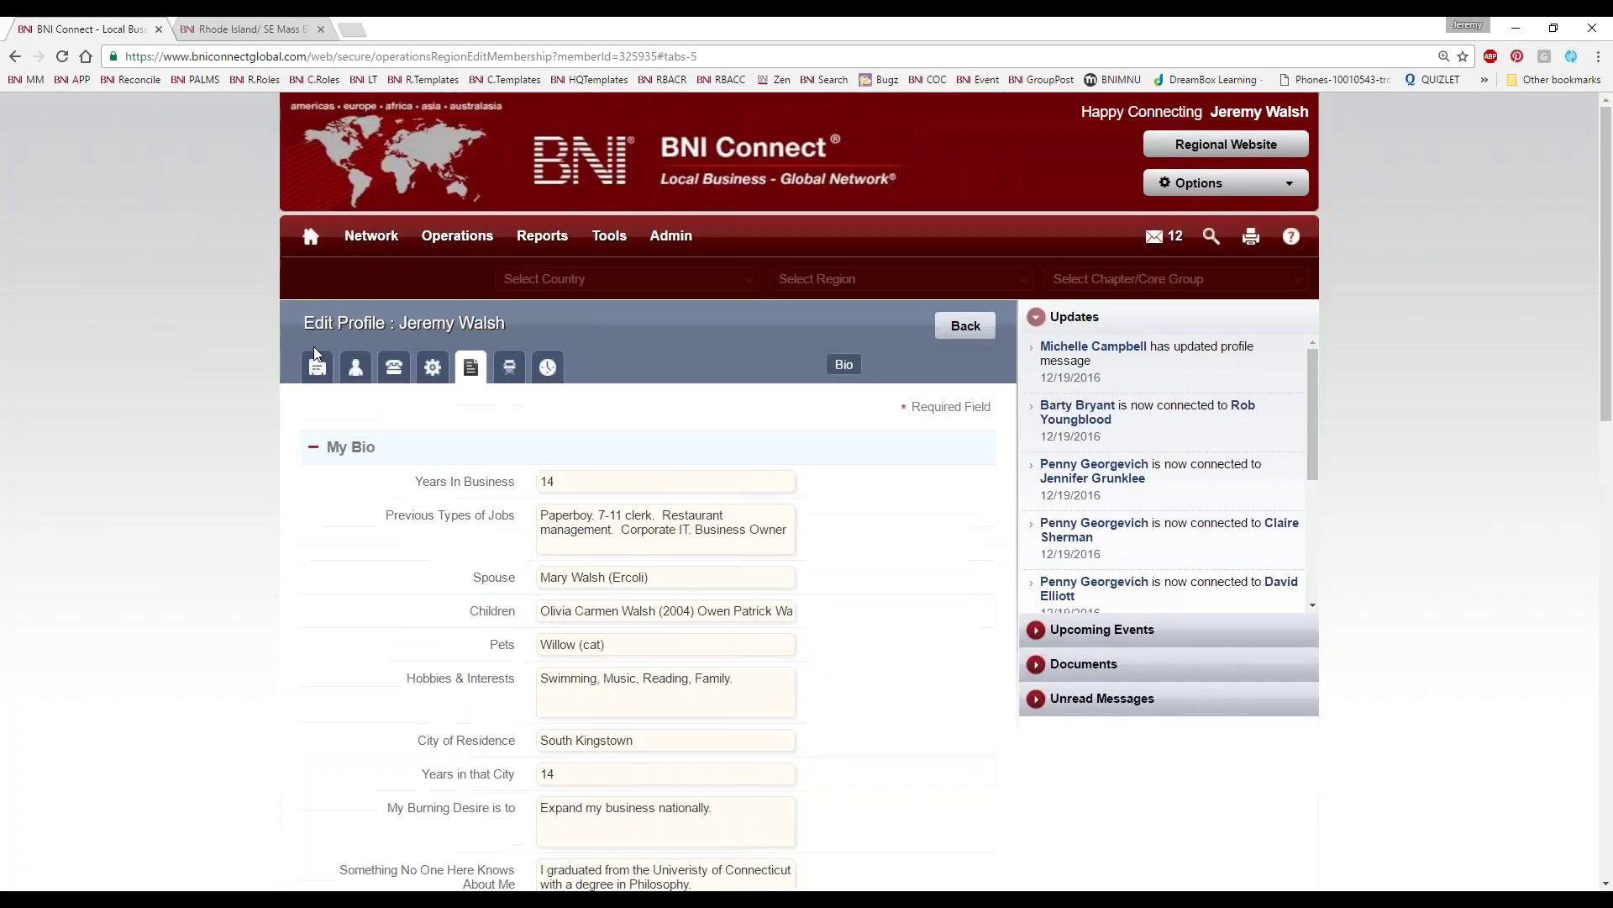
click(318, 366)
scroll(389, 475, down, 5)
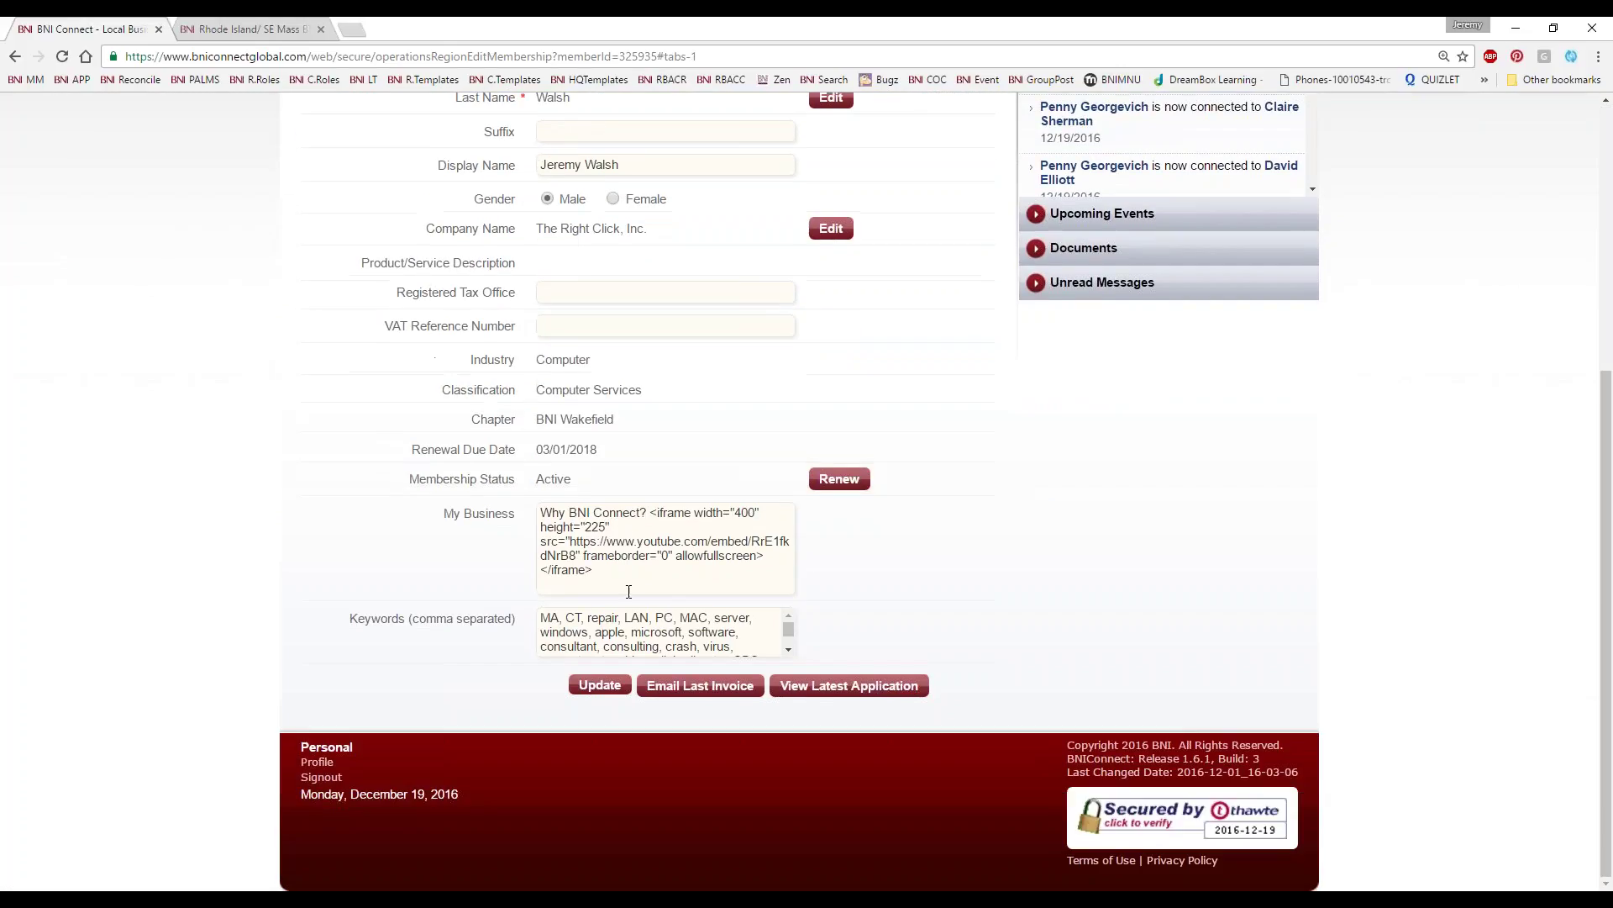
drag(606, 528, 757, 562)
drag(722, 632, 252, 563)
Step: Open the User Profile section and look at the profile image and company logo options
scroll(252, 563, up, 5)
click(353, 370)
scroll(333, 597, down, 2)
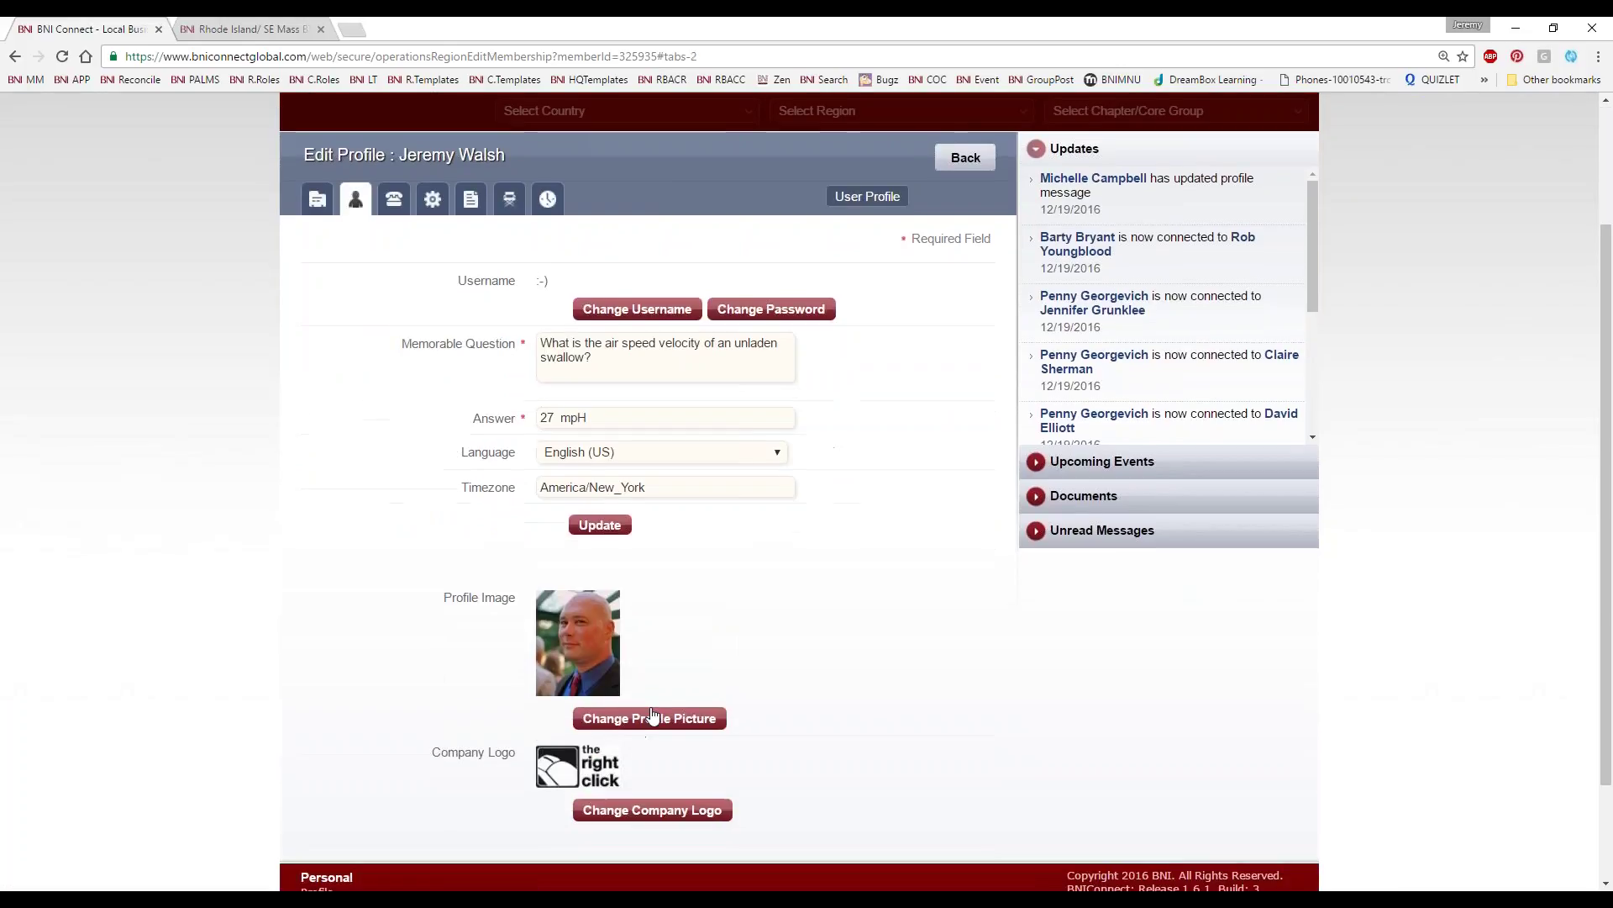
Step: Return to the Bio section and go over its fields again through to the Tops Profile
scroll(333, 596, up, 2)
click(472, 370)
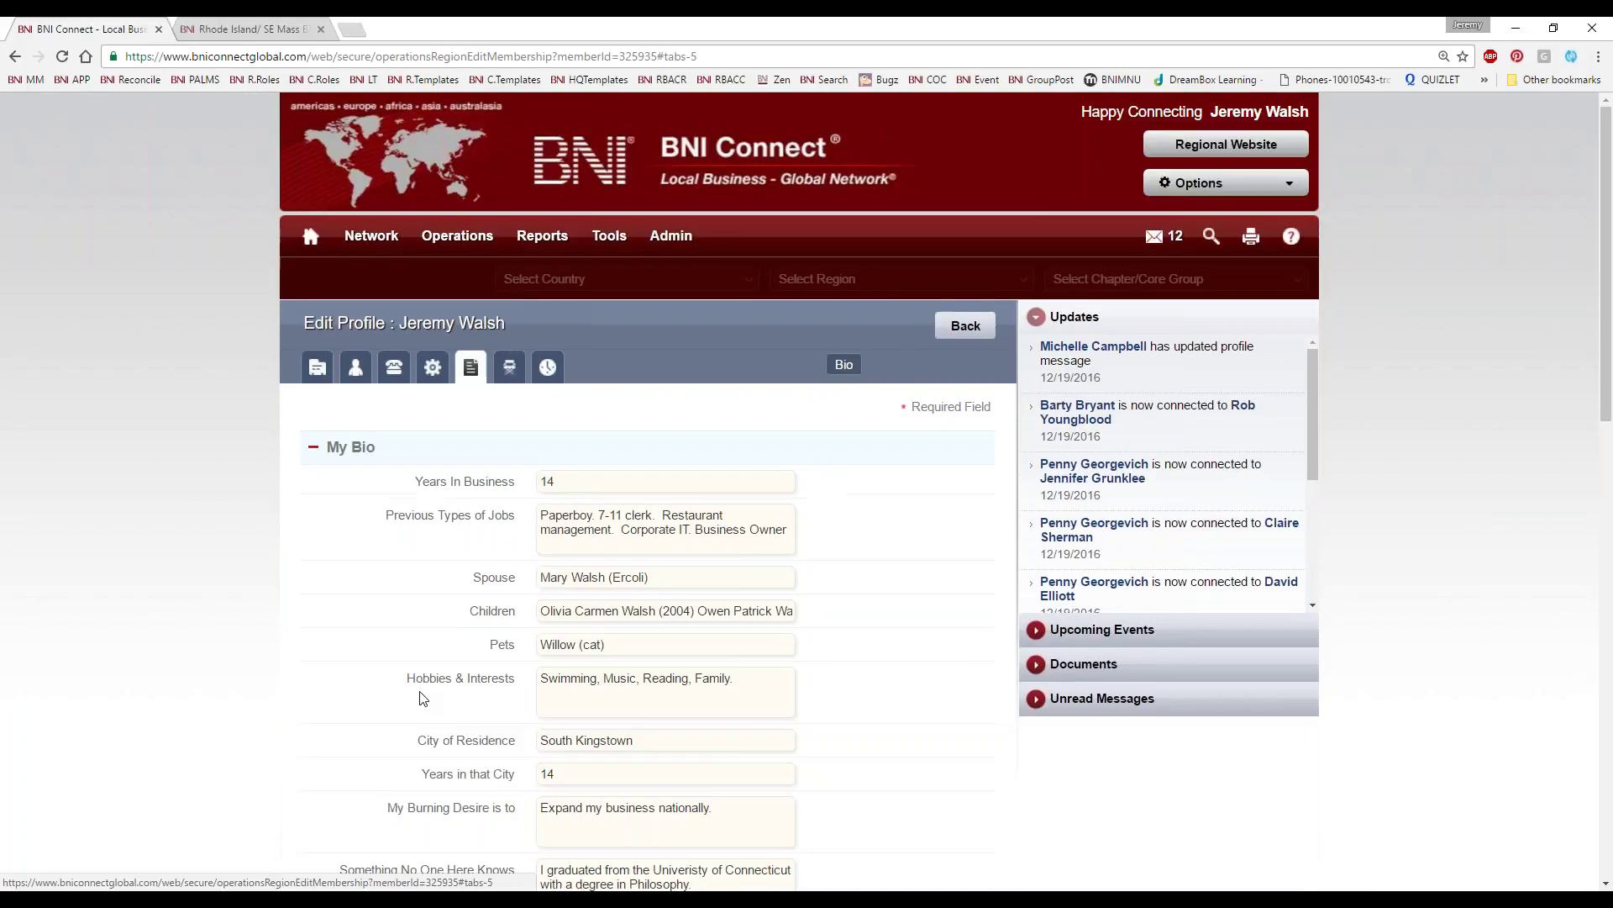
scroll(414, 698, down, 3)
scroll(413, 698, down, 5)
scroll(396, 641, down, 4)
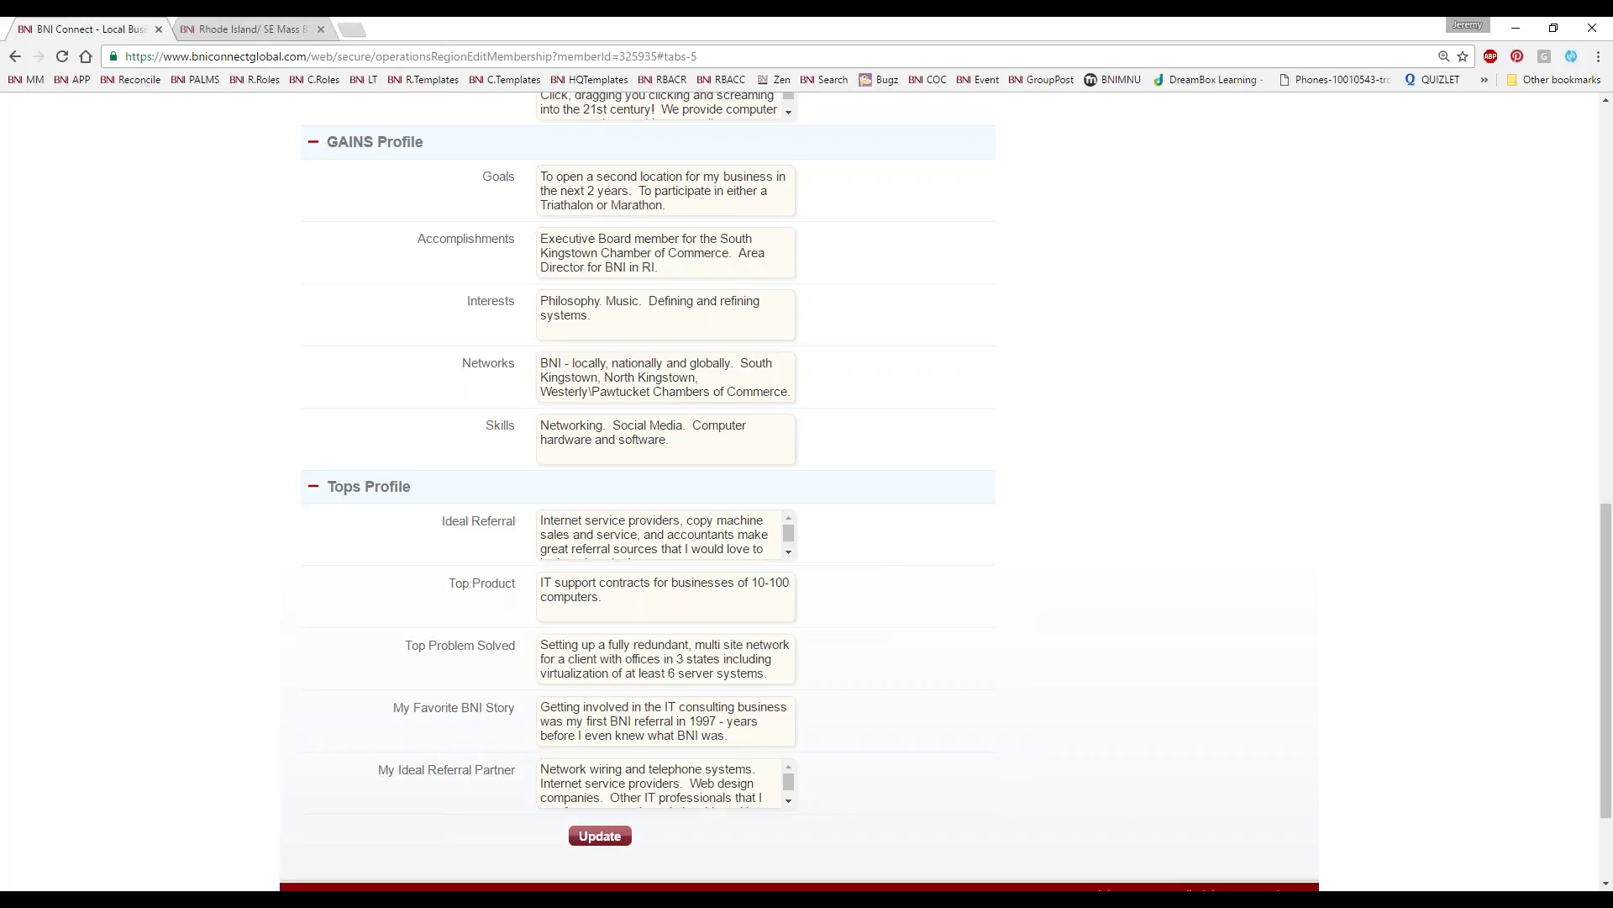
Step: Look over the profile section that follows Bio, and open the Training History
scroll(1369, 605, up, 15)
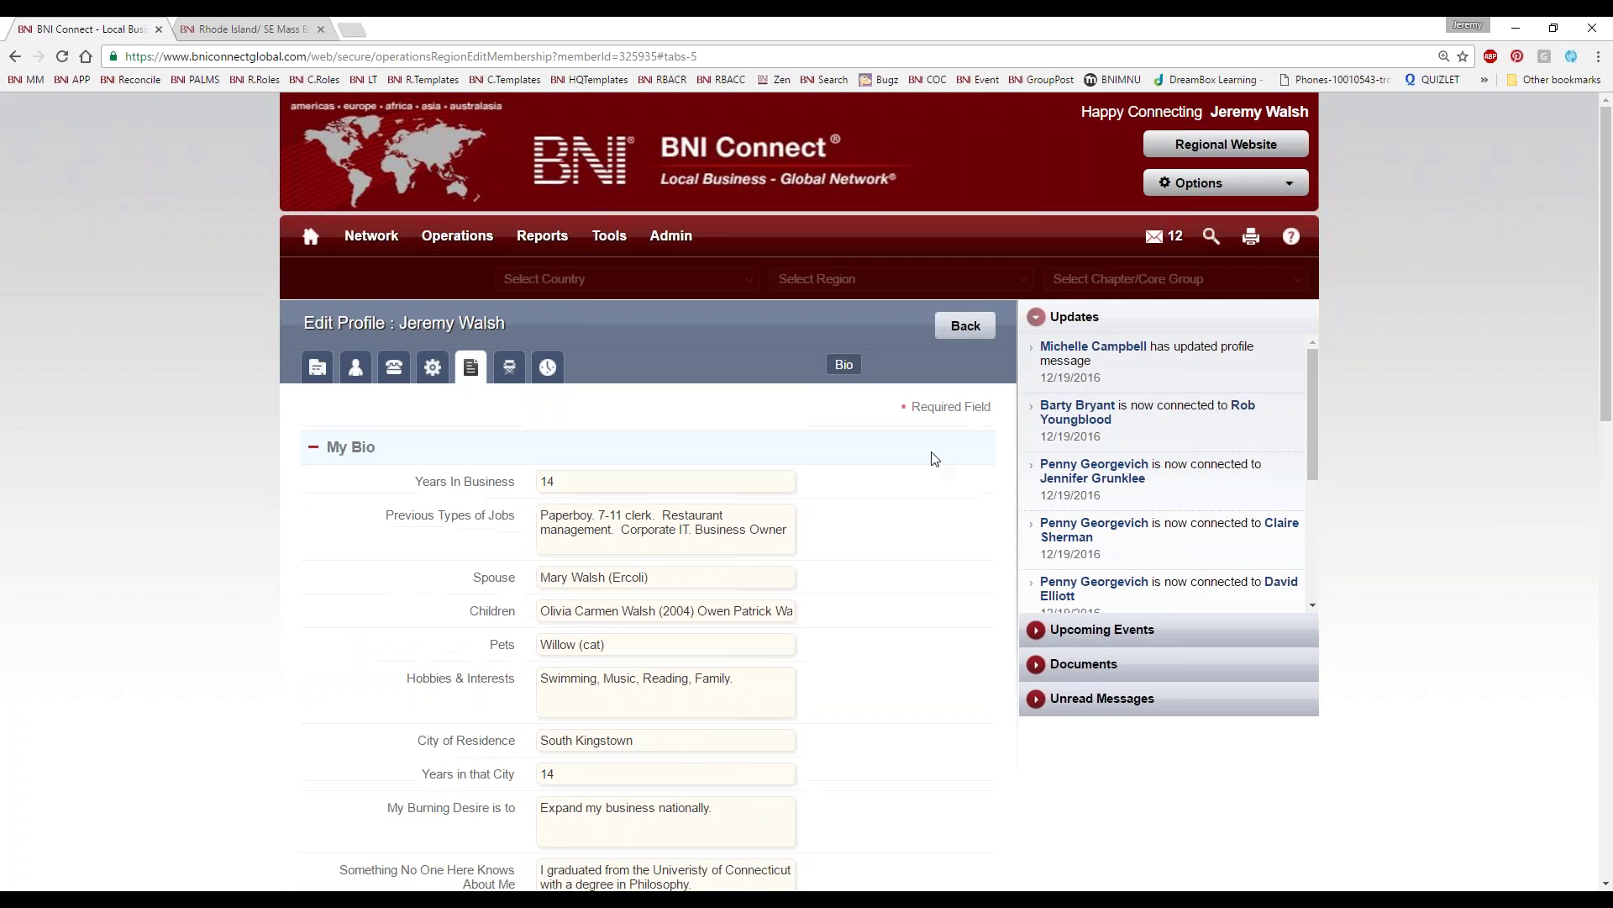
click(509, 366)
scroll(827, 612, down, 3)
scroll(642, 616, up, 3)
click(548, 366)
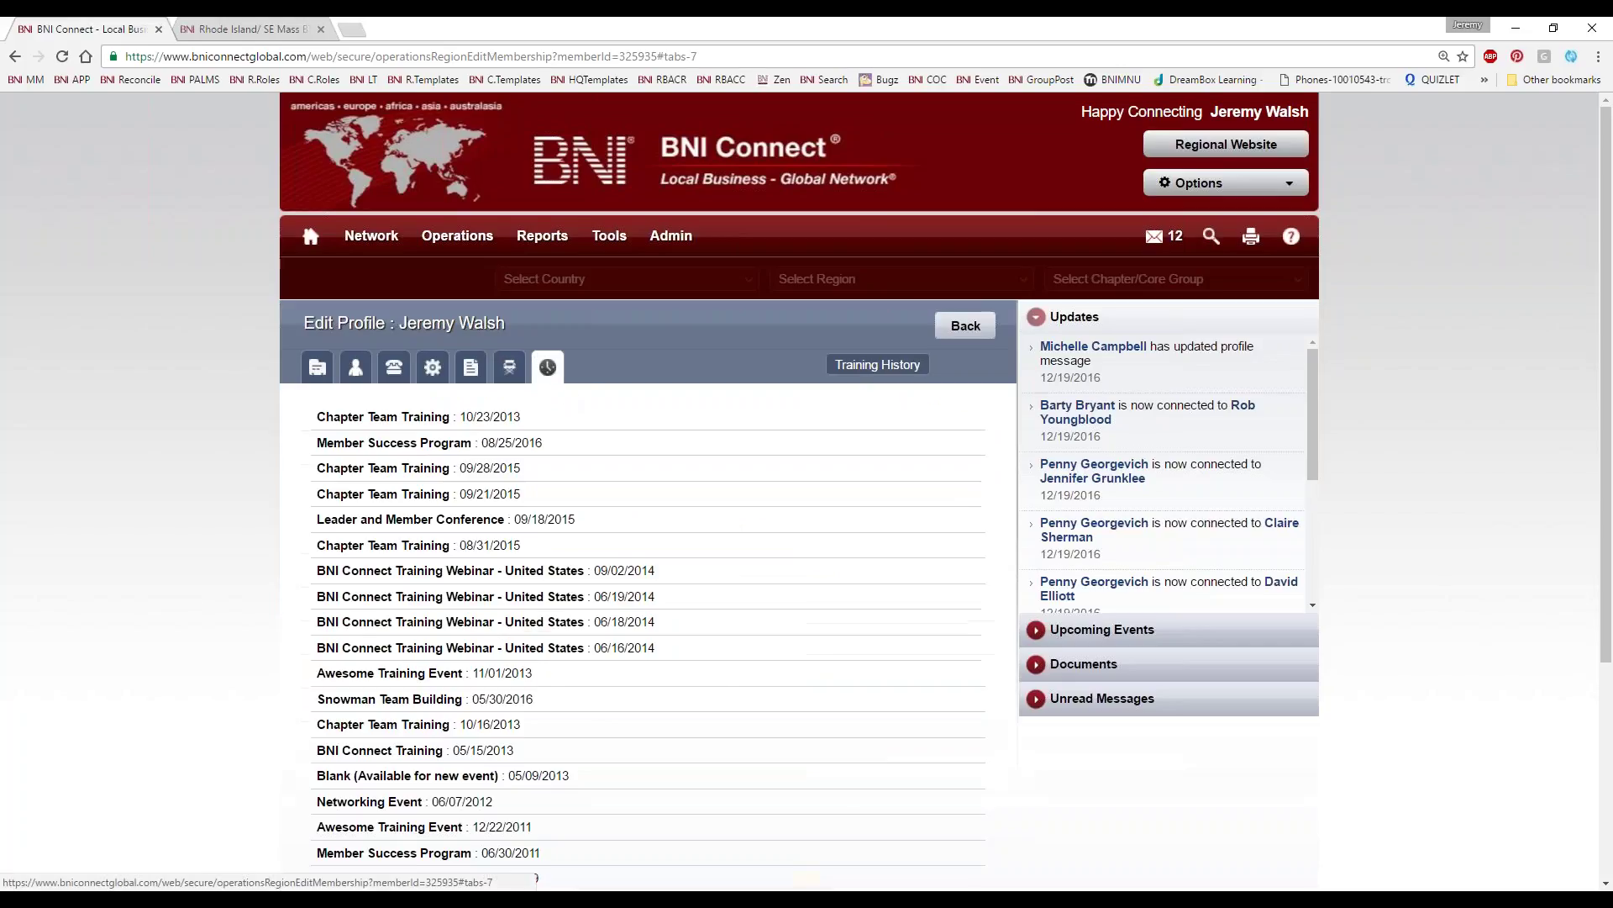
Step: Look through the Training History list, return to the Main Profile section and submit the profile update
scroll(807, 555, down, 2)
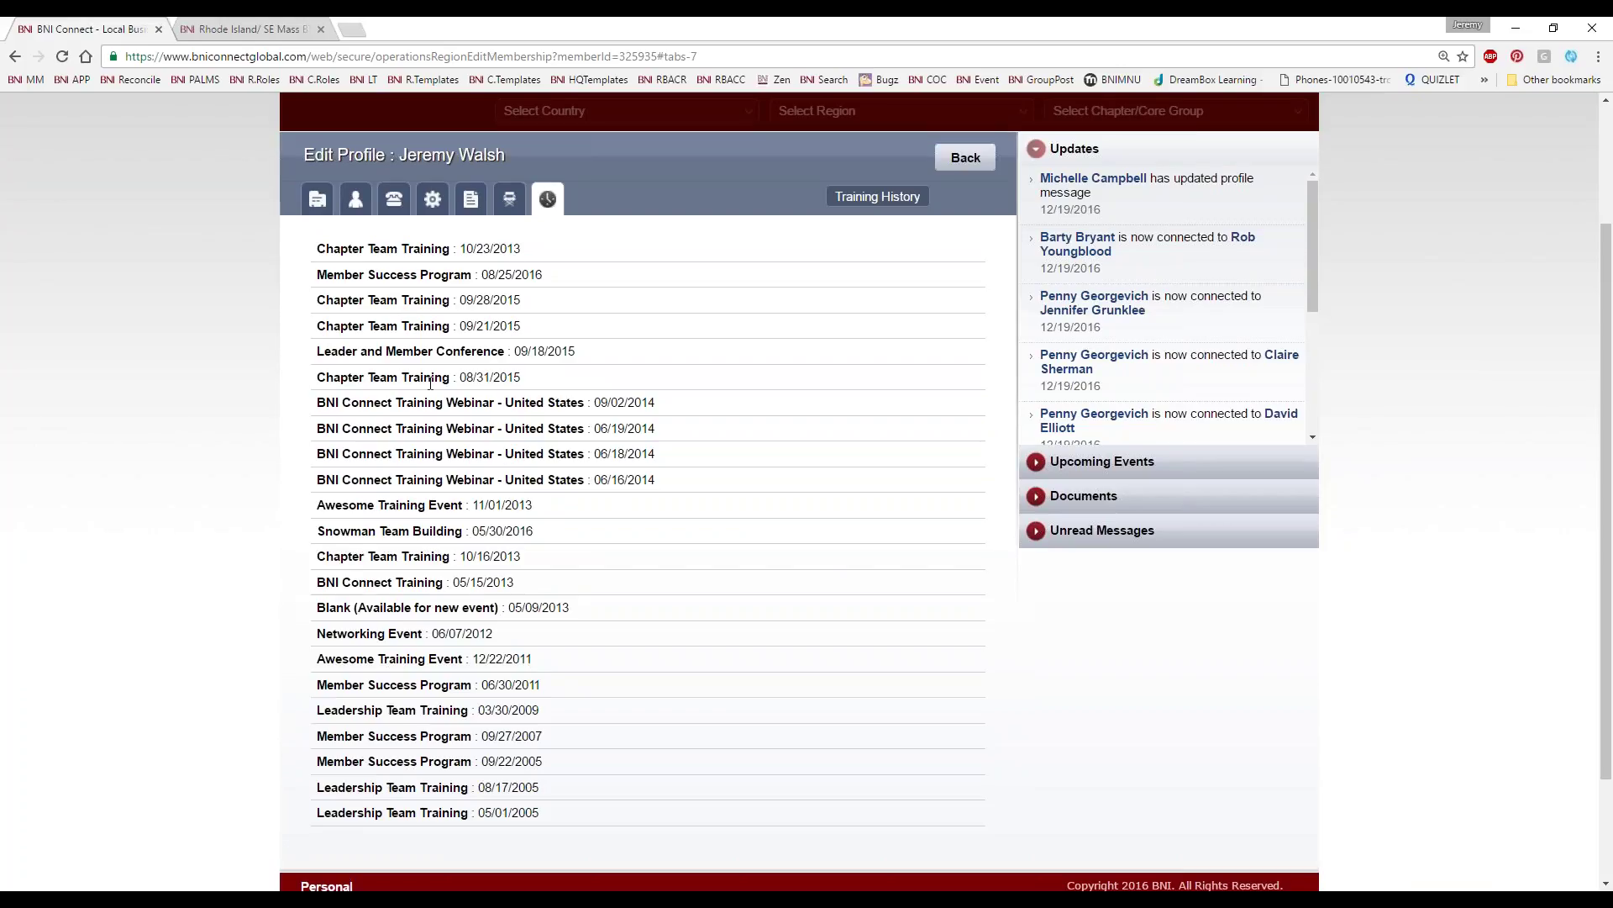
click(318, 199)
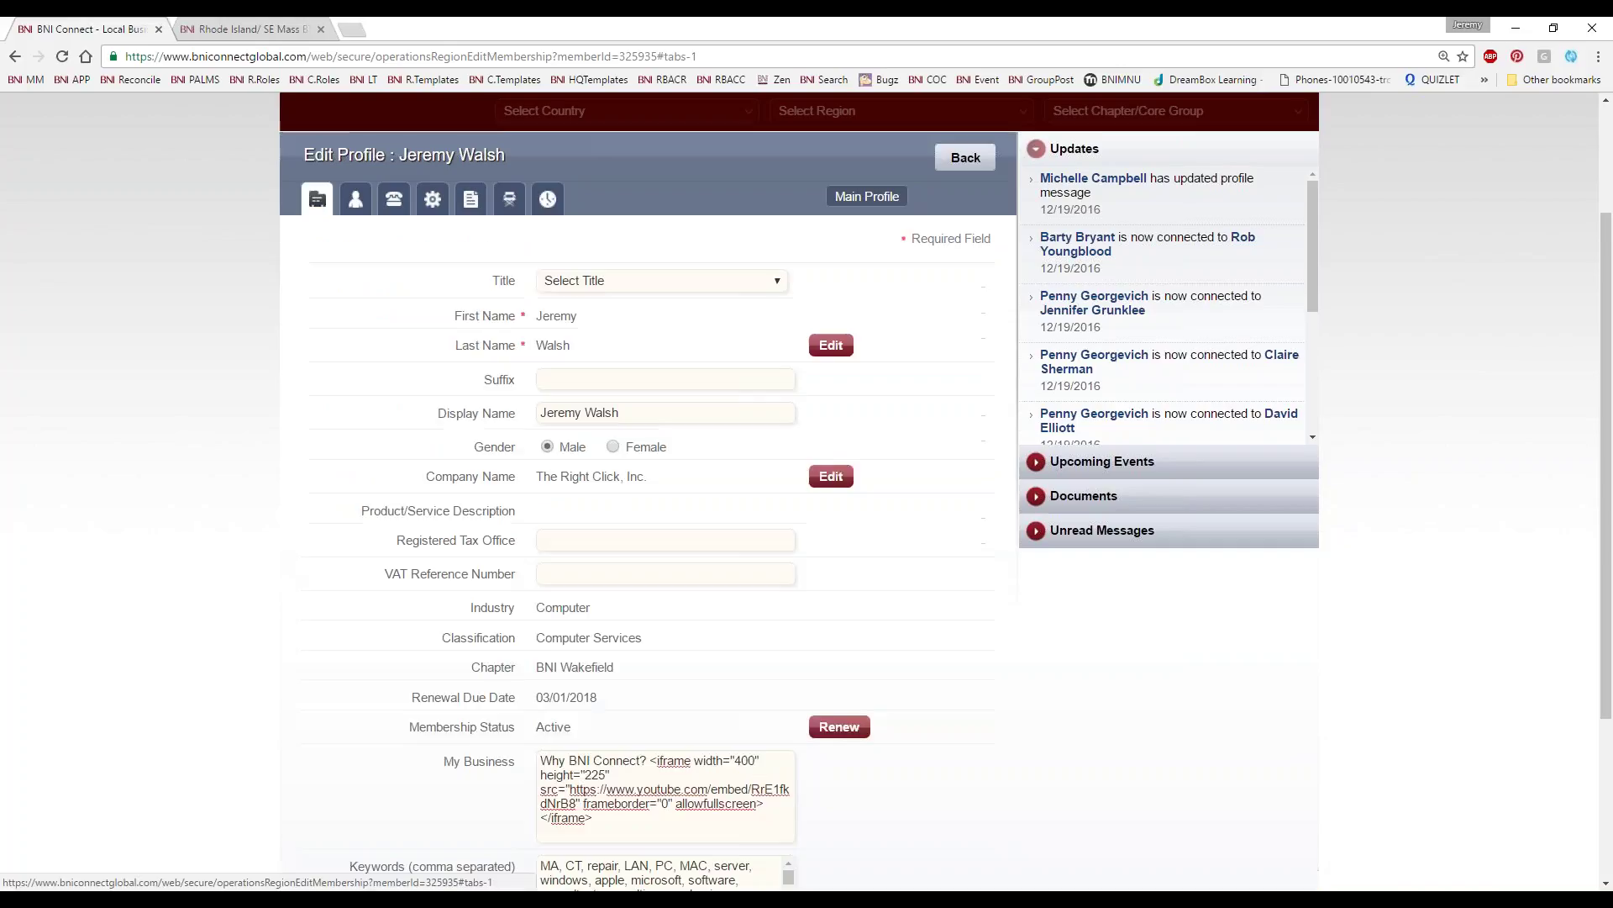
scroll(151, 486, down, 5)
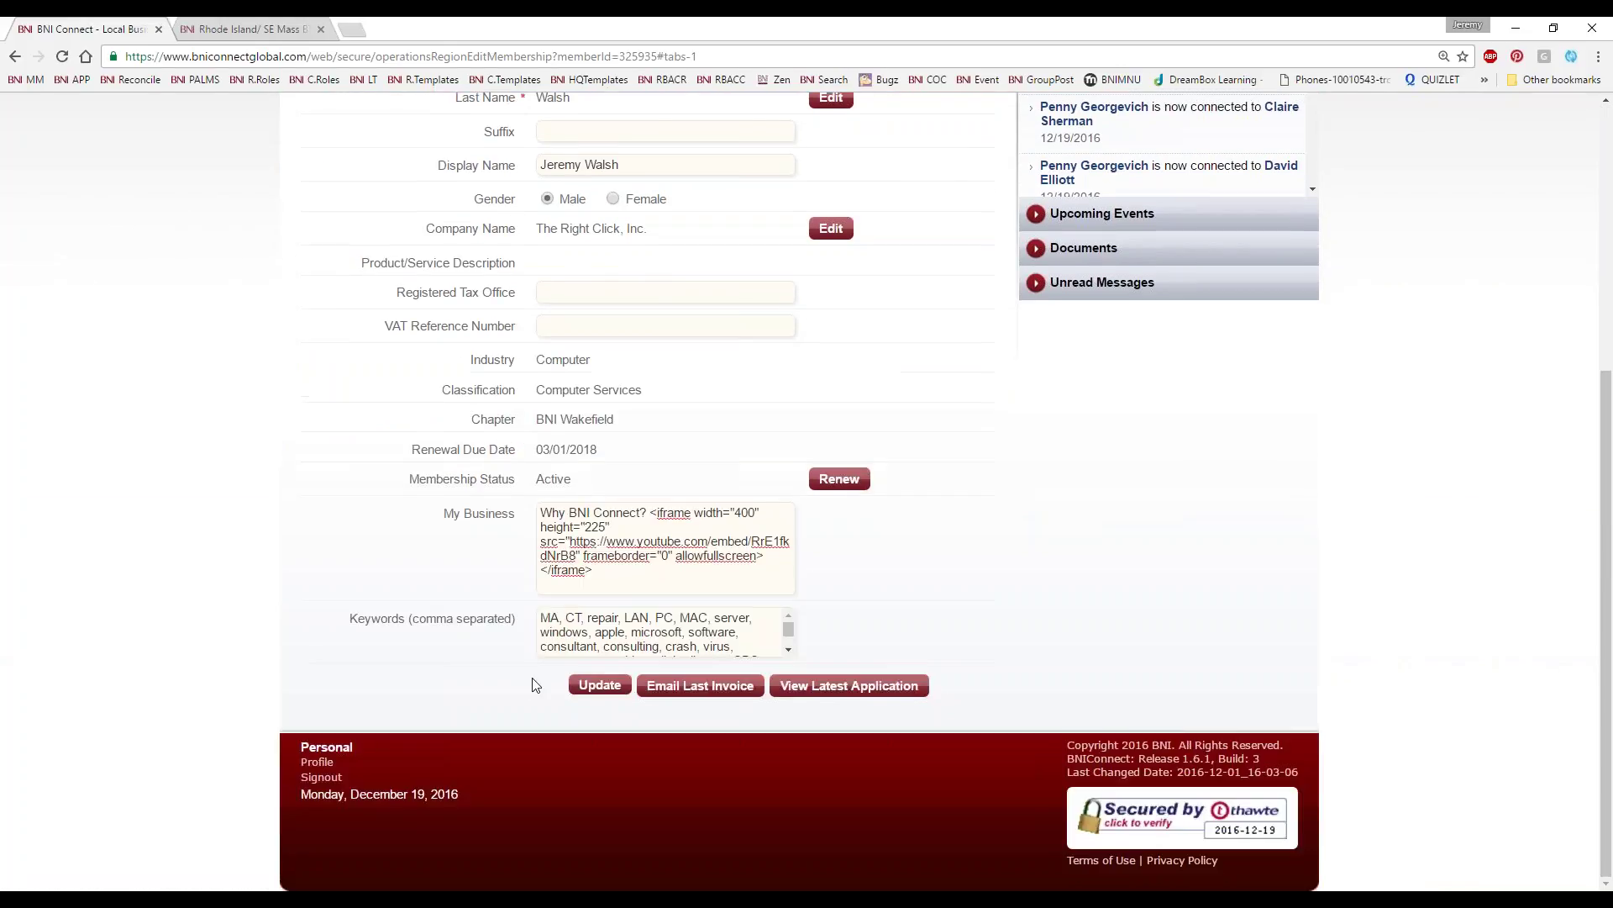
click(615, 694)
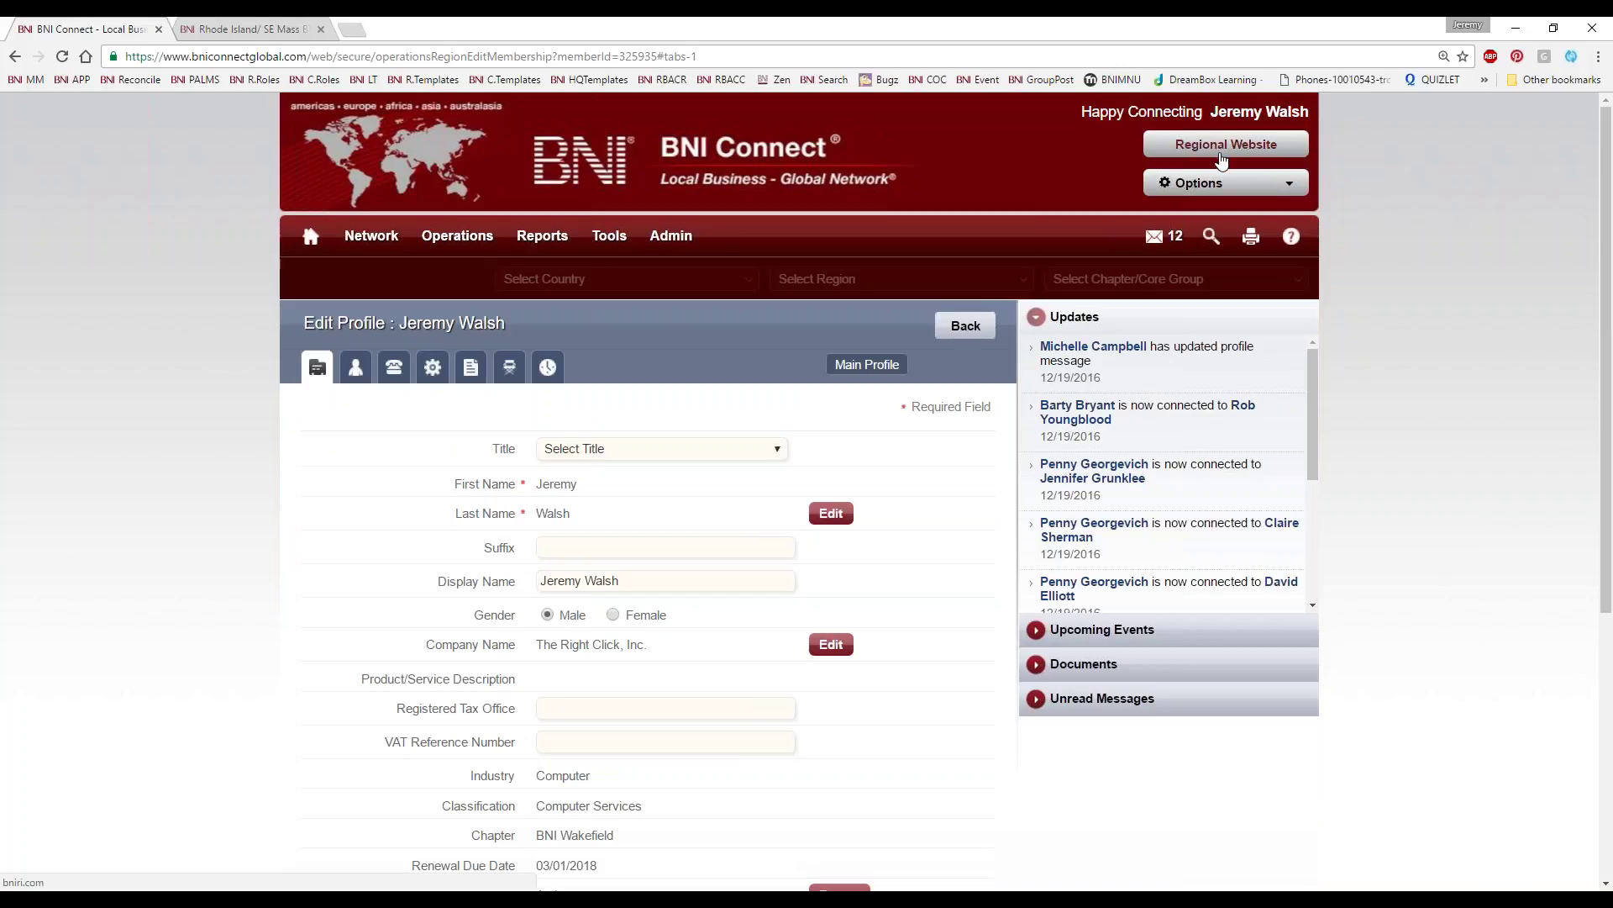
Step: Open the personal profile page and look over its Profile section
scroll(971, 478, down, 5)
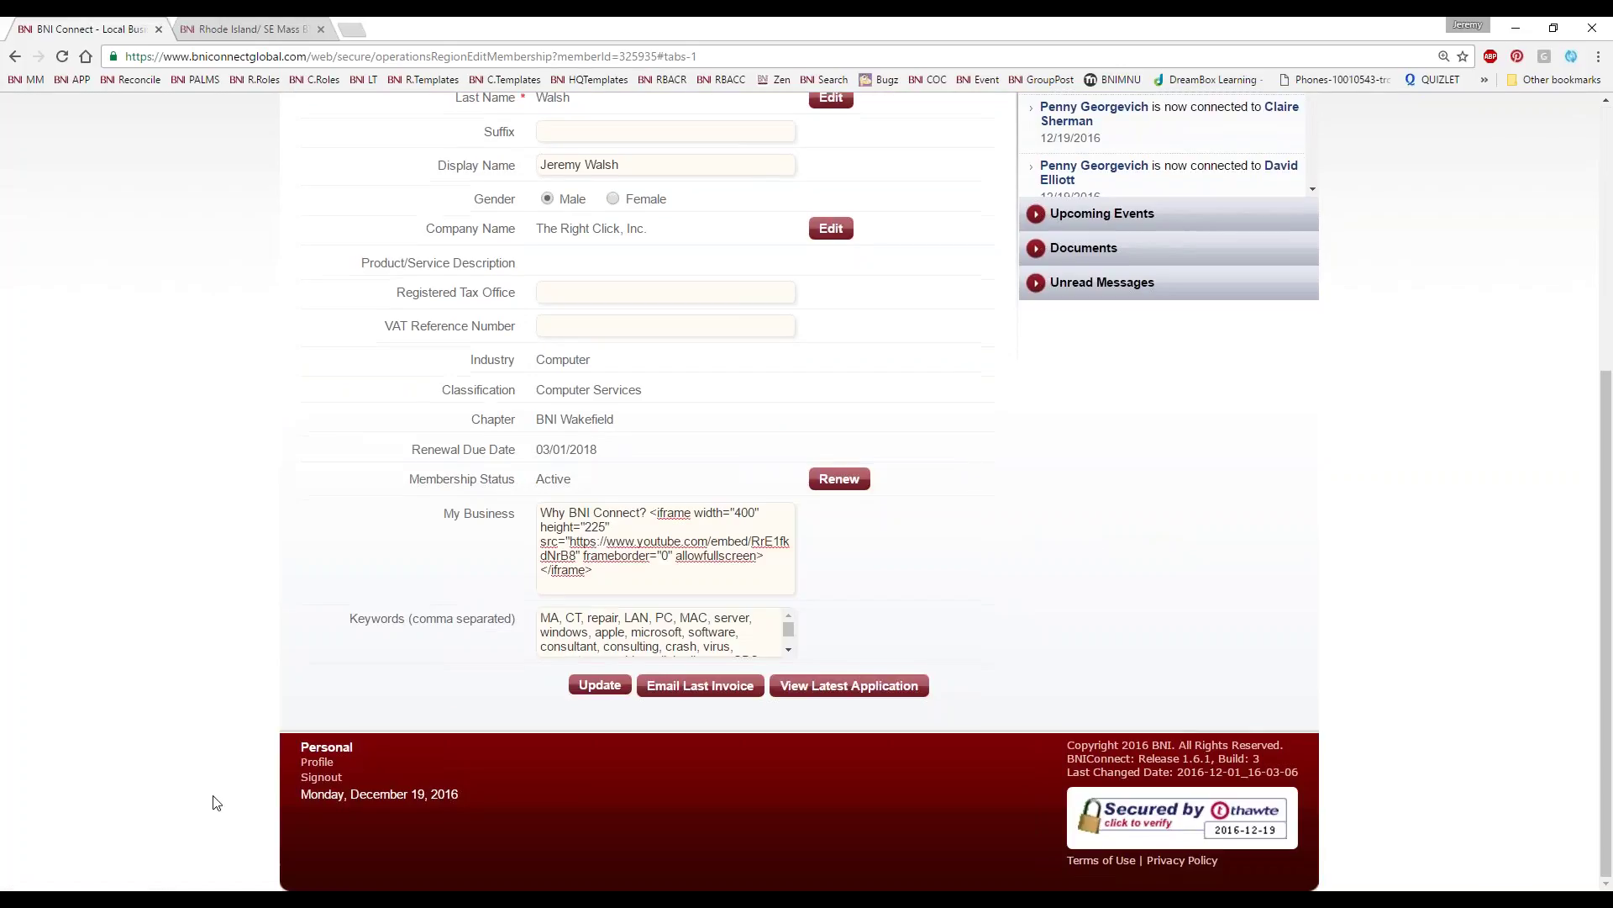
click(311, 764)
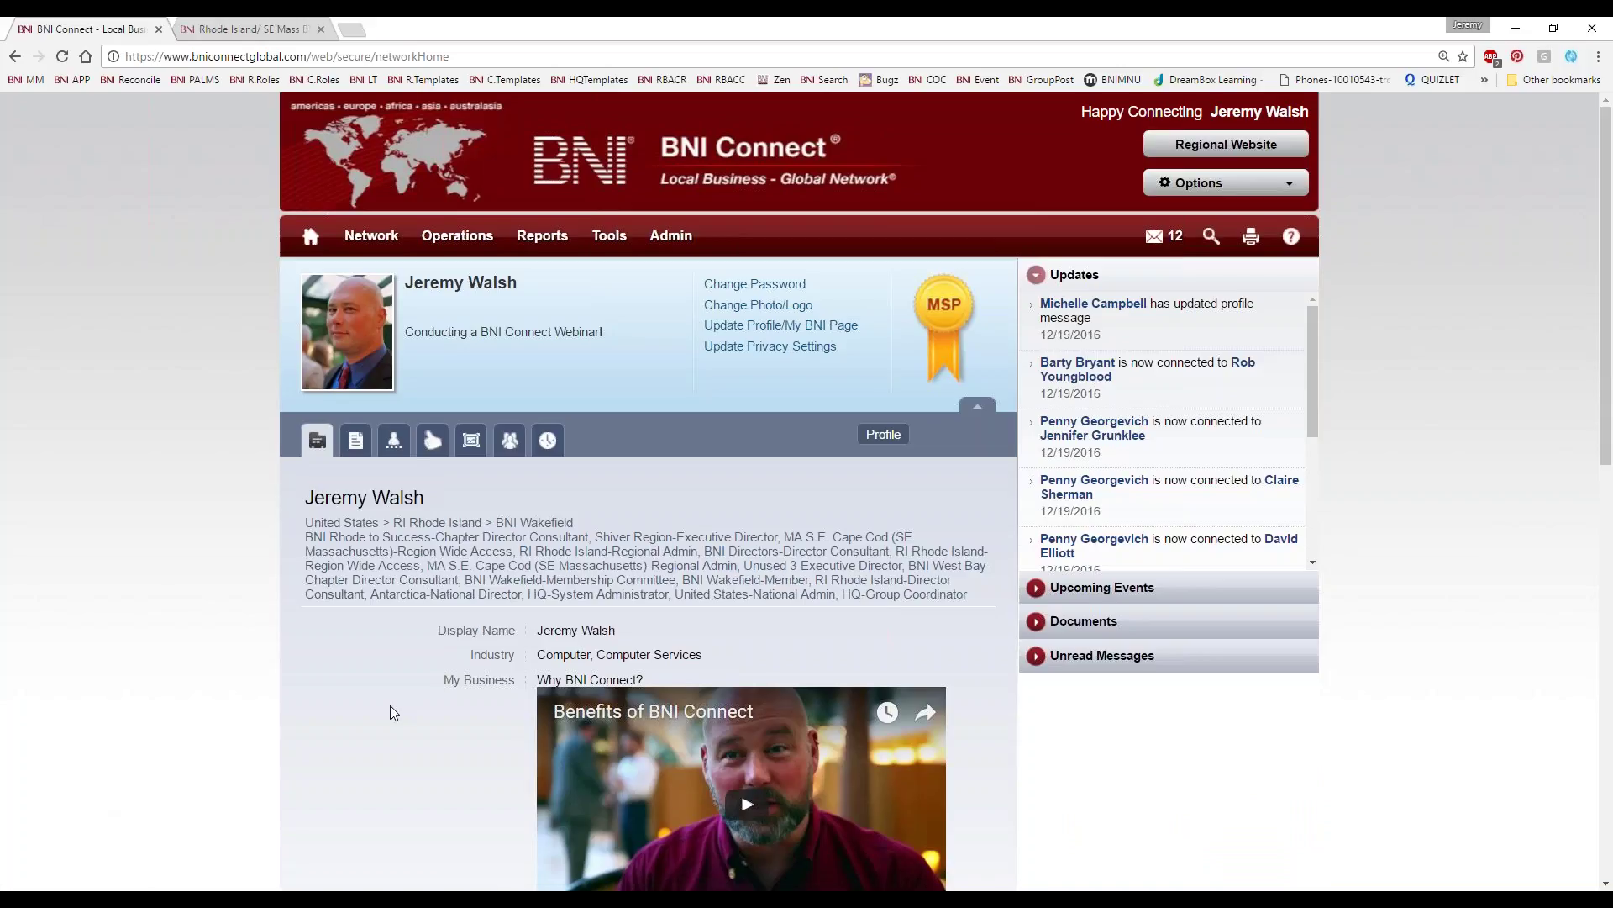
scroll(391, 710, down, 7)
scroll(390, 710, up, 7)
Step: Look over the pictures on the profile page, and enlarge and close the Kudos quote picture
click(471, 442)
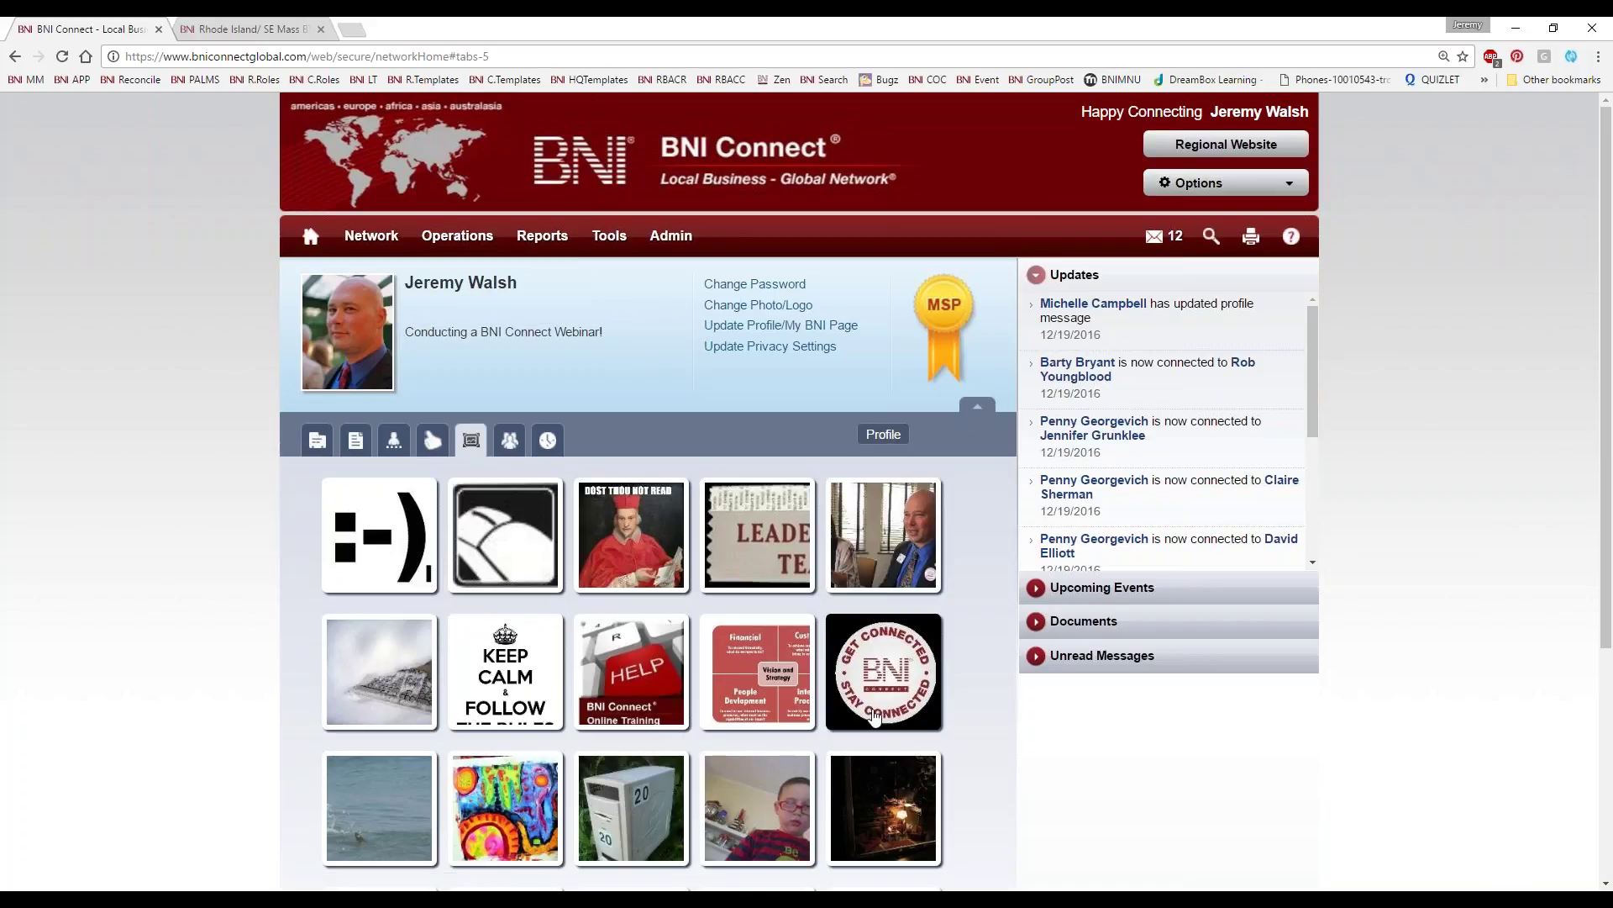
scroll(337, 588, down, 3)
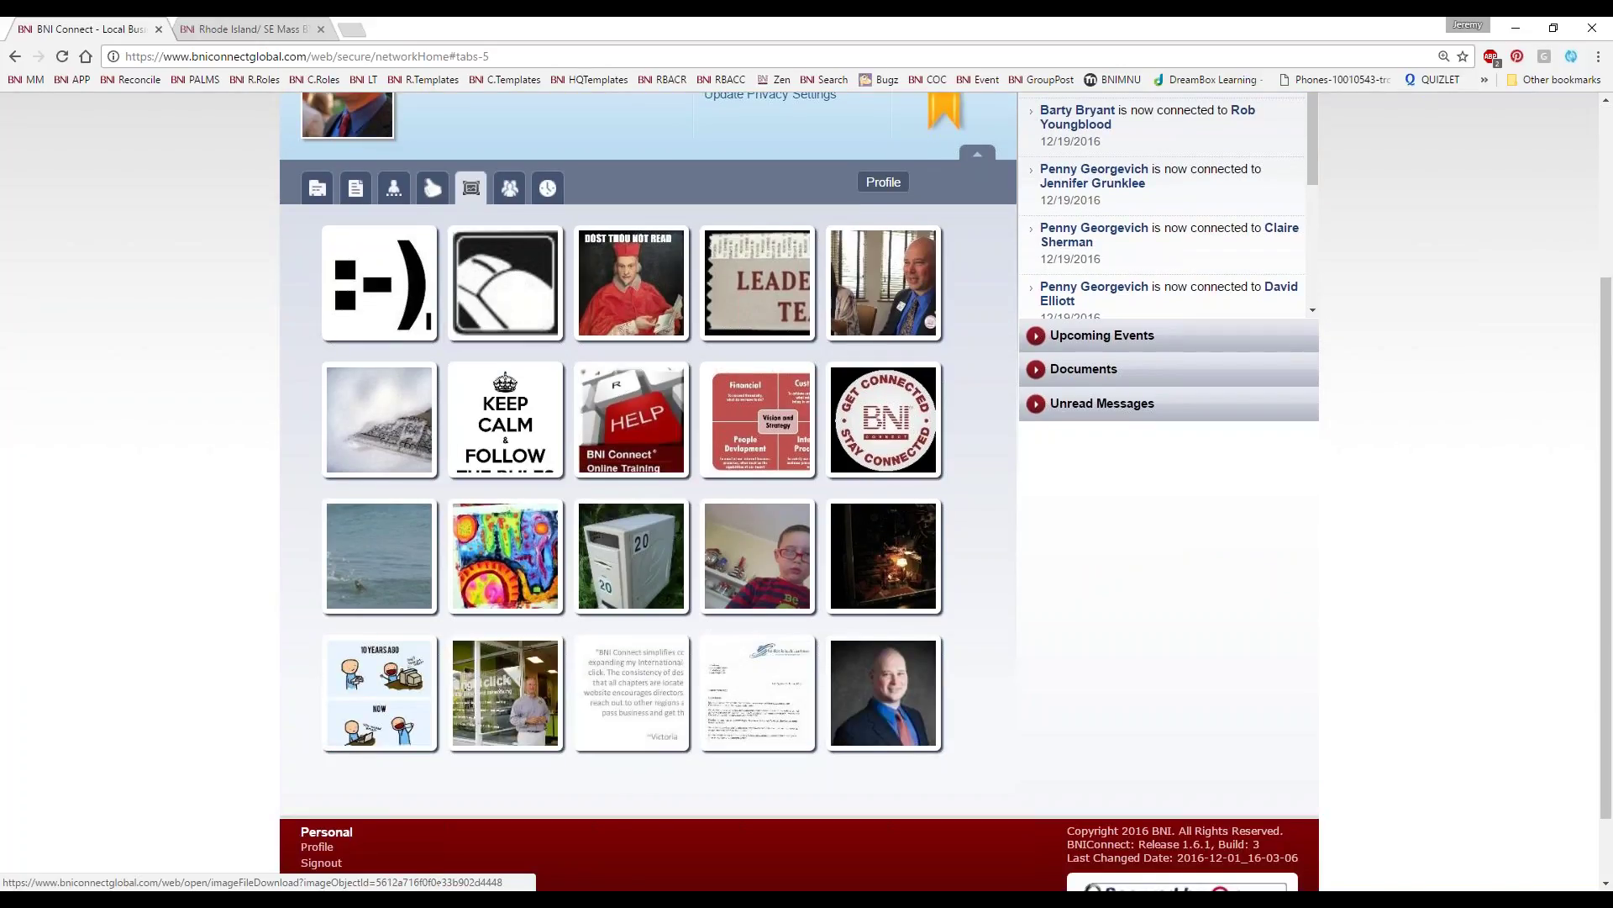
click(647, 696)
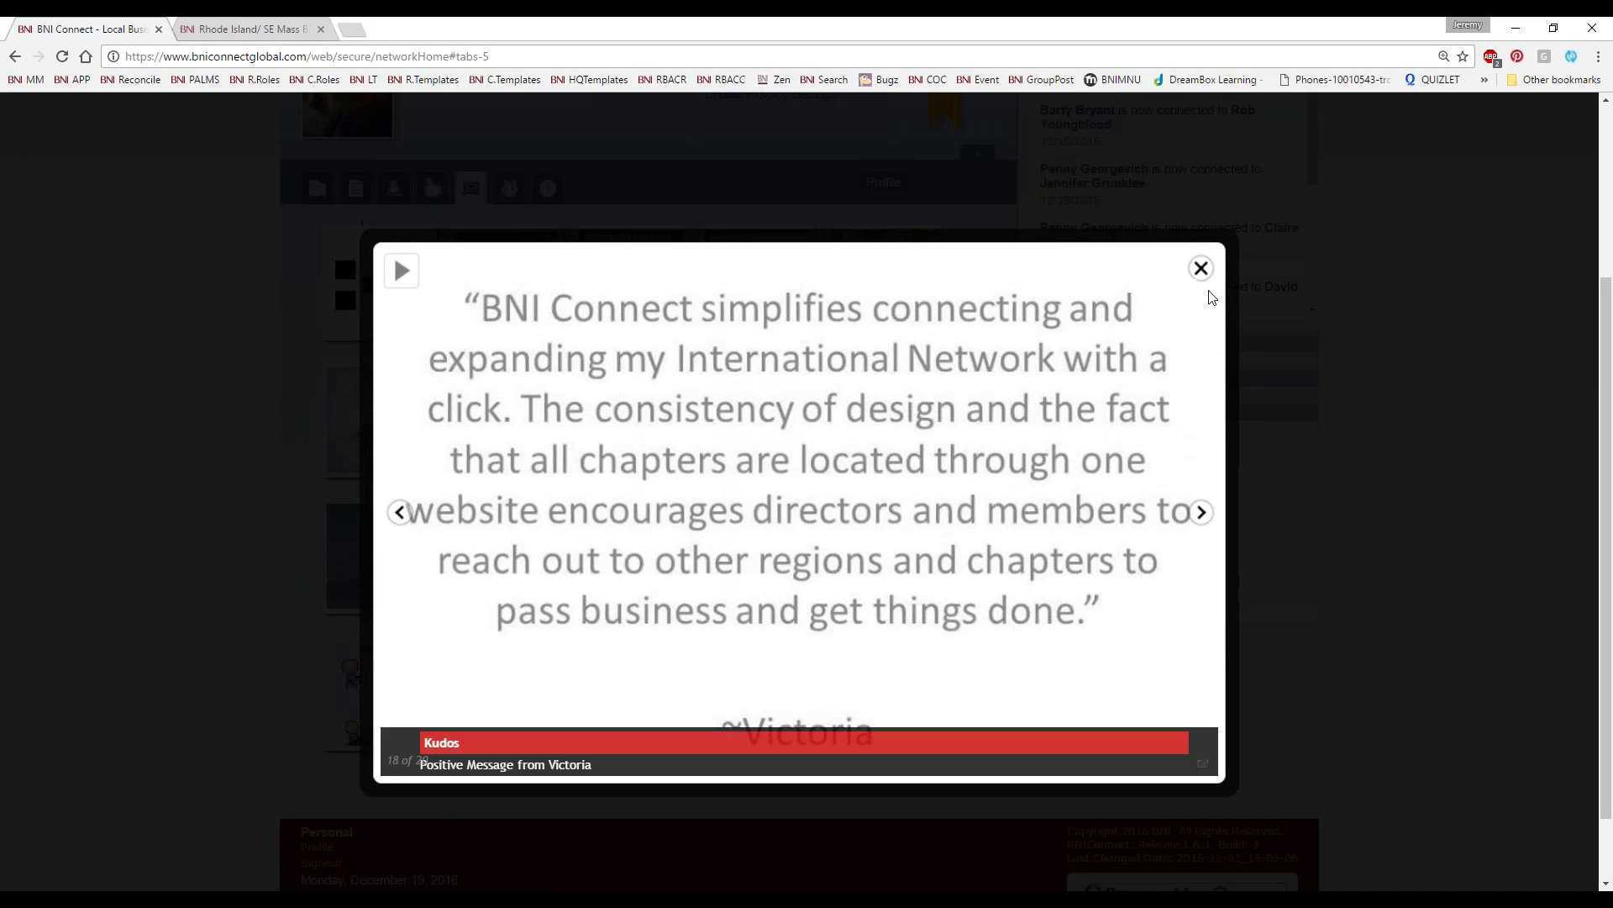
click(1203, 267)
scroll(99, 562, up, 3)
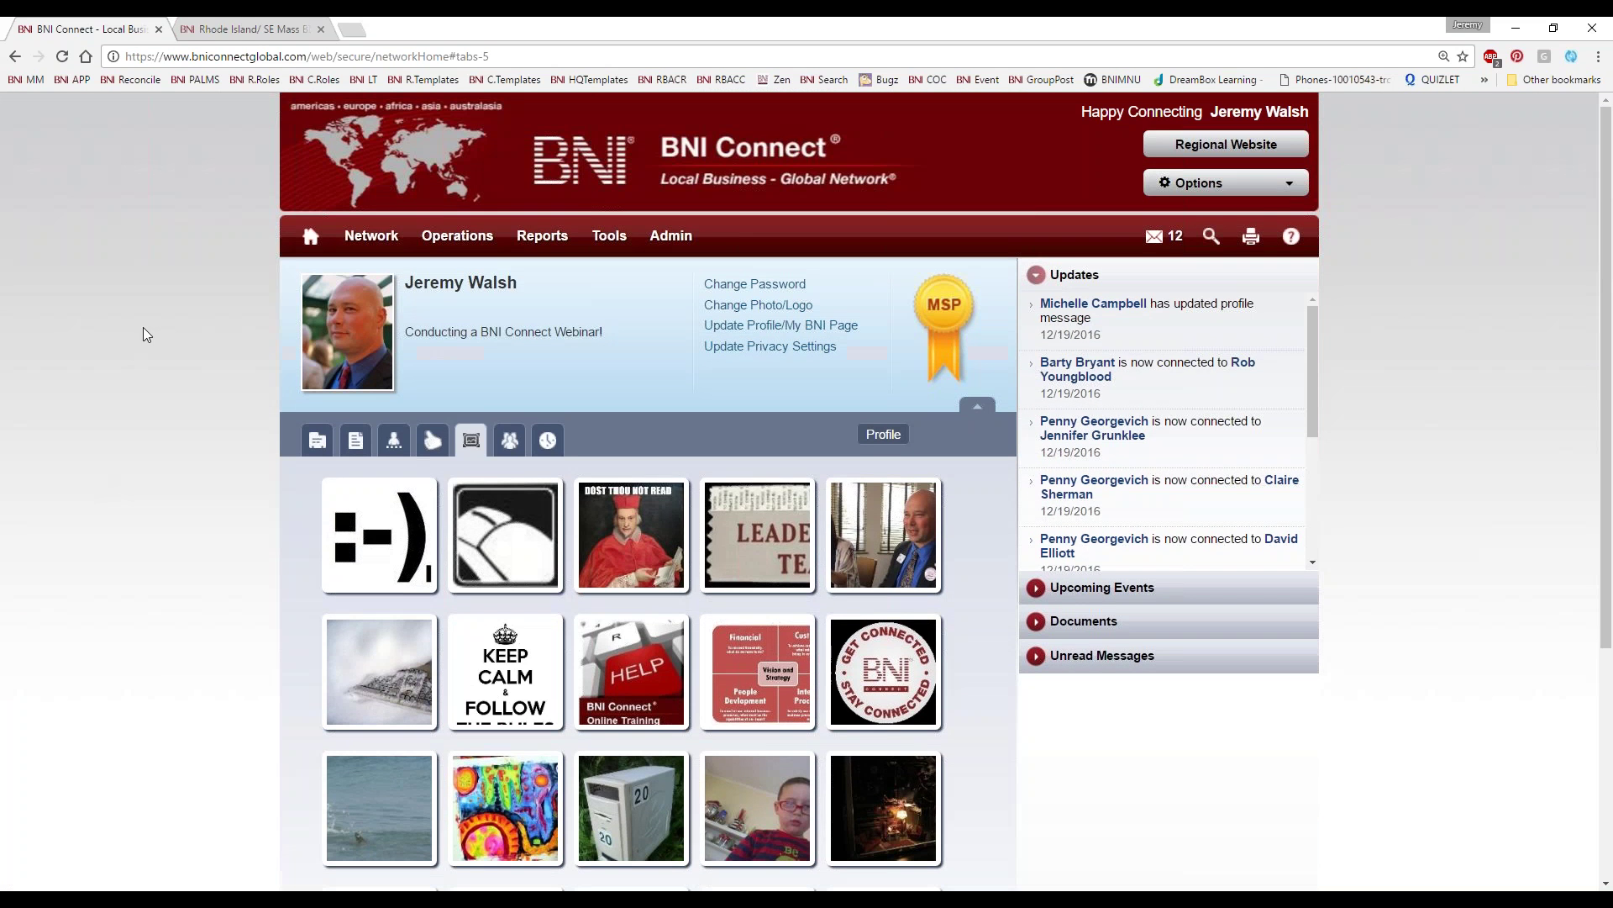
Step: Open the Picture Gallery for editing and delete the brightly coloured abstract painting from the third row
mouse_move(395, 243)
click(397, 364)
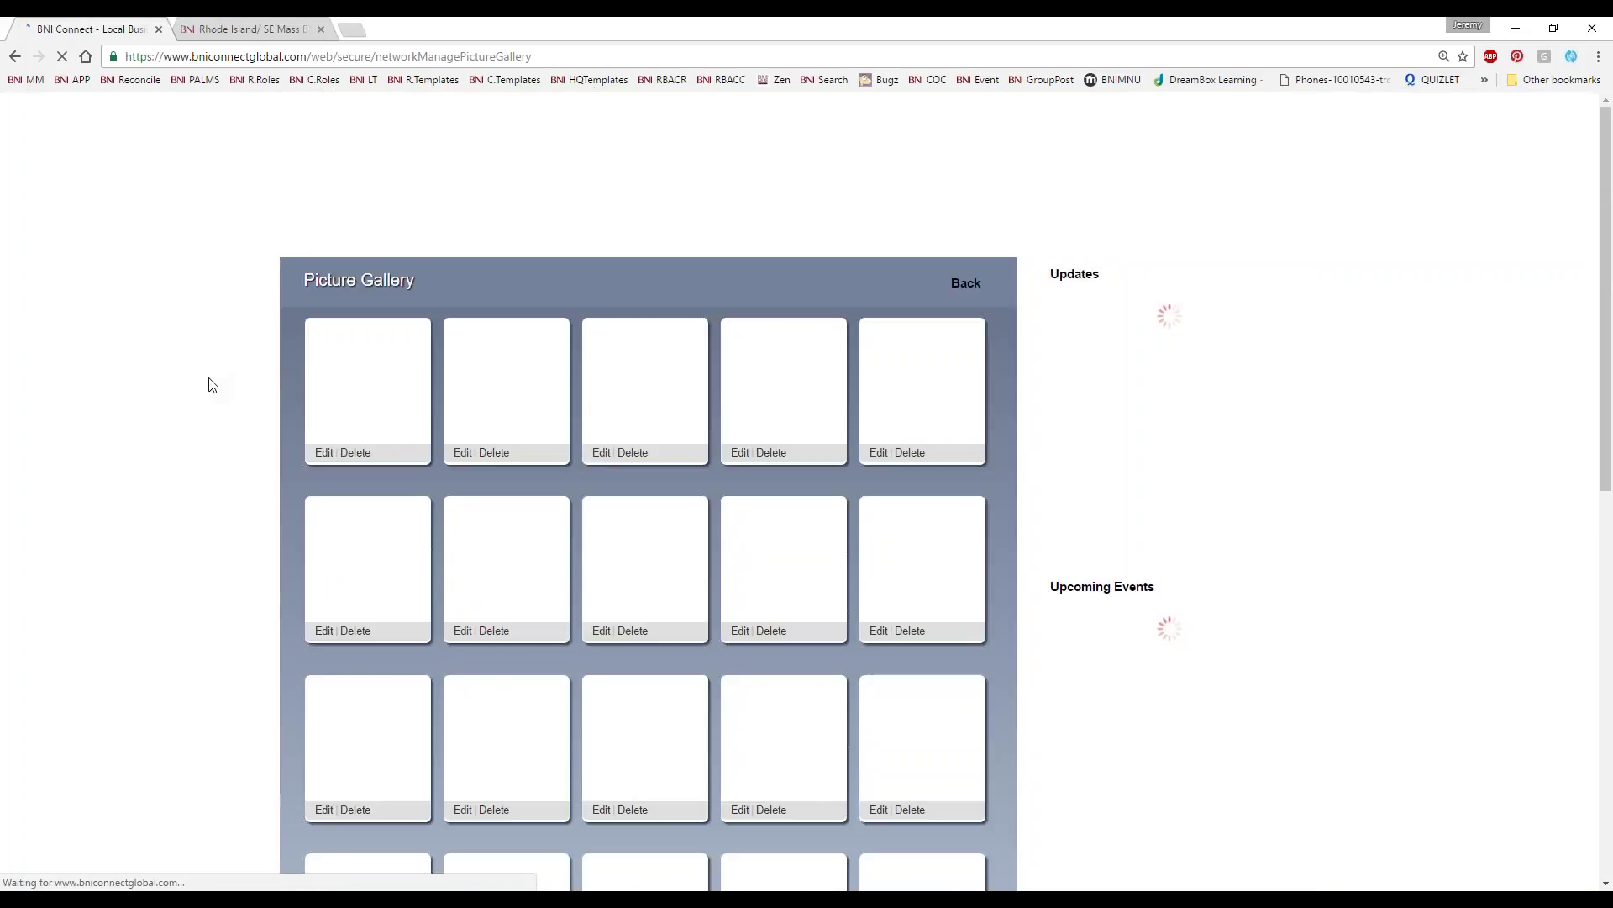
scroll(671, 597, down, 4)
scroll(672, 546, up, 3)
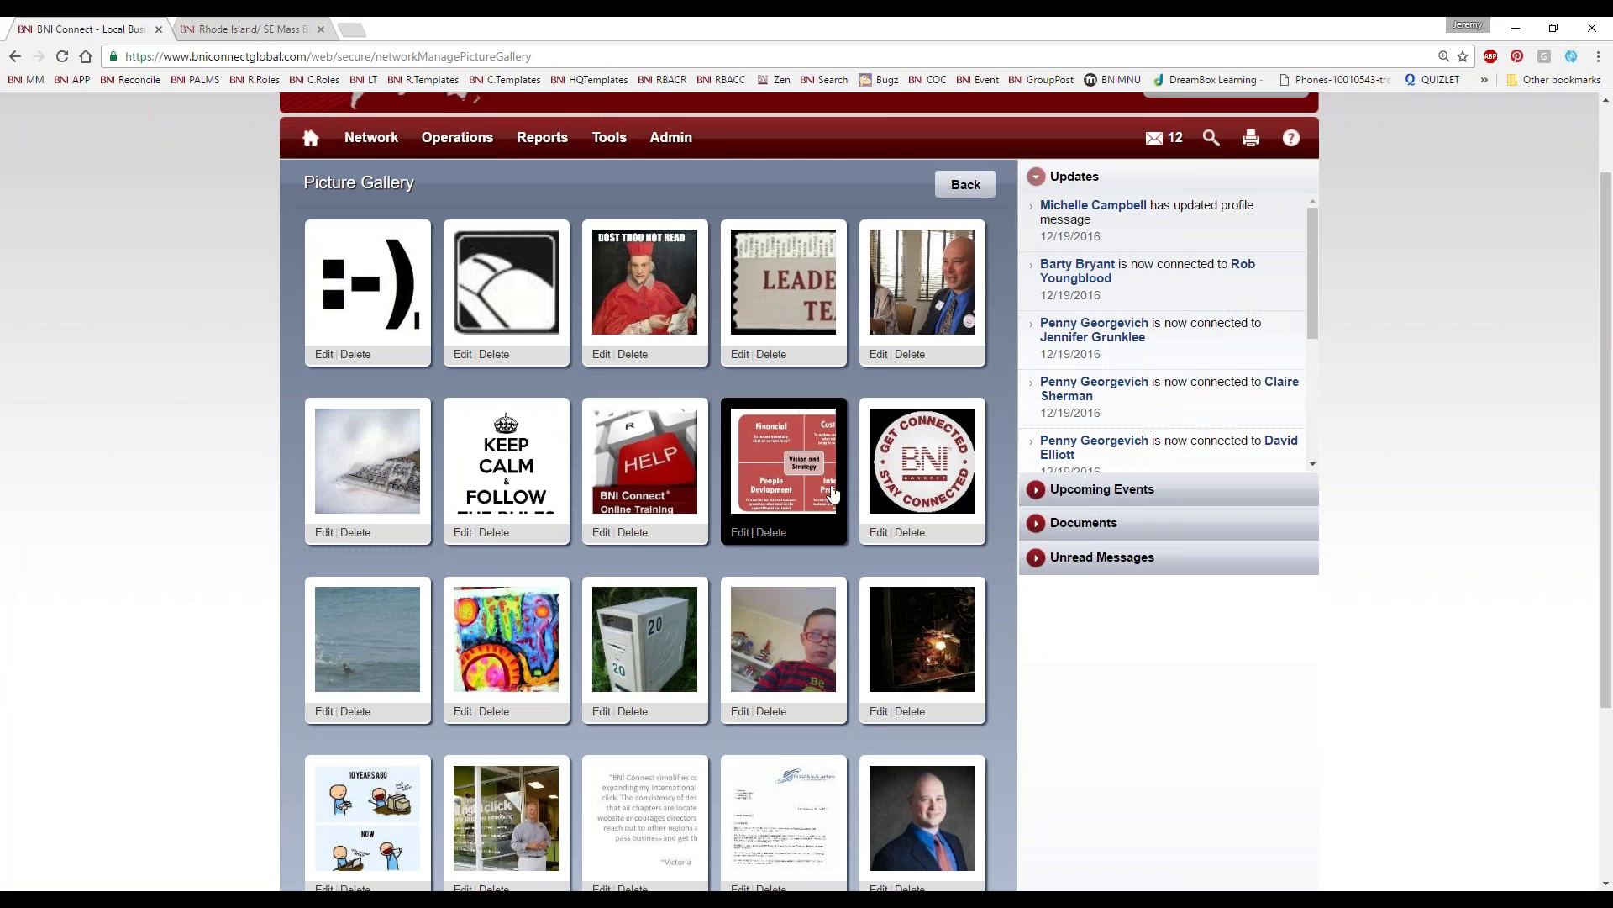
scroll(832, 496, down, 3)
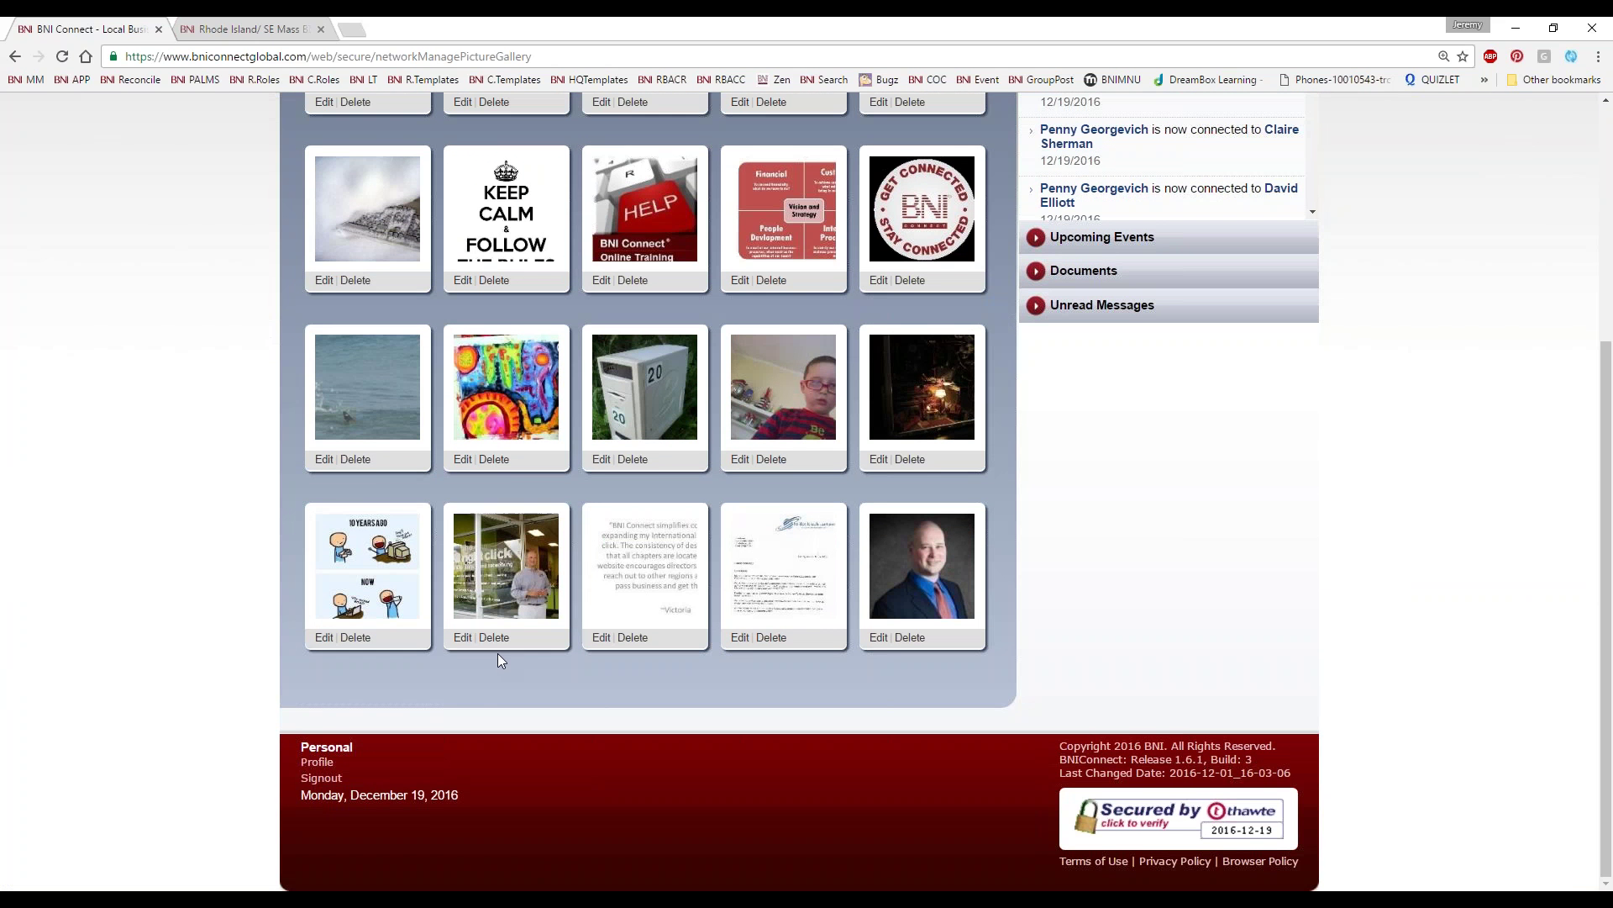
click(497, 459)
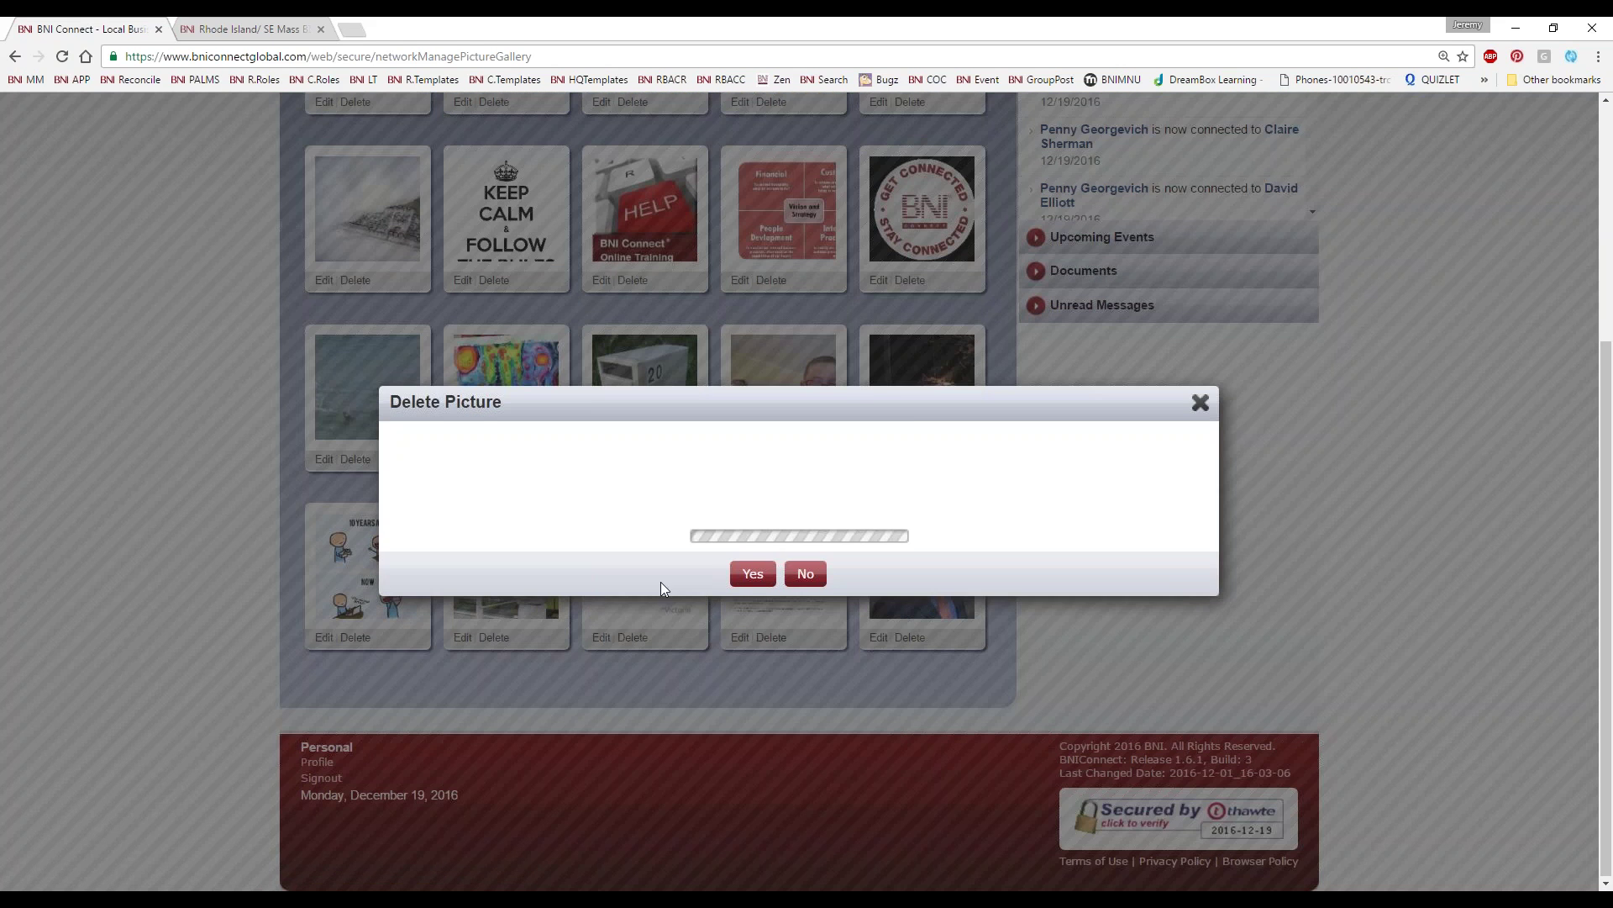
click(748, 571)
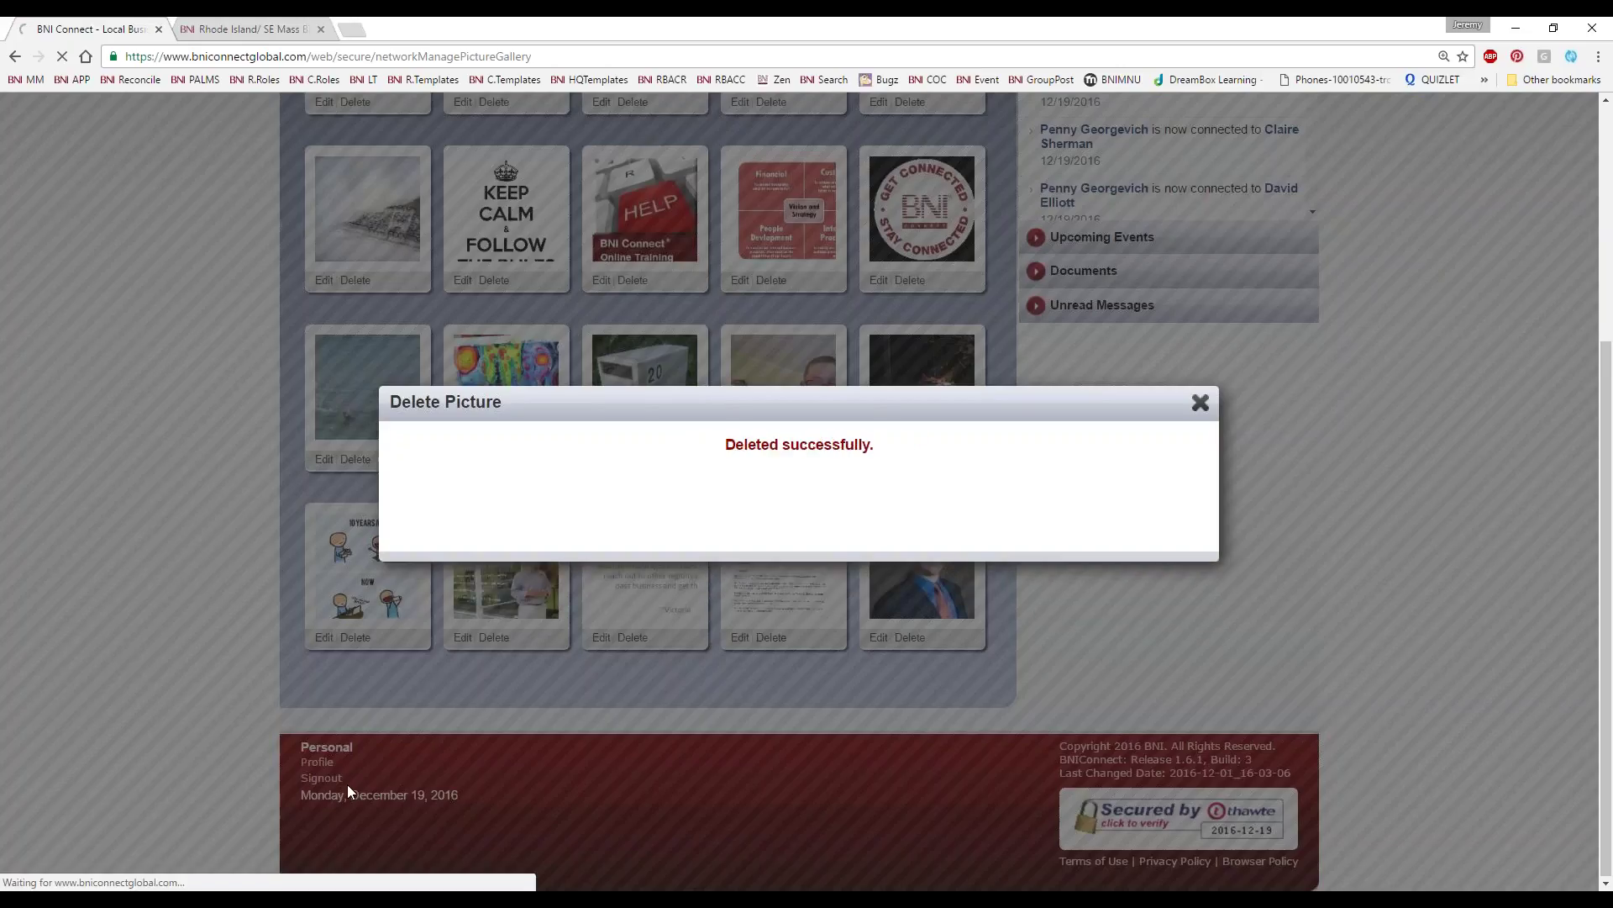
Step: Look at the Upload Picture form, and return to the Picture Gallery to review the pictures in it
scroll(351, 797, up, 4)
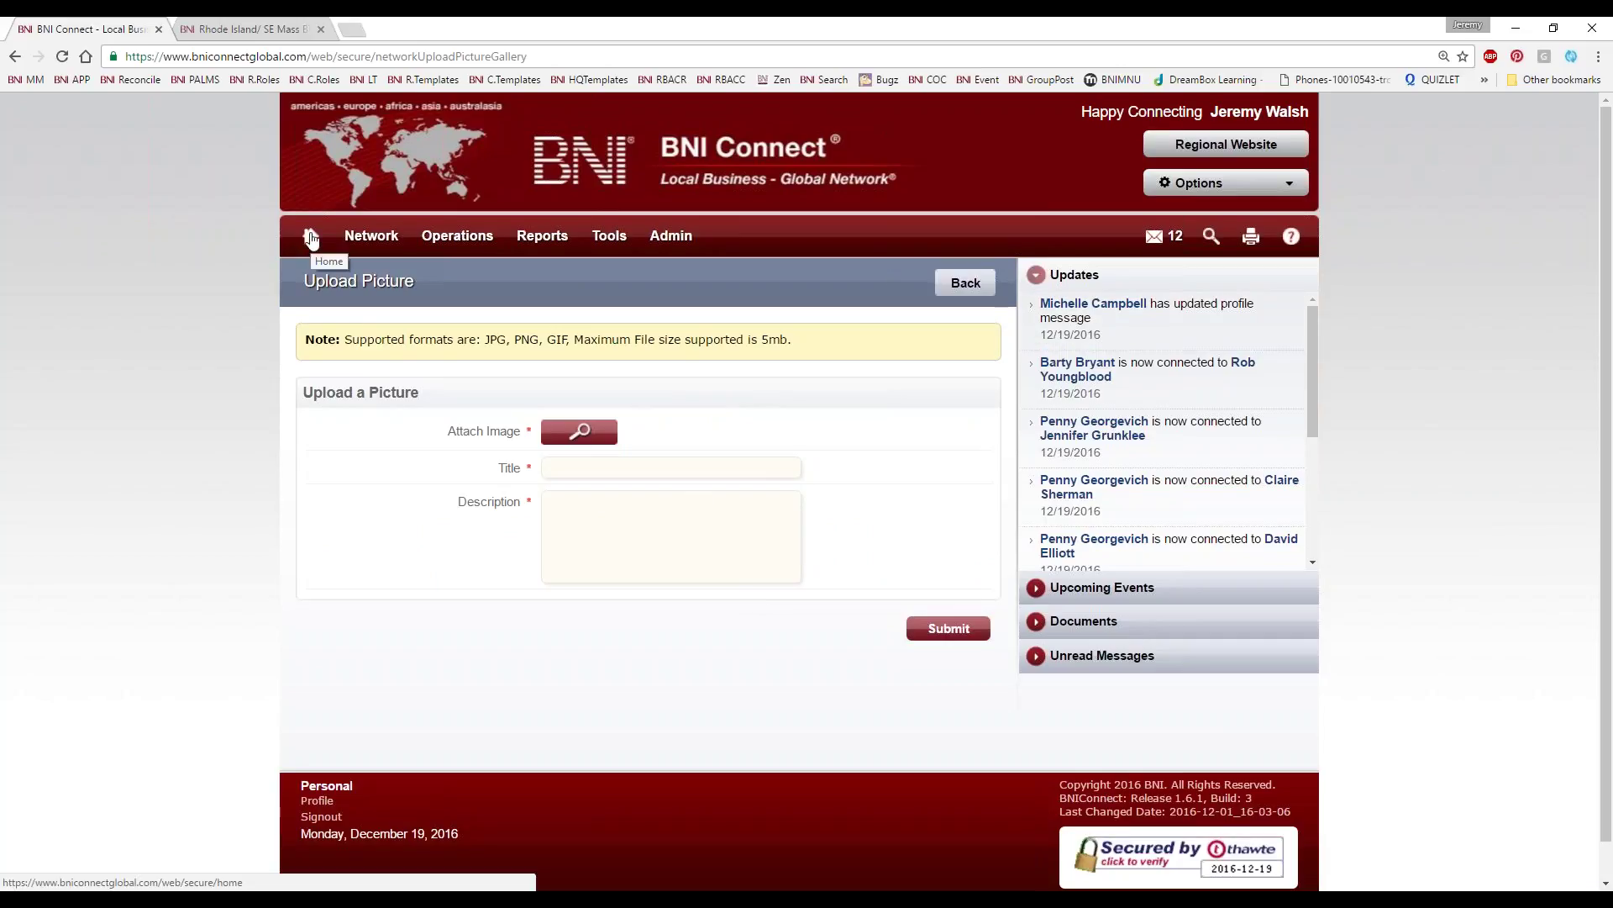
click(967, 283)
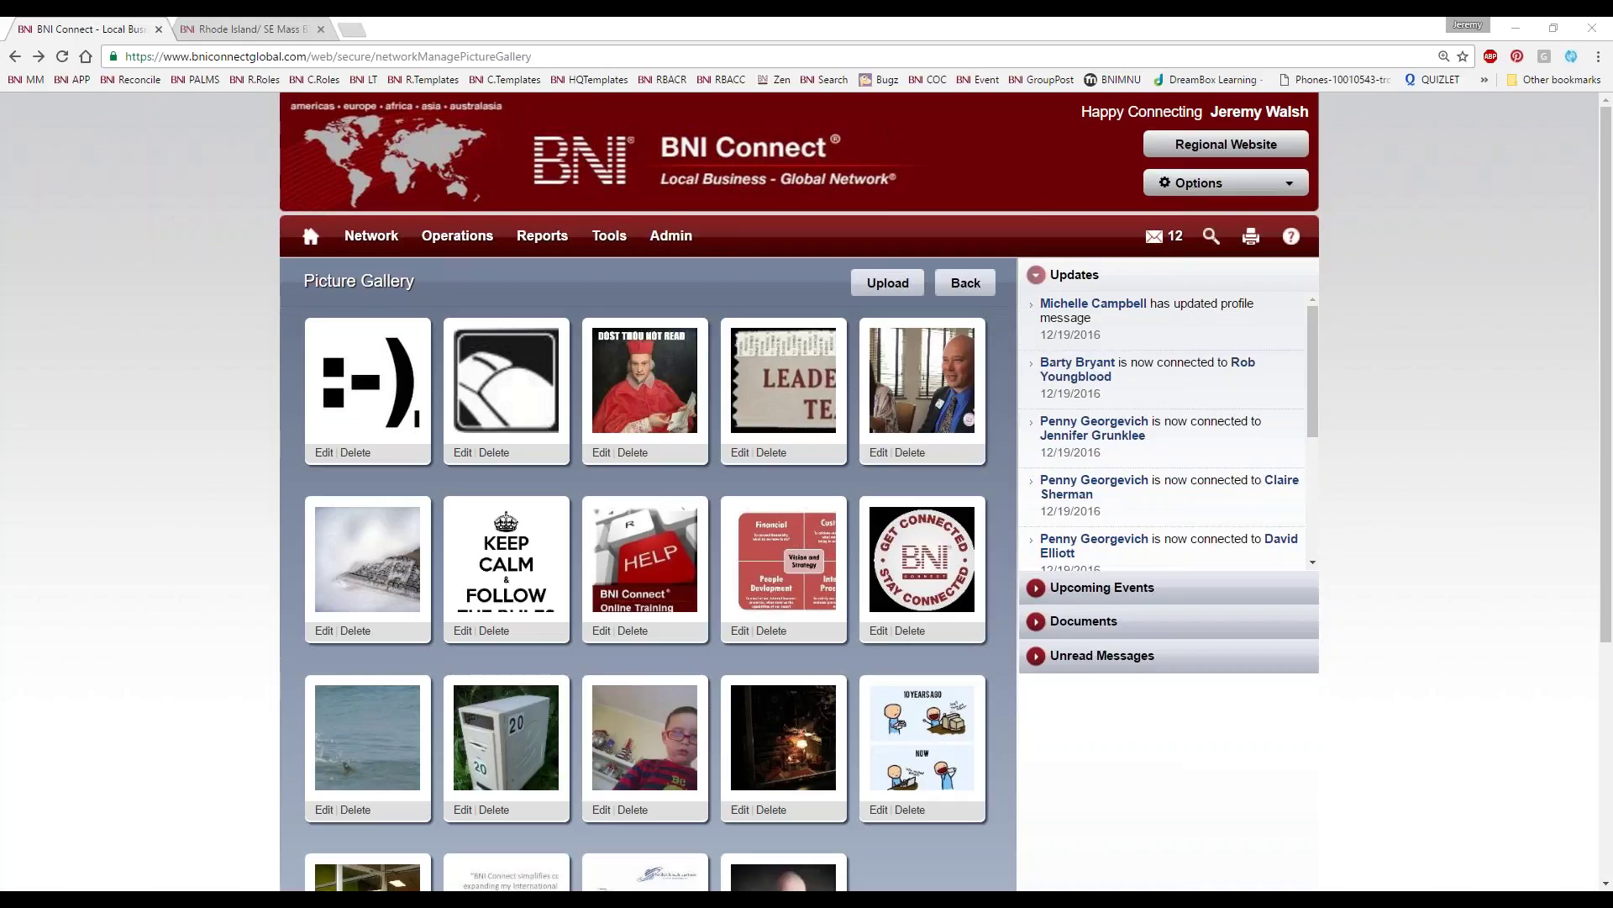
scroll(343, 533, down, 4)
scroll(343, 534, up, 4)
scroll(343, 533, down, 4)
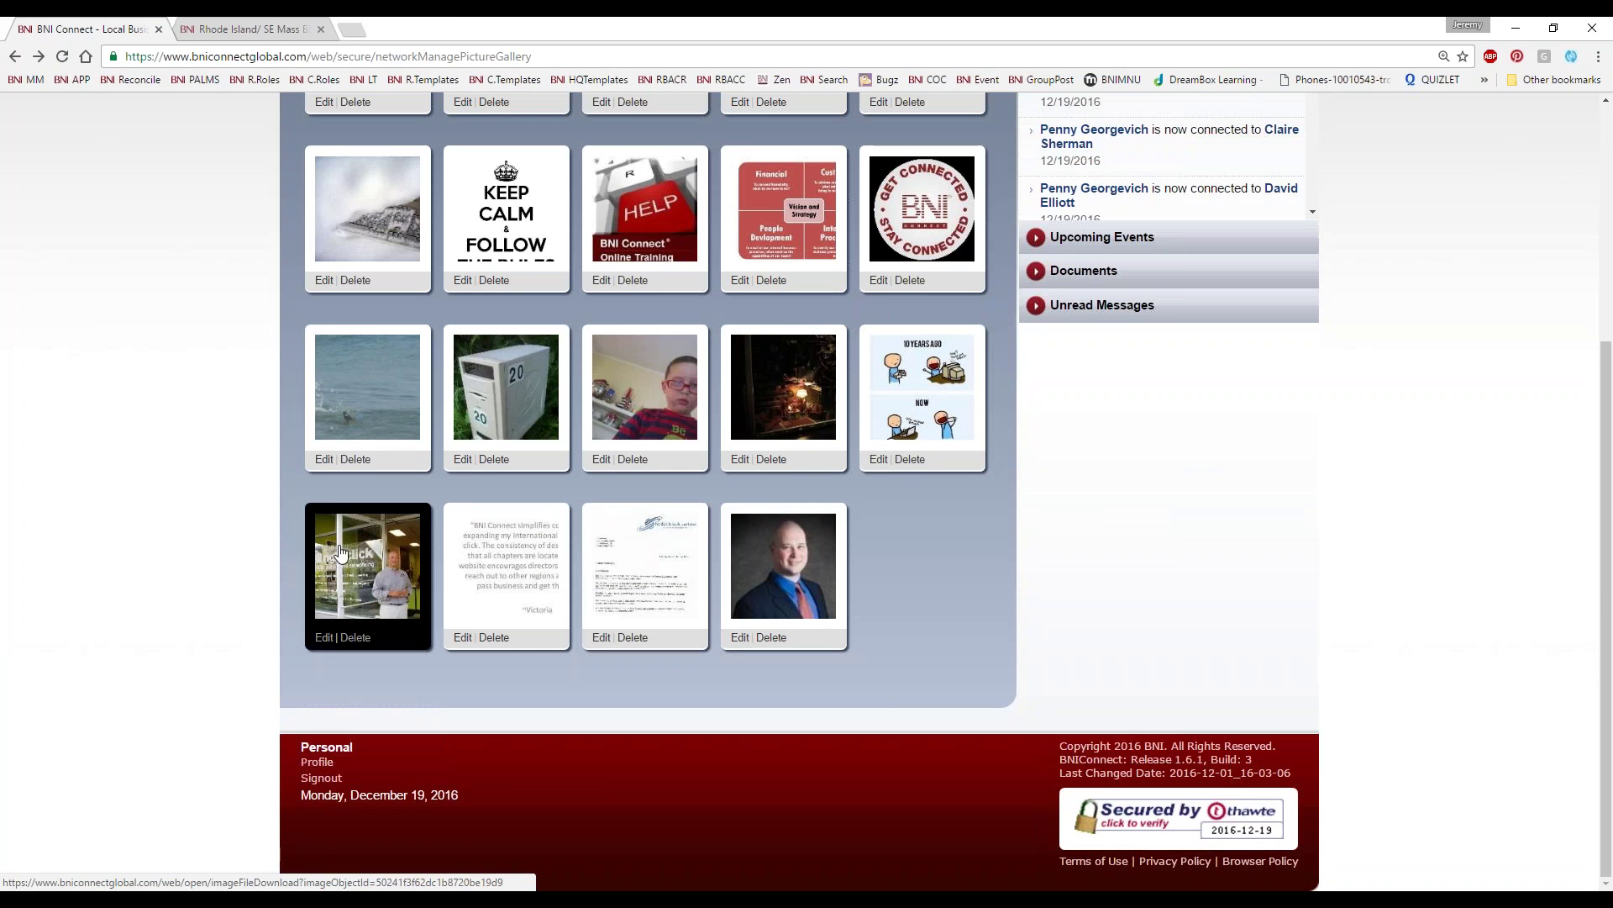
Step: Go back to the personal profile page, view its testimonials and return to the Profile section
click(317, 762)
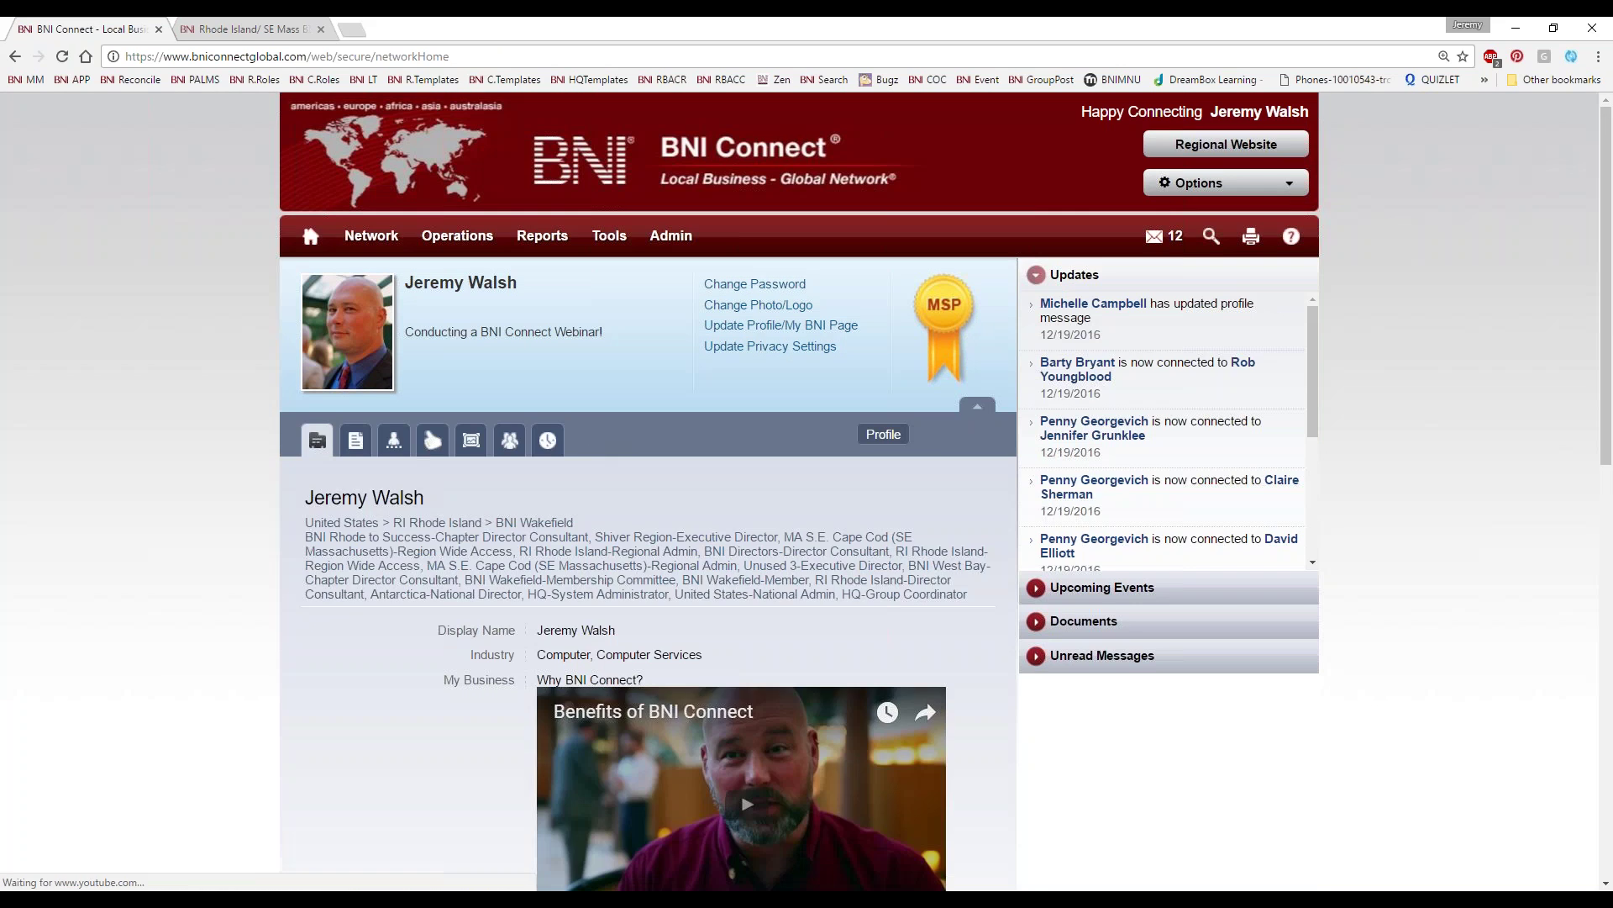
click(433, 440)
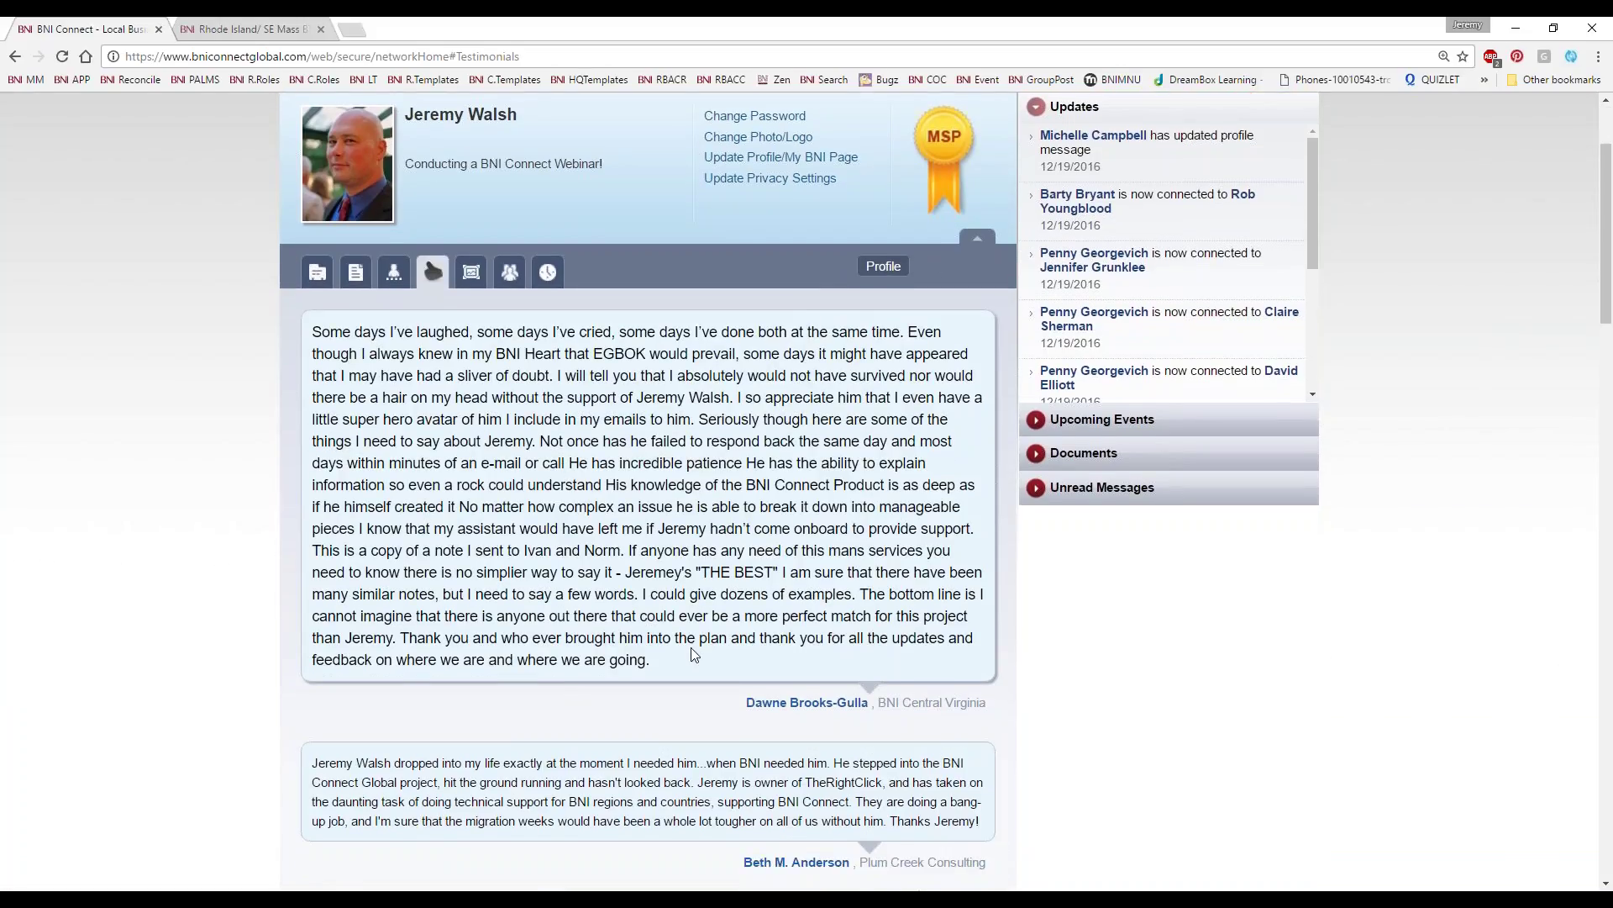
scroll(695, 654, up, 2)
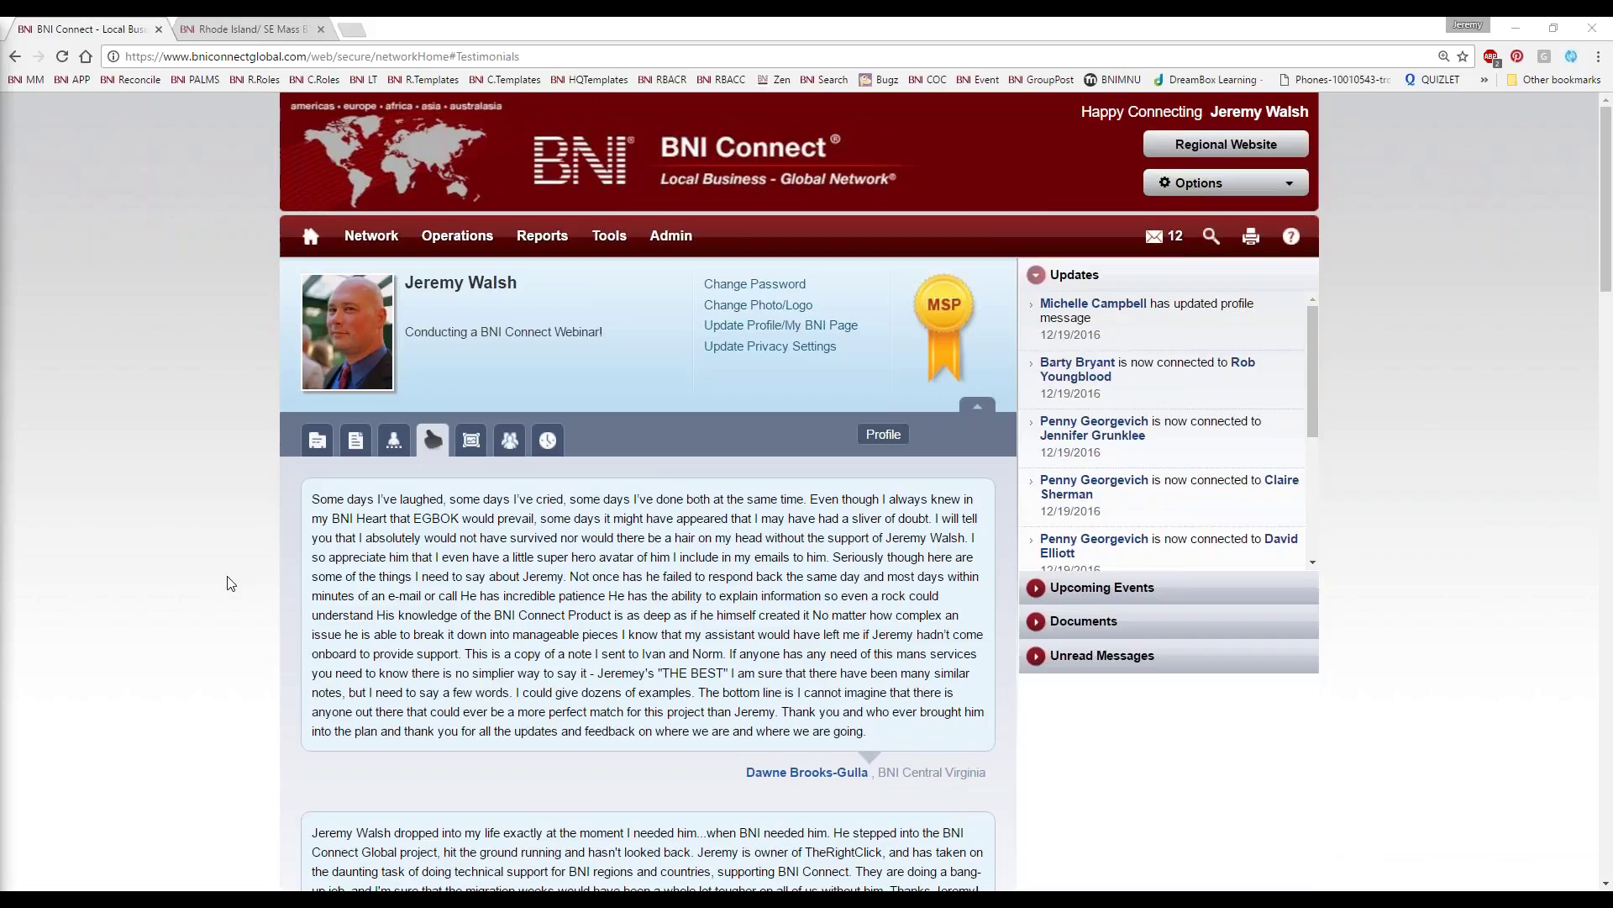
mouse_move(390, 631)
mouse_move(374, 238)
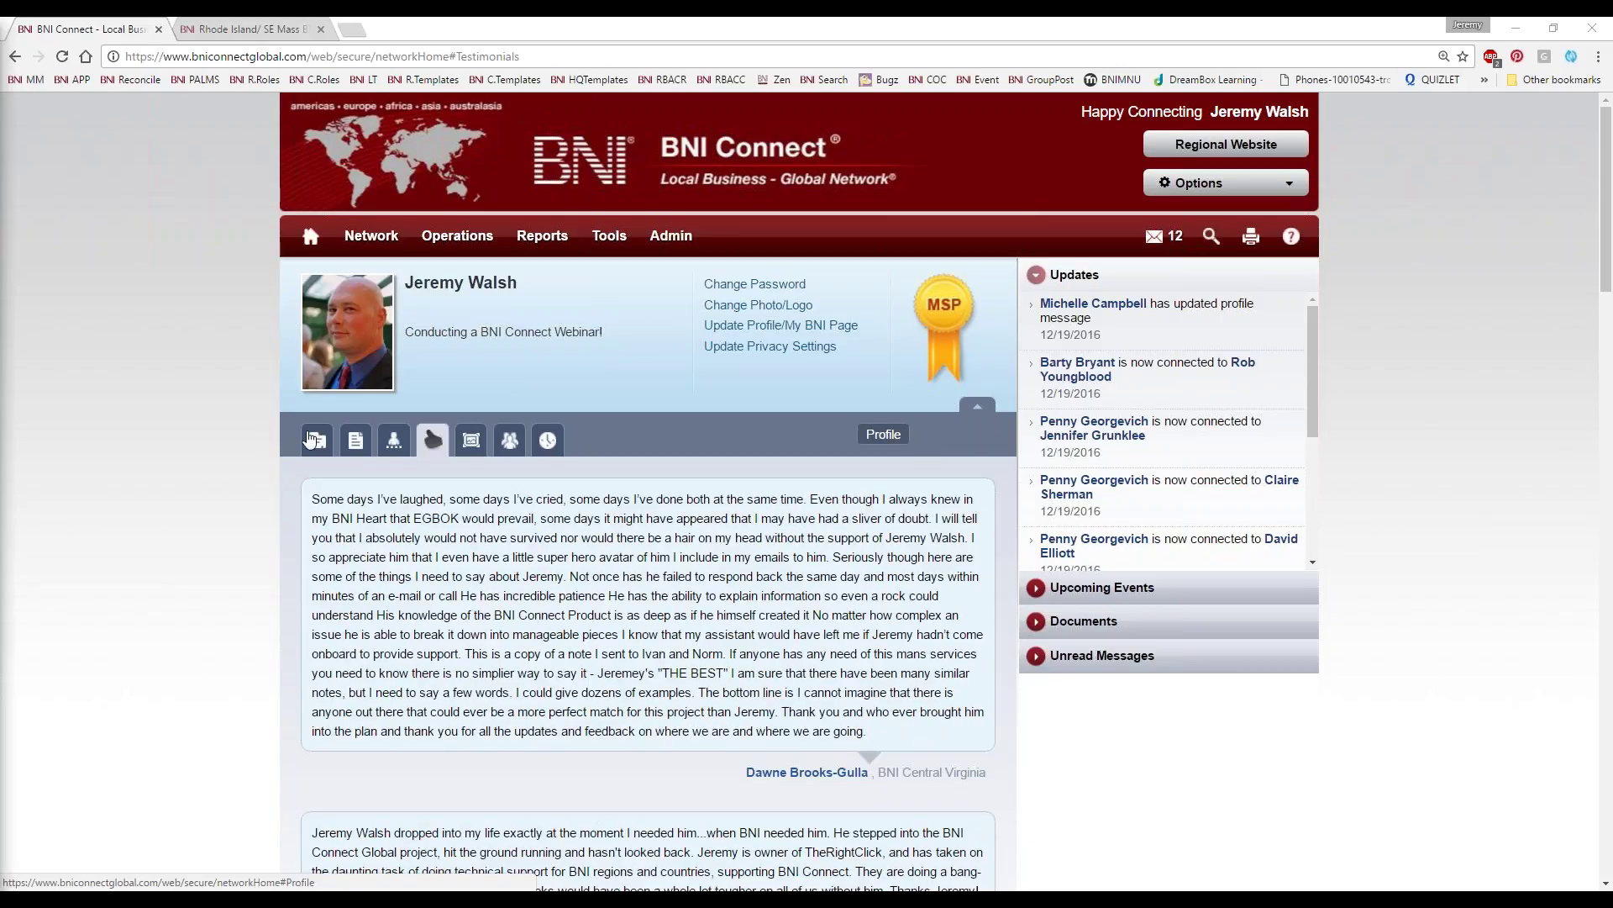
click(309, 440)
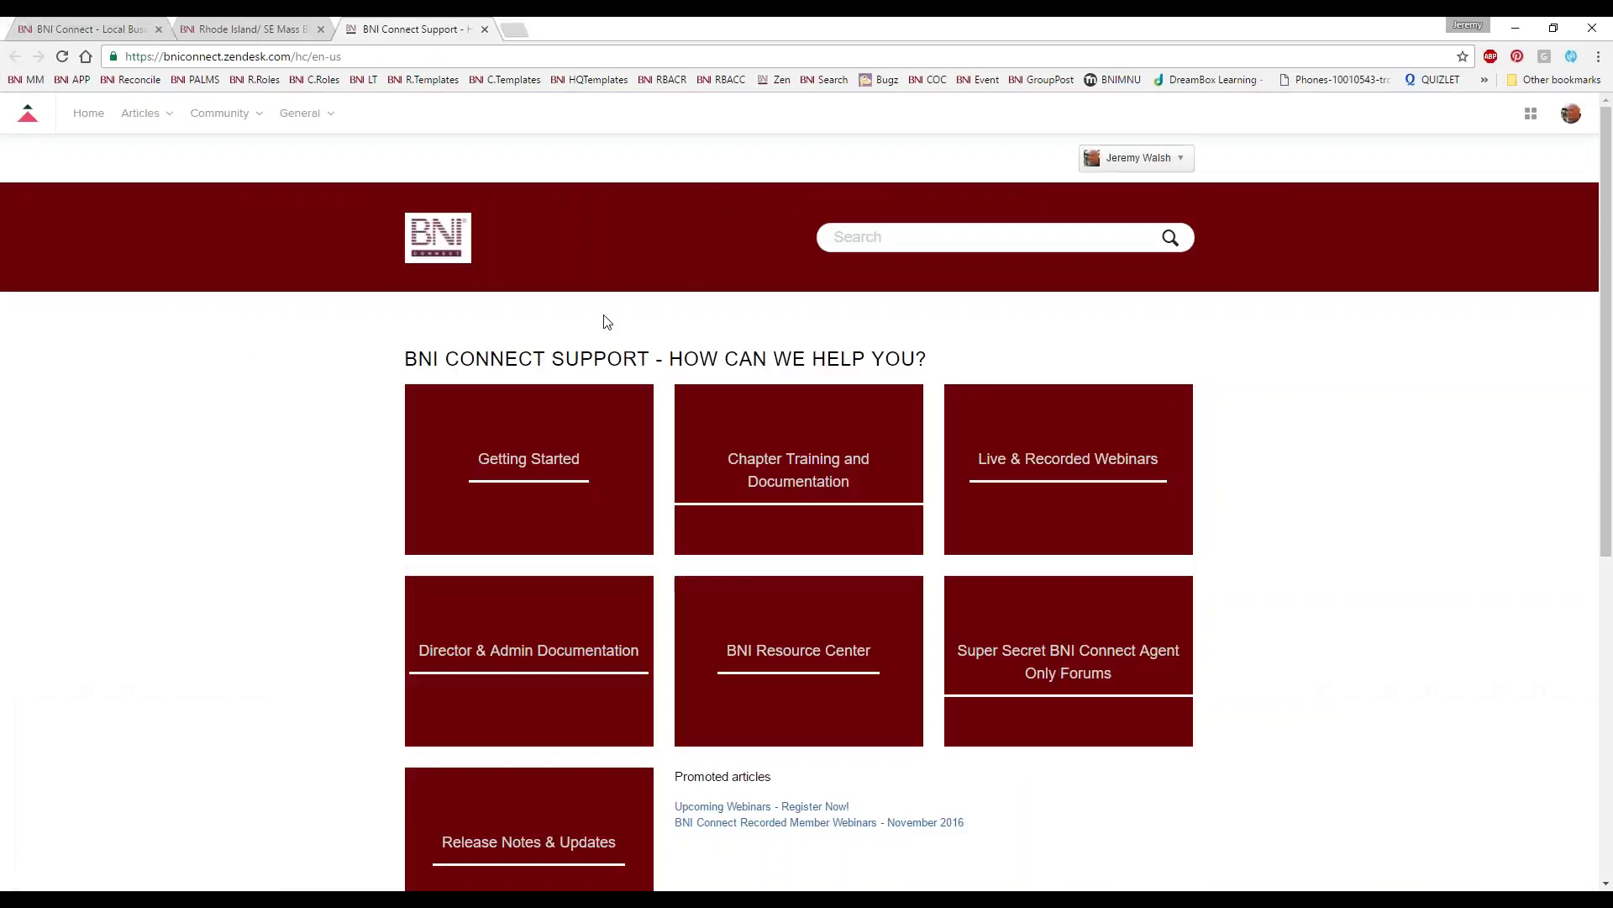
Step: On the BNI Connect Support site, open Live & Recorded Webinars and look over the "Upcoming Webinars - Register Now!" article
scroll(1432, 448, down, 2)
scroll(1347, 411, up, 1)
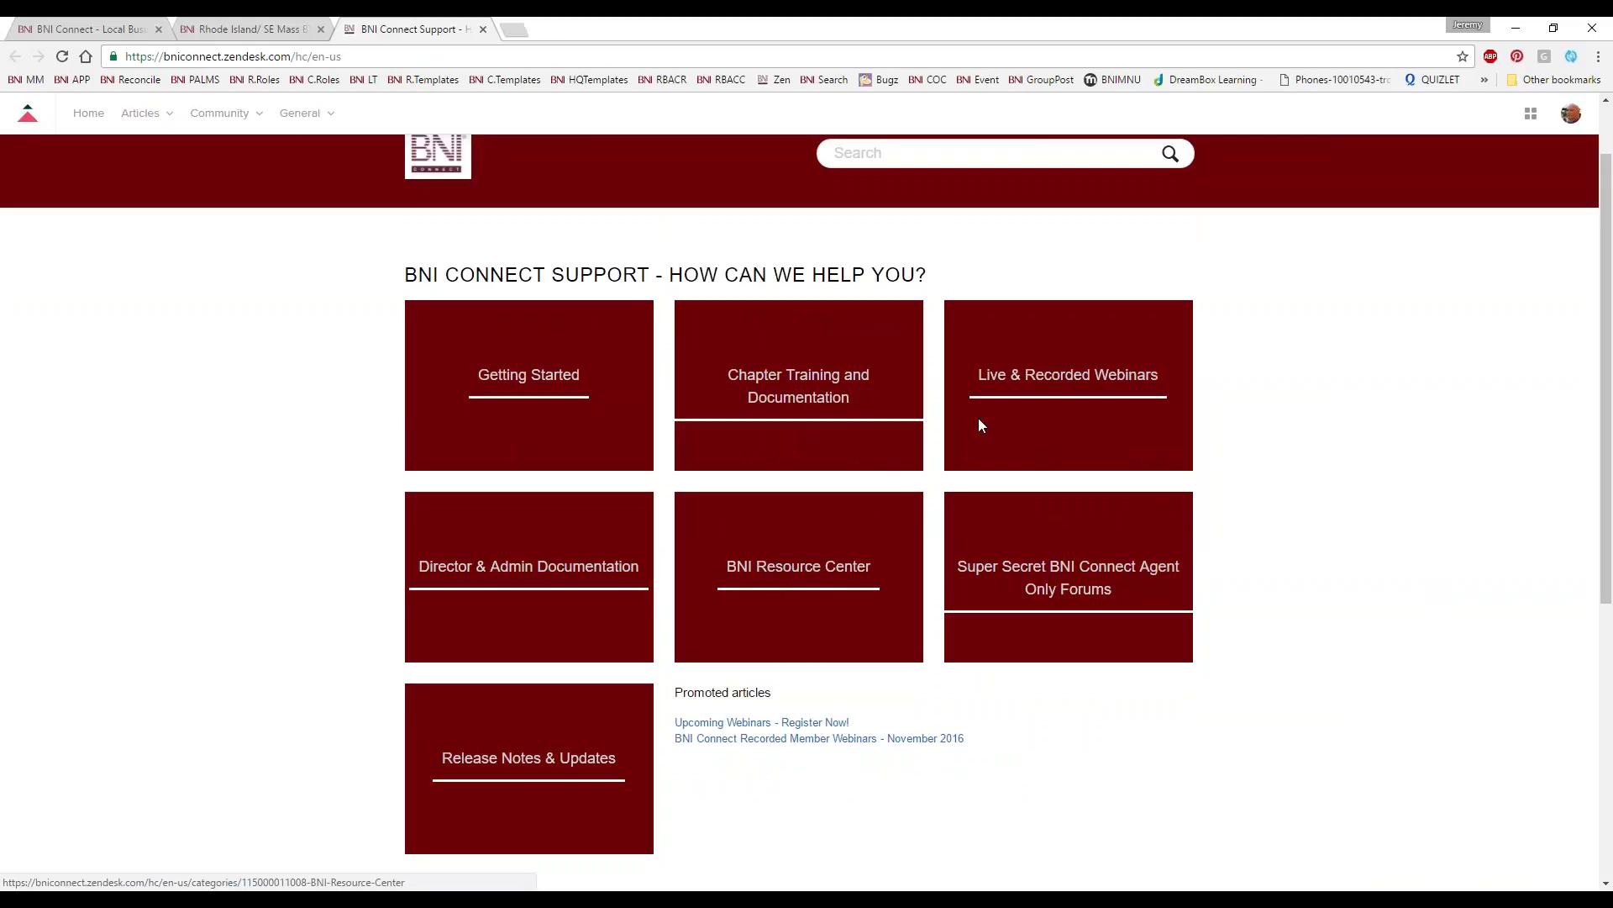
click(1046, 382)
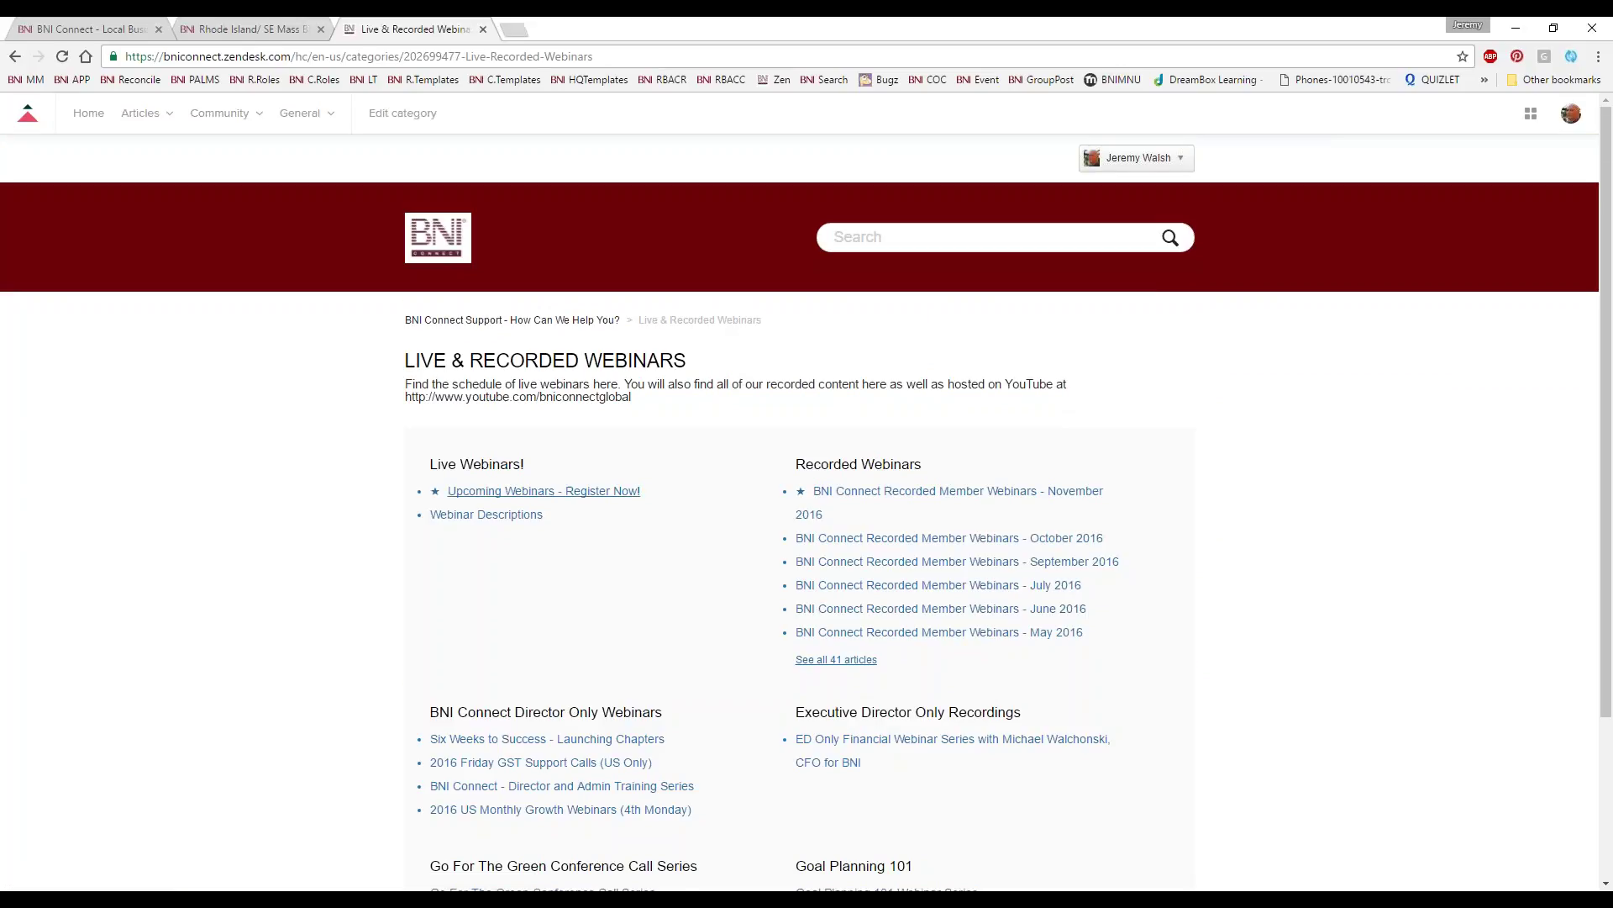
click(577, 492)
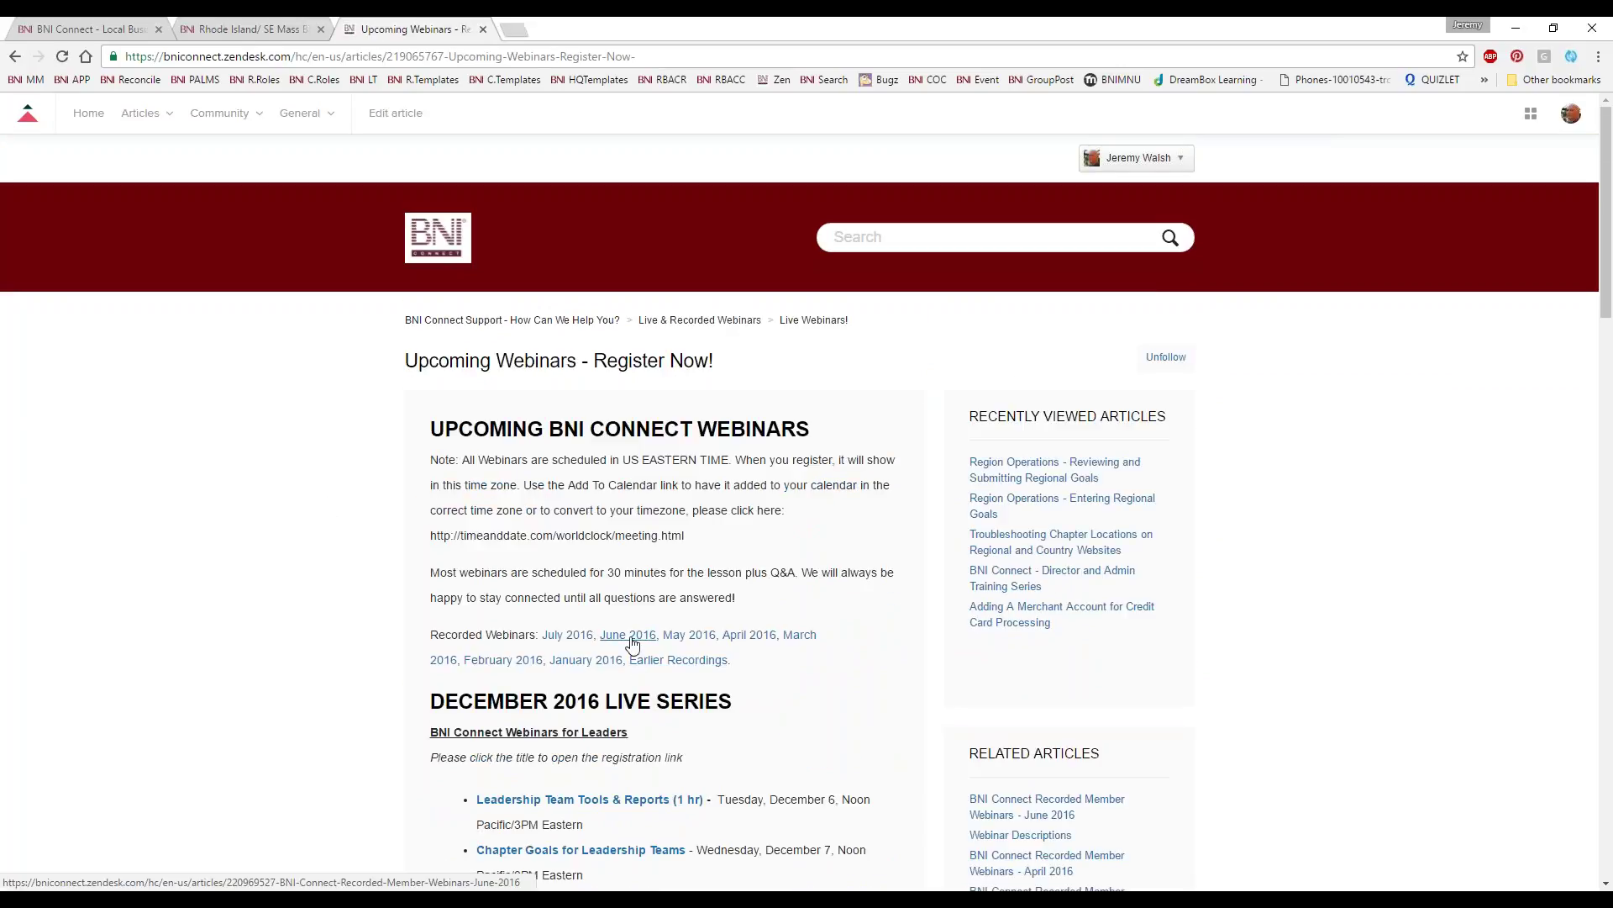
scroll(626, 647, down, 7)
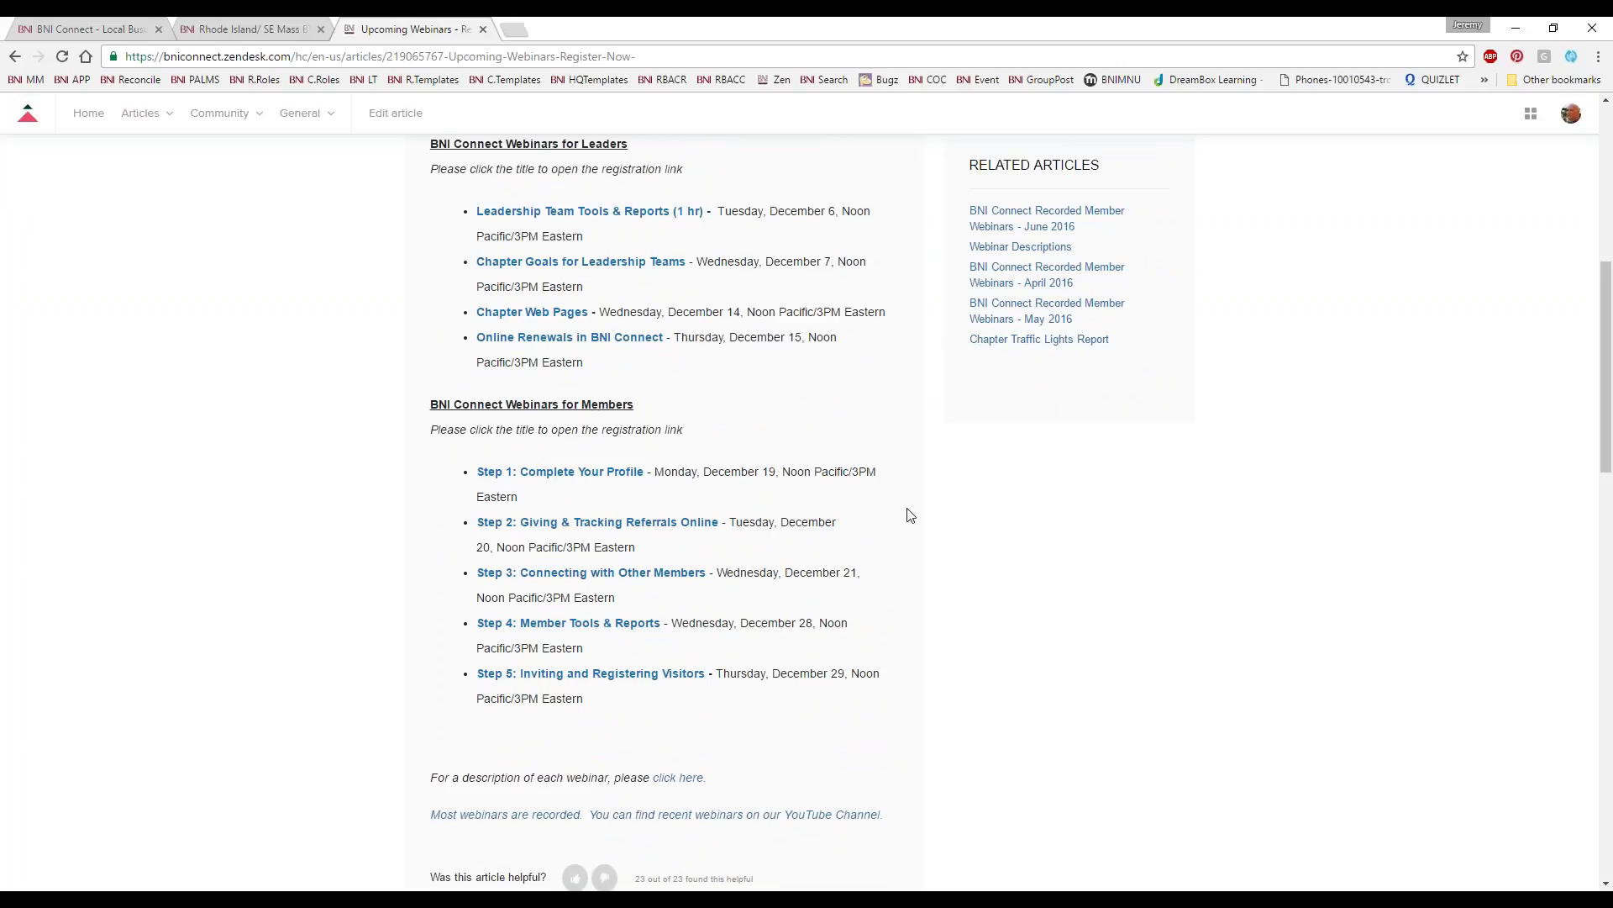
scroll(911, 565, up, 4)
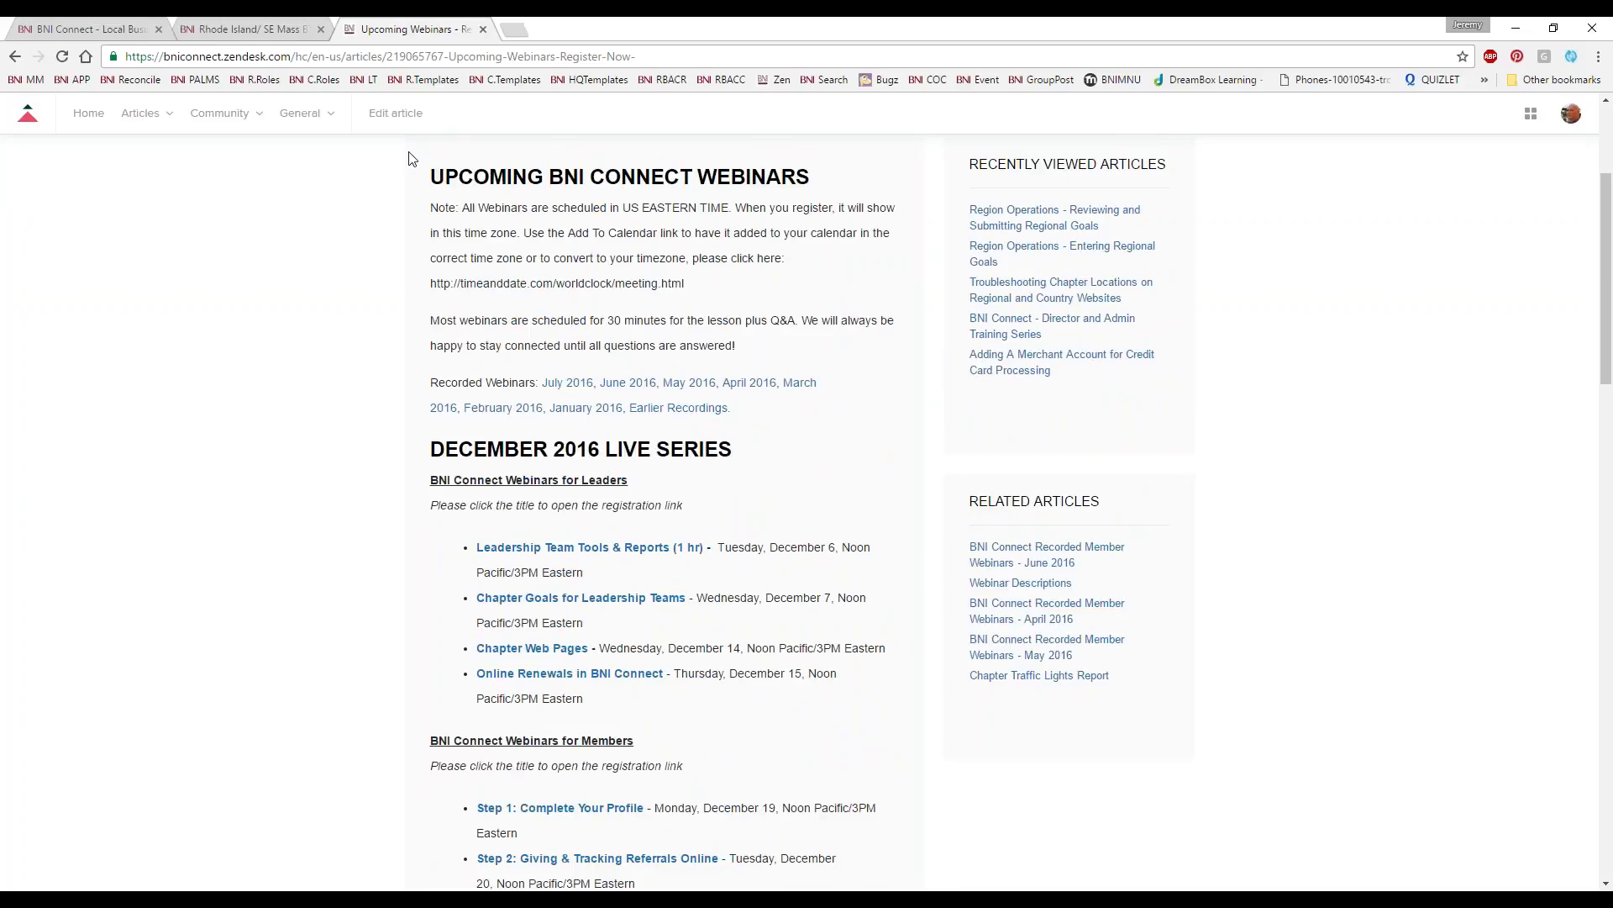
Step: Close the support site and regional chapter website pages, and show the pictures on the personal profile page
click(482, 31)
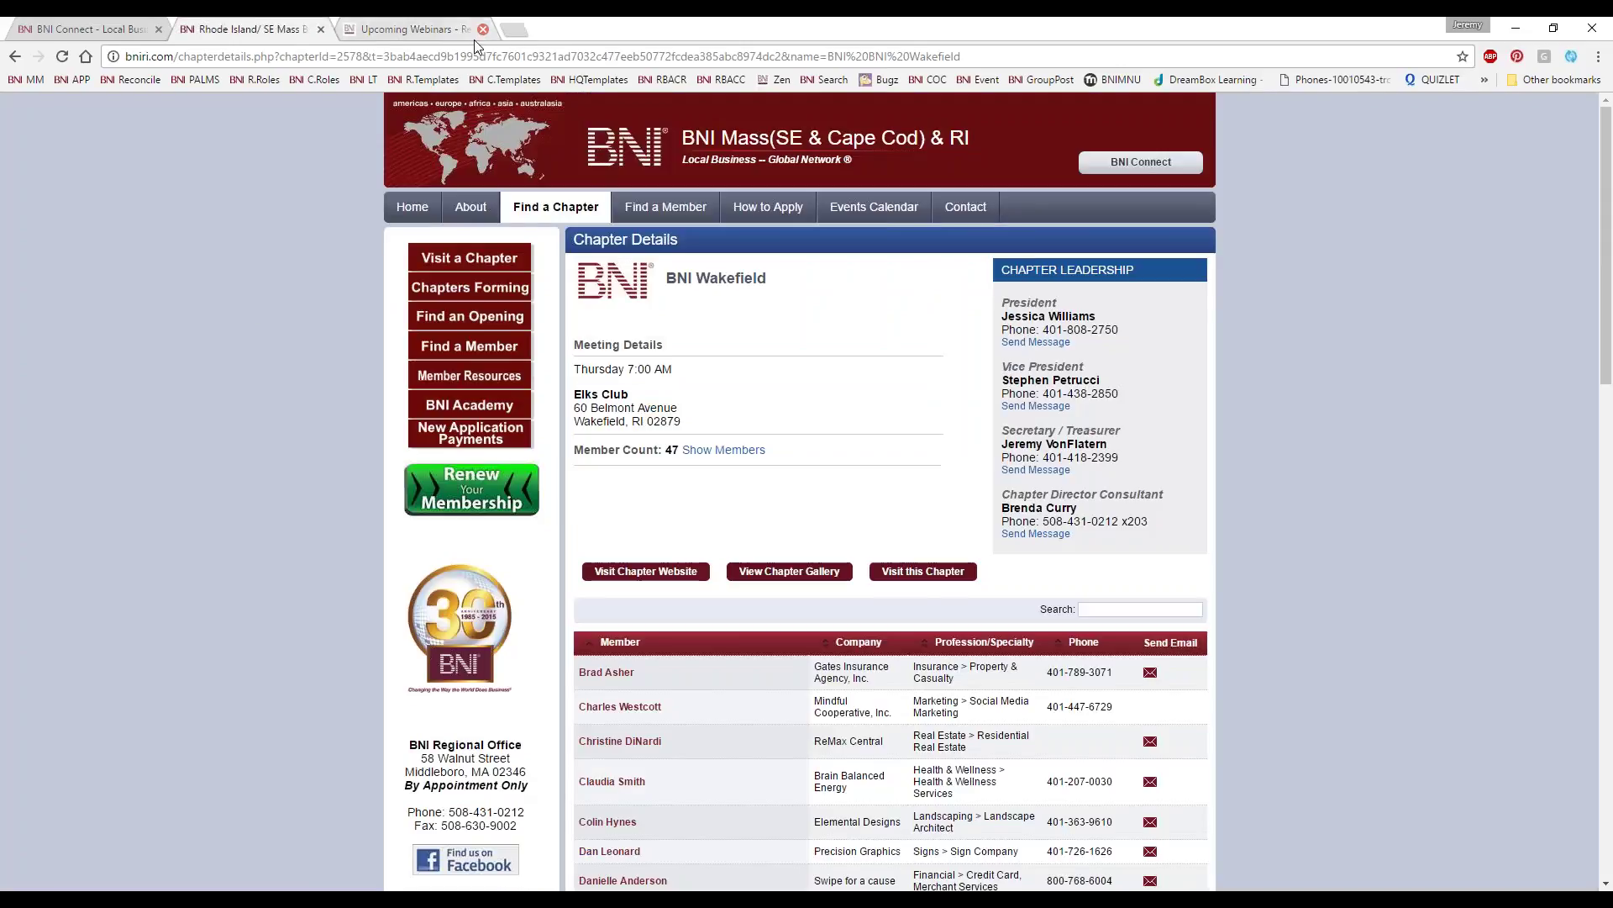
click(320, 30)
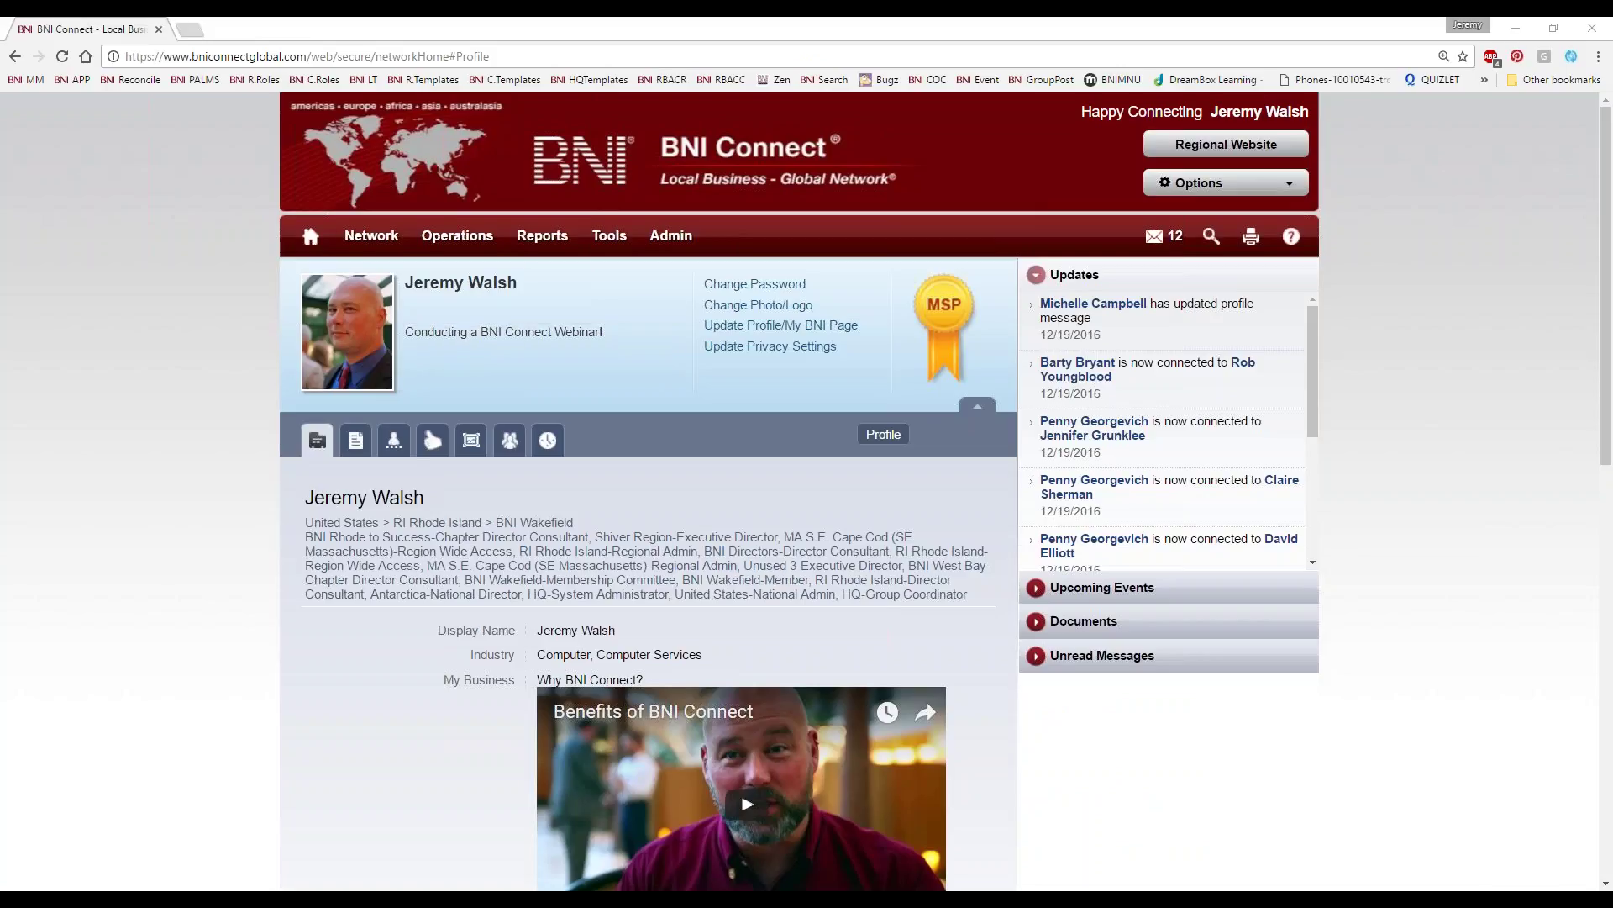
mouse_move(371, 237)
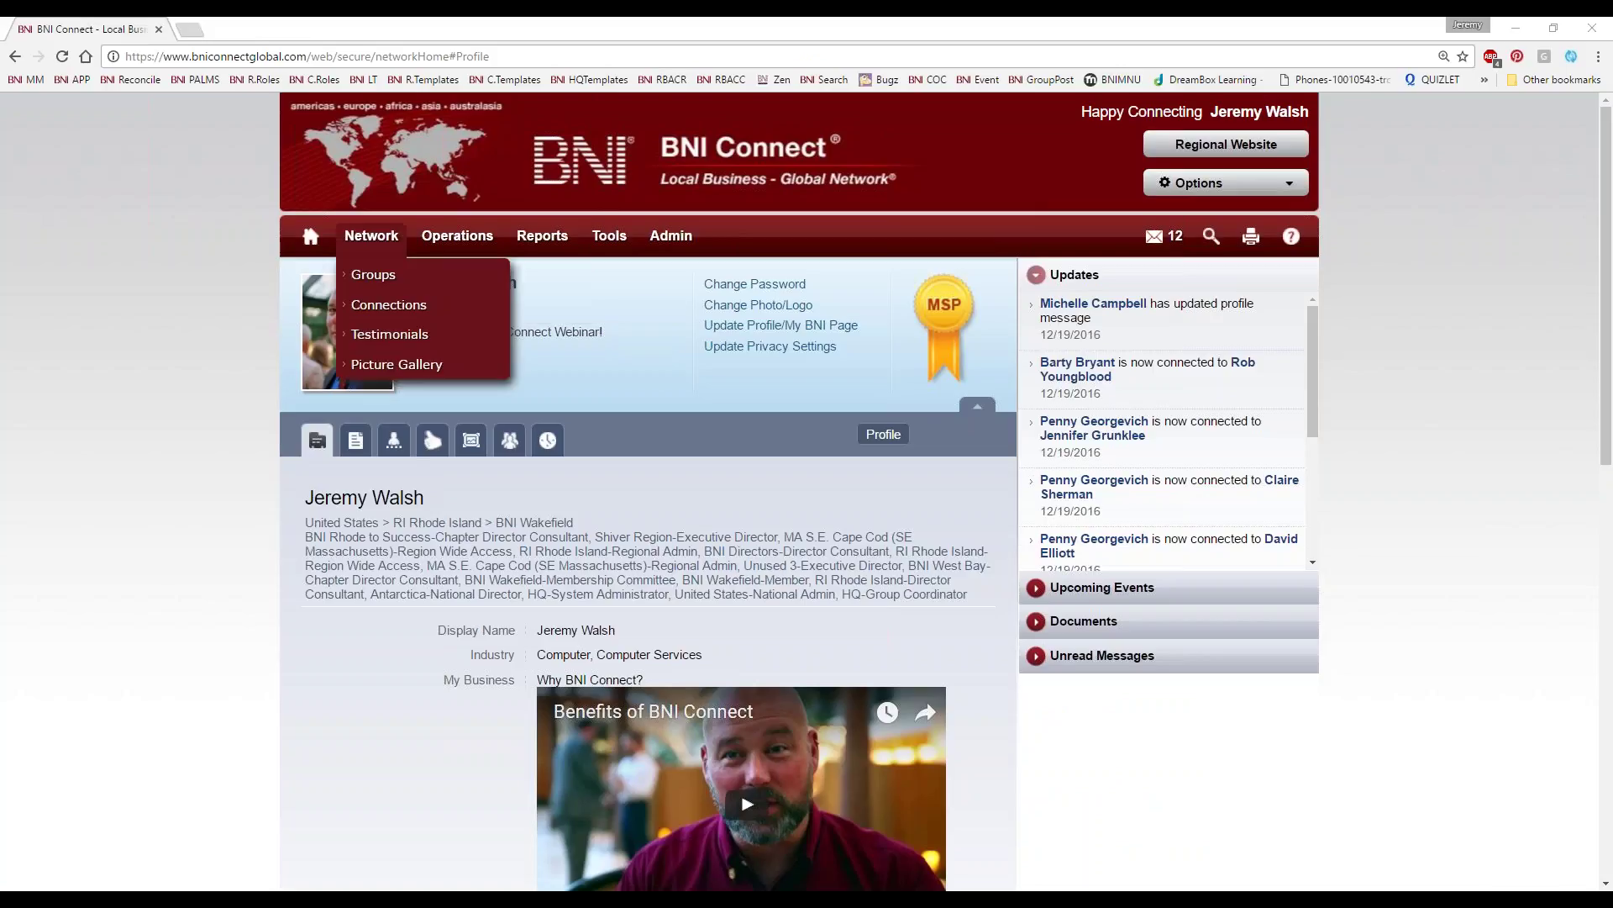
click(398, 364)
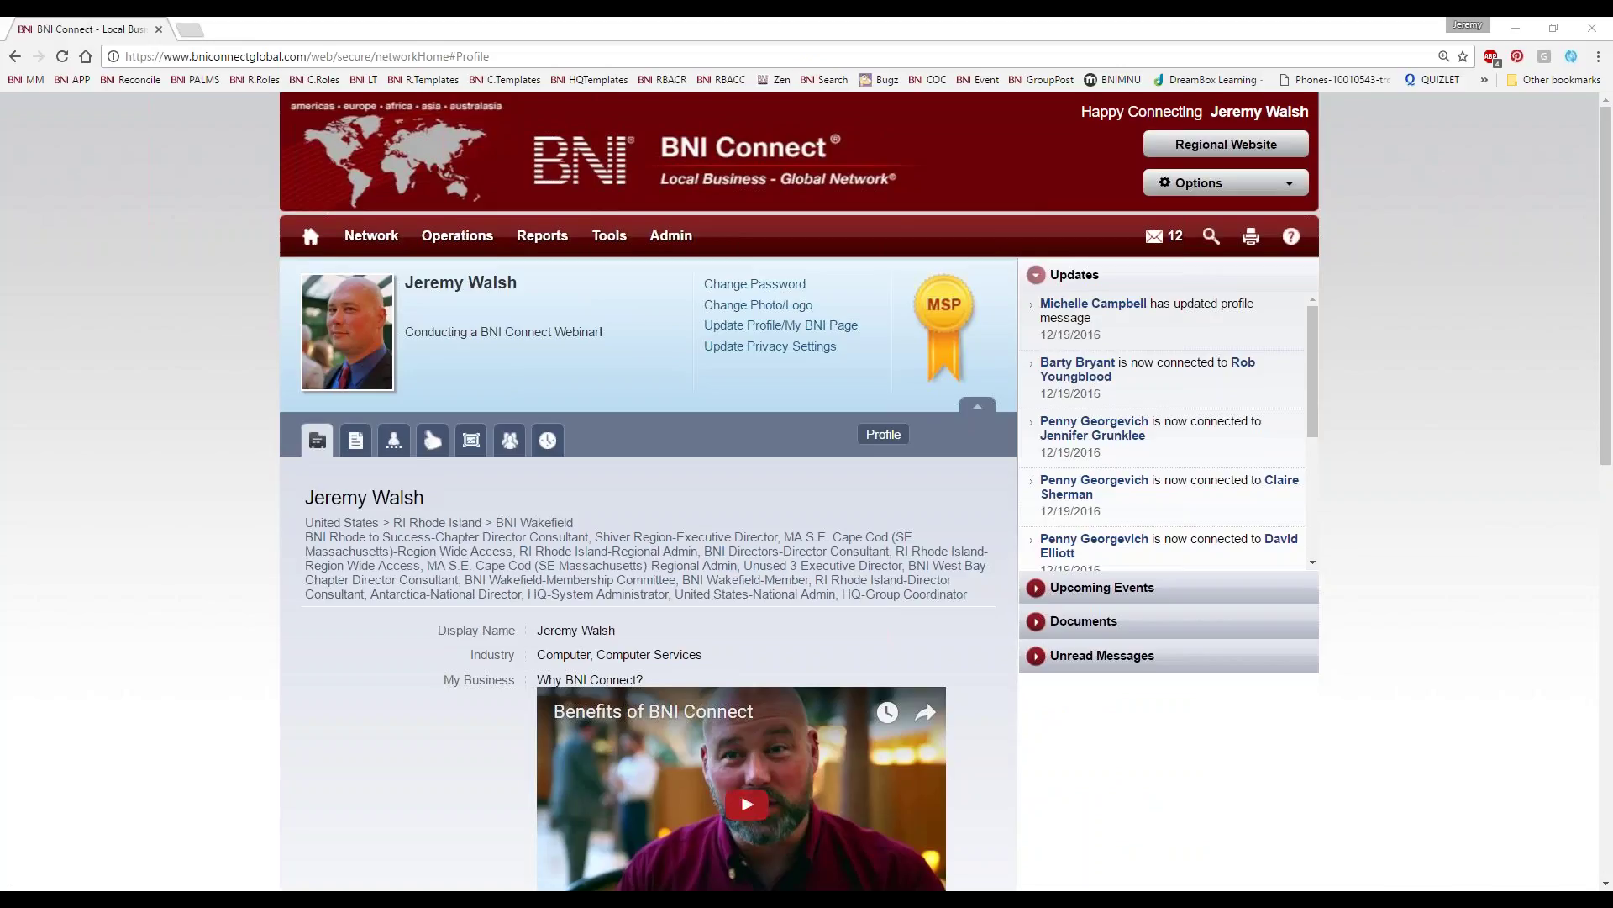
click(471, 440)
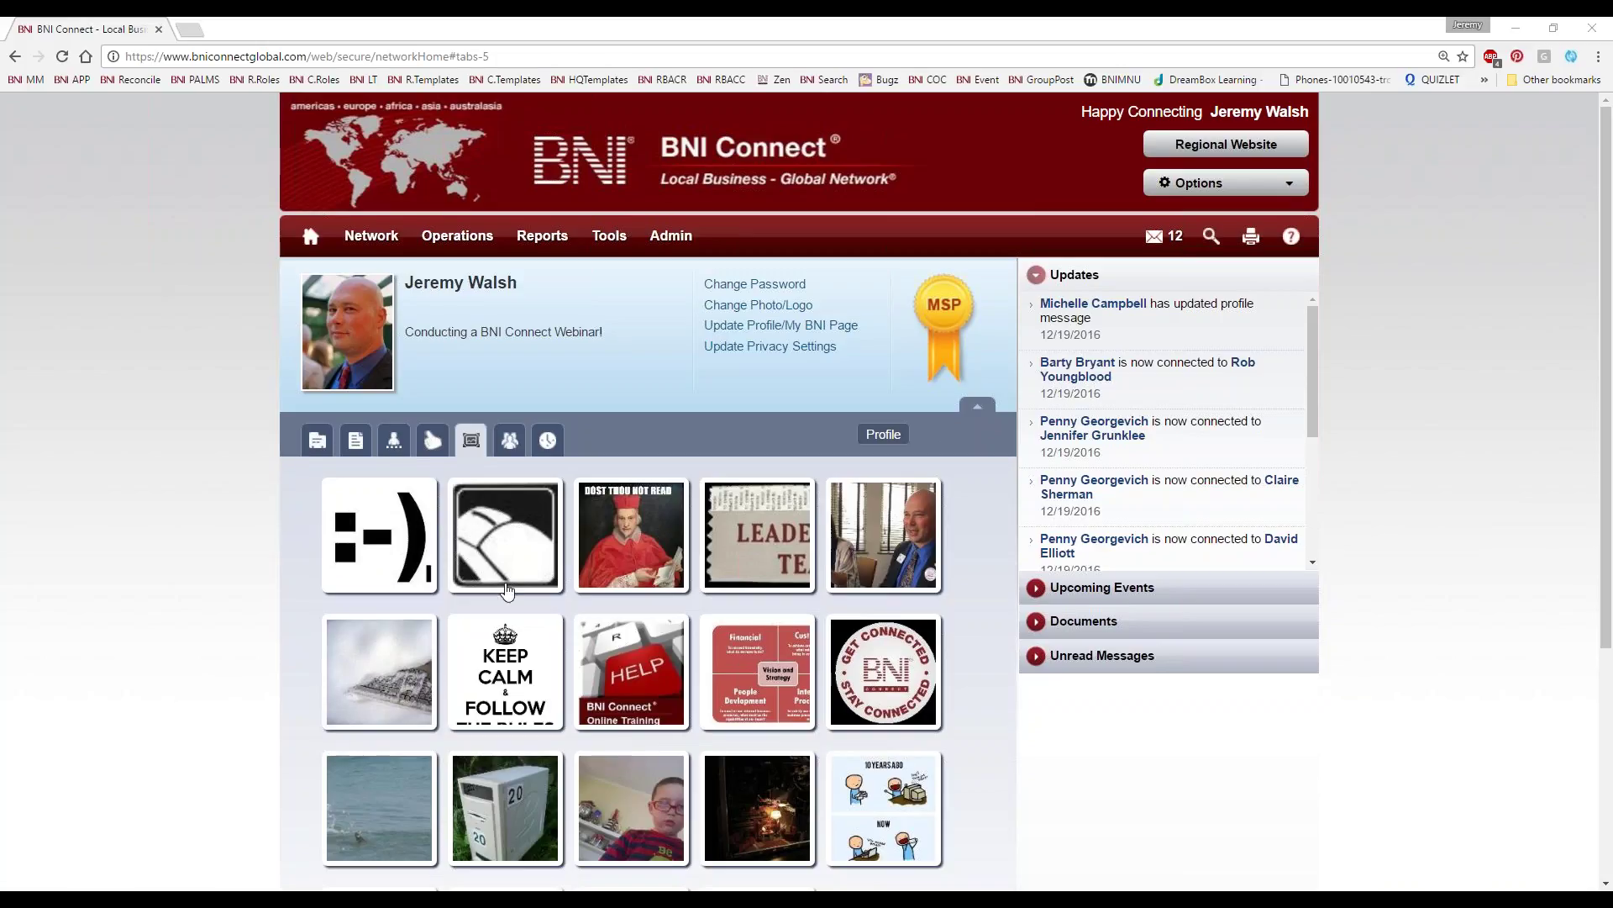
Step: Return to the Profile section and open the profile for editing
click(318, 439)
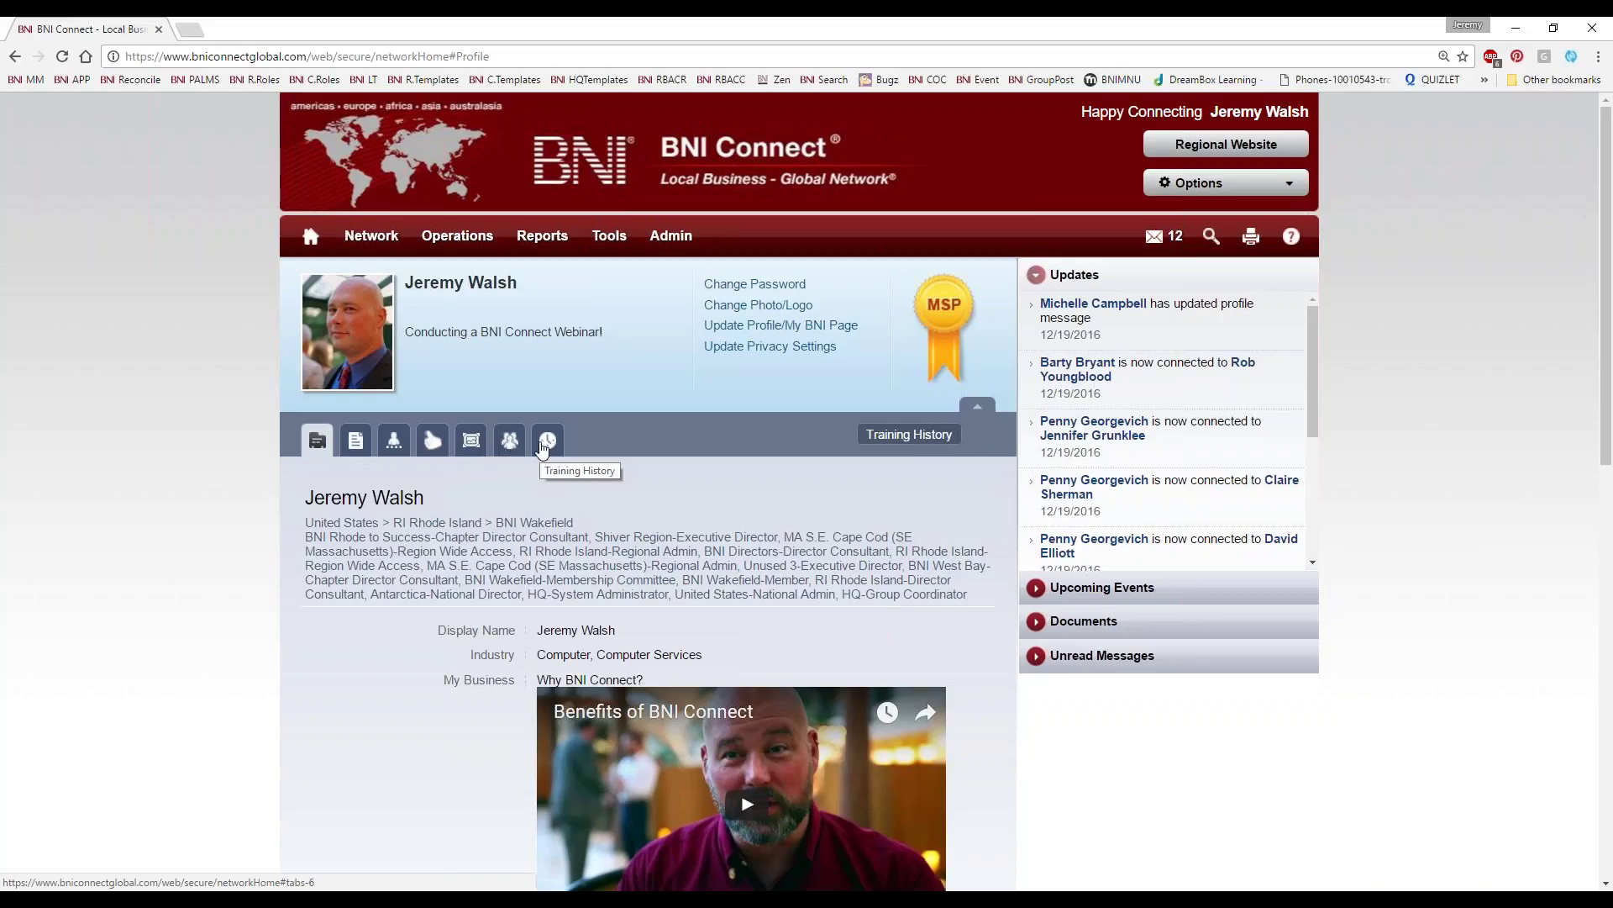
click(659, 329)
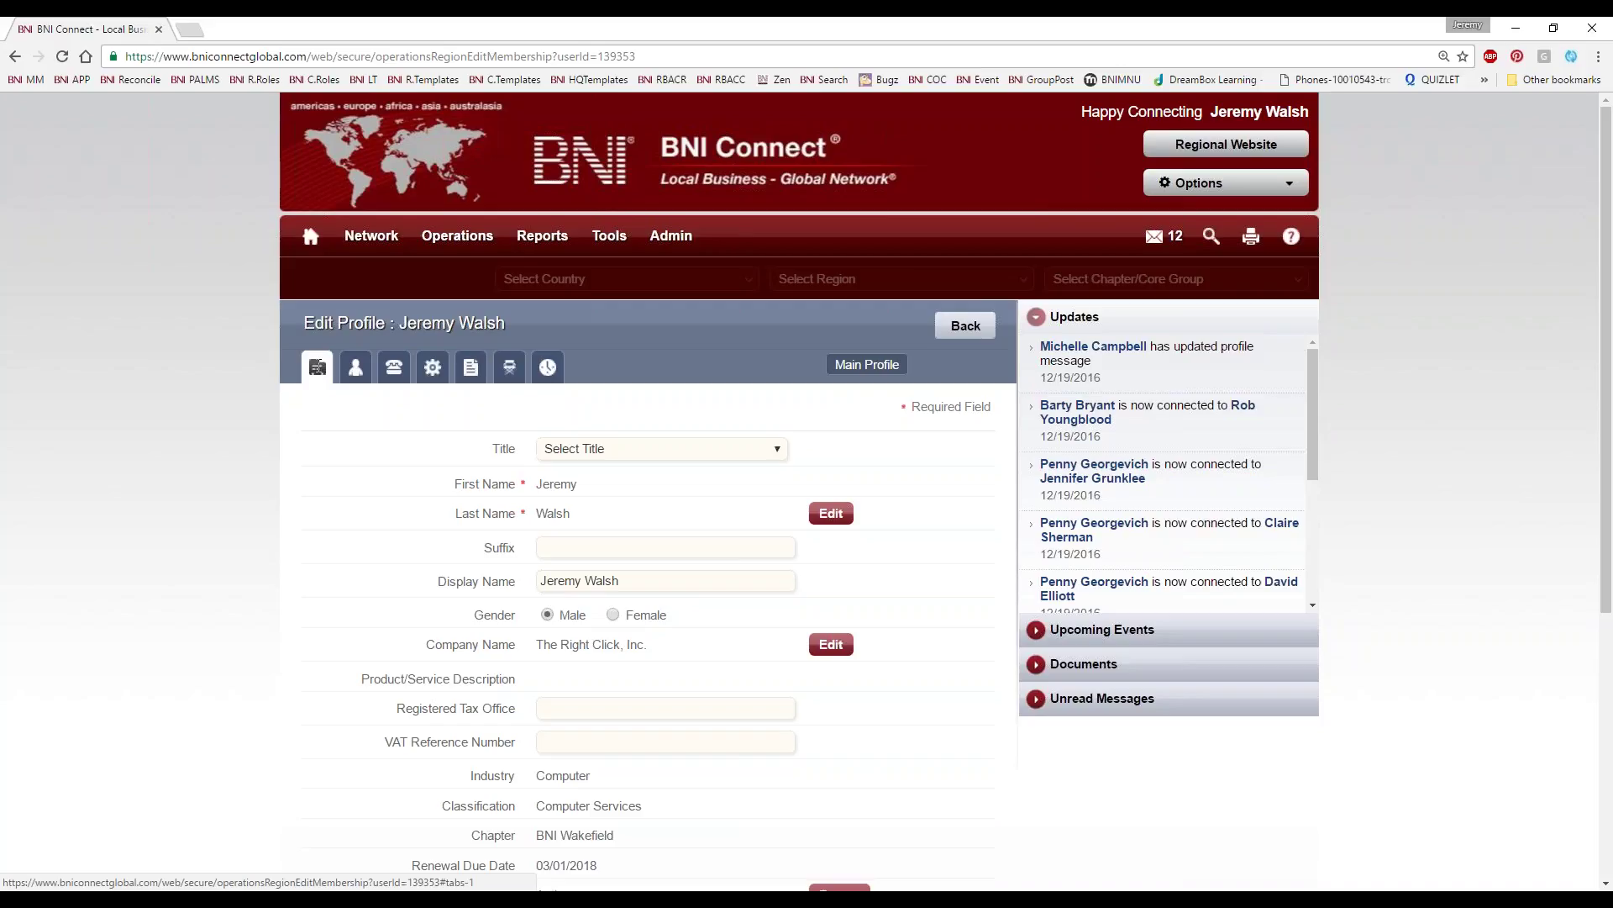
Step: Go through the profile editing sections: User Profile, Contact Details, Account Settings, Bio and the remaining ones up to Training History
click(353, 369)
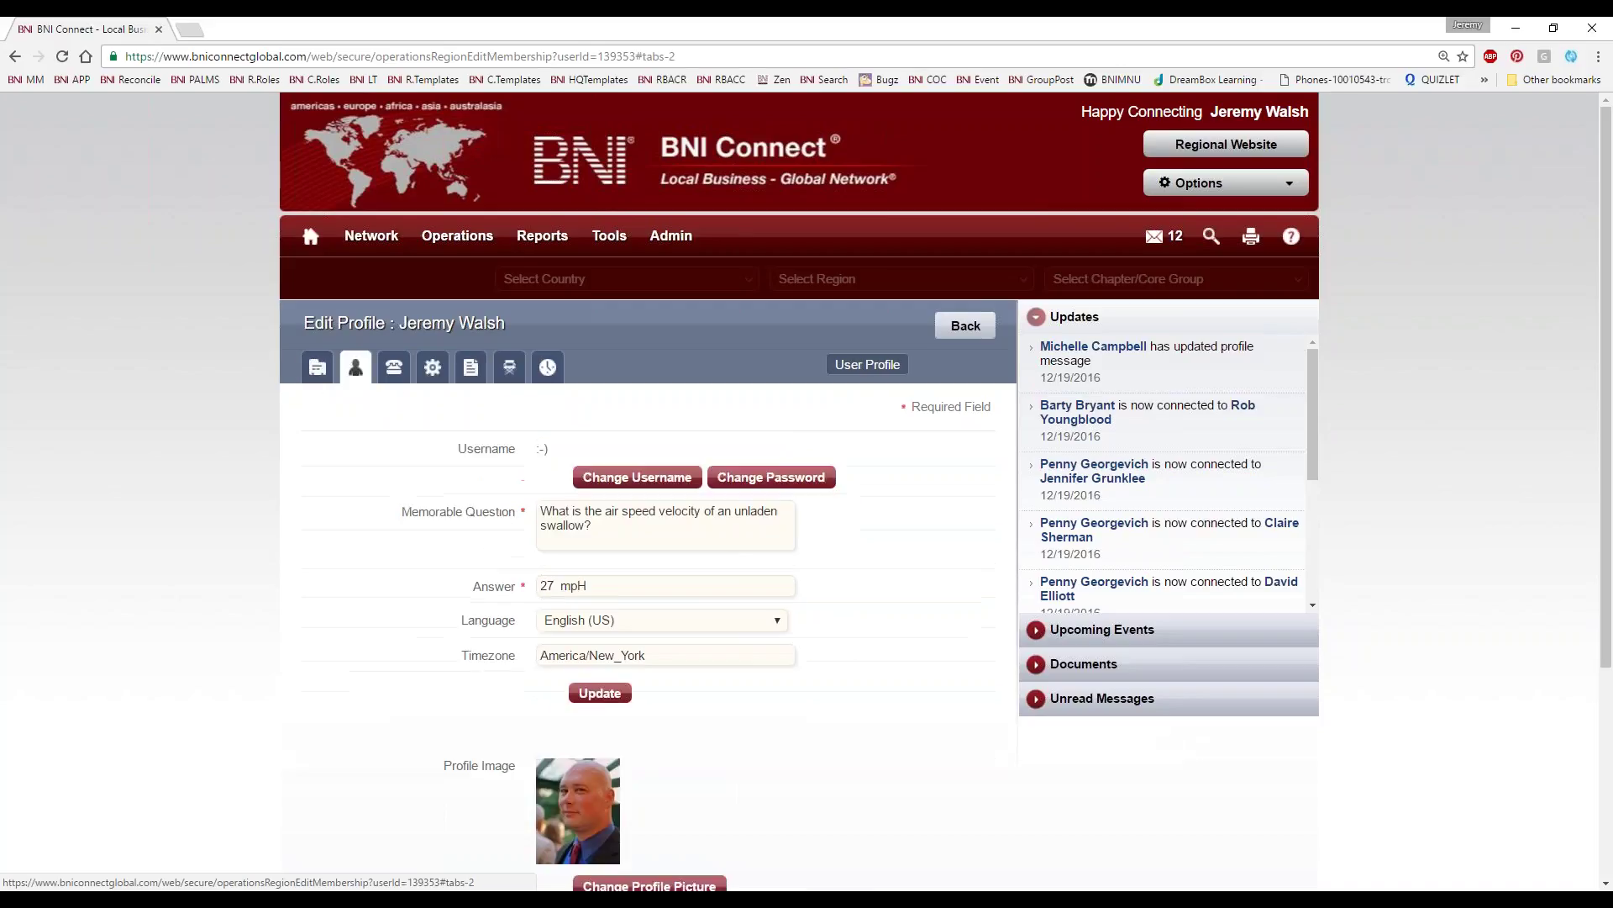
click(394, 367)
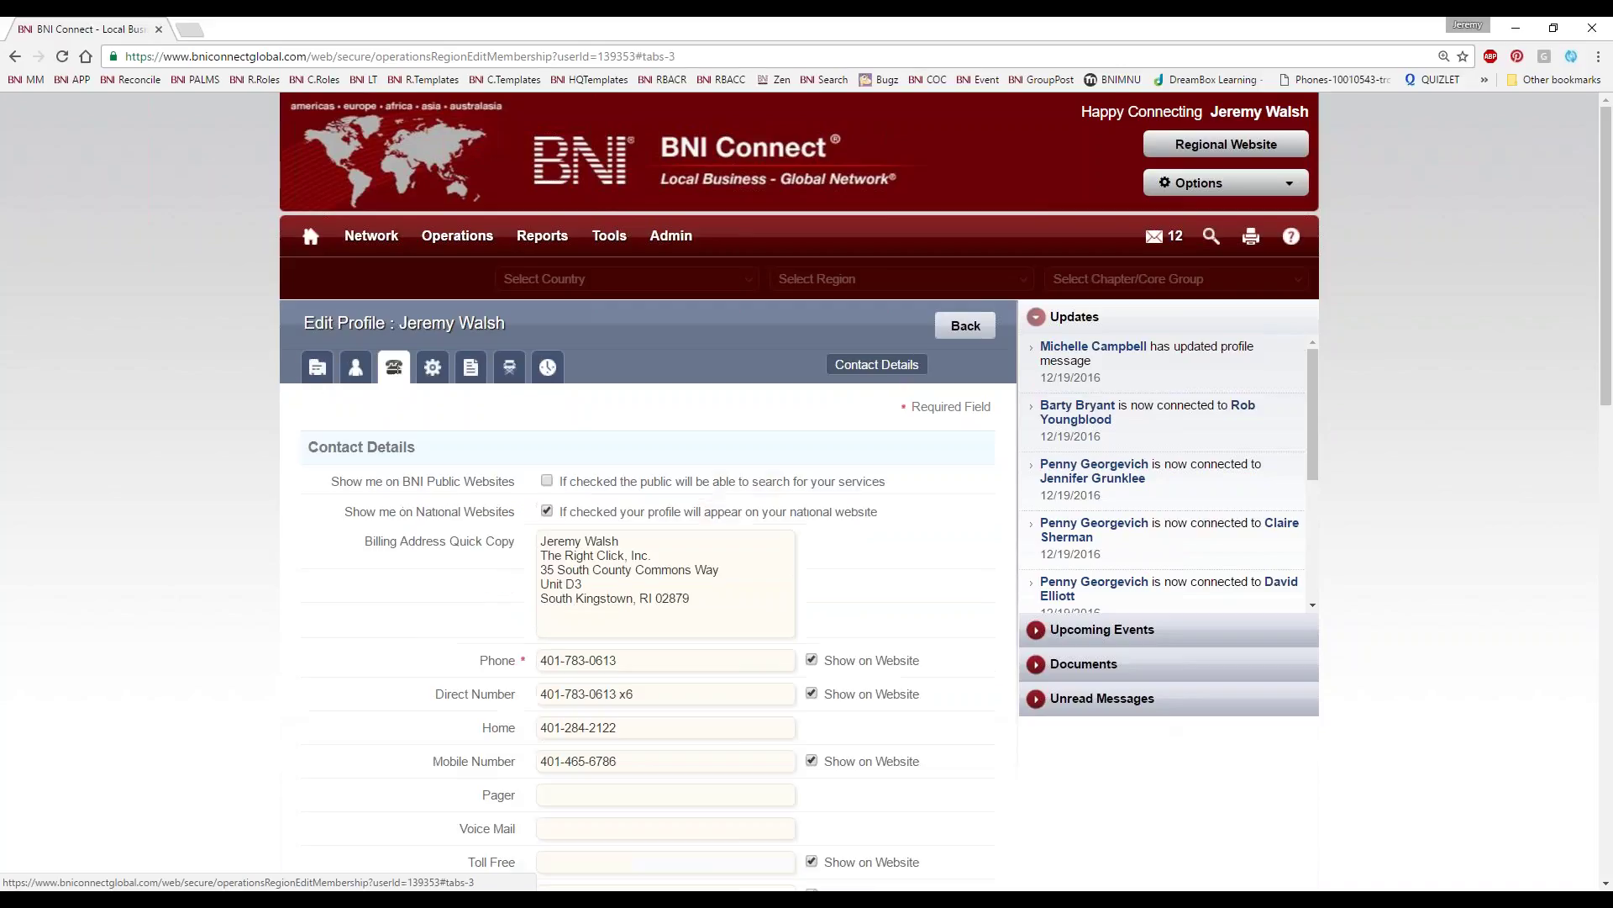
click(433, 370)
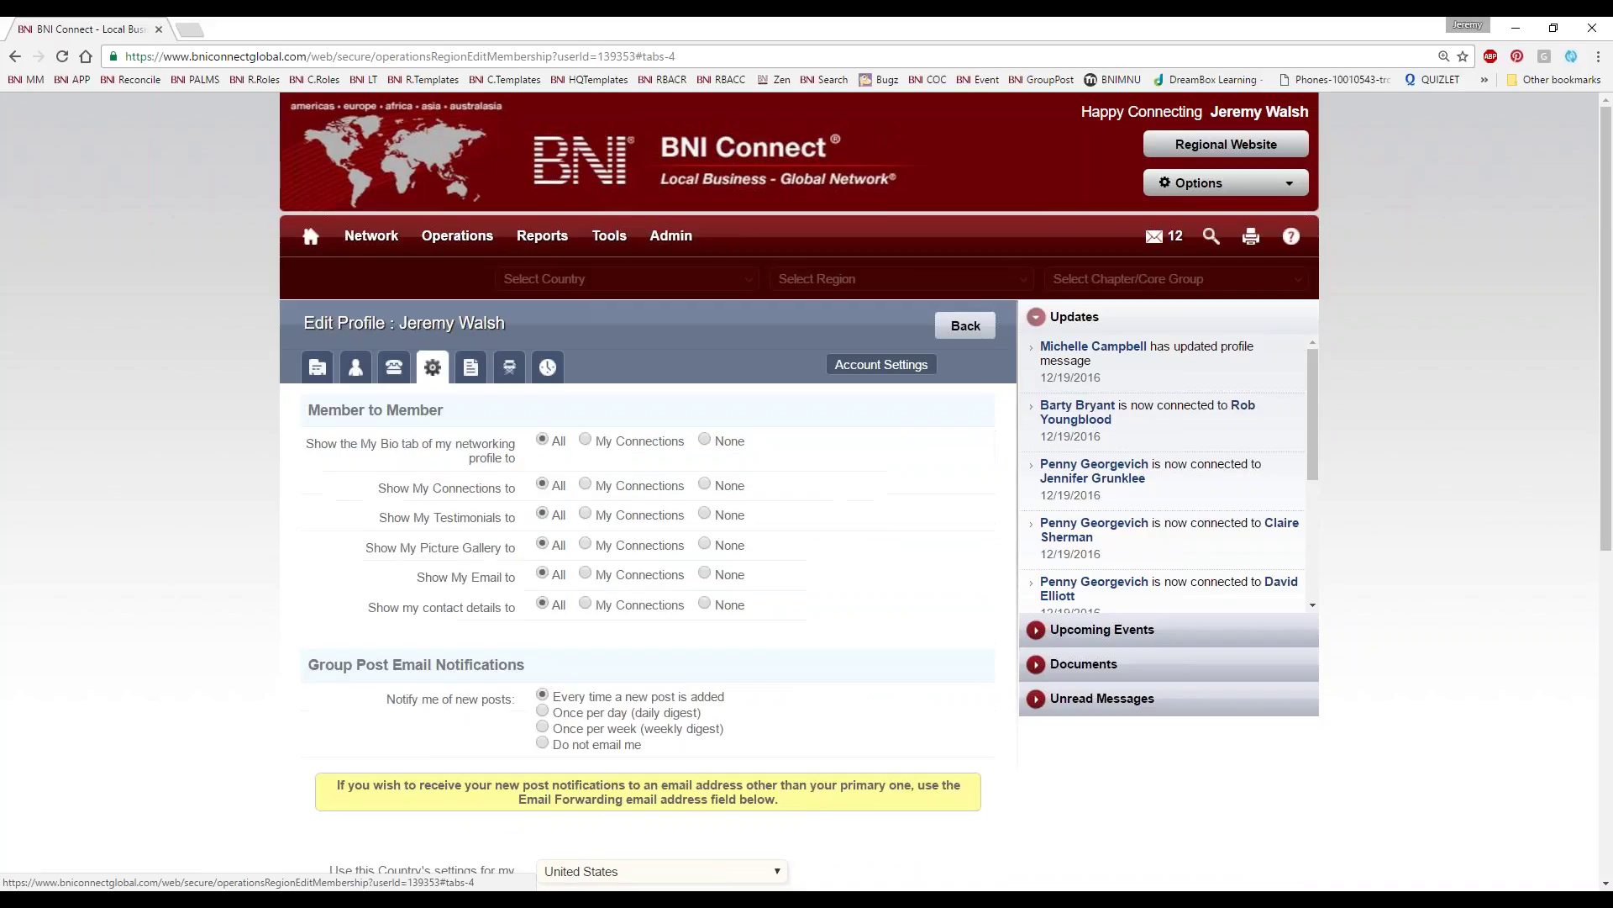
click(471, 372)
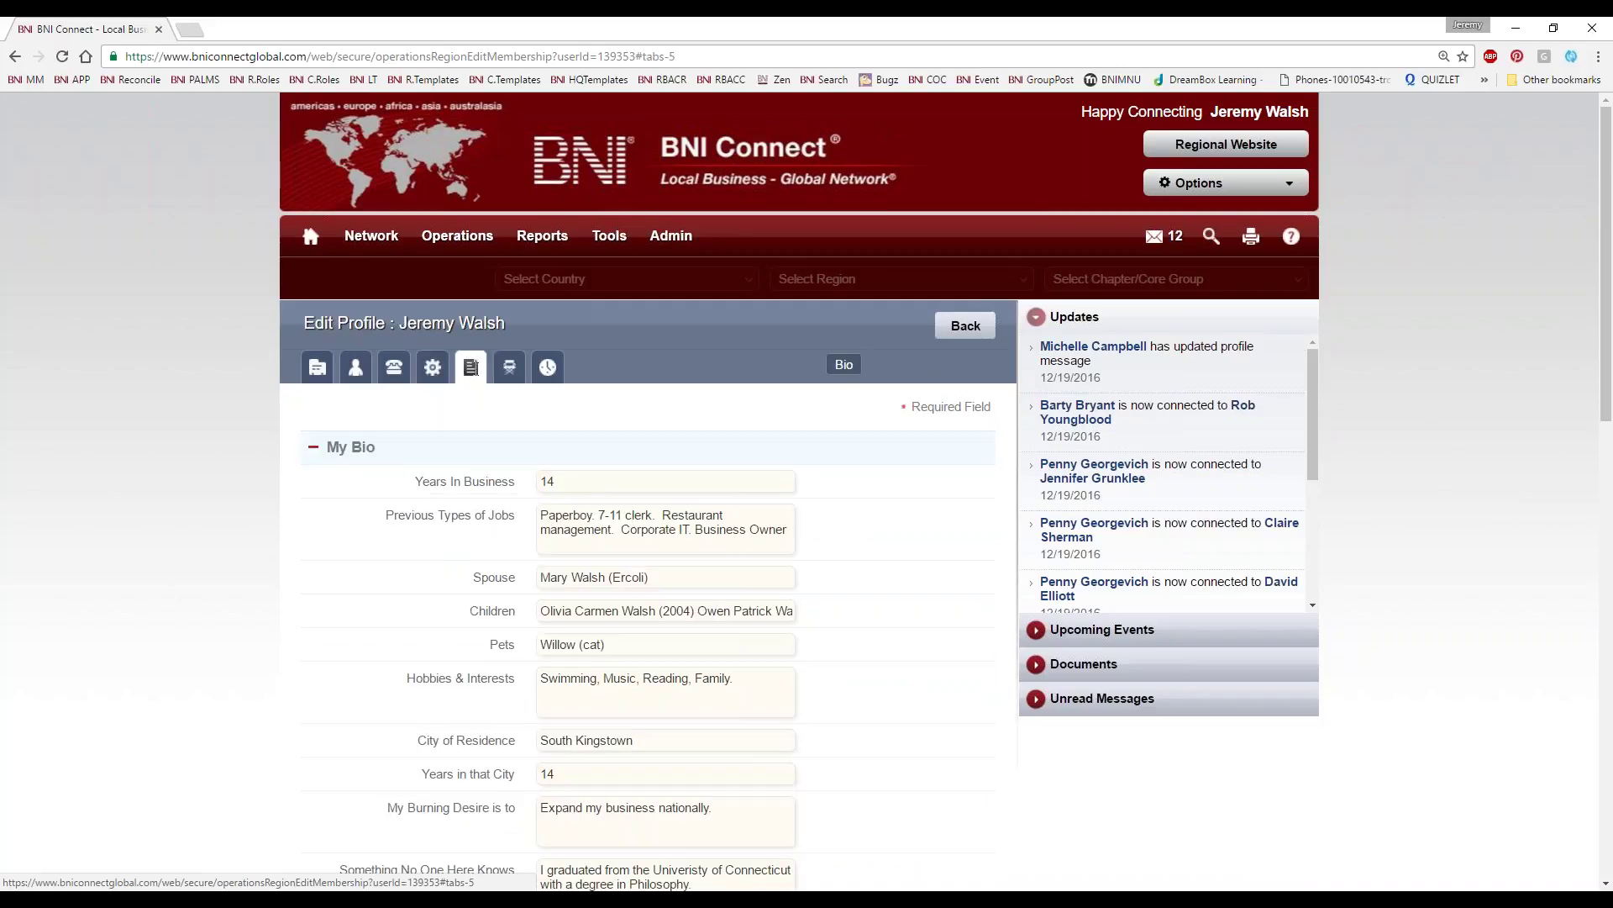
click(509, 367)
click(542, 365)
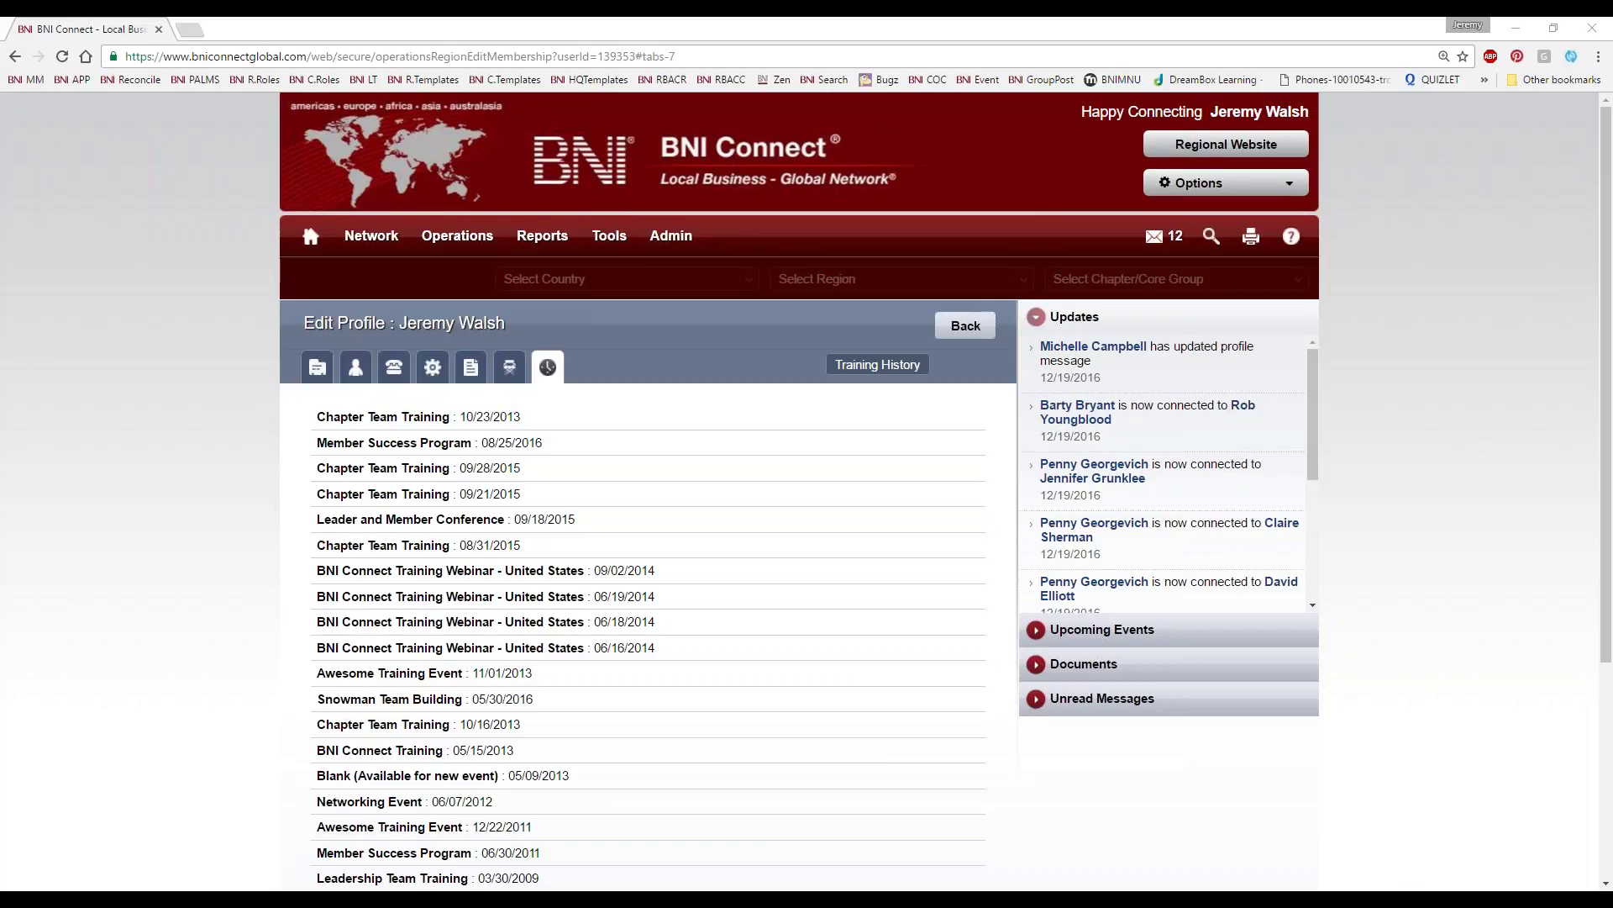
Step: Return to the BNI Connect home page and open the form for submitting CEU slips
click(308, 237)
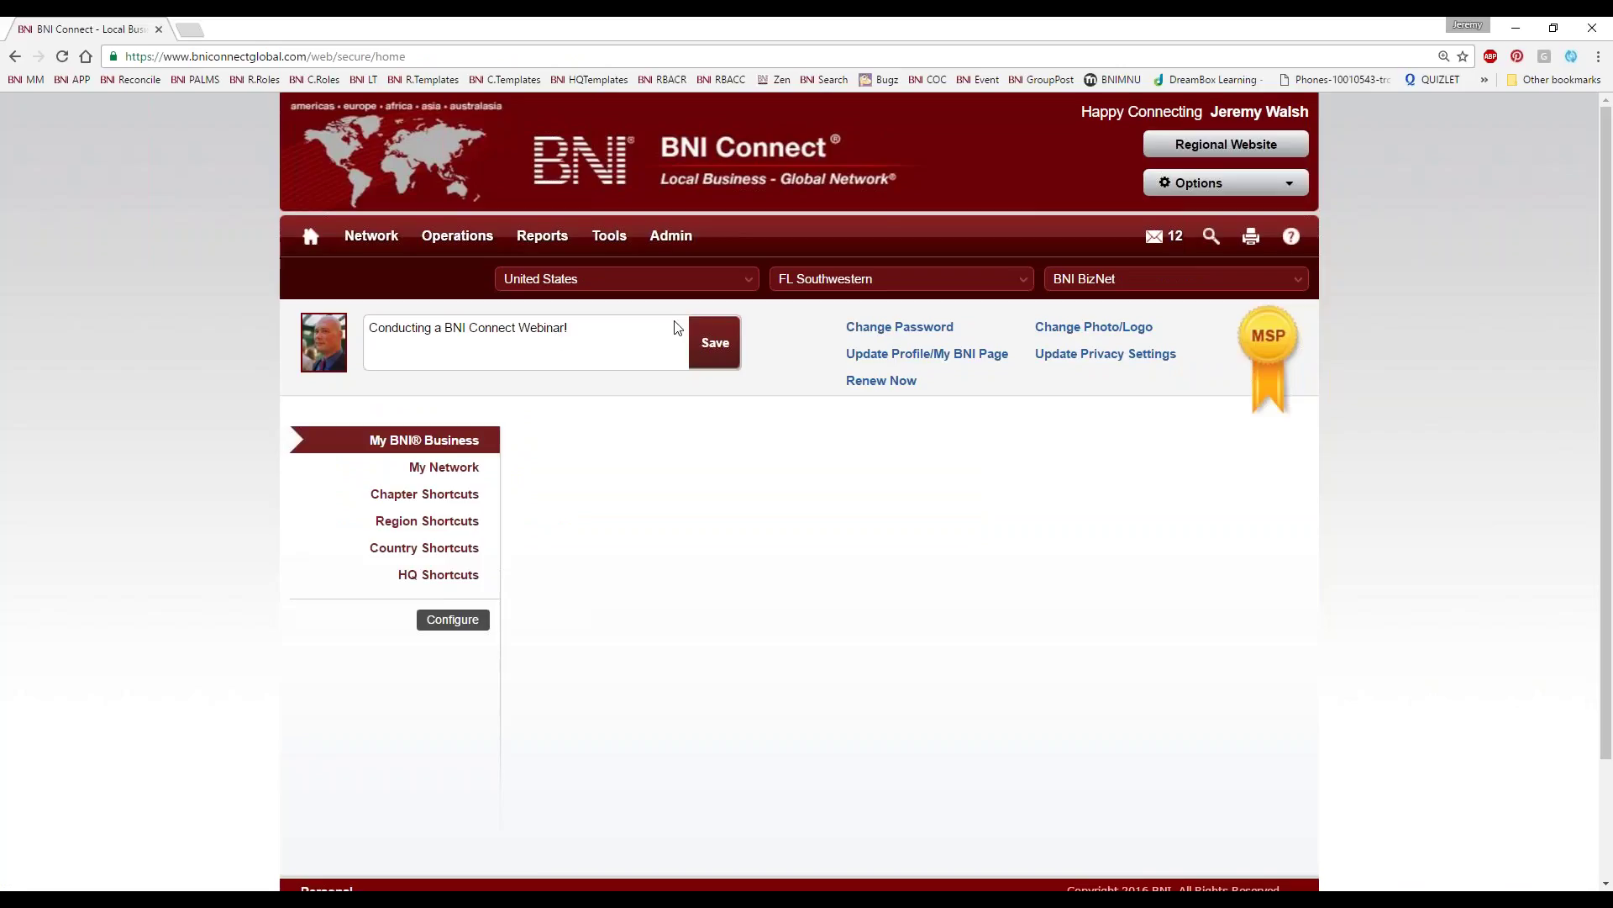
scroll(847, 479, down, 4)
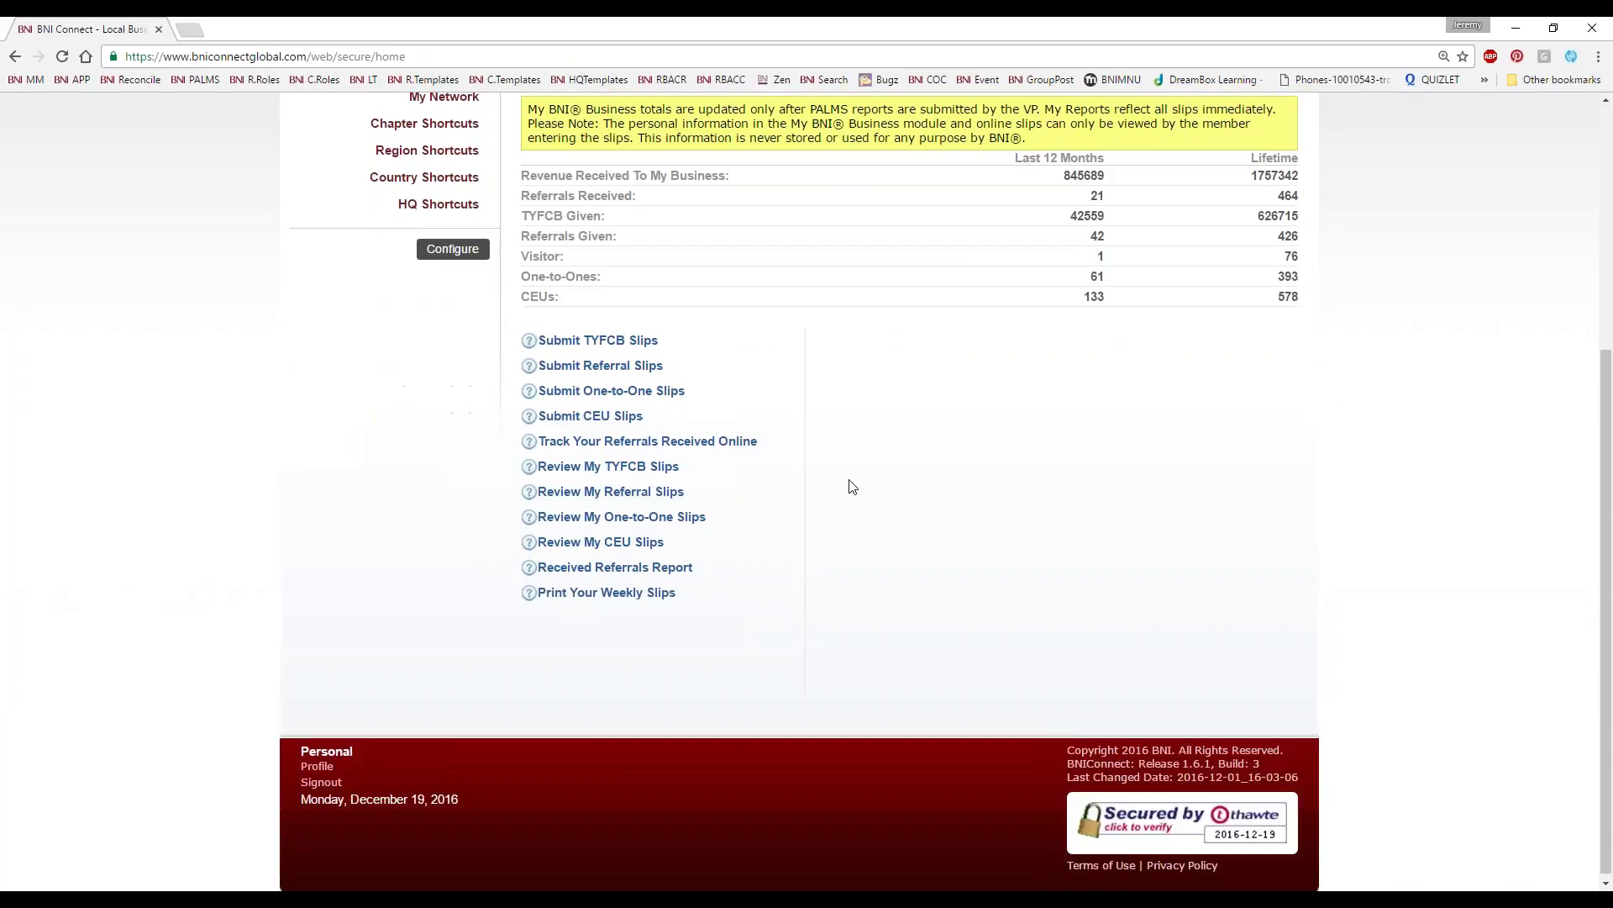
click(593, 412)
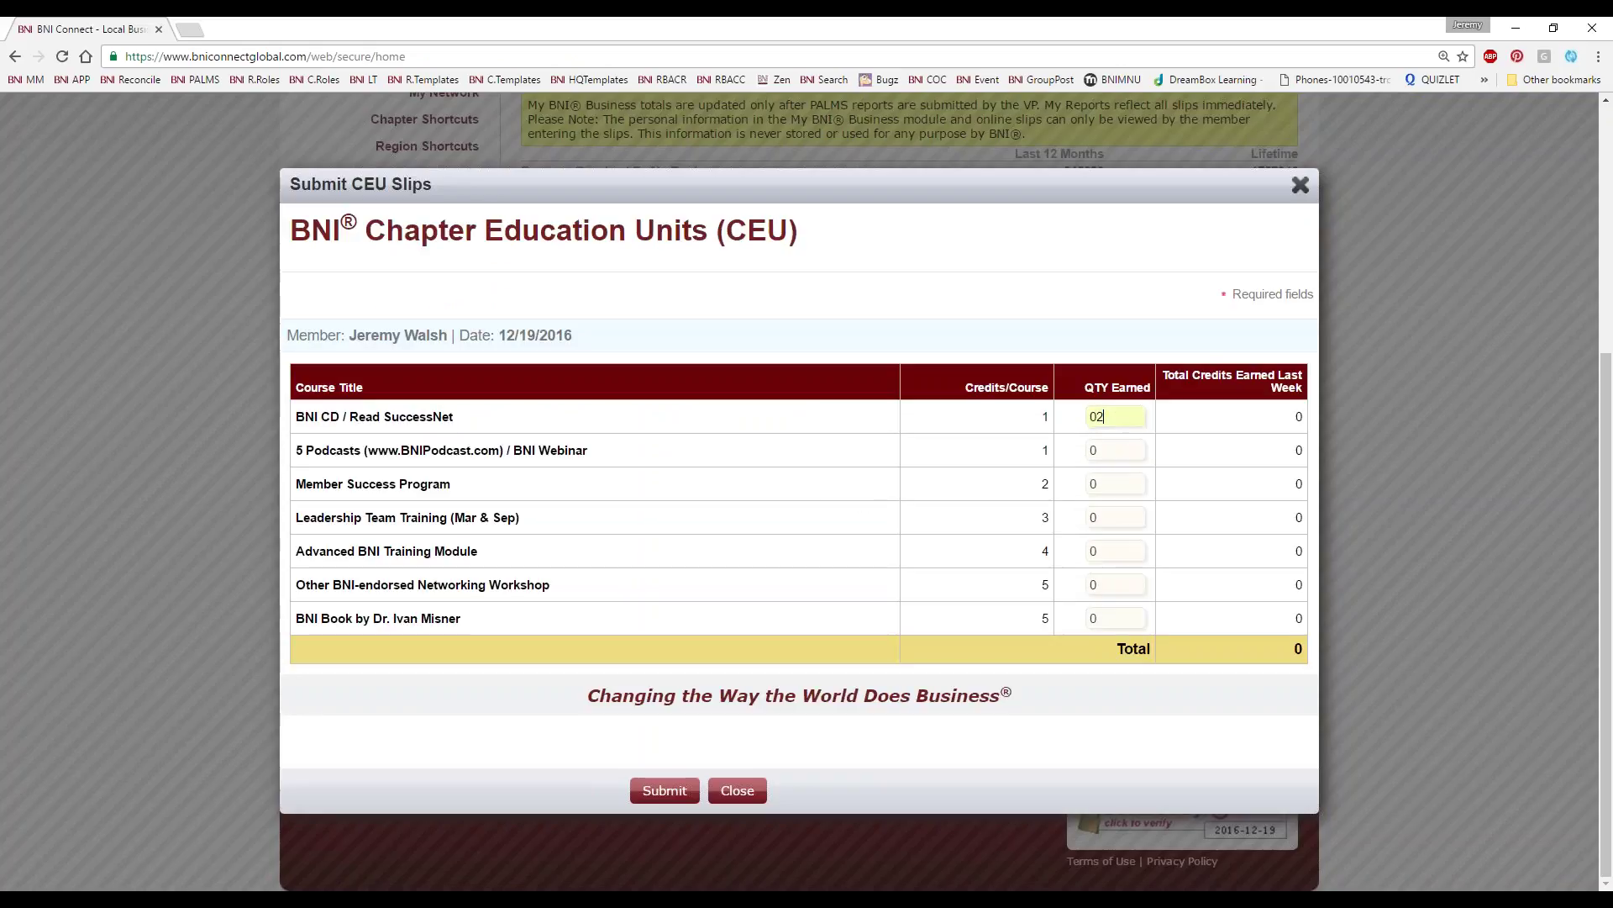
Step: Clear the BNI CD quantity, enter 1 for "5 Podcasts / BNI Webinar", try to submit the CEU slip, and close the form
key(Tab)
double_click(1113, 417)
key(BackSpace)
click(1069, 451)
text(1)
drag(642, 472, 551, 439)
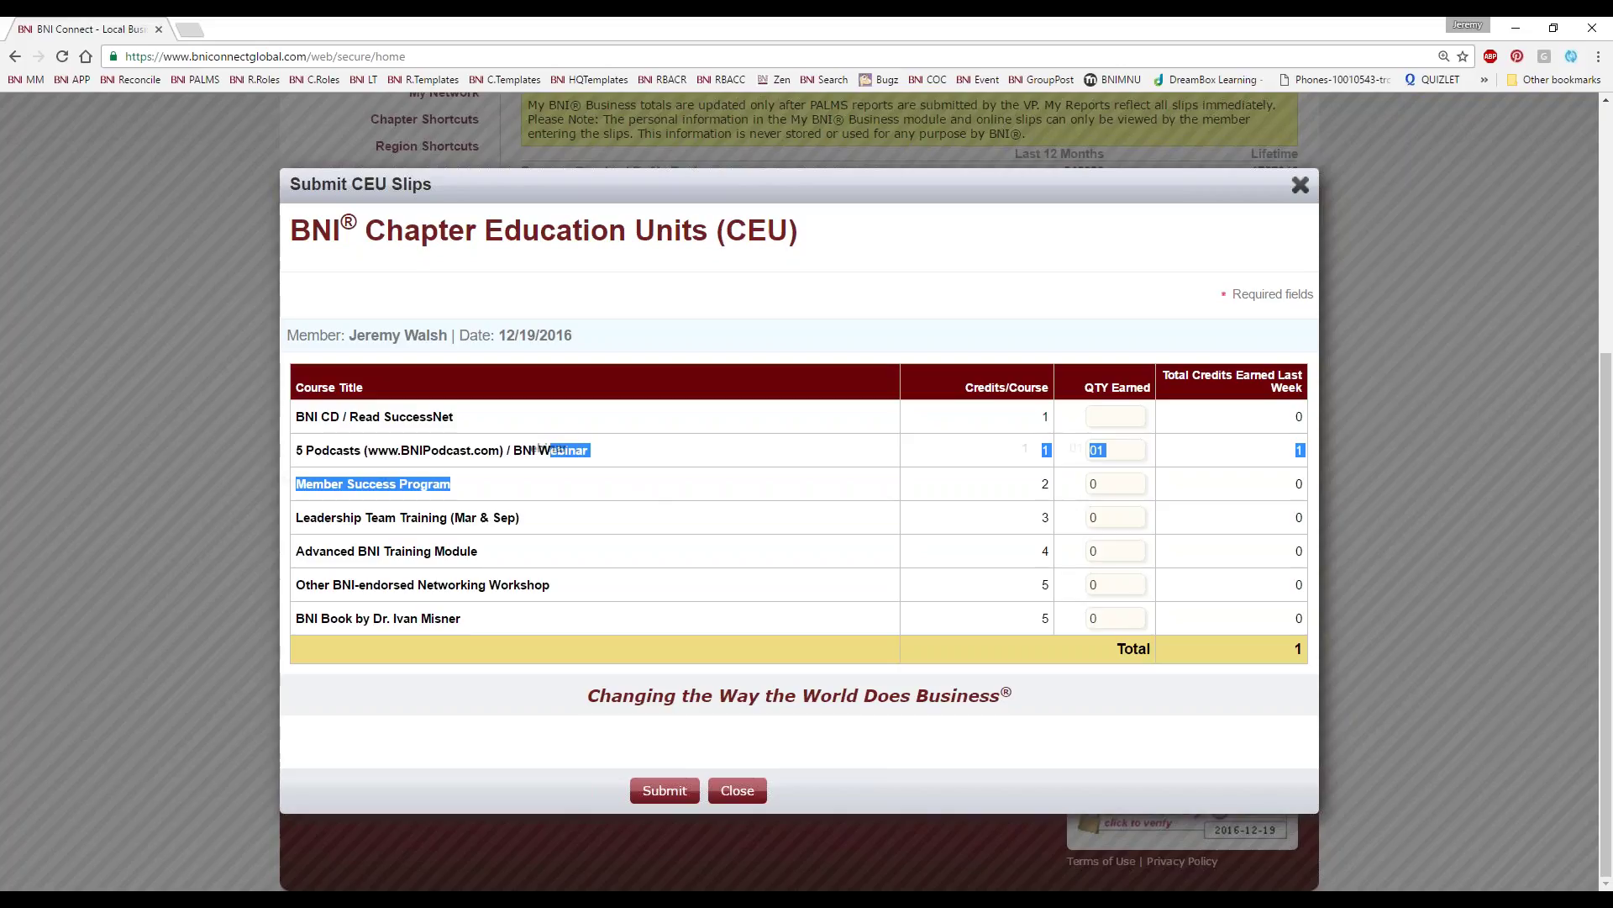
click(572, 451)
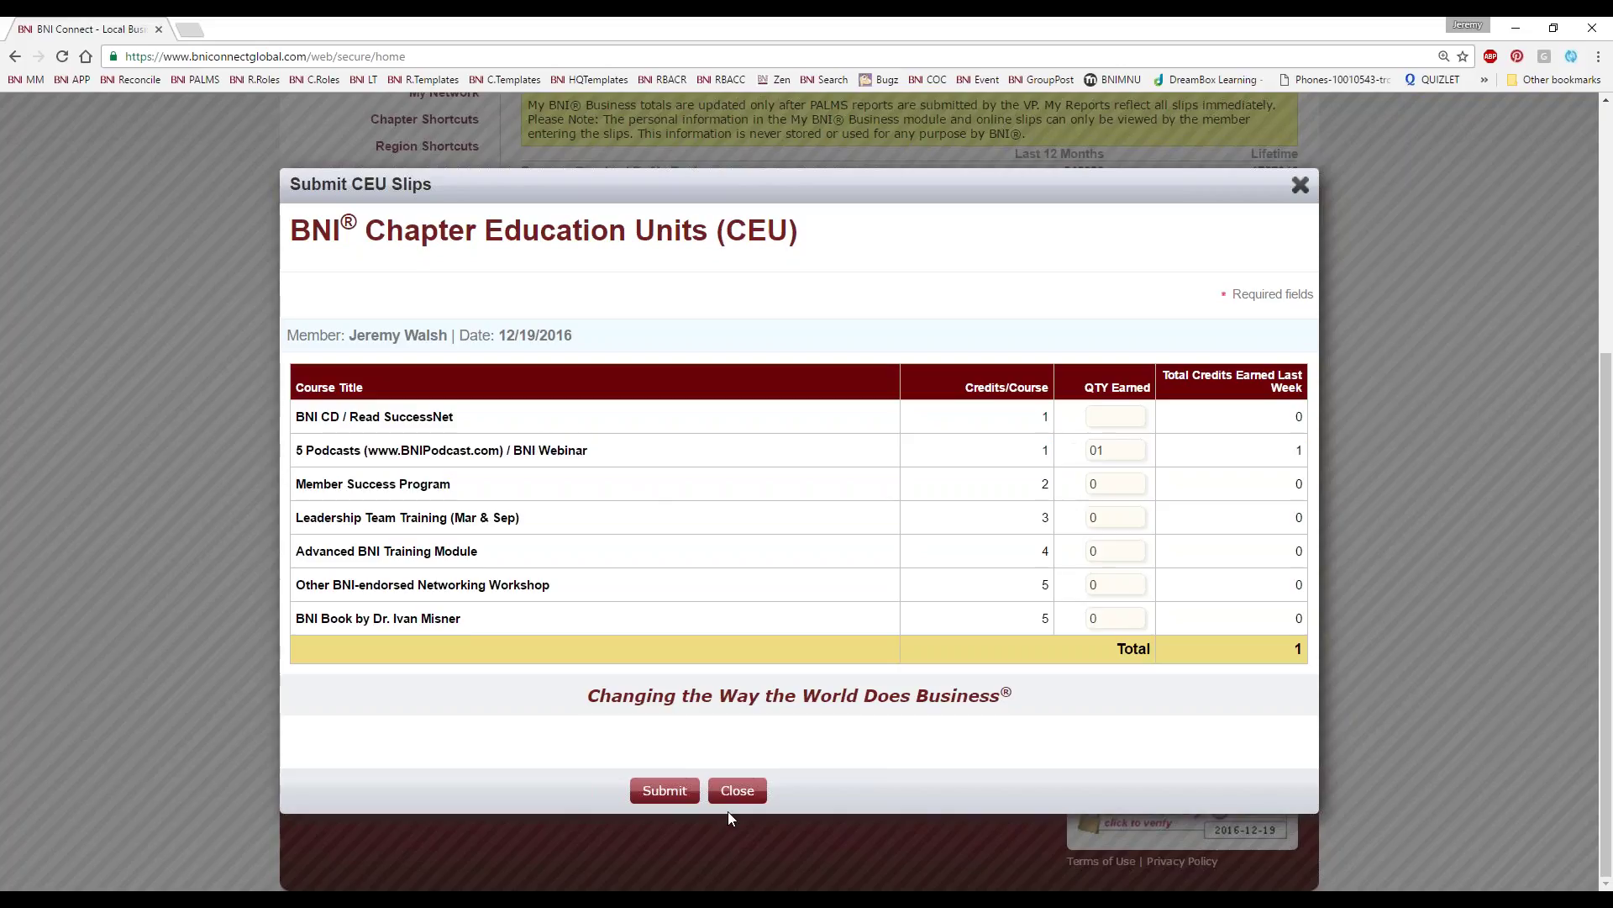
click(664, 791)
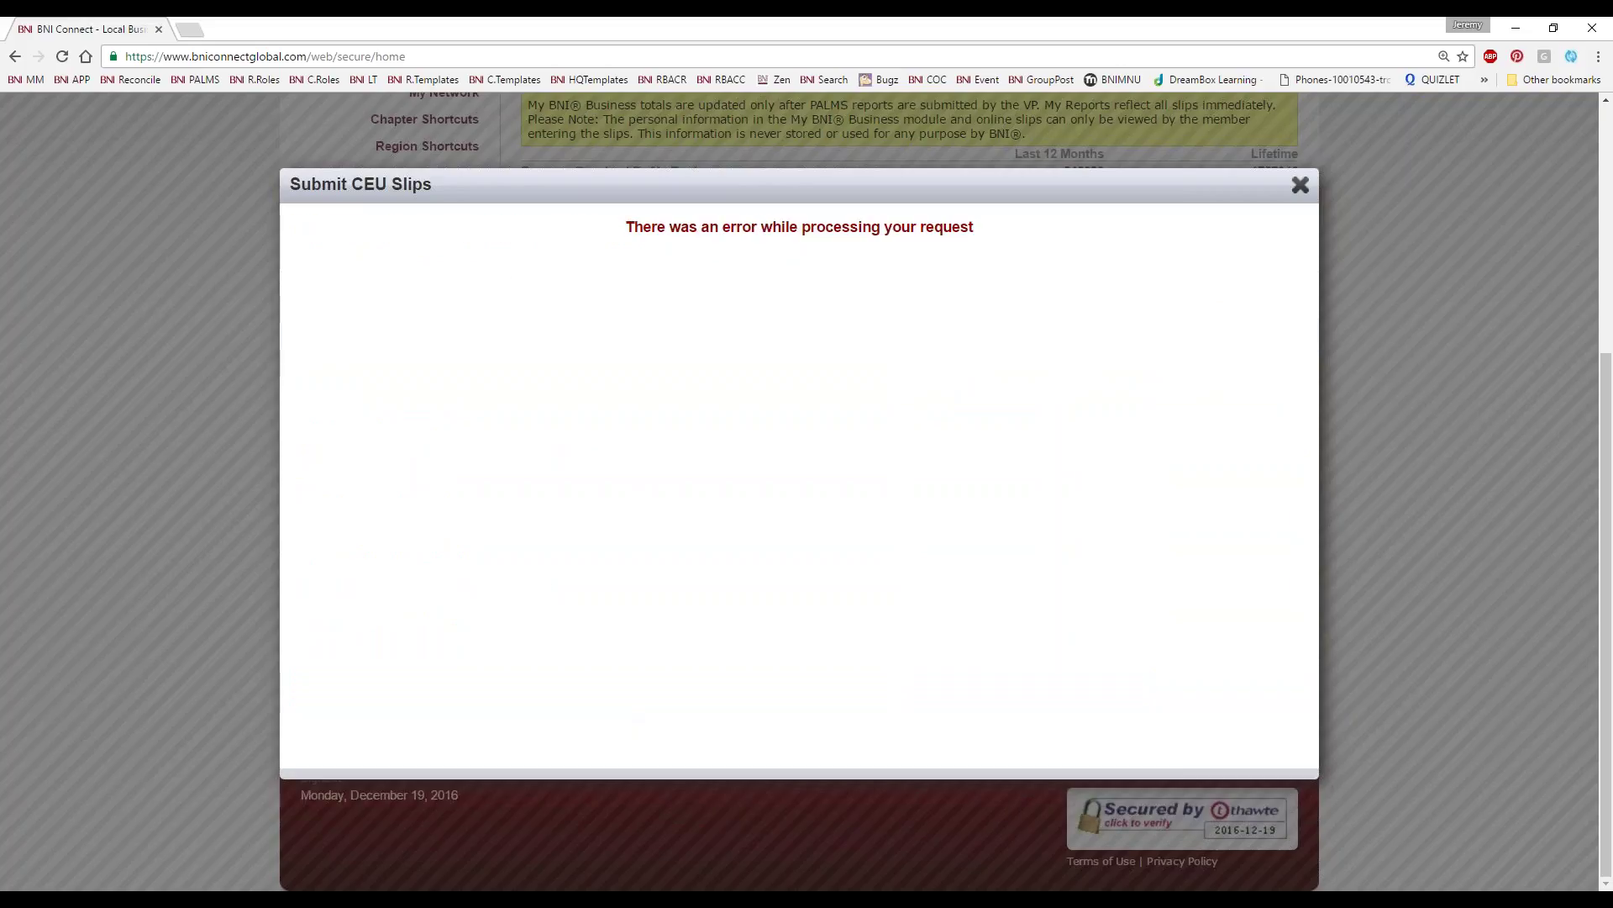
key(Escape)
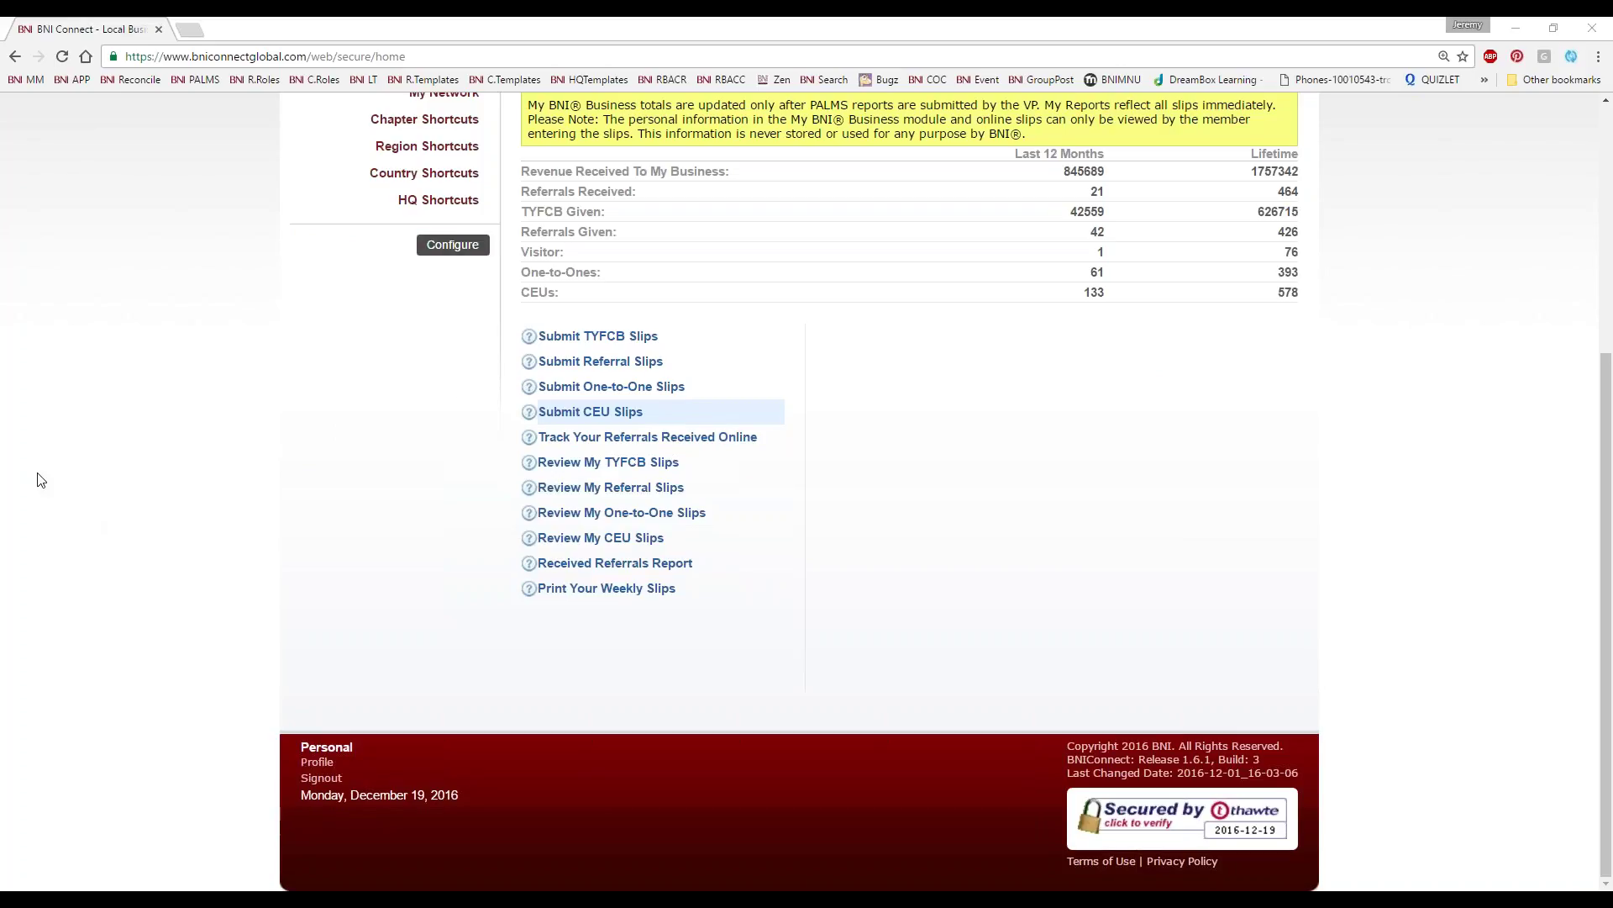
Step: Highlight the profile message on the home page and open the personal profile page
scroll(389, 380, up, 5)
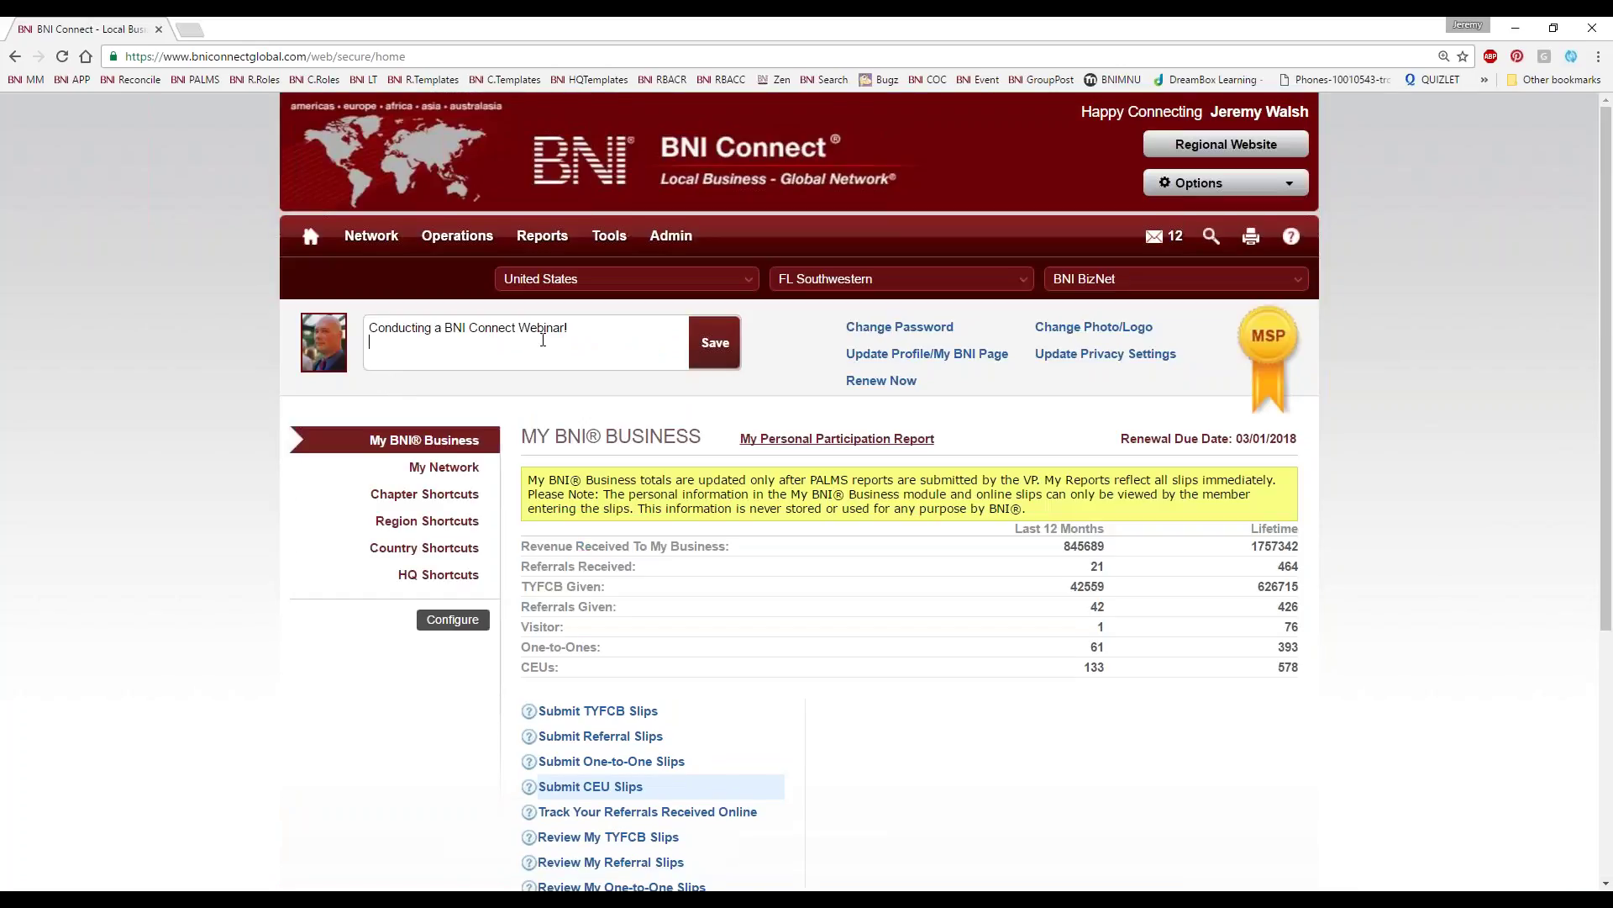
drag(612, 327, 303, 313)
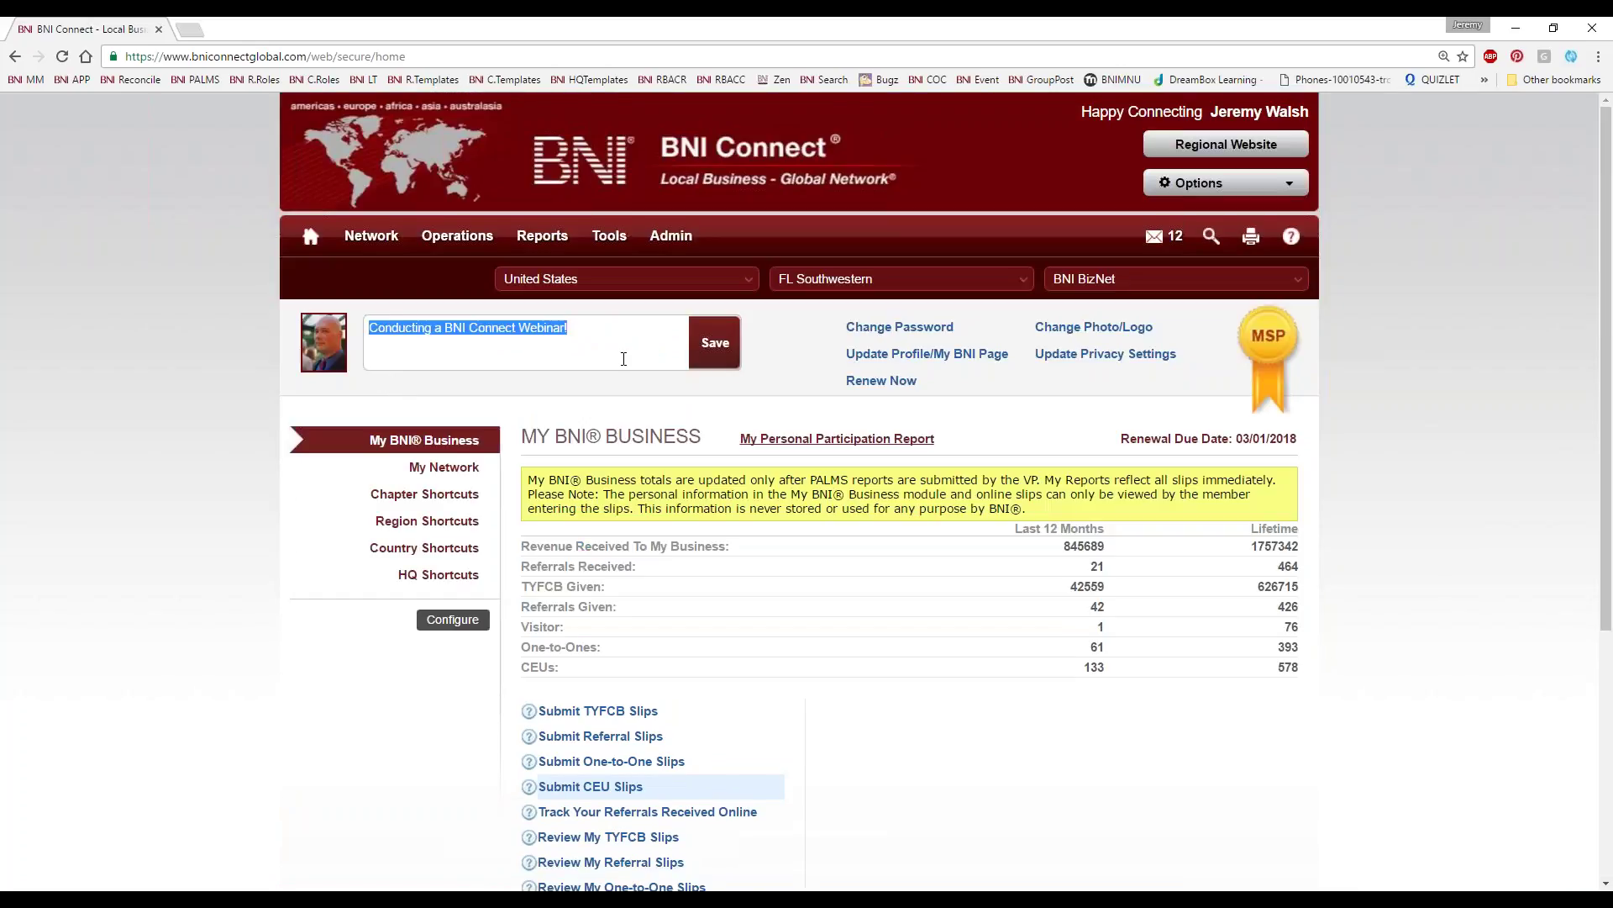
scroll(223, 720, down, 5)
click(318, 762)
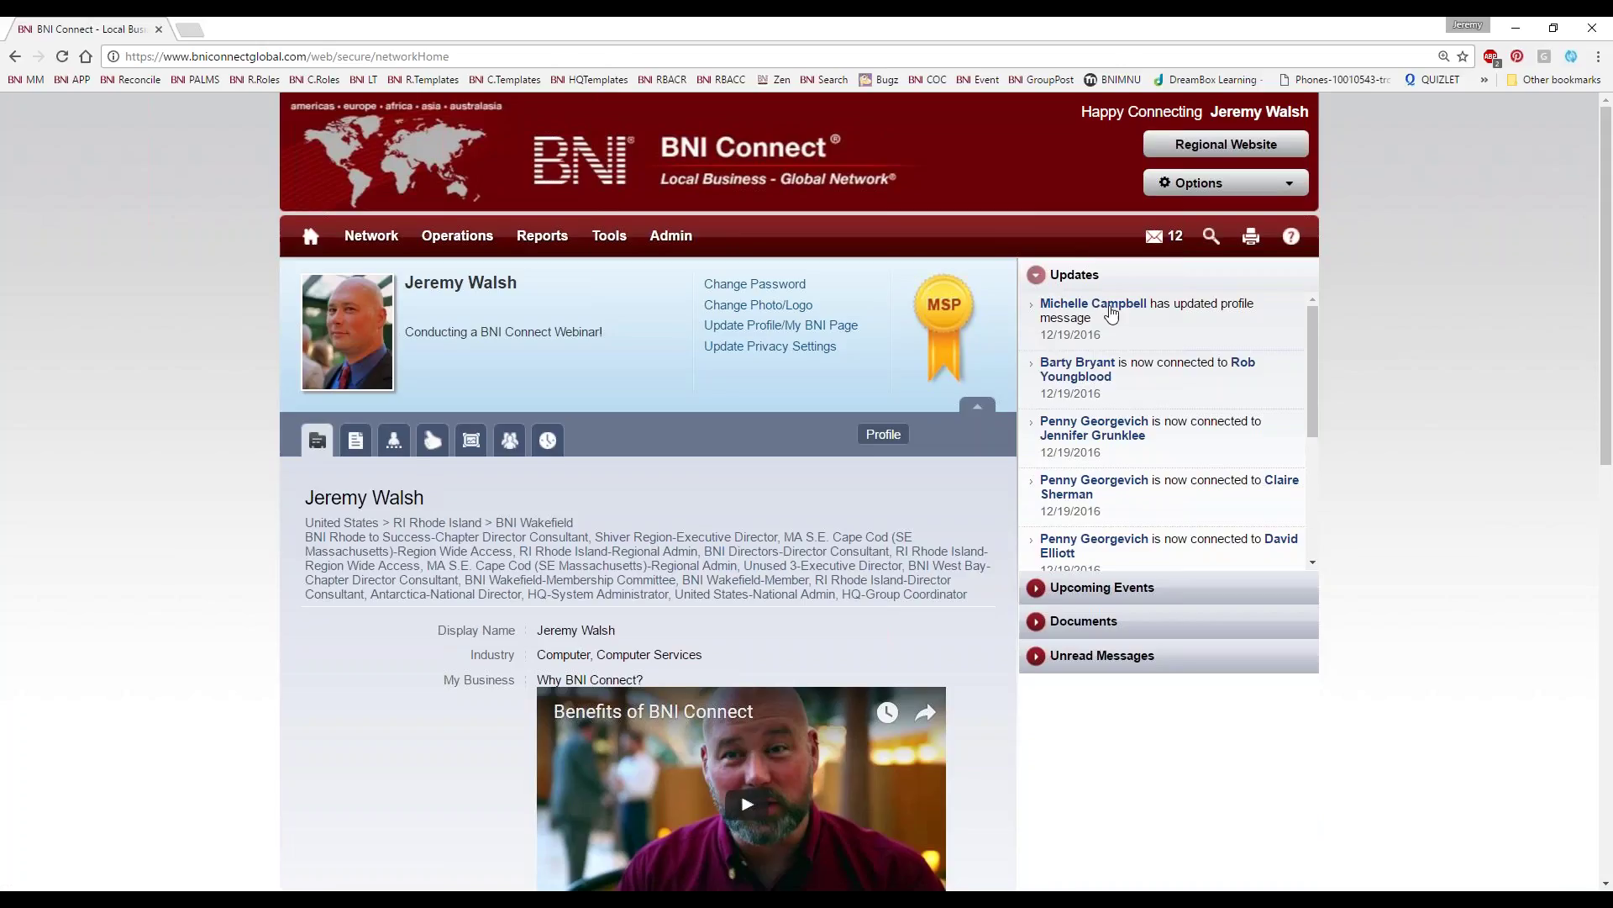
drag(1313, 374, 1360, 327)
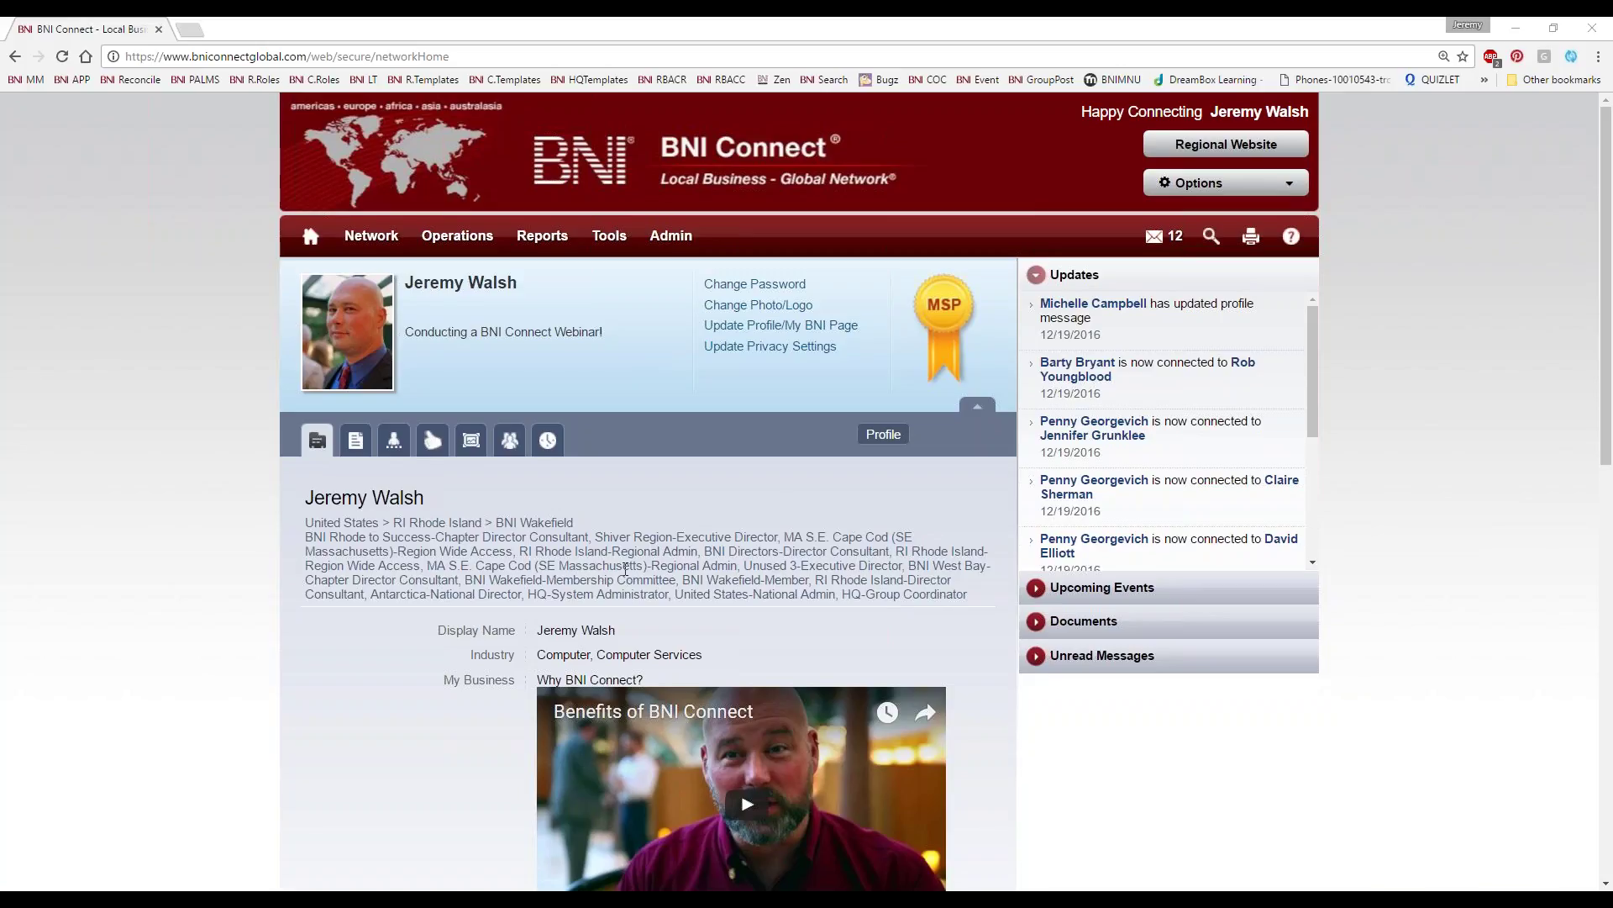
Step: Highlight the full list of keywords in the personal profile and clear the selection
scroll(813, 507, down, 8)
scroll(759, 475, up, 1)
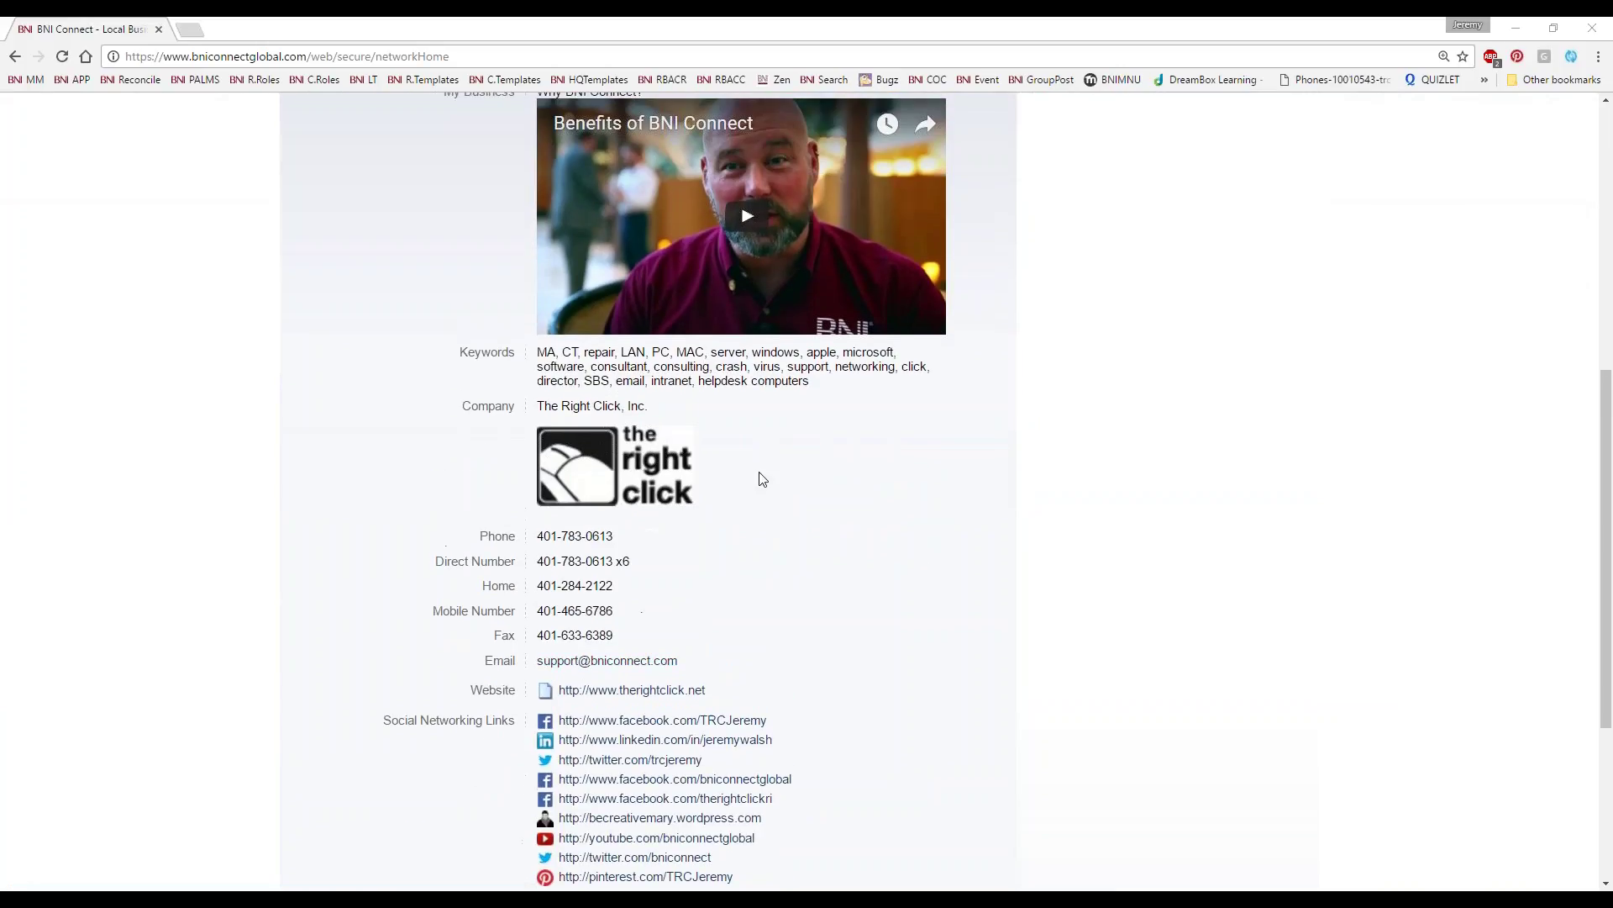
drag(822, 383, 542, 362)
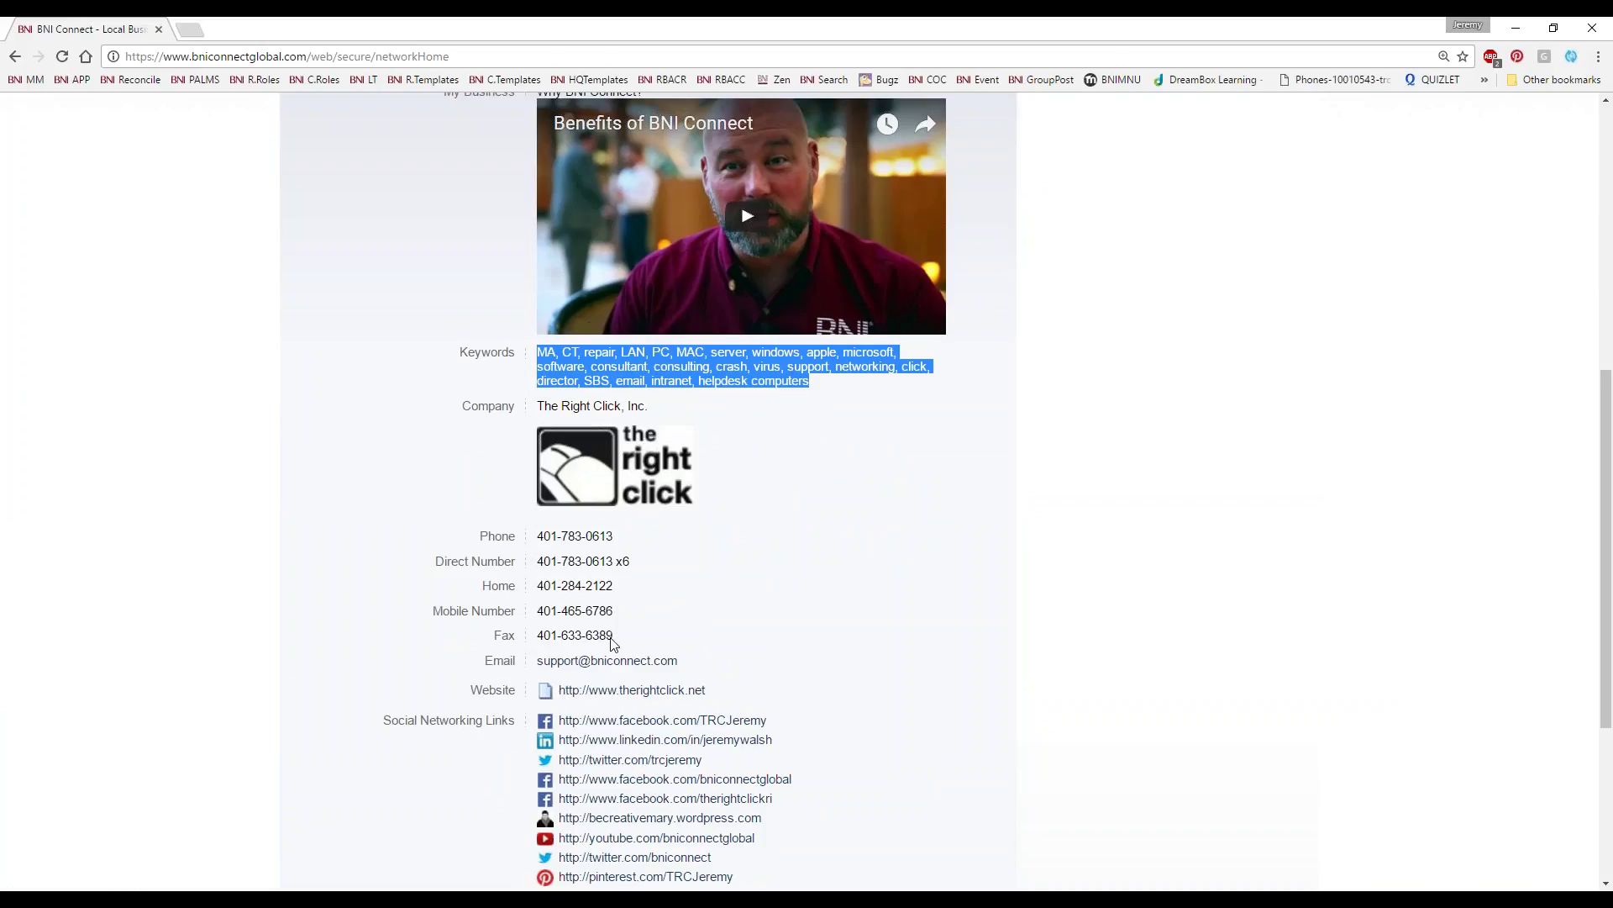
click(558, 353)
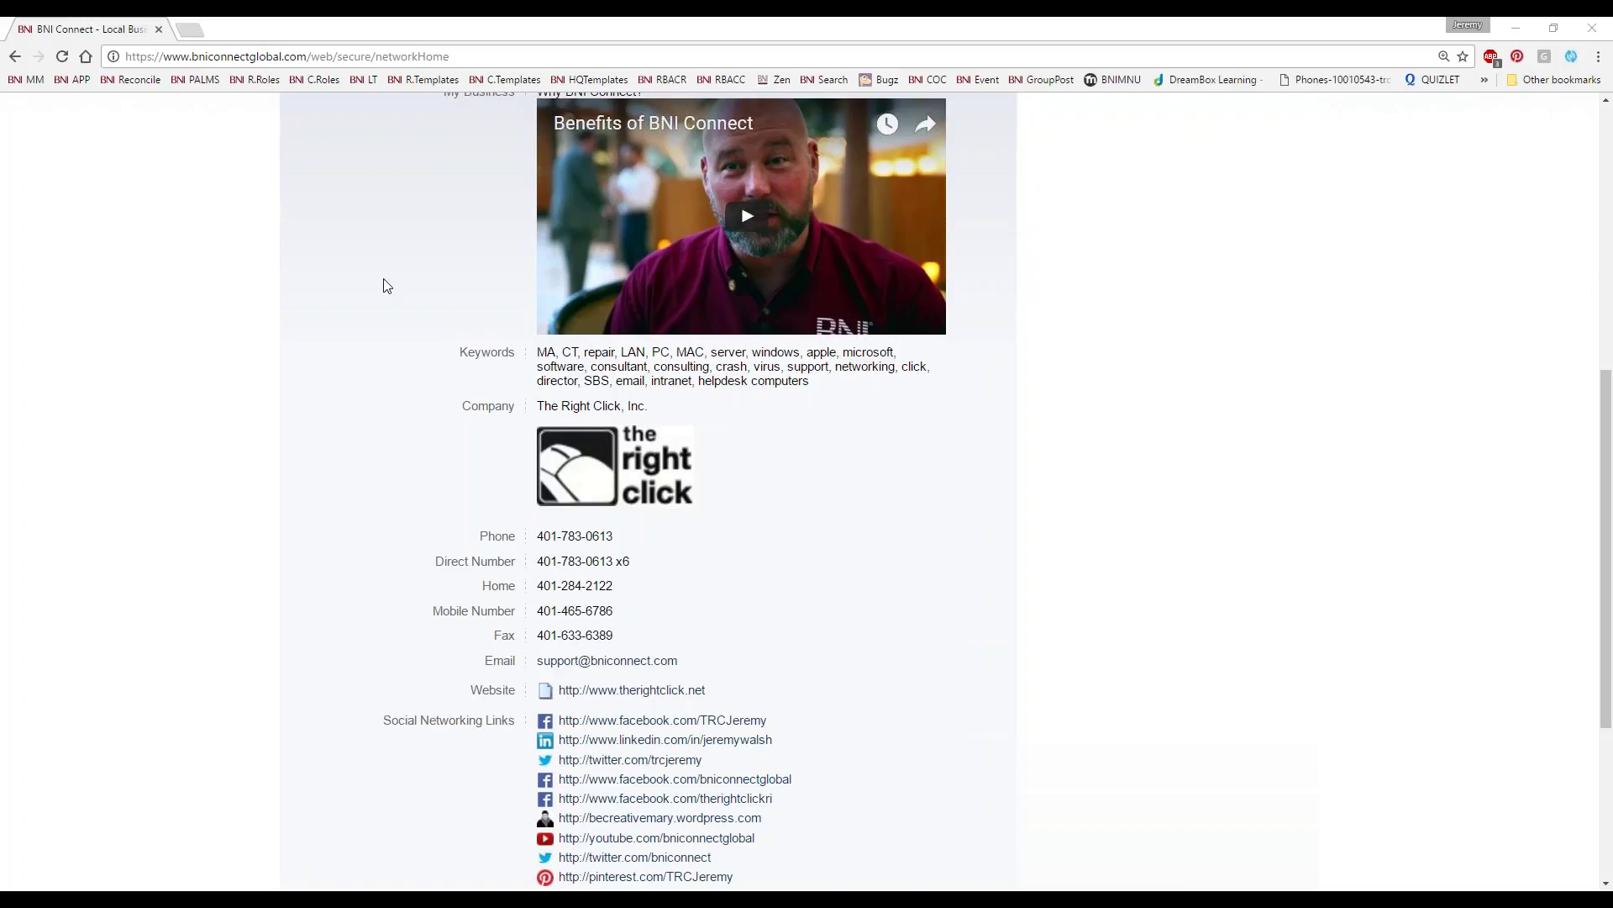
Step: Return to the home page, highlight the "5 Podcasts / BNI Webinar" course in the CEU slip form, and close the form
scroll(384, 281, up, 7)
click(311, 235)
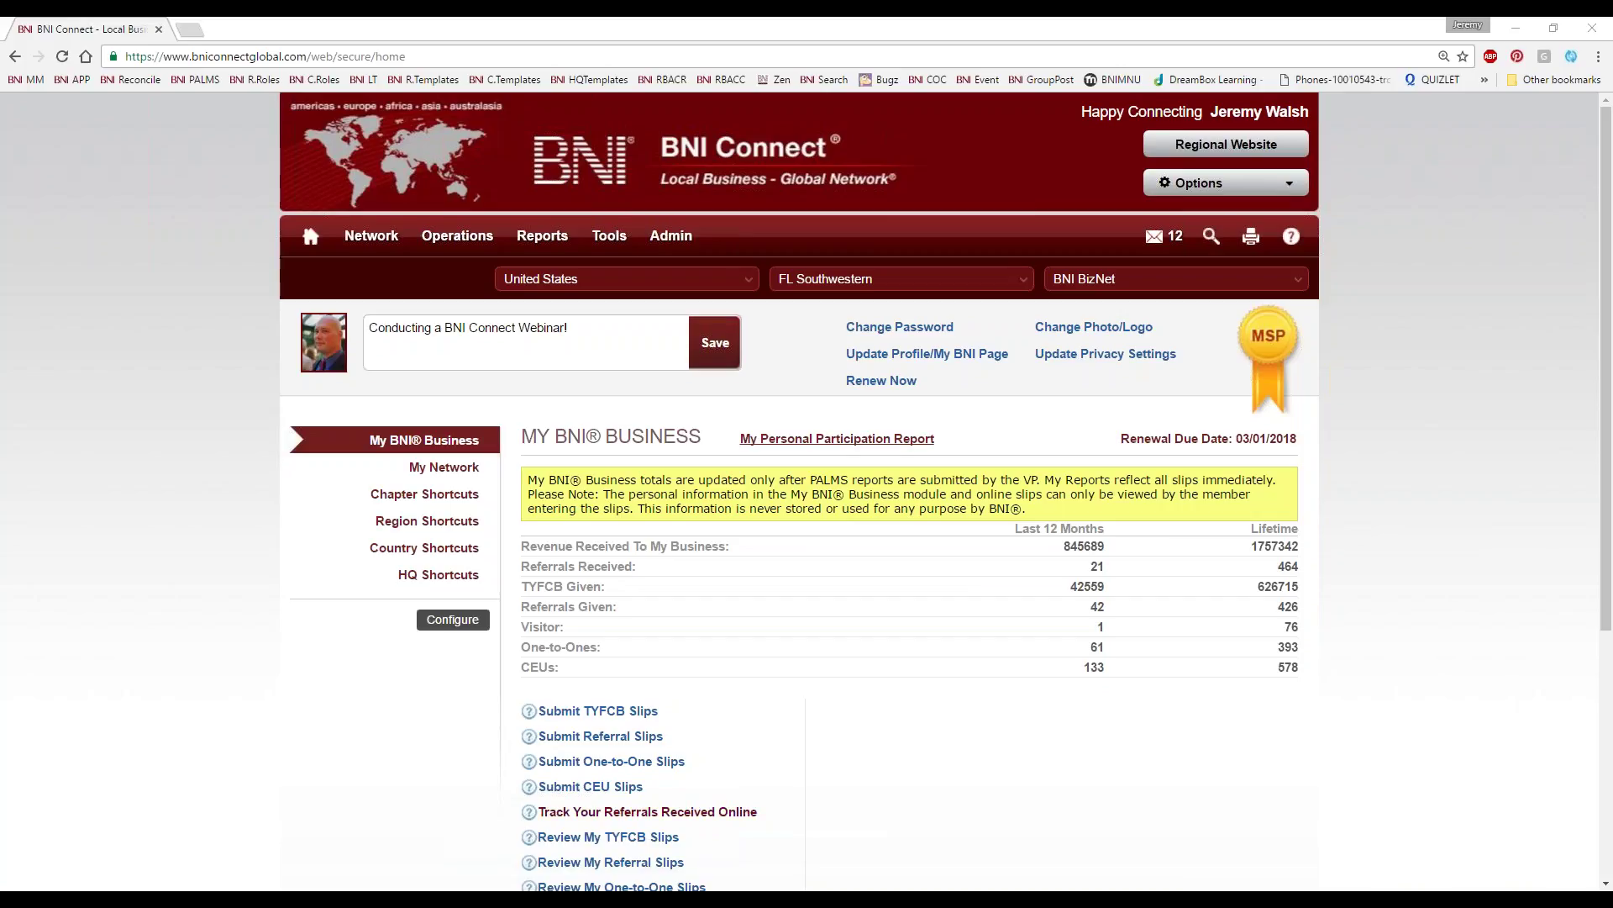
click(571, 787)
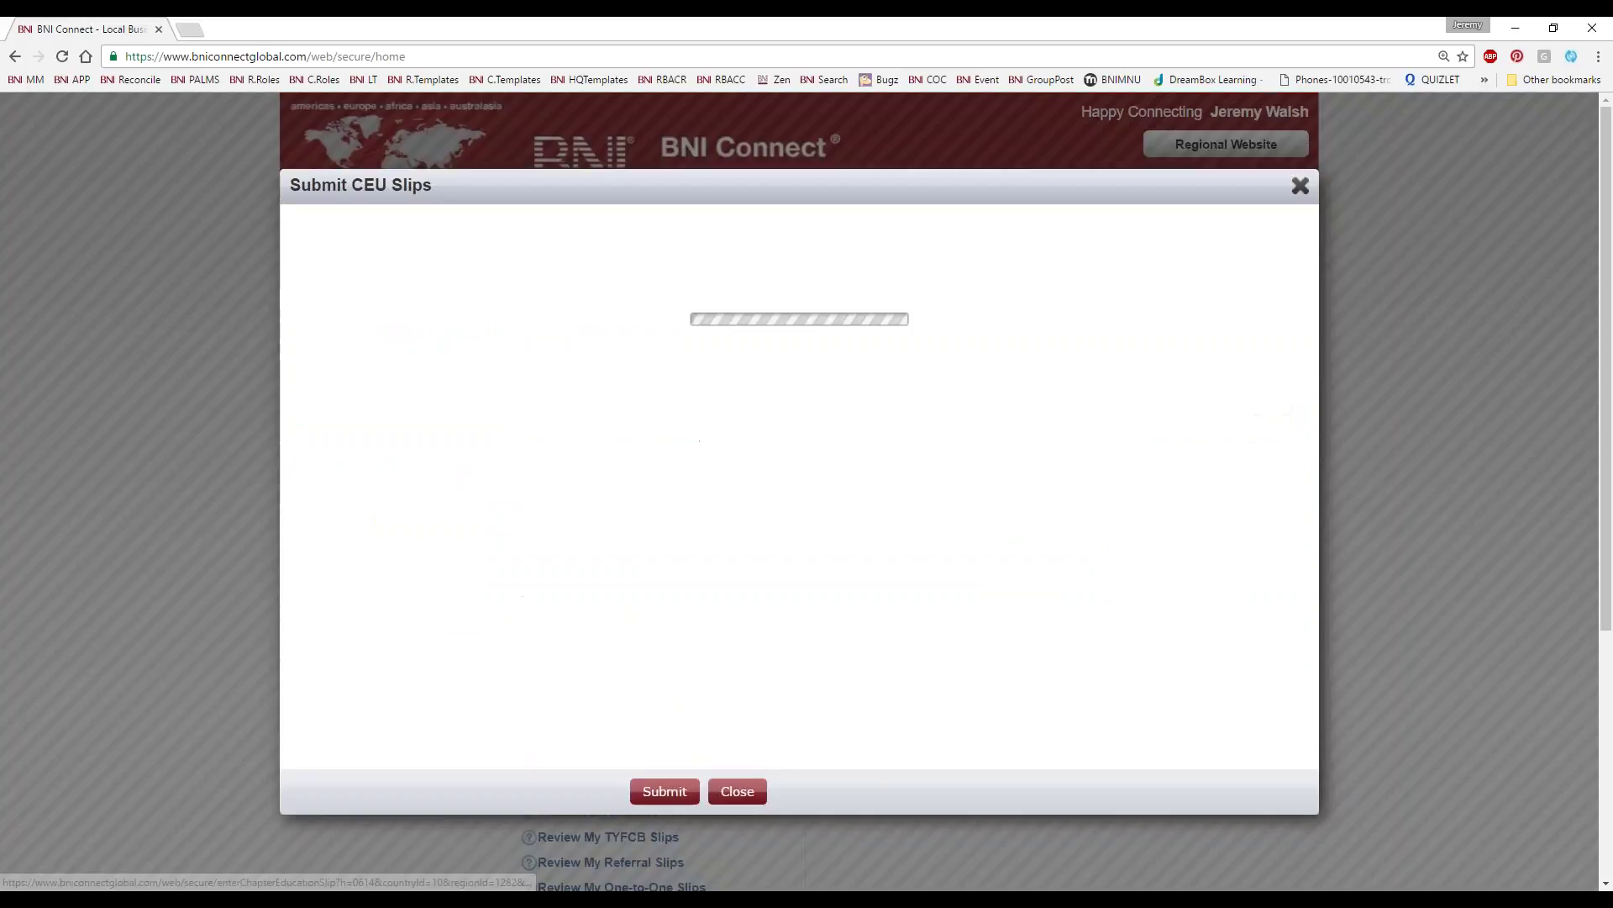
click(1102, 451)
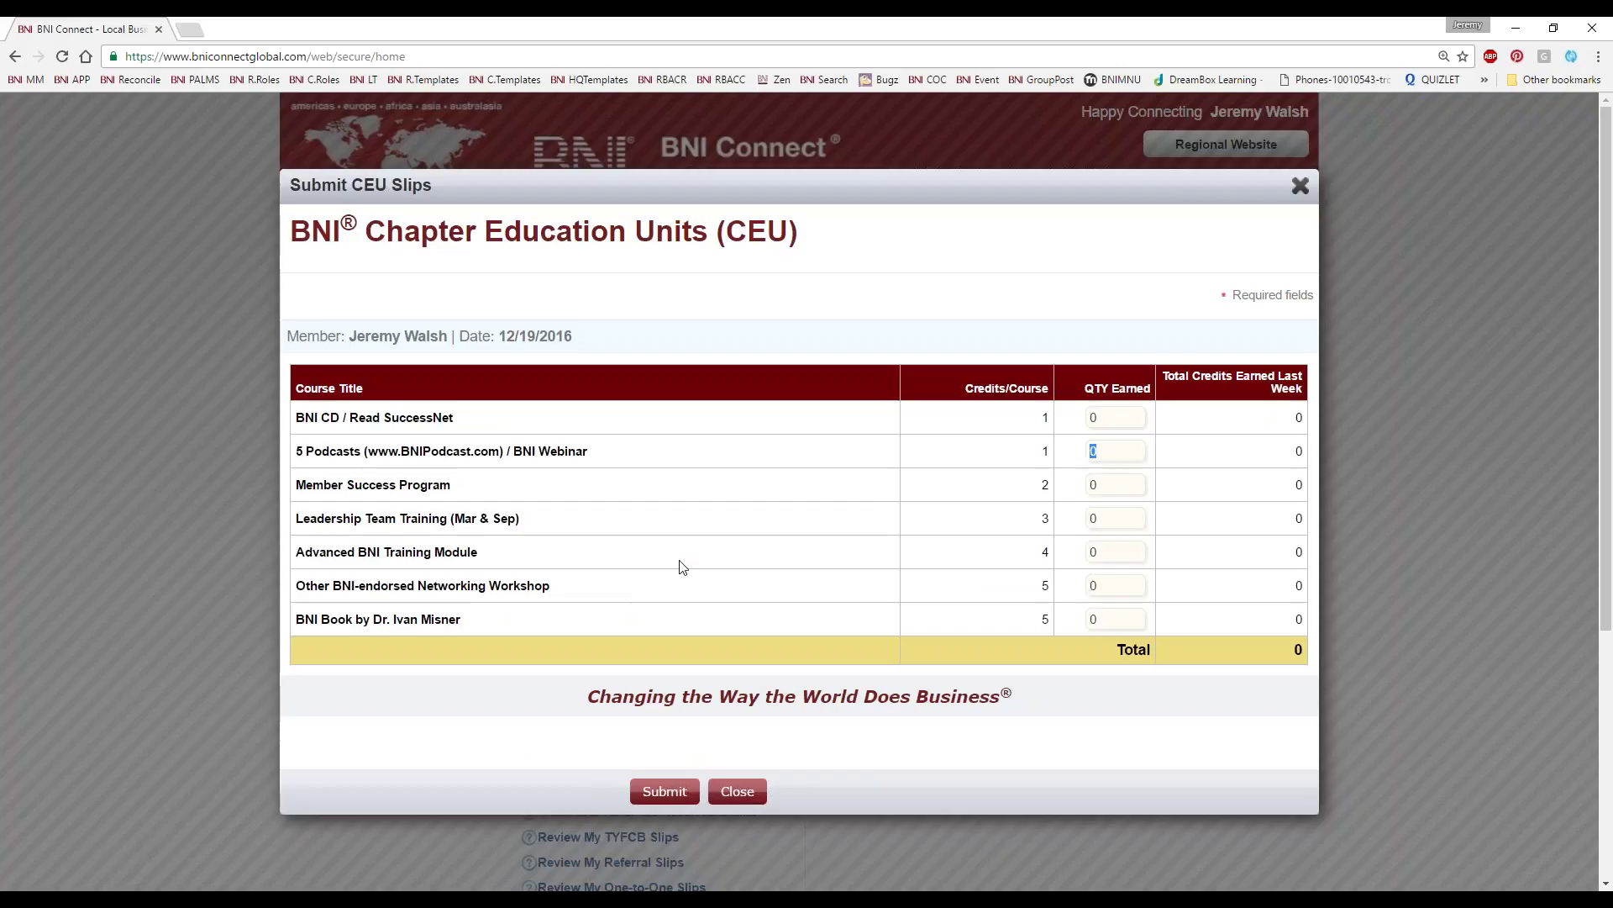
drag(616, 451, 487, 451)
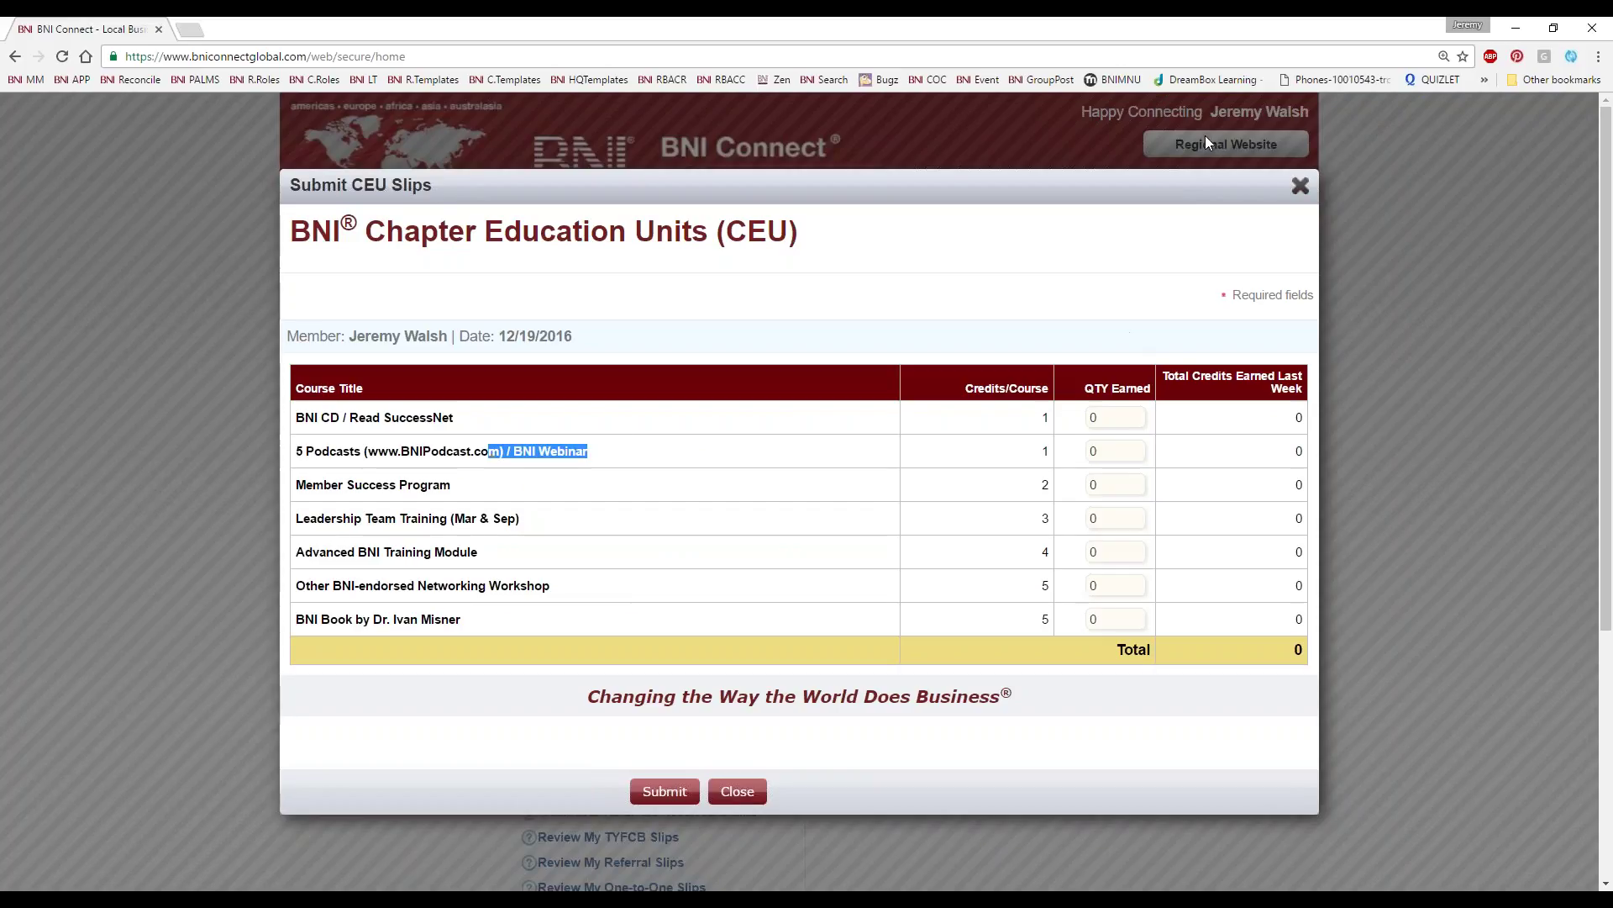
click(1300, 186)
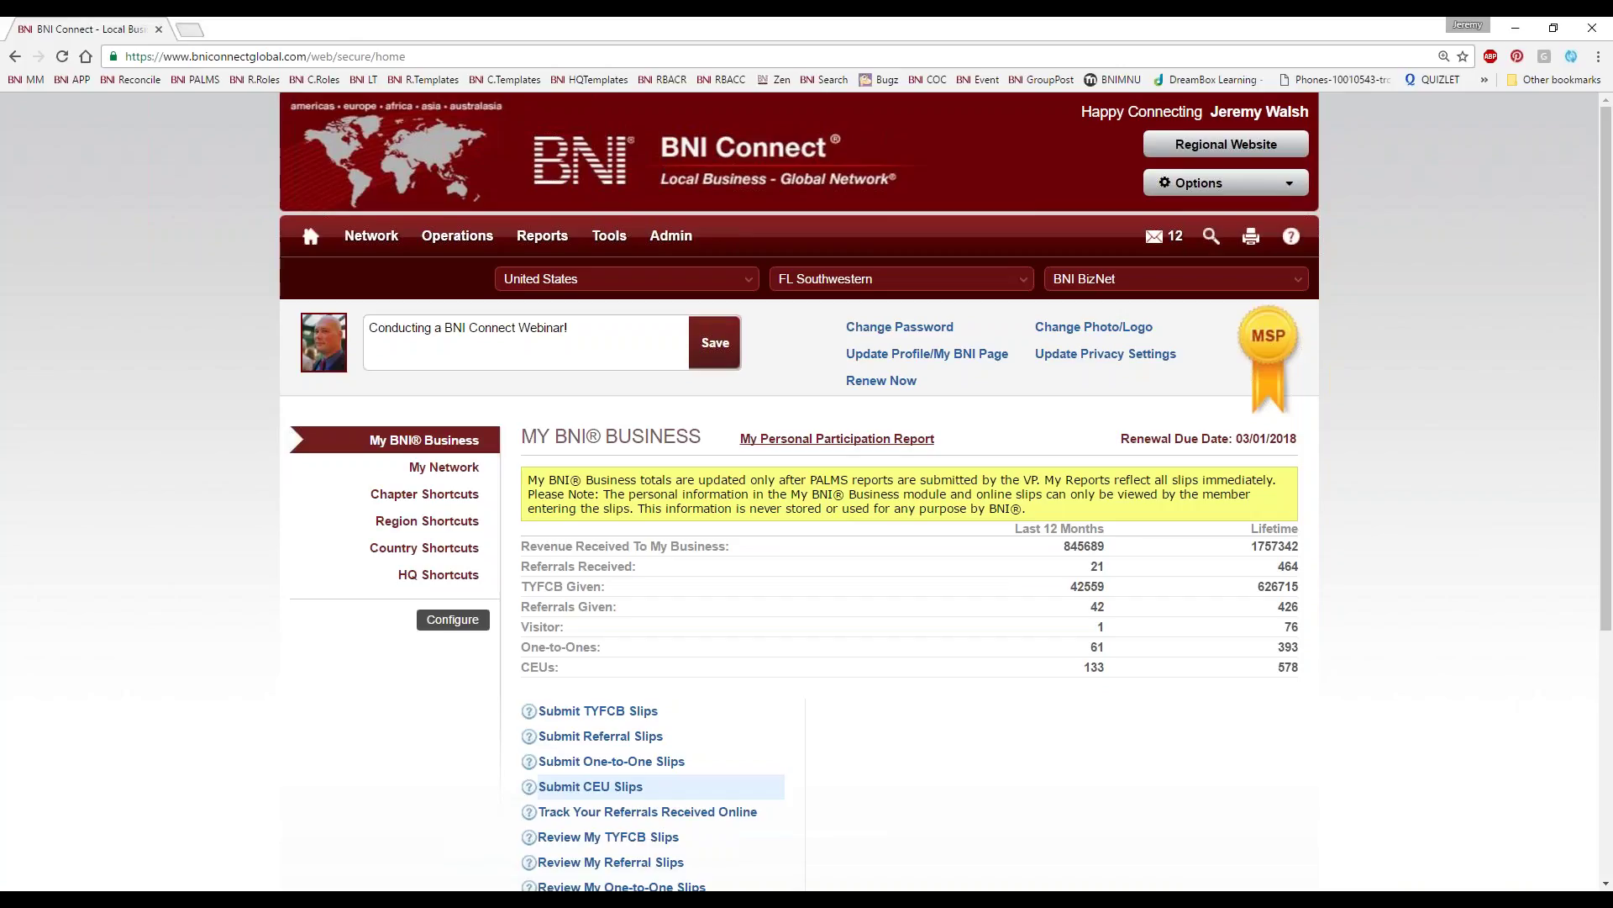
Step: Open youtube.com/bniconnectglobal in a new browser tab and play the "Step 5: Inviting and Registering Visitors - June 22, 2016" video
click(190, 30)
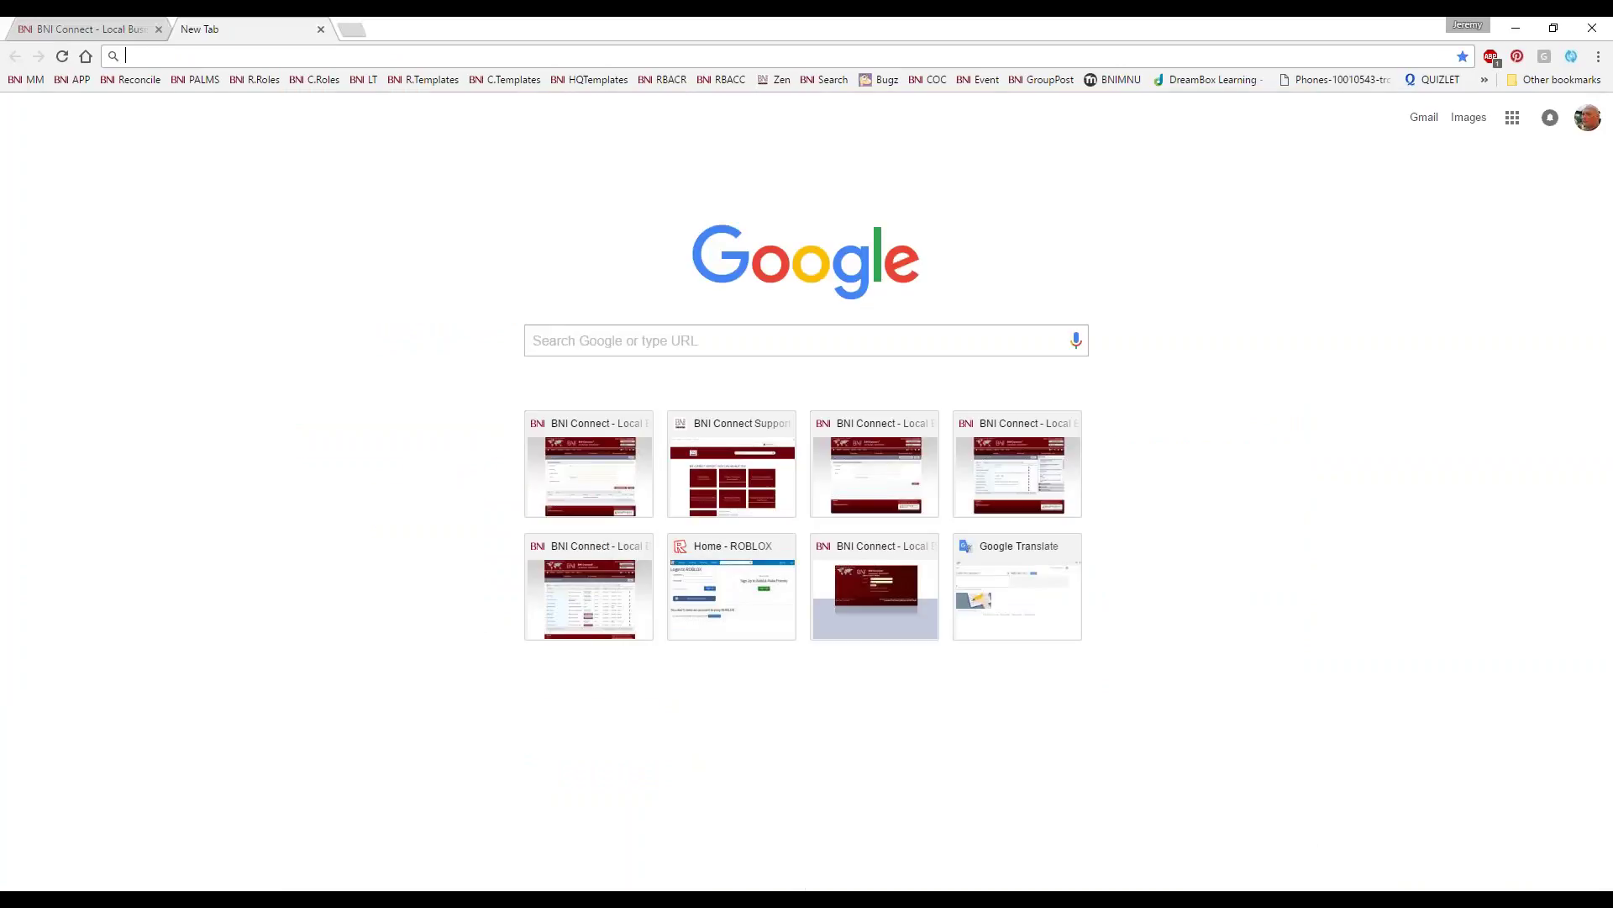
text(youtube.com/bniconnectglobal)
key(Return)
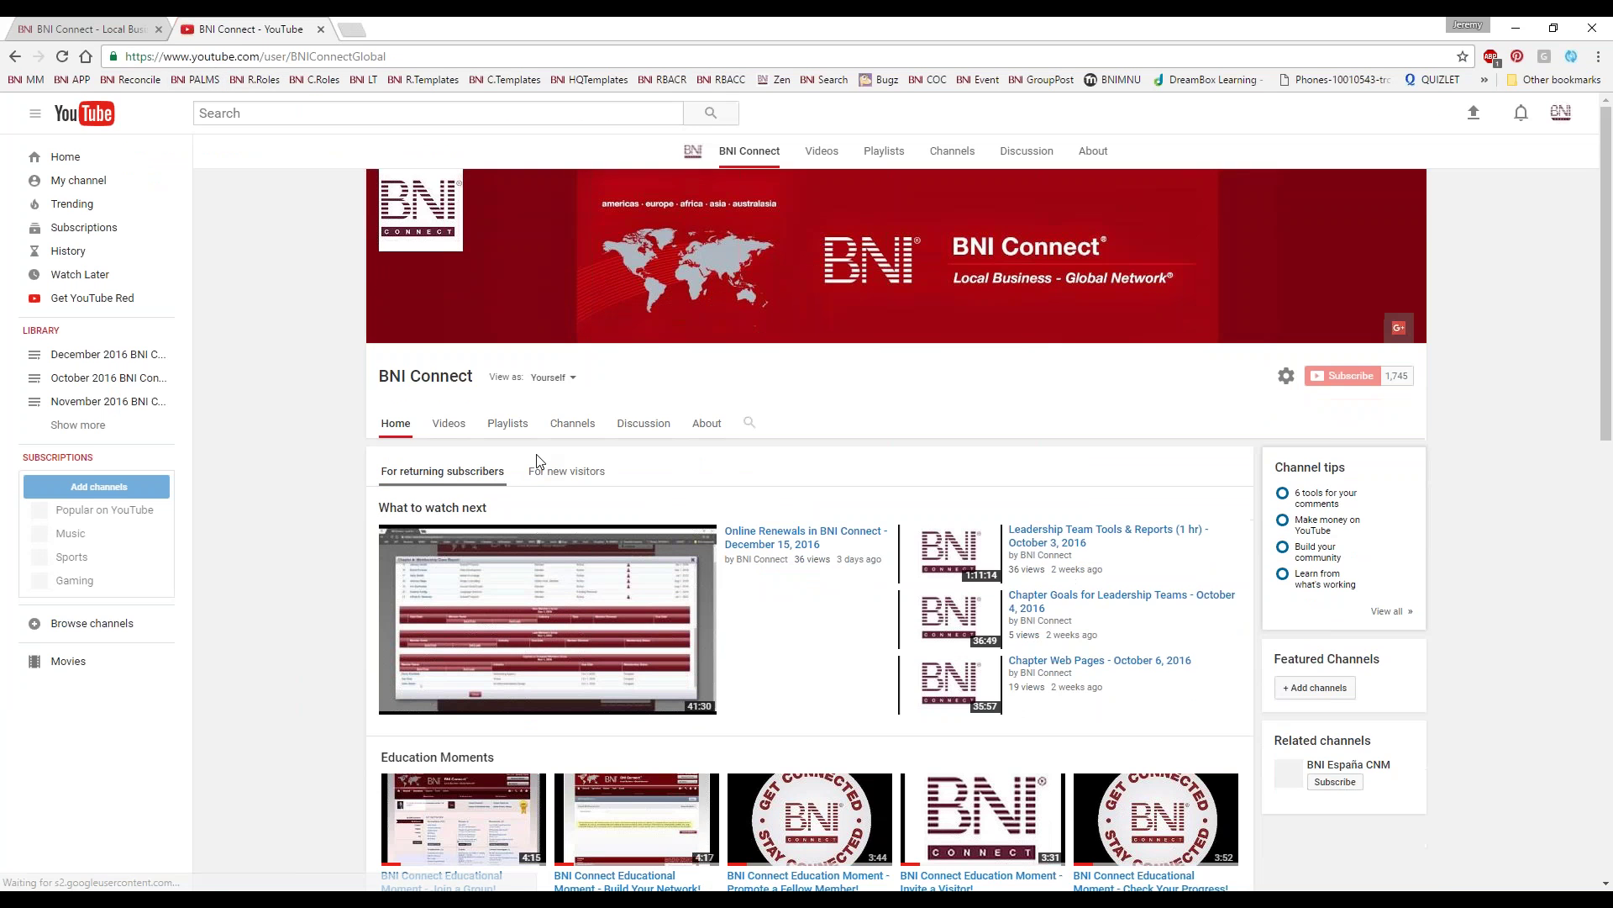
scroll(538, 461, down, 8)
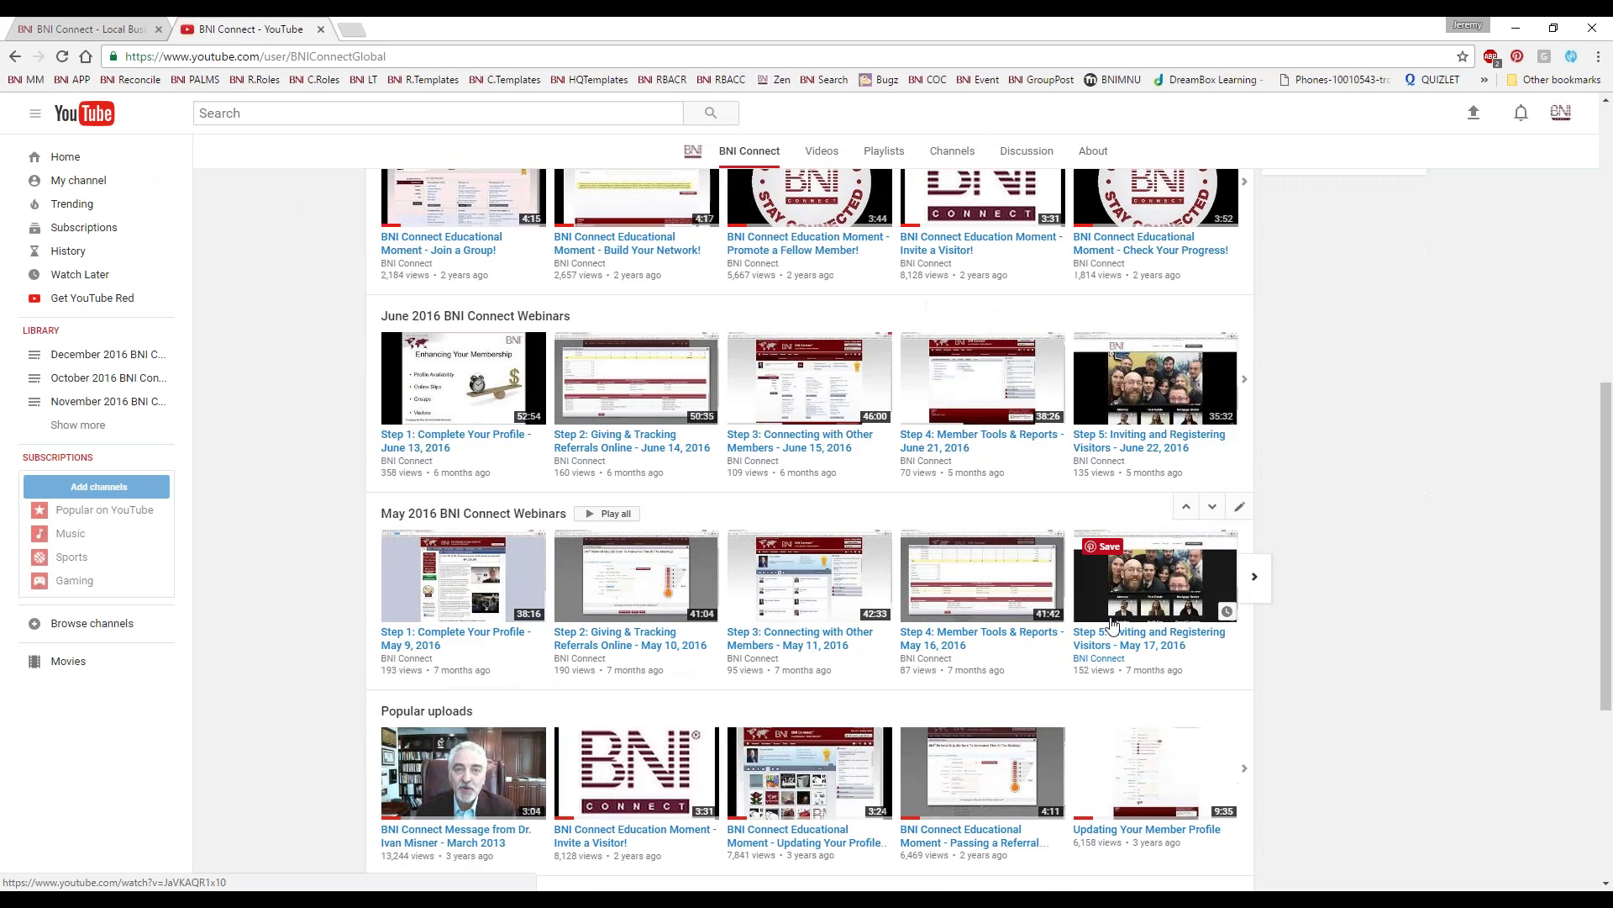
click(1178, 387)
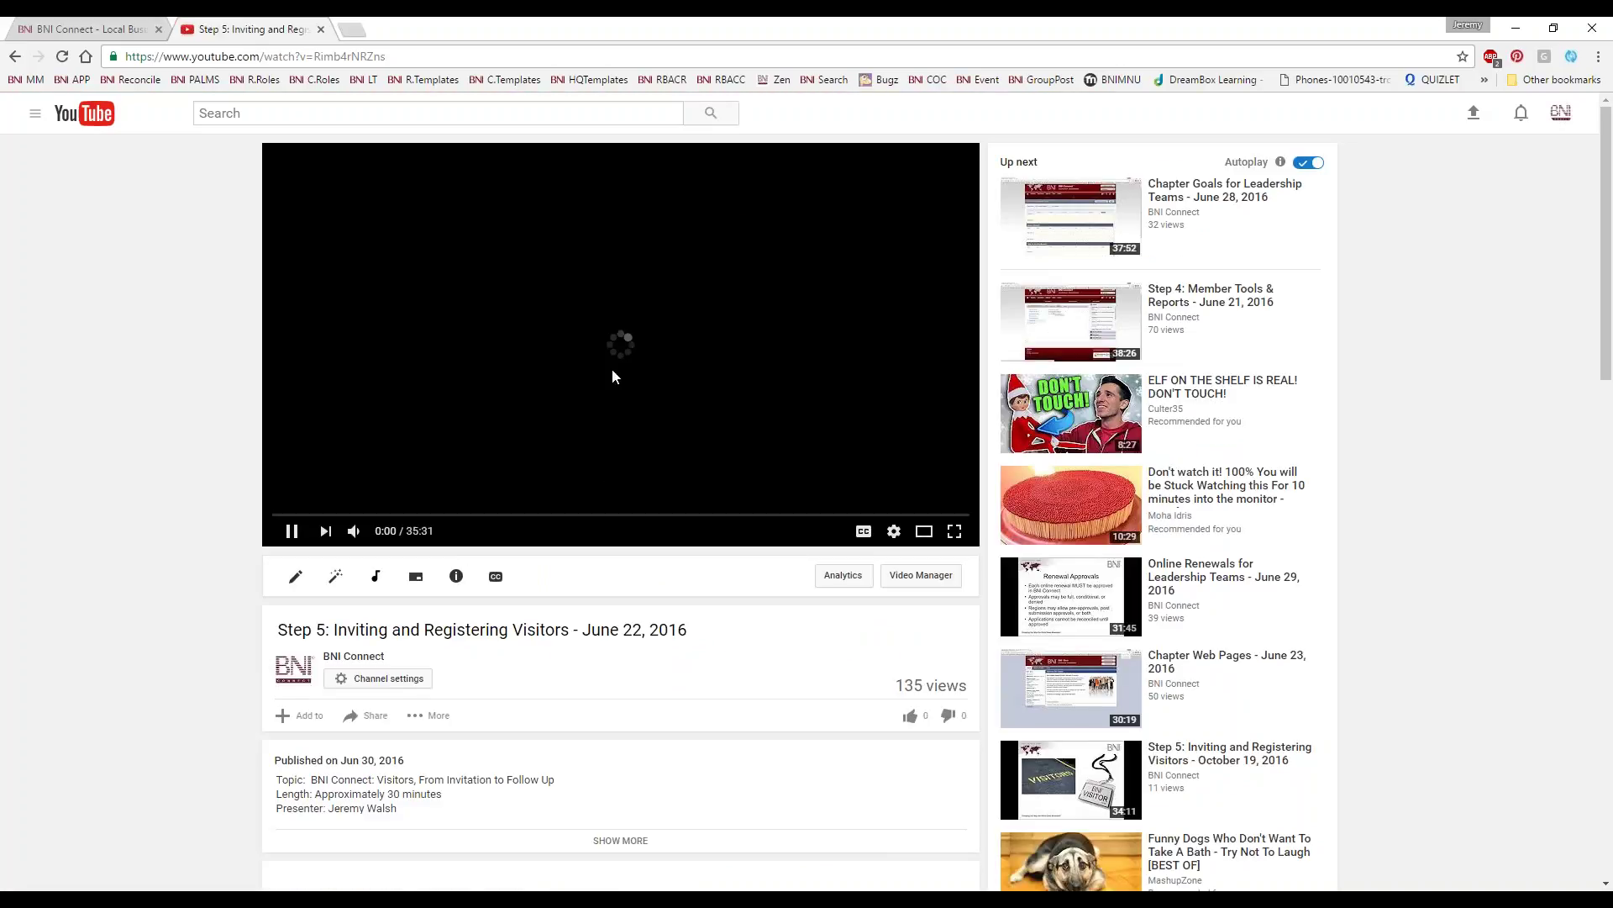
Step: Look over the video's description and comments, and pause the playback
scroll(612, 377, down, 8)
scroll(708, 512, up, 4)
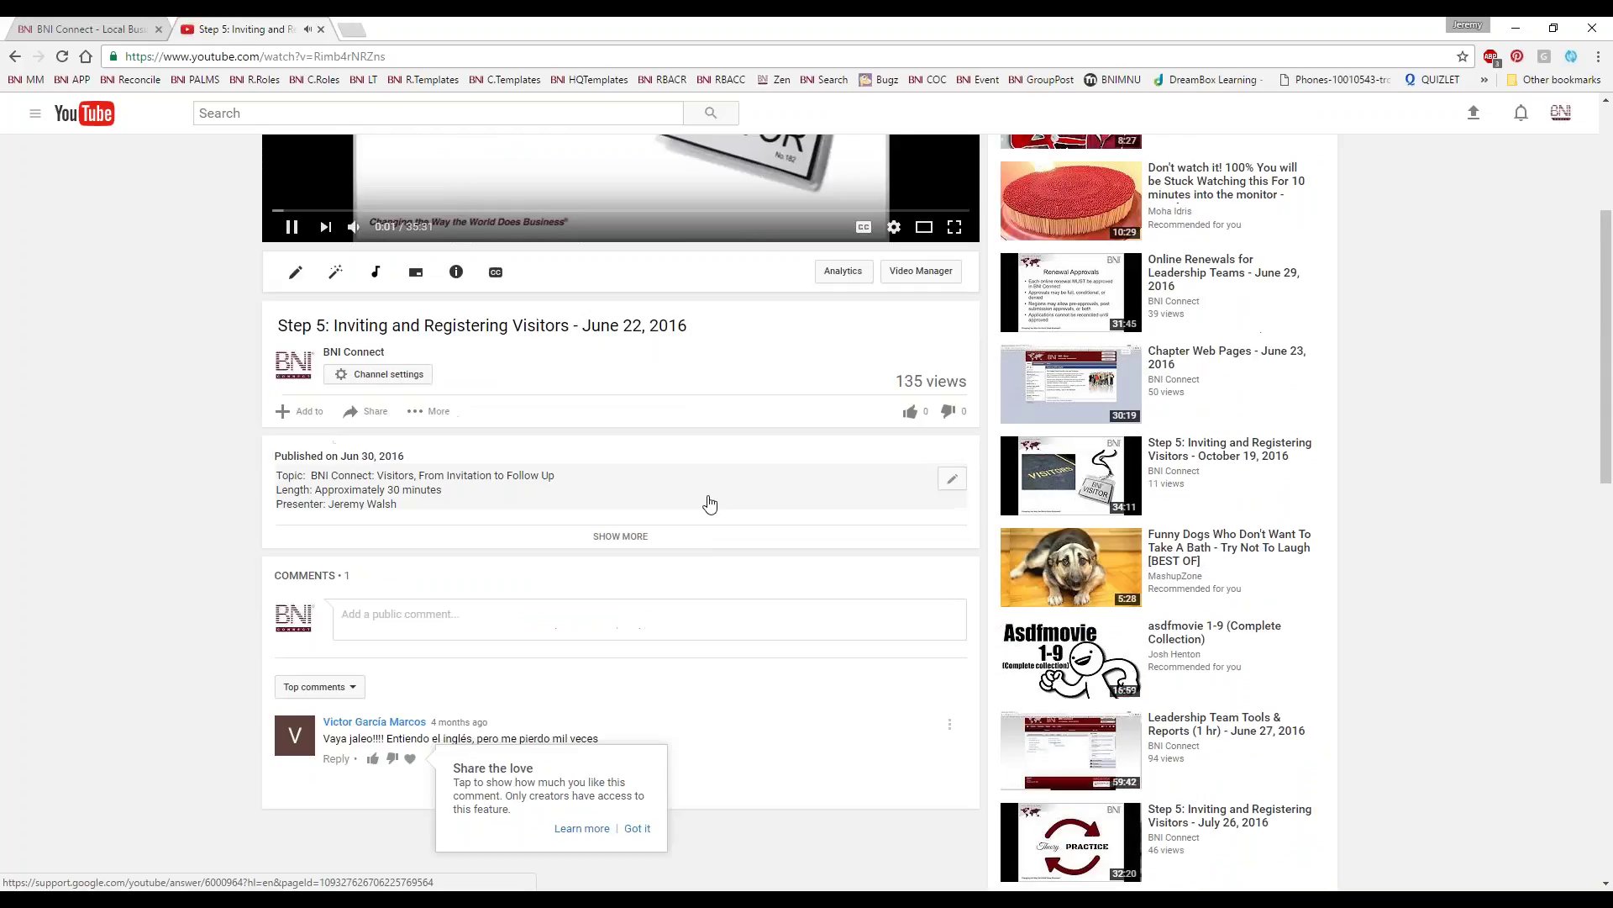
scroll(709, 503, up, 4)
click(360, 466)
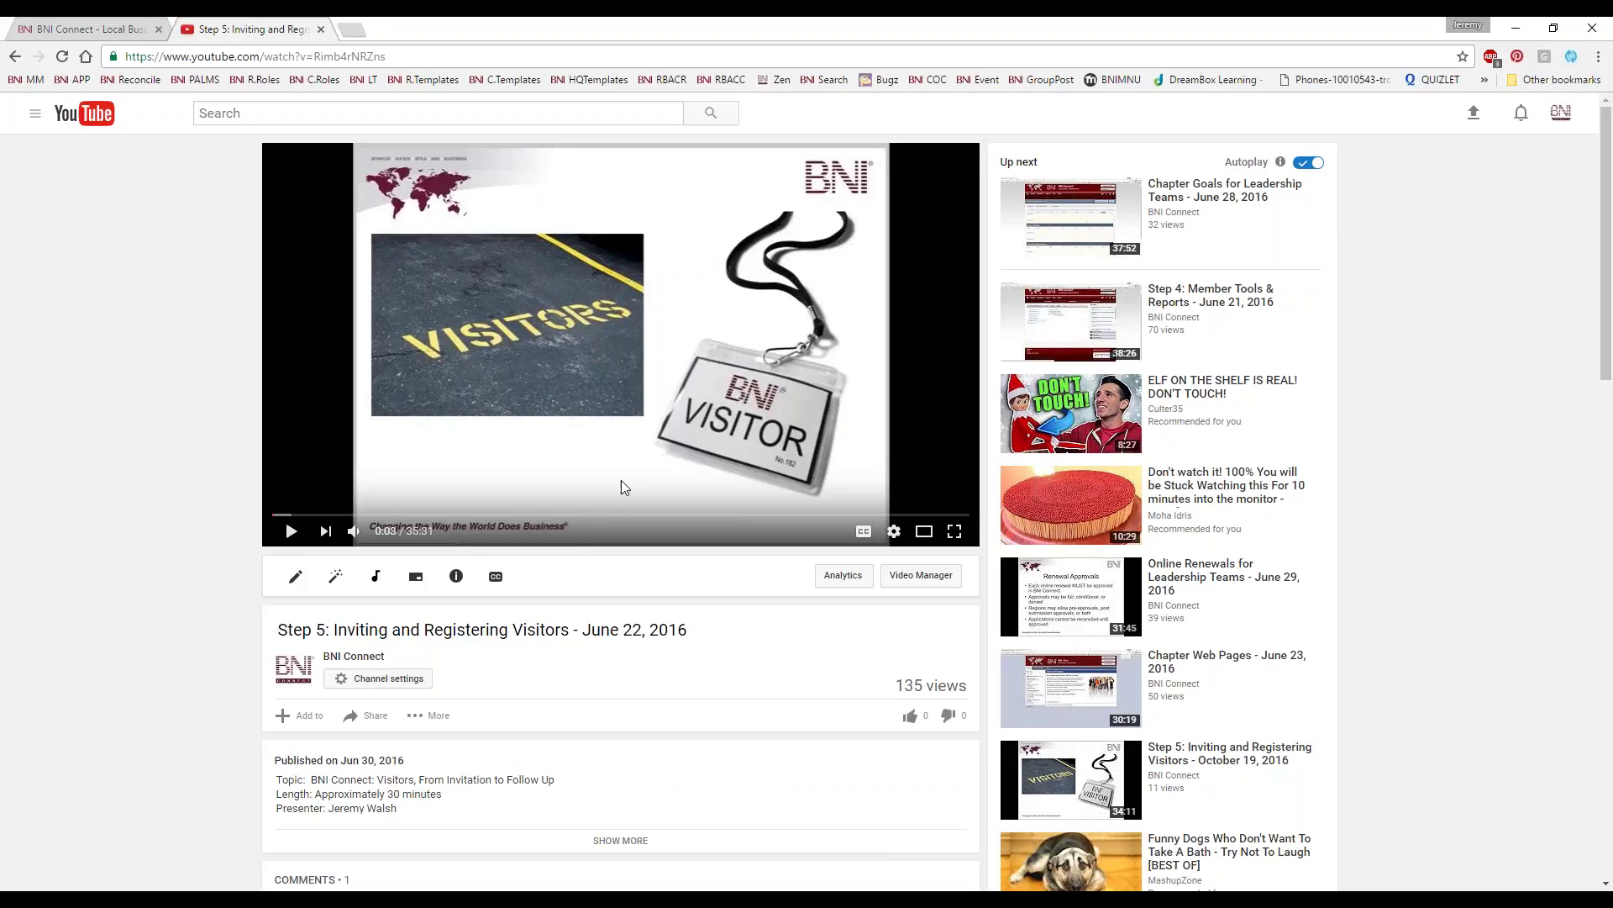
Step: Show the video's sharing options and highlight its short share link
click(370, 717)
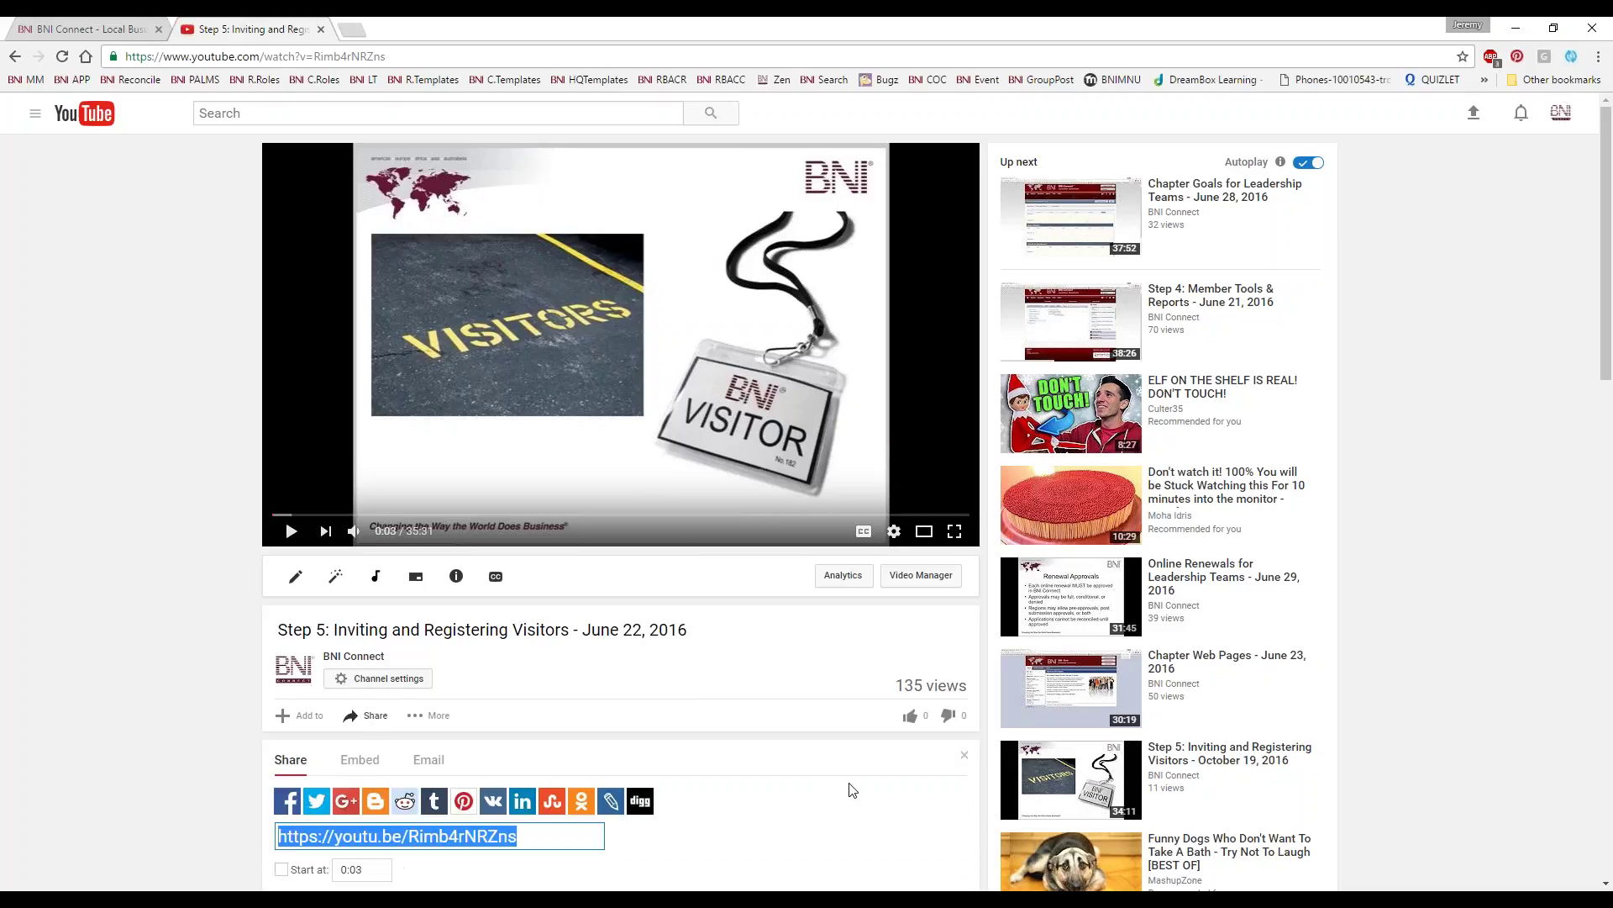
scroll(849, 785, down, 7)
drag(518, 248, 252, 235)
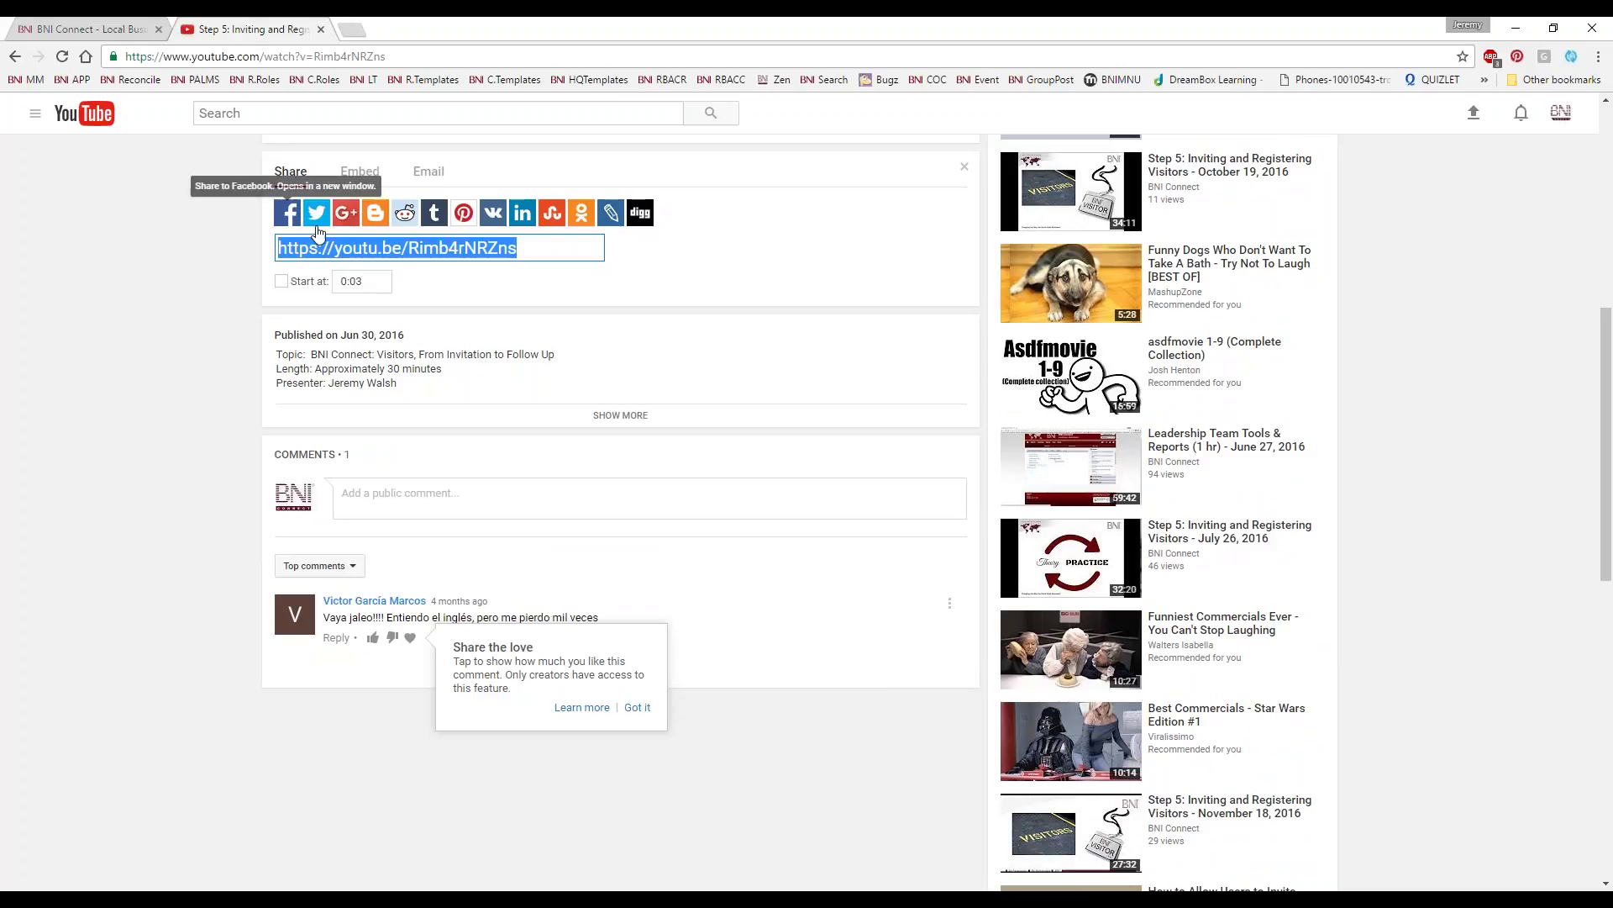
Step: Switch the sharing options to the embed code and copy the default 560 × 315 iframe code
scroll(395, 278, up, 1)
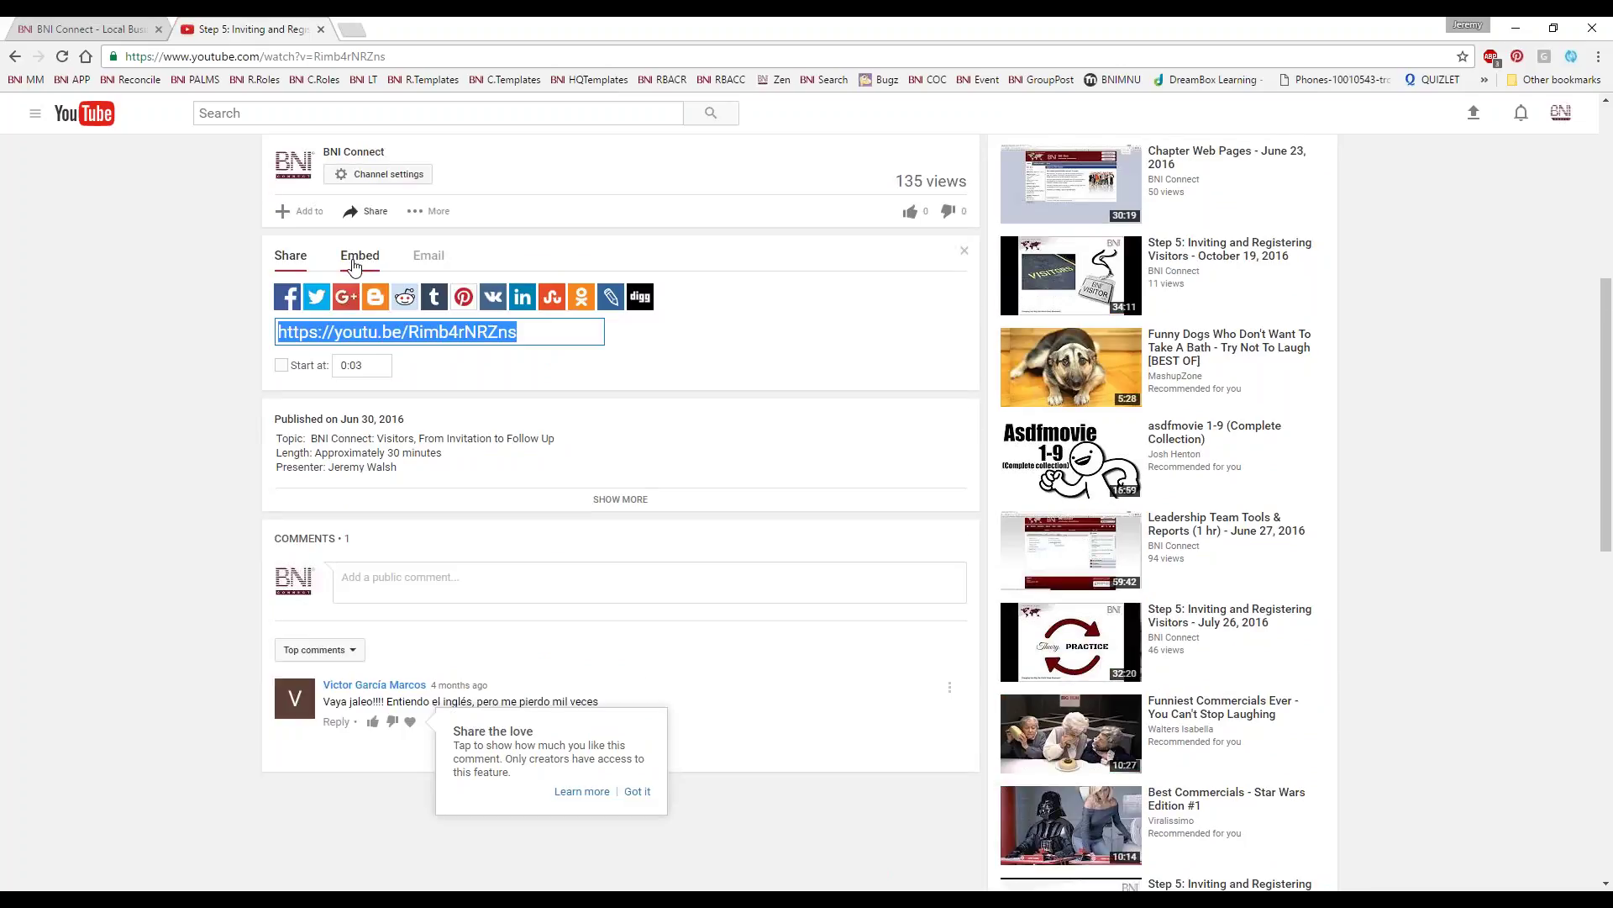
click(358, 257)
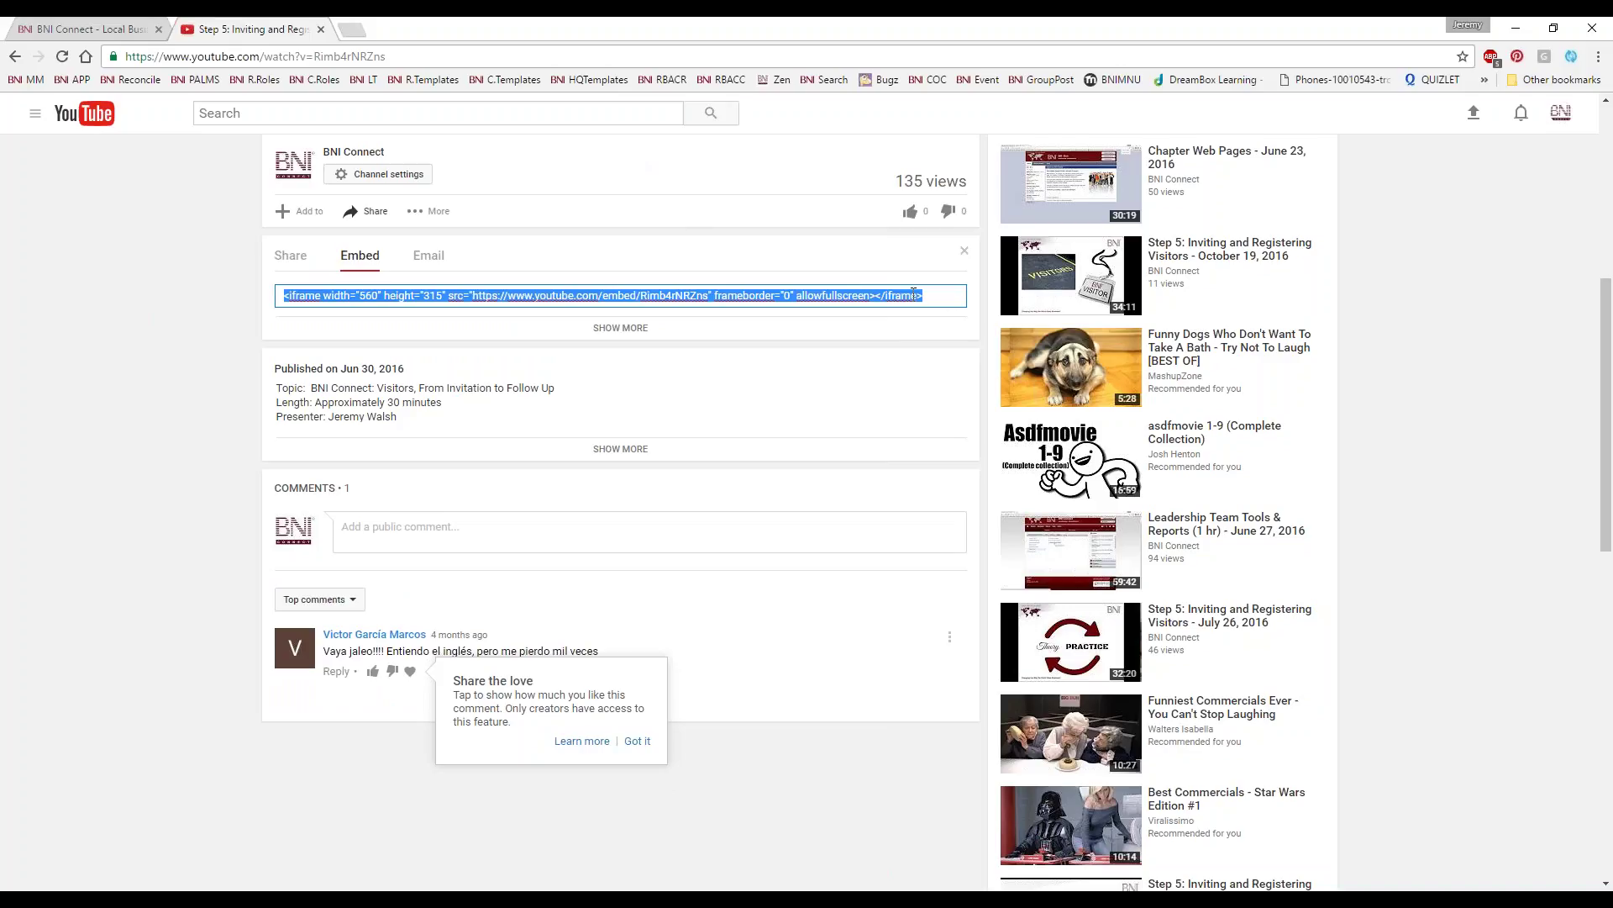
right_click(394, 294)
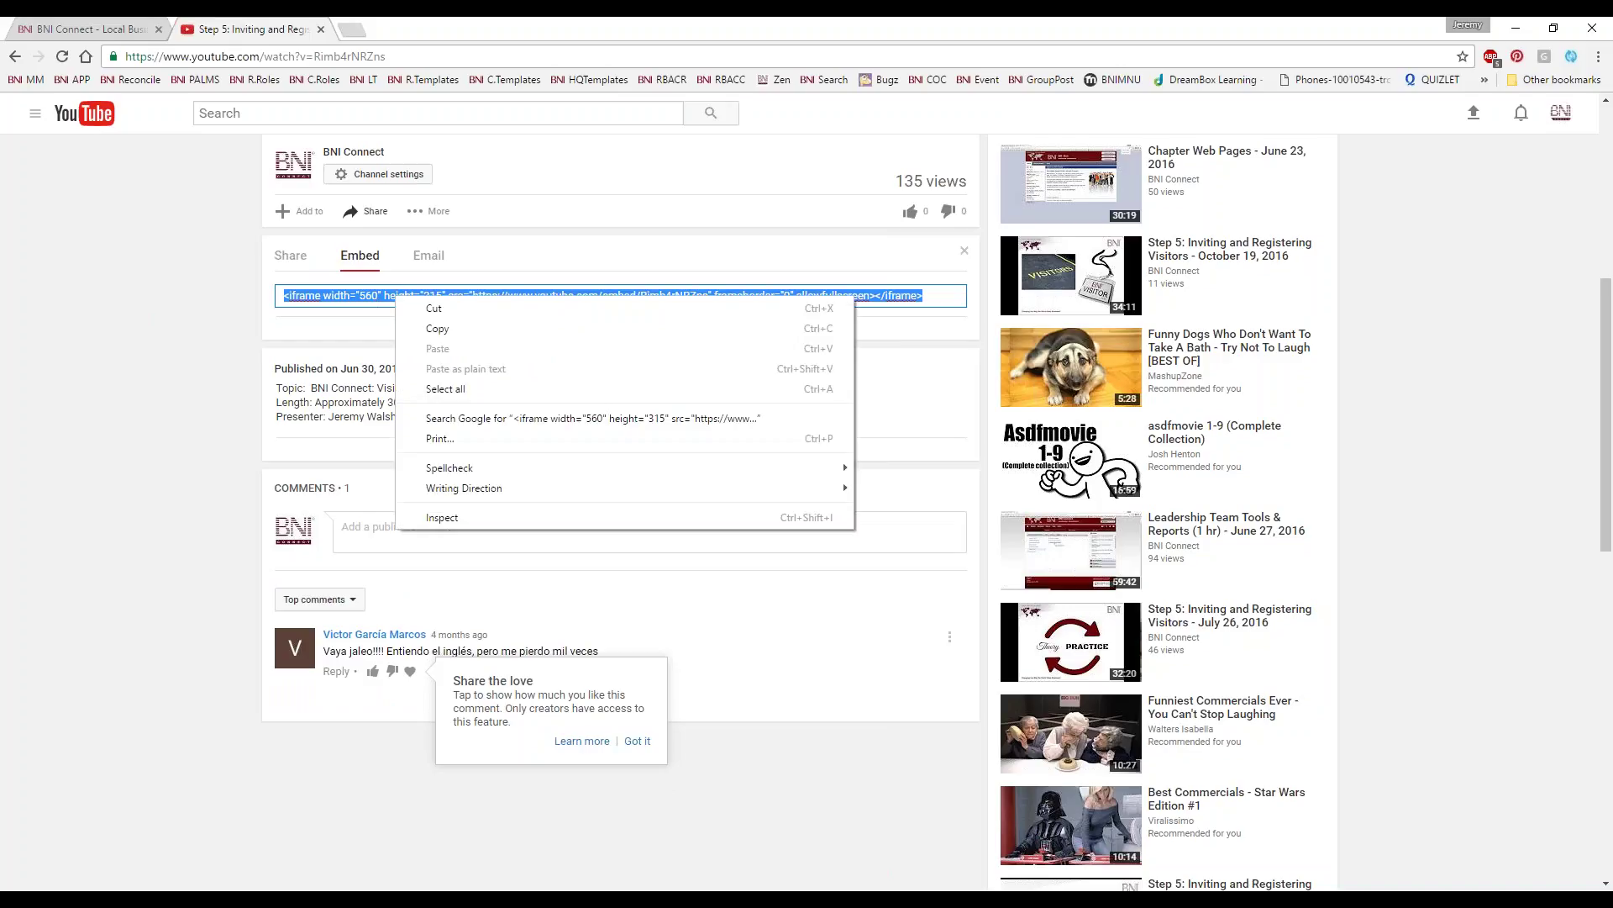
click(413, 326)
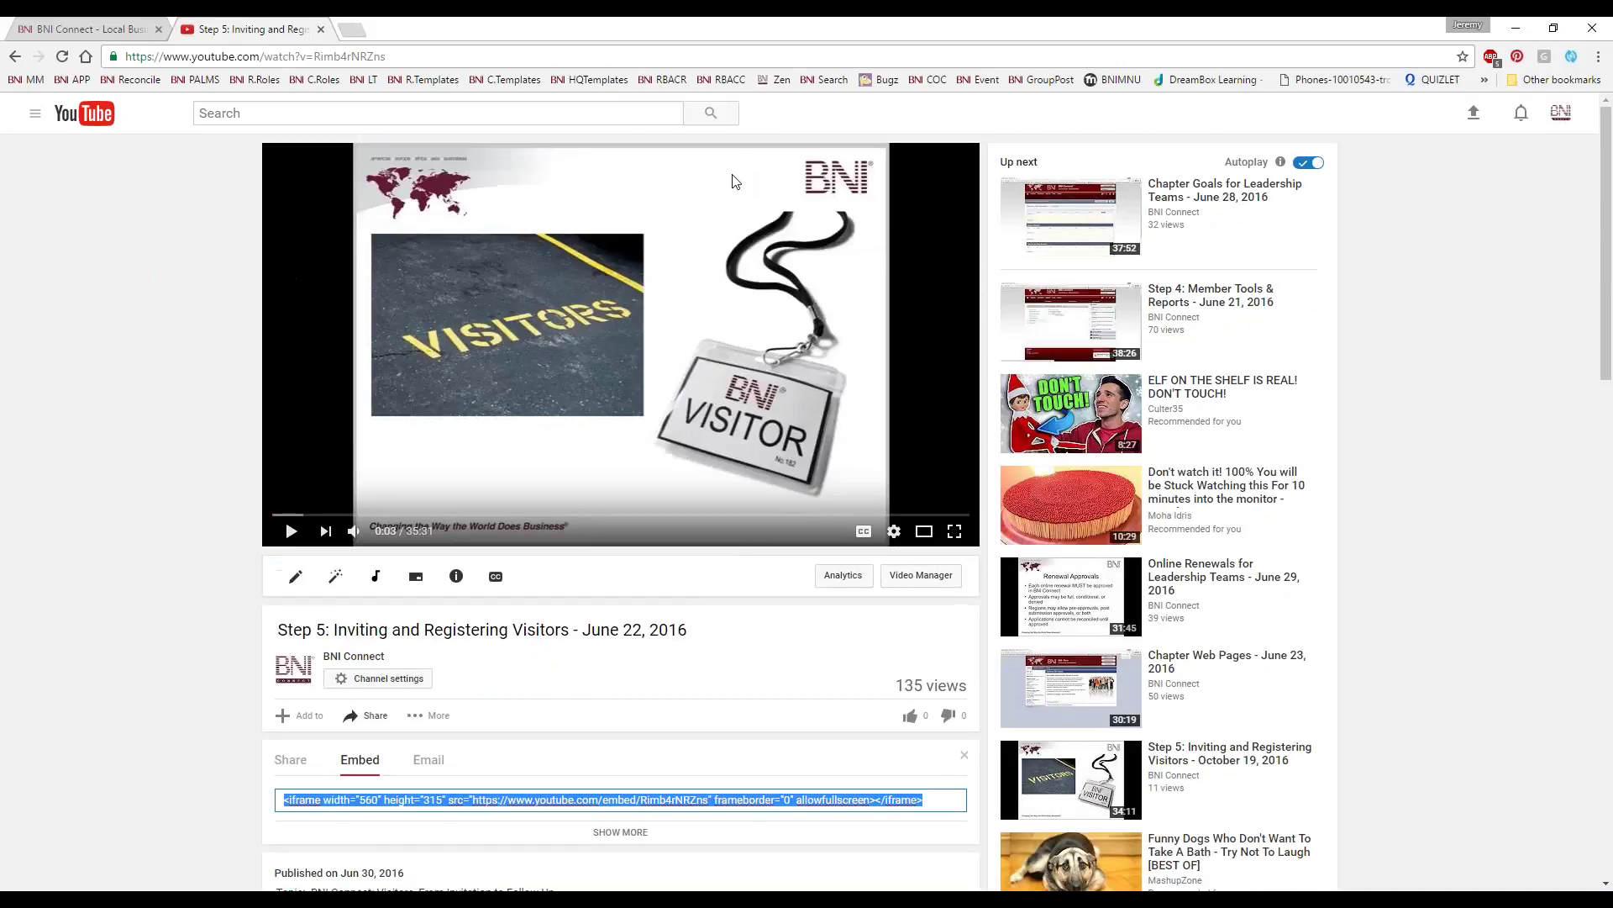
Step: Expand the embed options, set a custom video size with a width of 300, and copy the updated iframe code
scroll(504, 344, up, 6)
scroll(642, 436, down, 5)
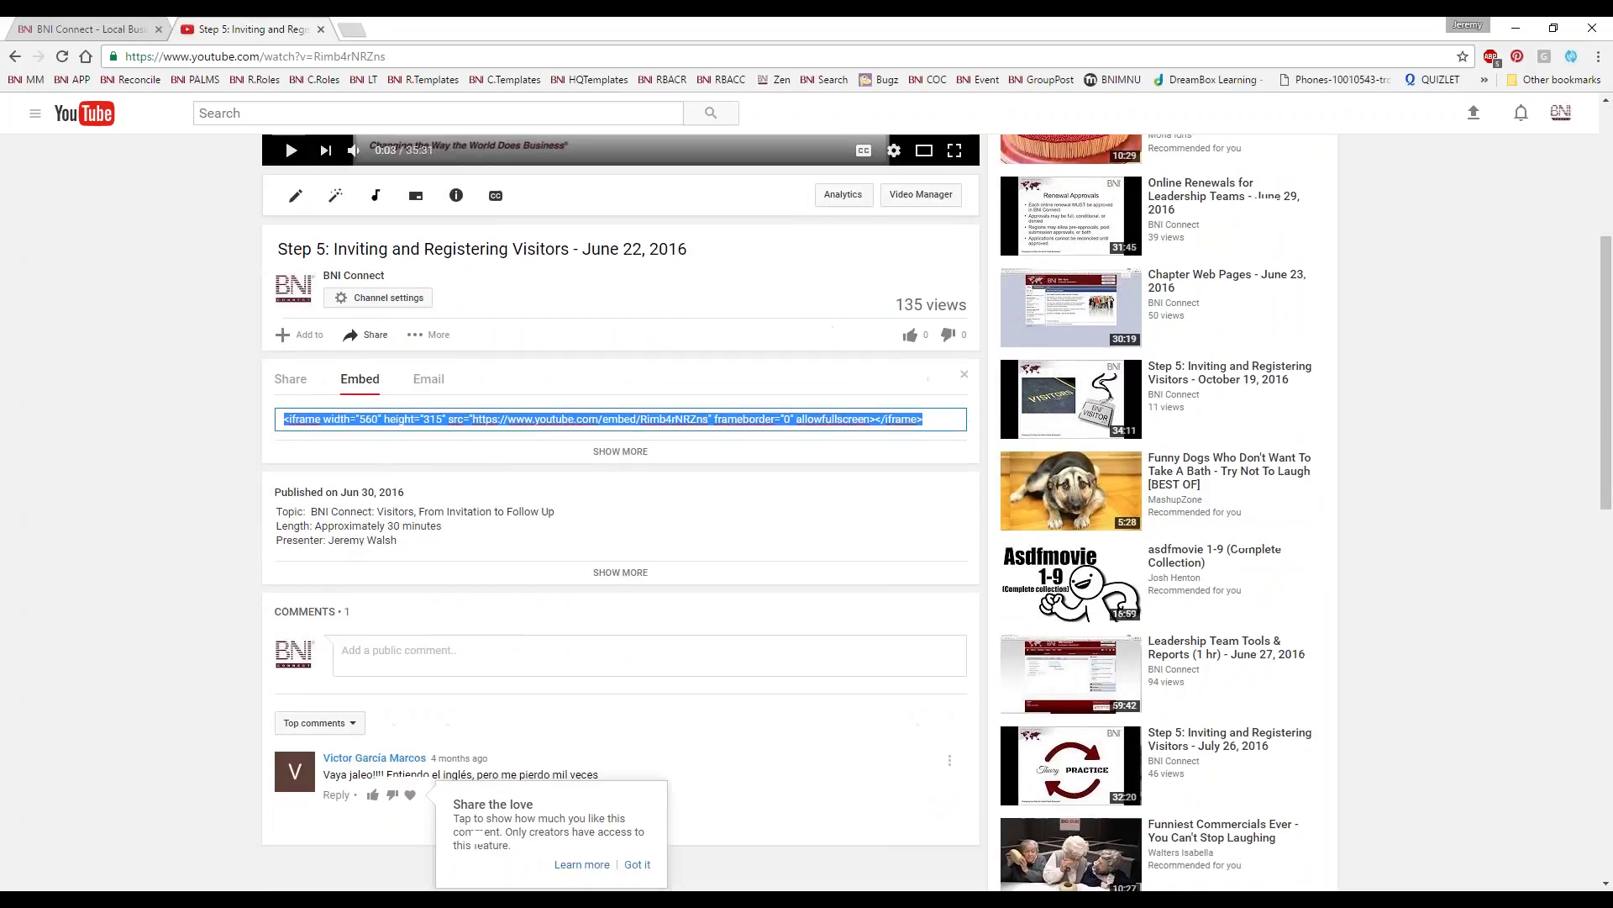
click(621, 419)
scroll(447, 742, down, 3)
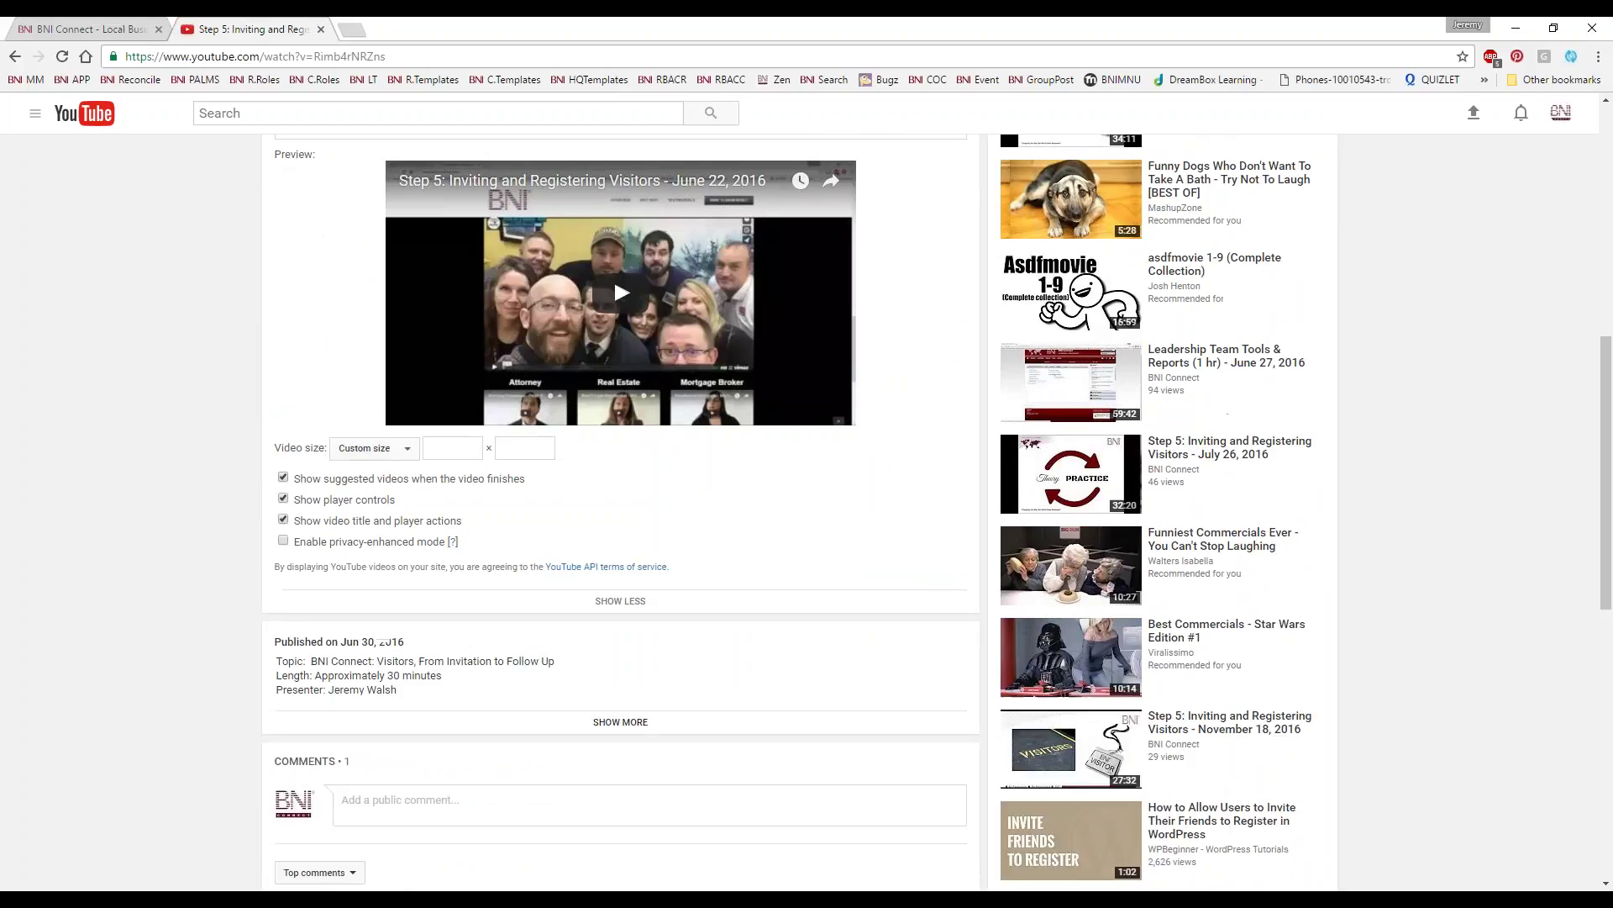
click(370, 450)
click(456, 451)
text(300)
key(Tab)
scroll(707, 561, up, 4)
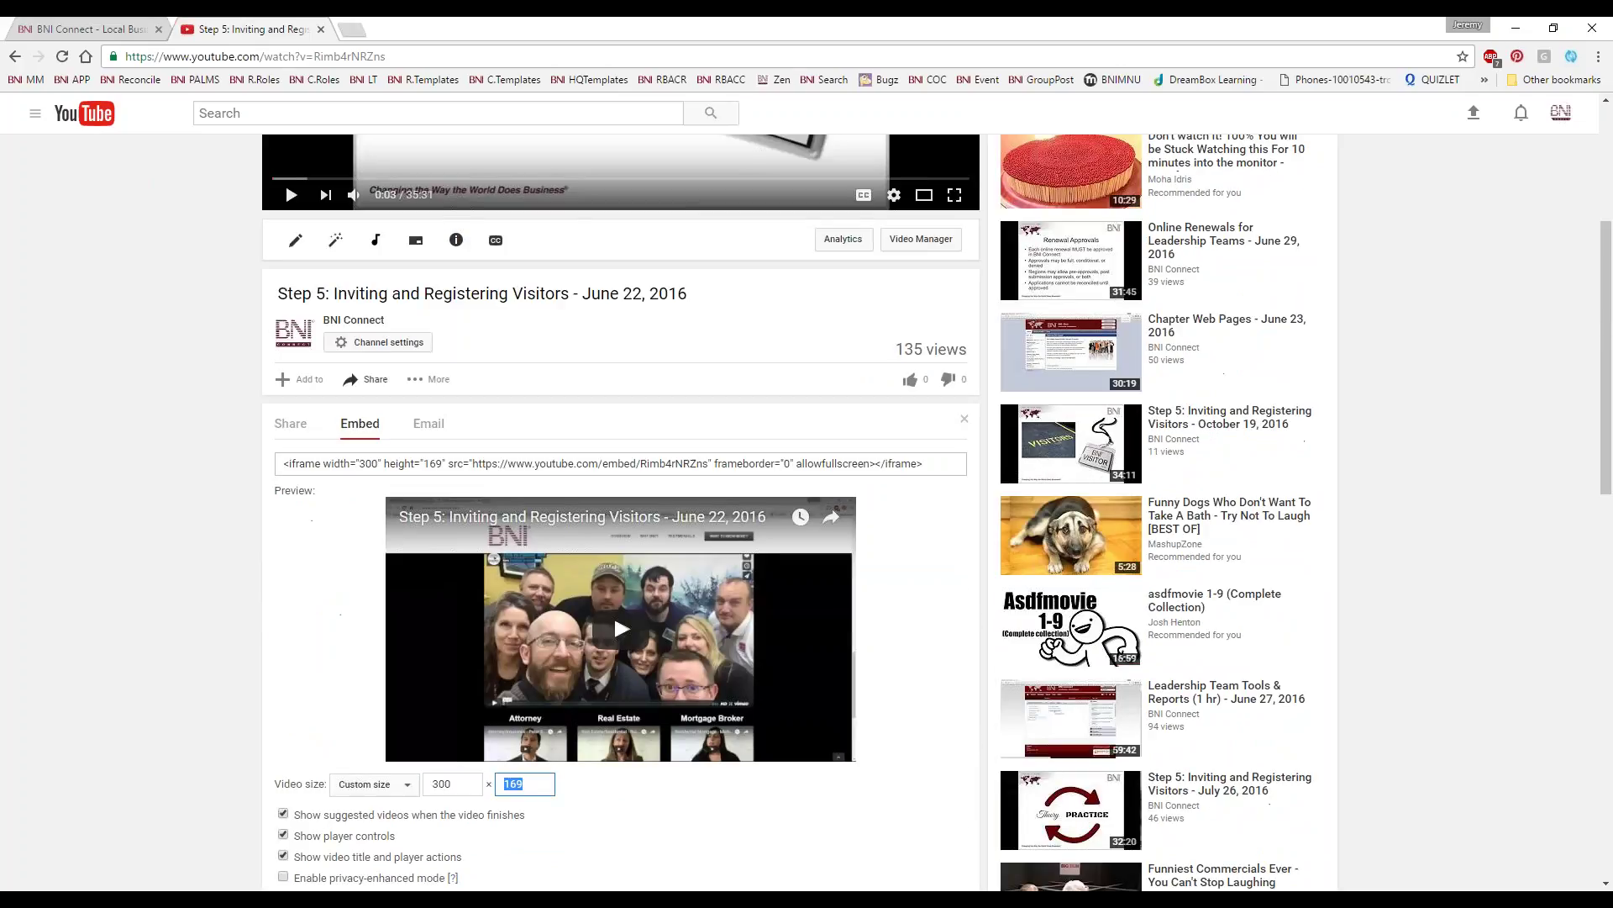
click(329, 470)
drag(955, 463, 151, 494)
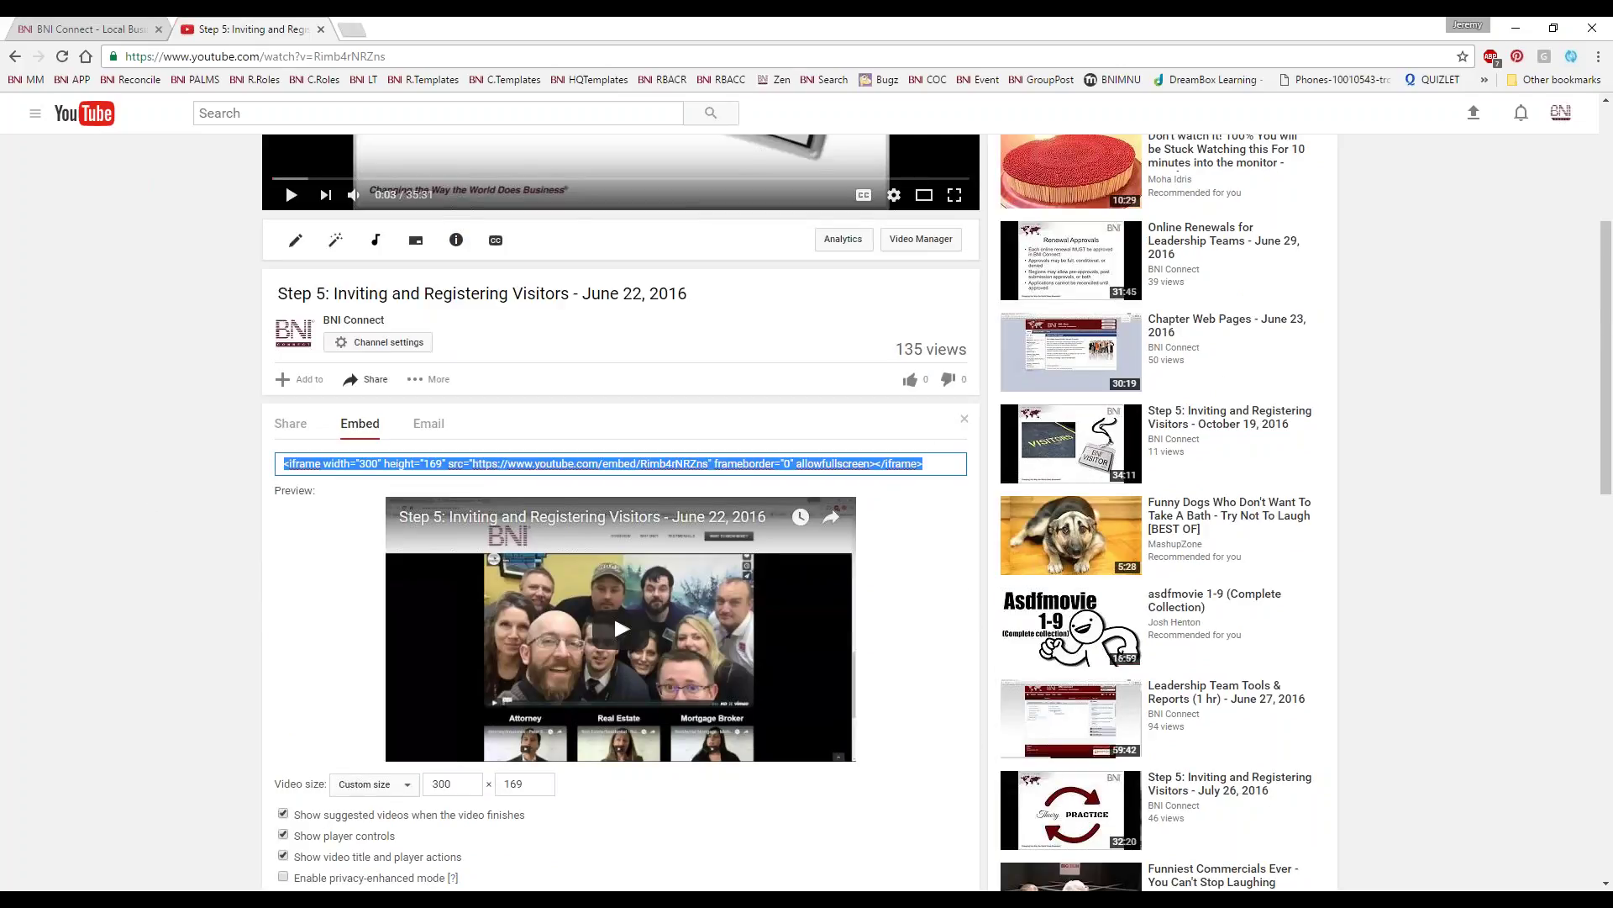
Step: Switch back to BNI Connect and open the personal profile for editing at the My Business field
click(75, 28)
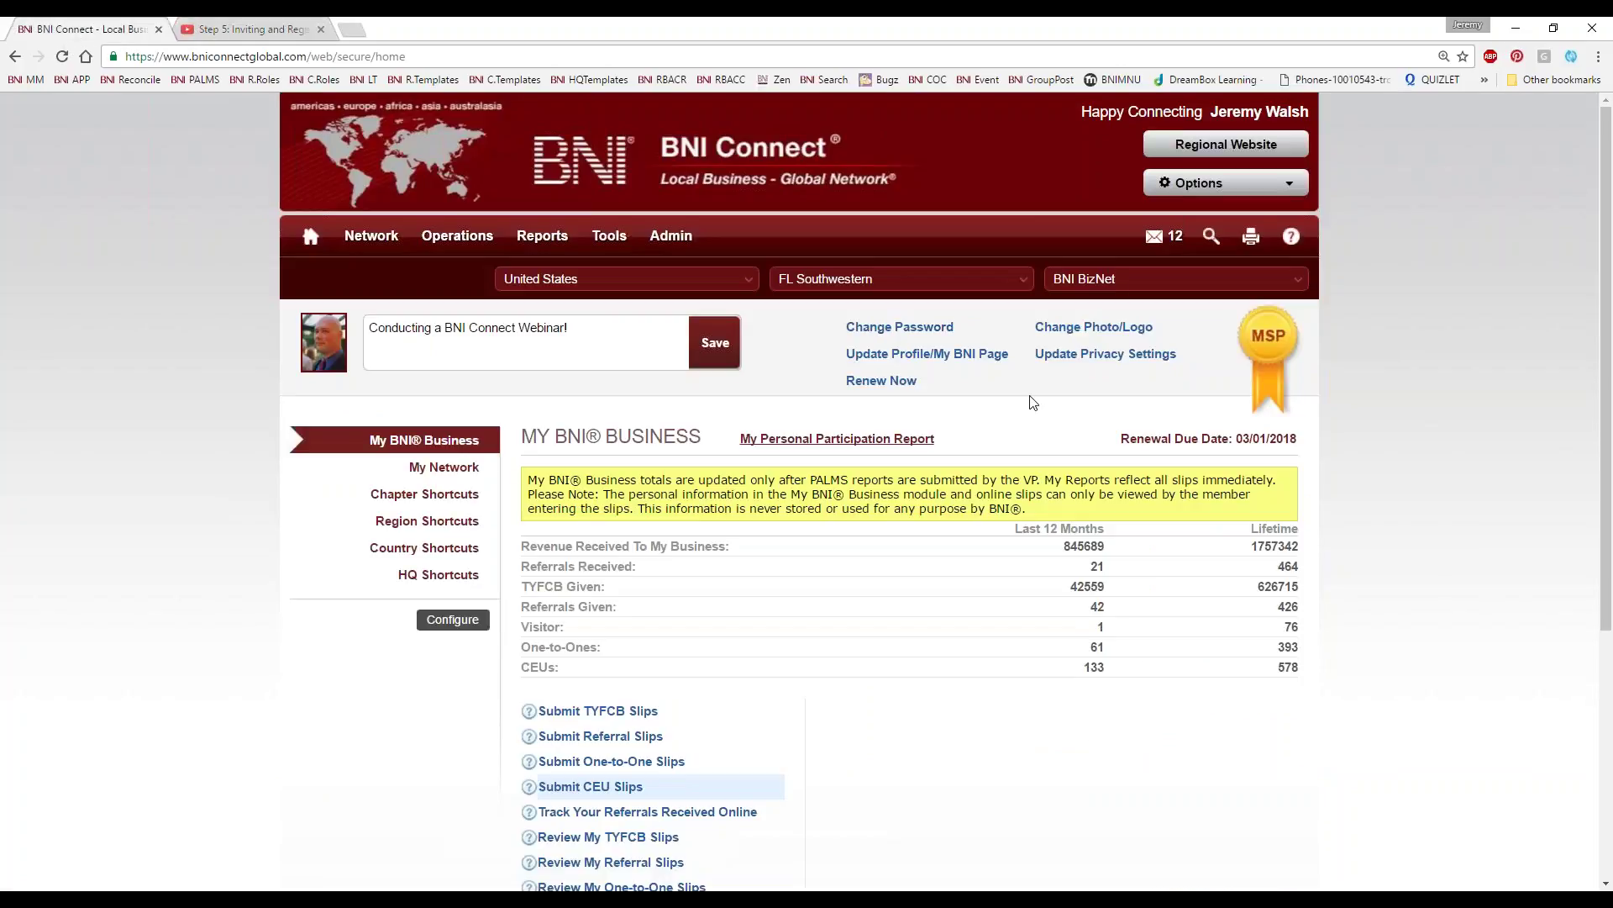
click(955, 353)
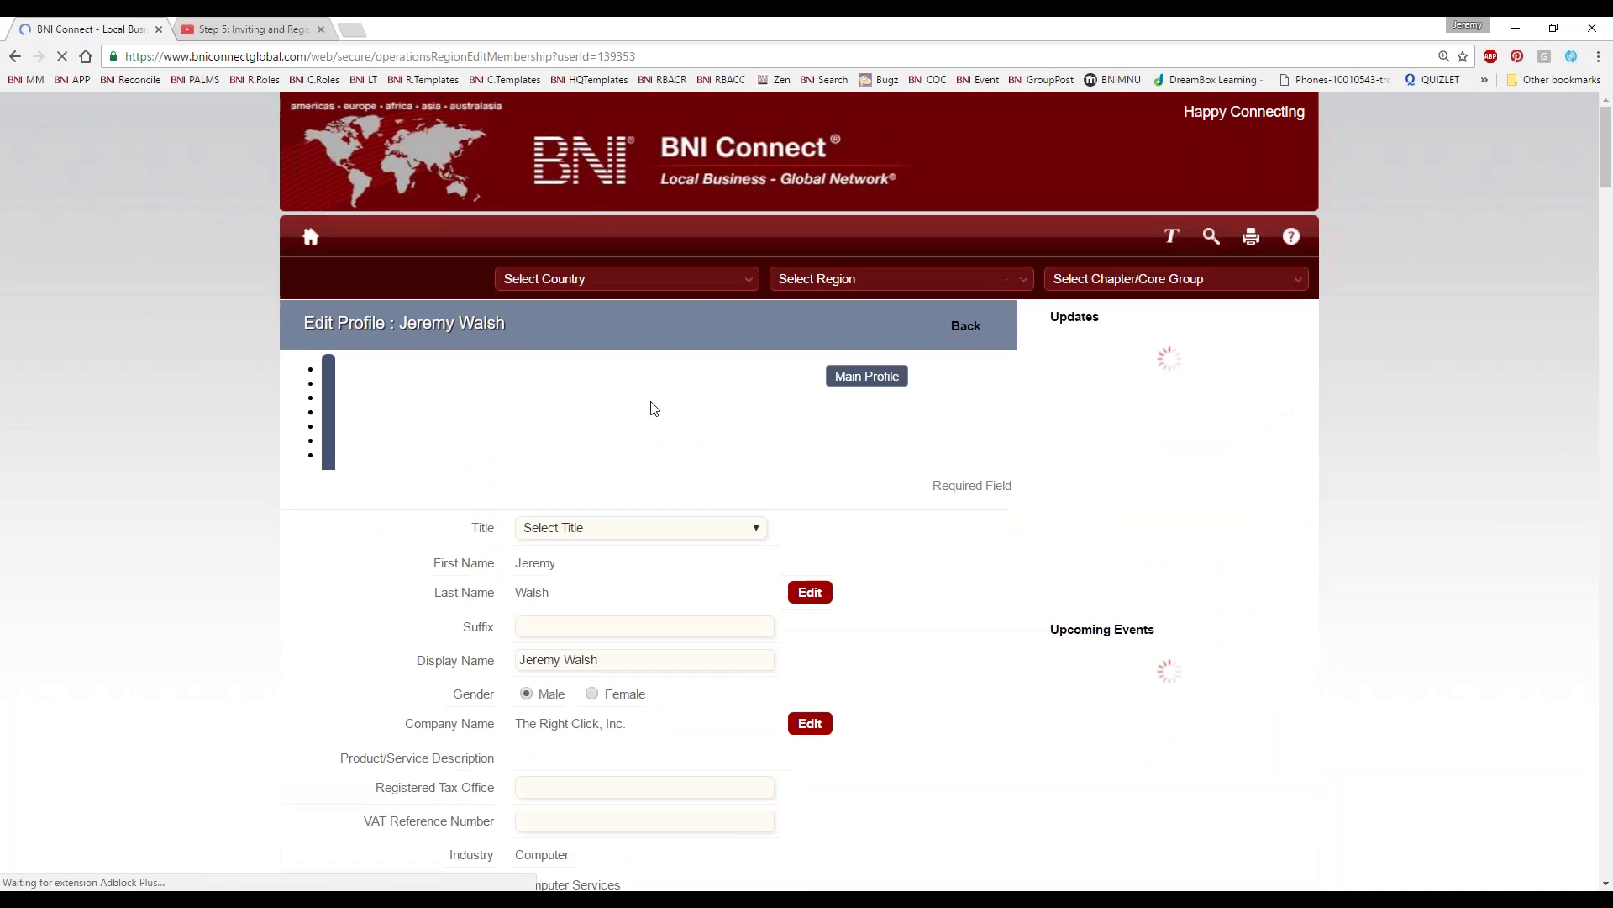
scroll(950, 685, down, 10)
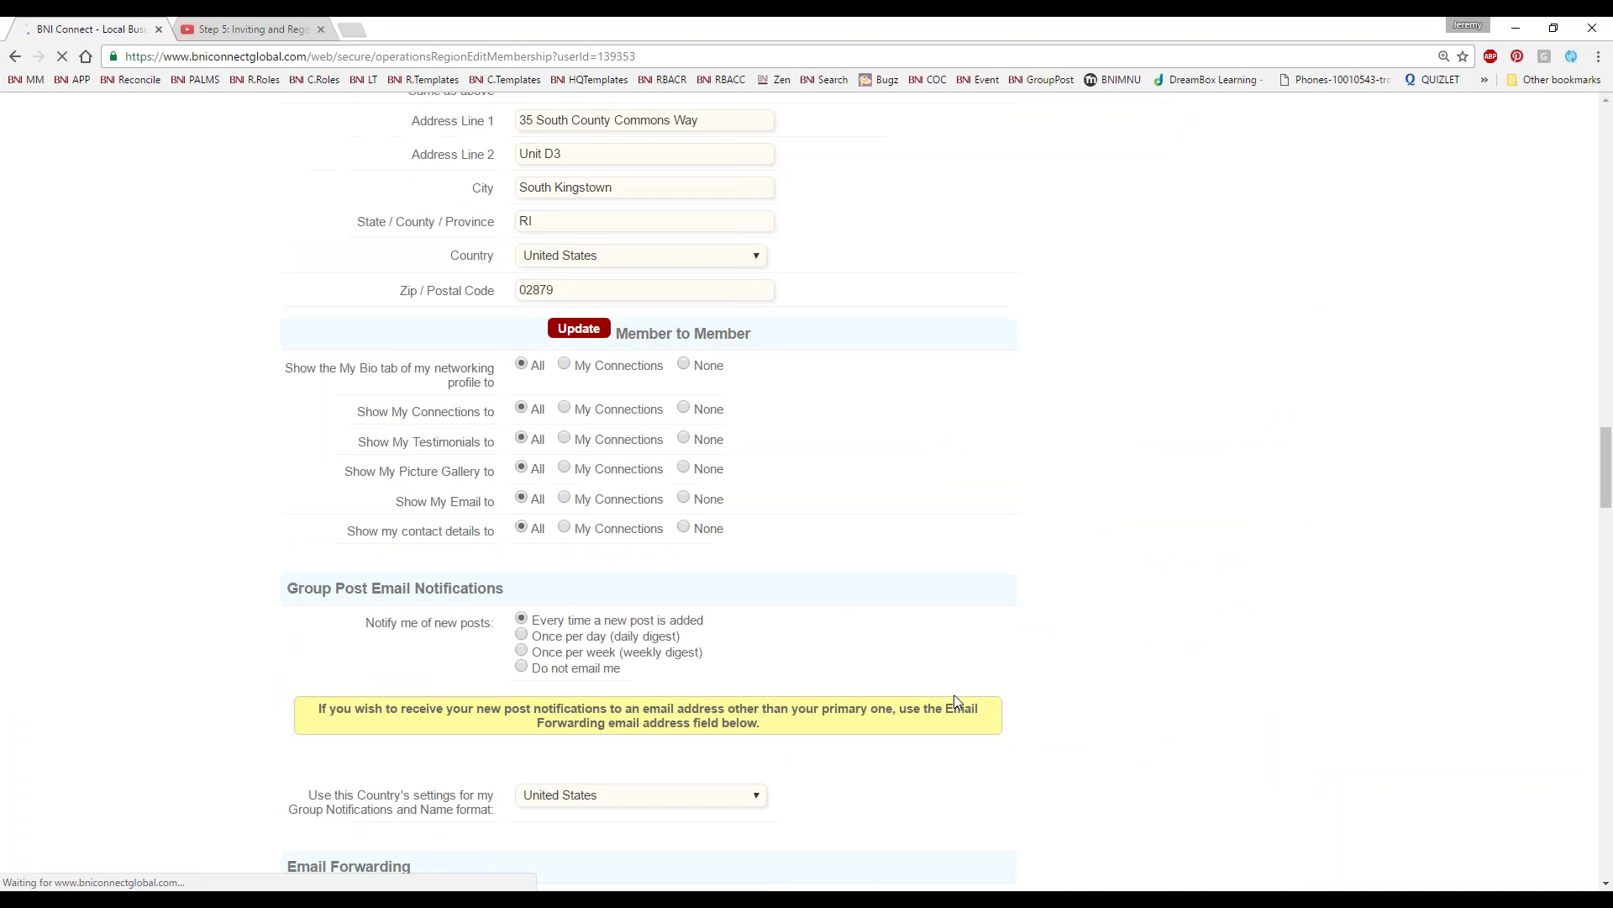
scroll(954, 699, up, 15)
scroll(958, 702, down, 1)
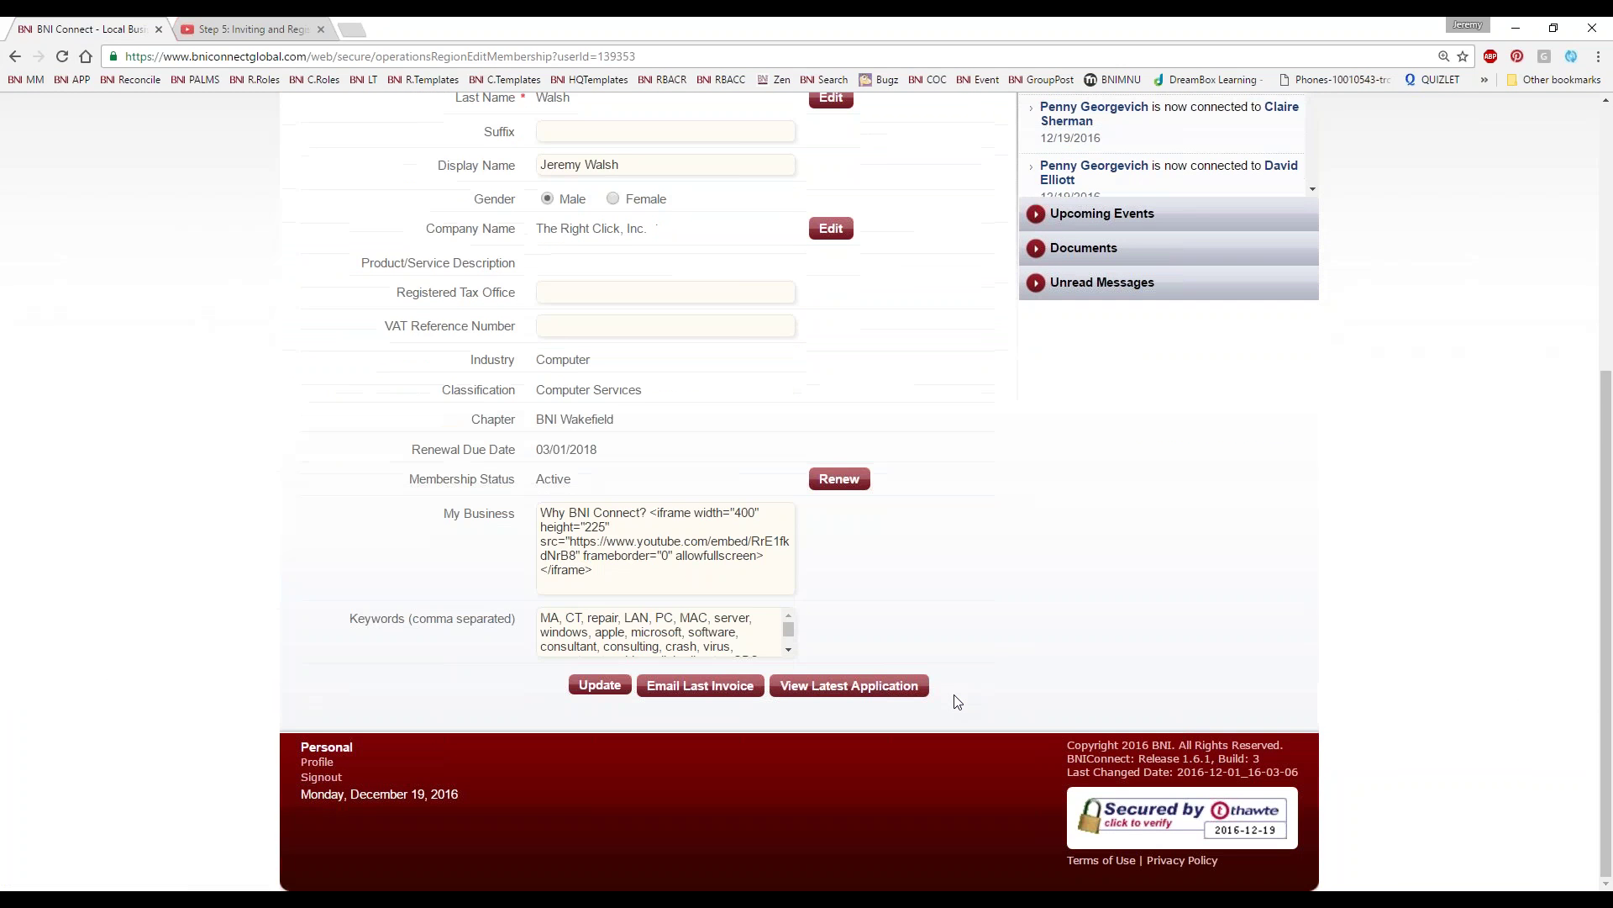
Step: Paste the copied 300 × 169 embed code below the existing video code in My Business and save the profile
click(732, 569)
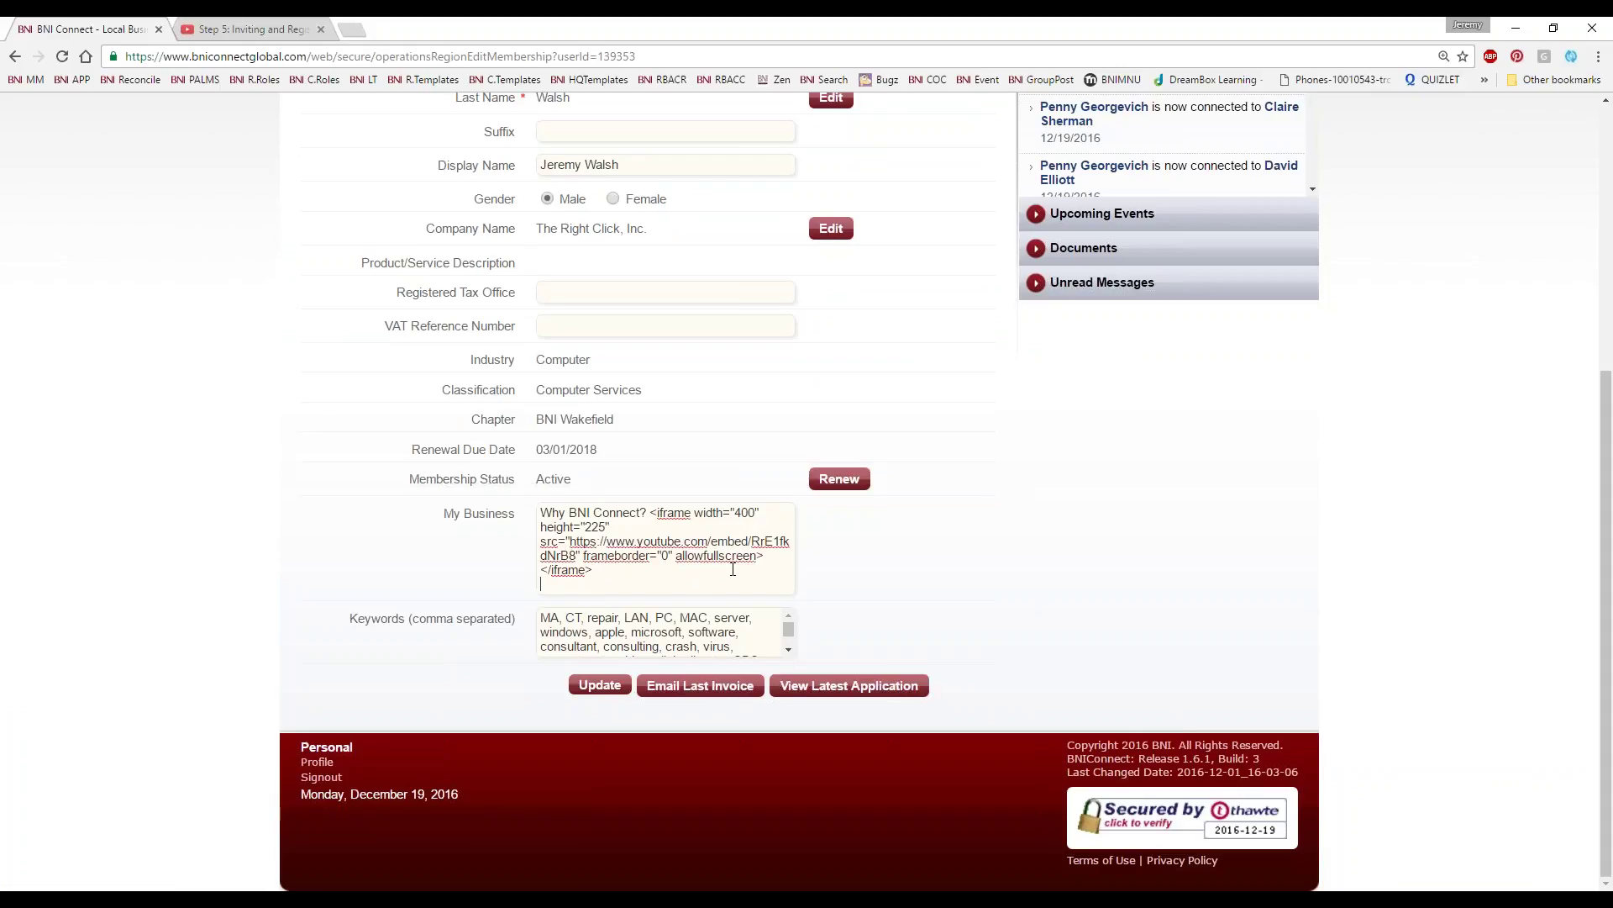
key(Return)
key(ctrl+v)
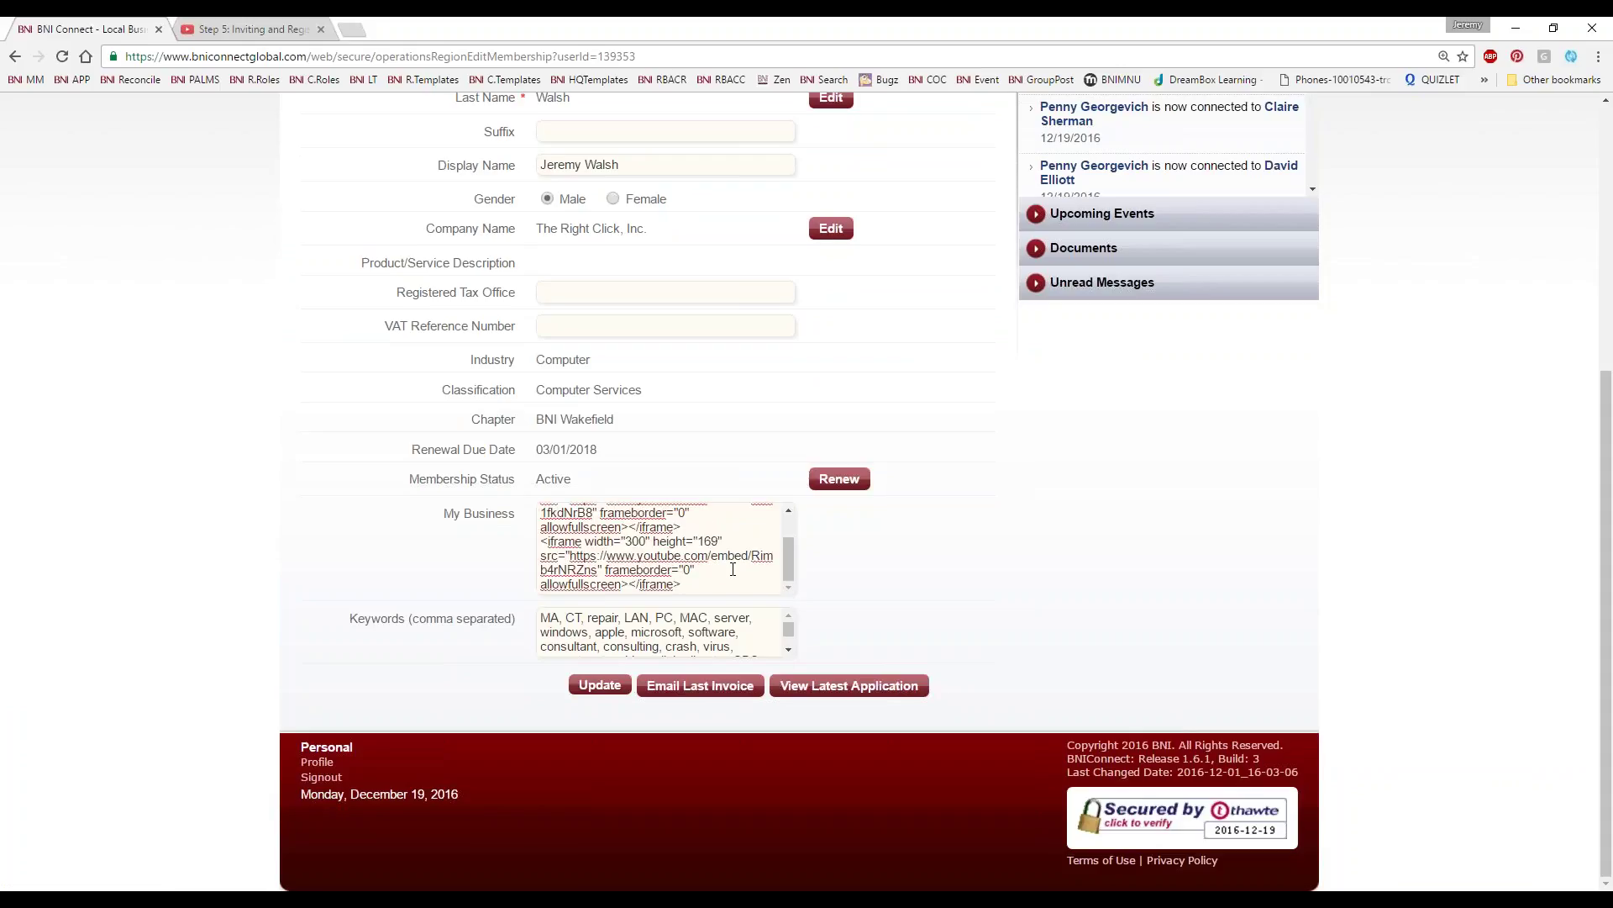
click(588, 685)
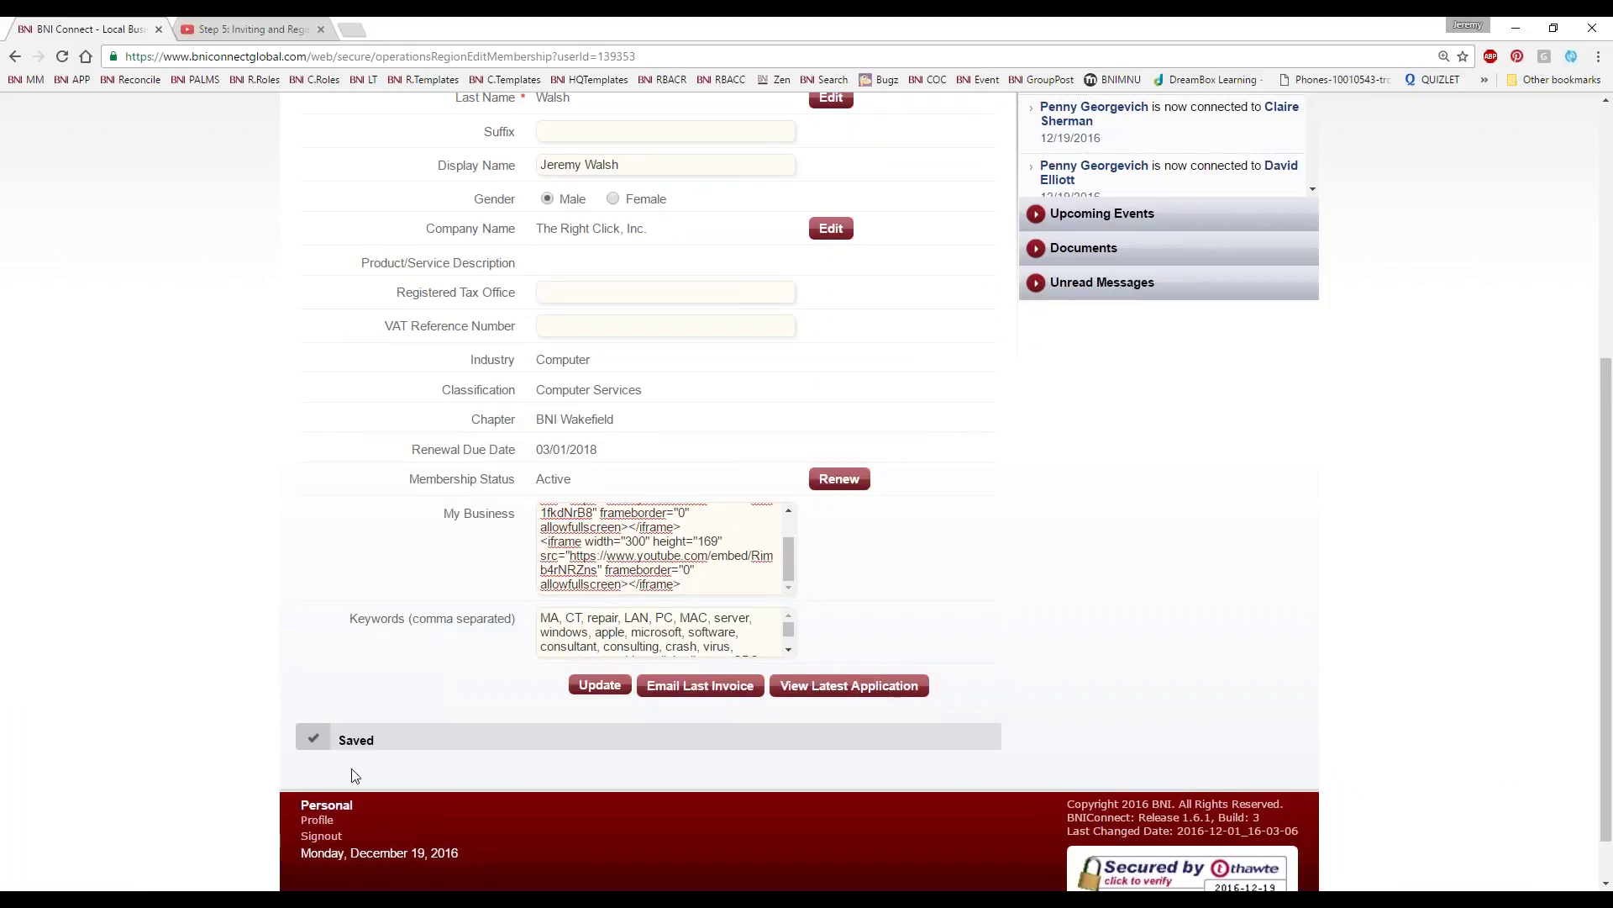
Step: Open the networking profile in a new browser tab and look over the embedded videos, keywords and company details
right_click(324, 760)
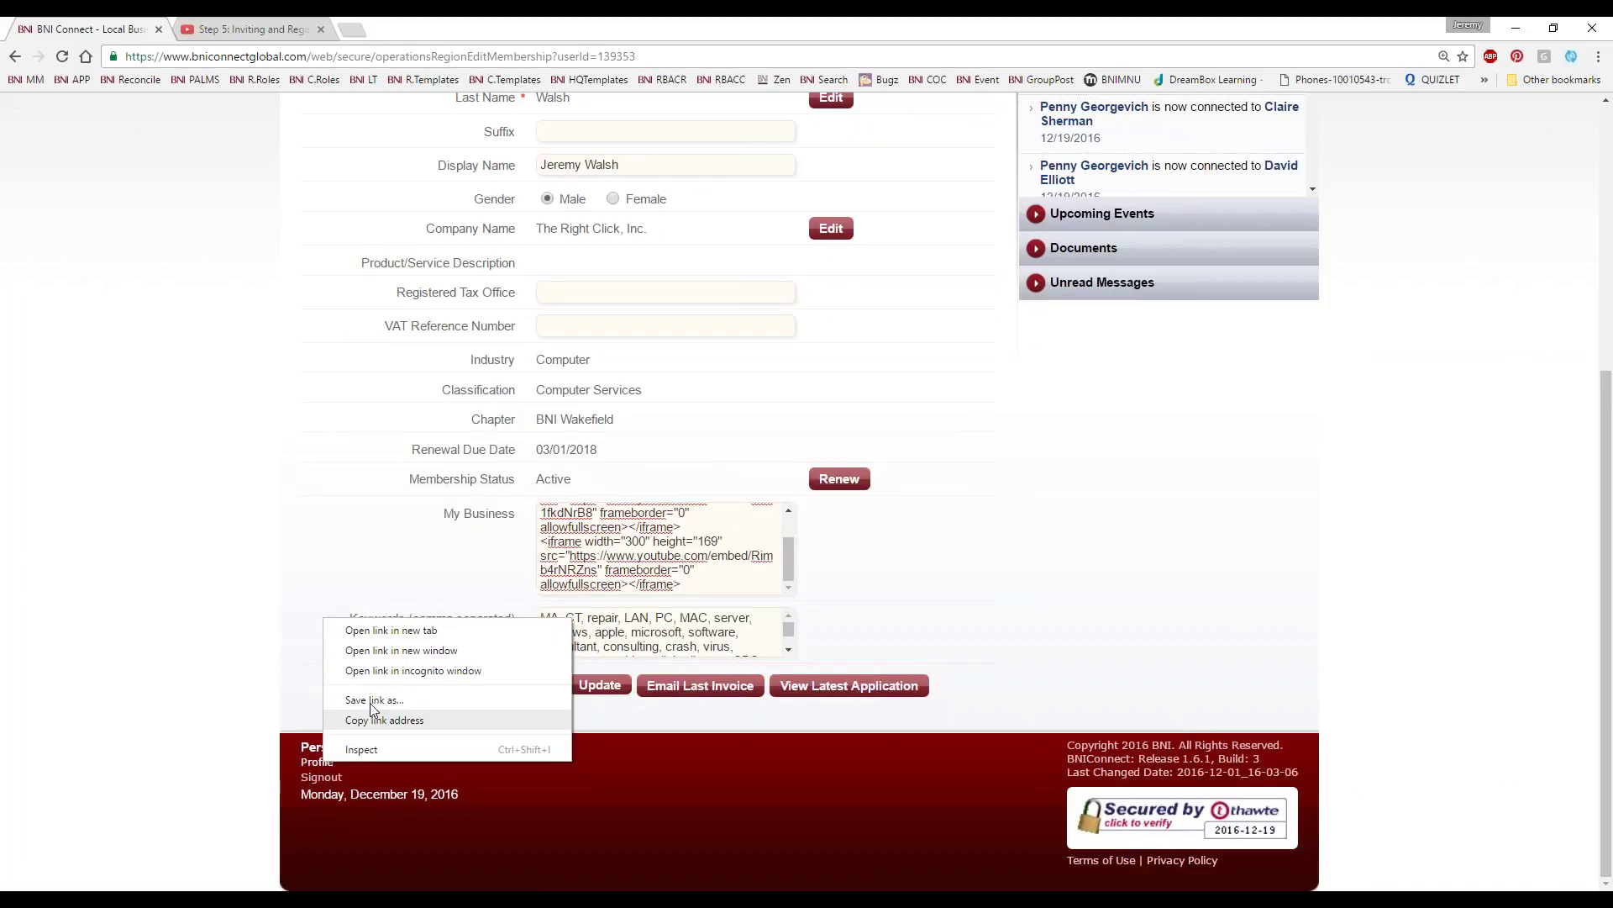
click(409, 629)
click(252, 29)
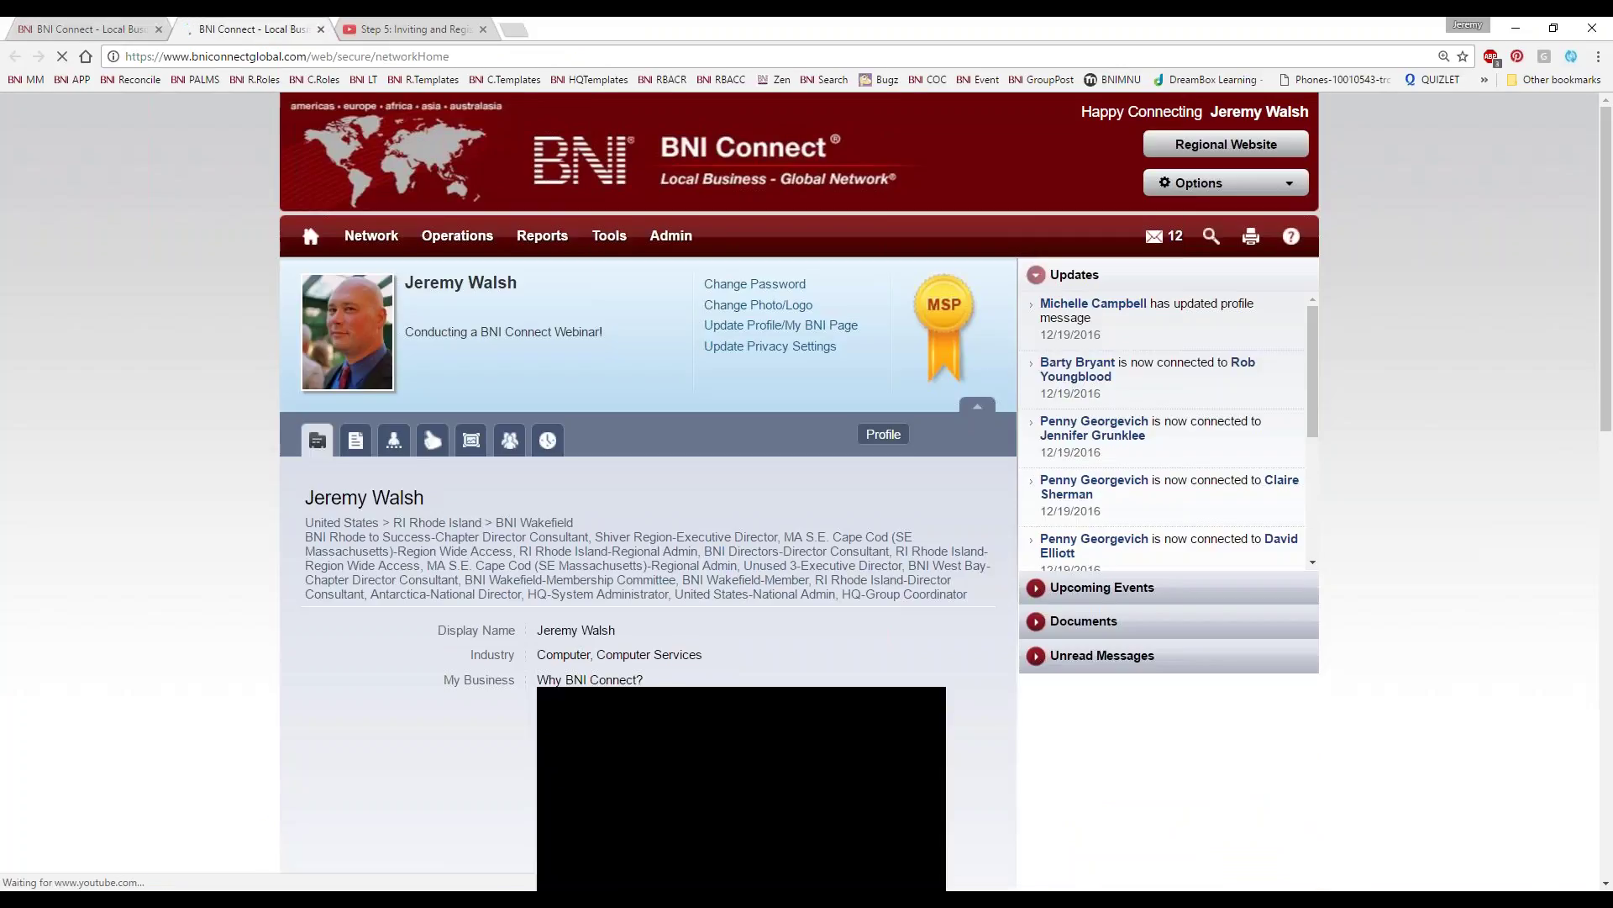
scroll(436, 855, down, 7)
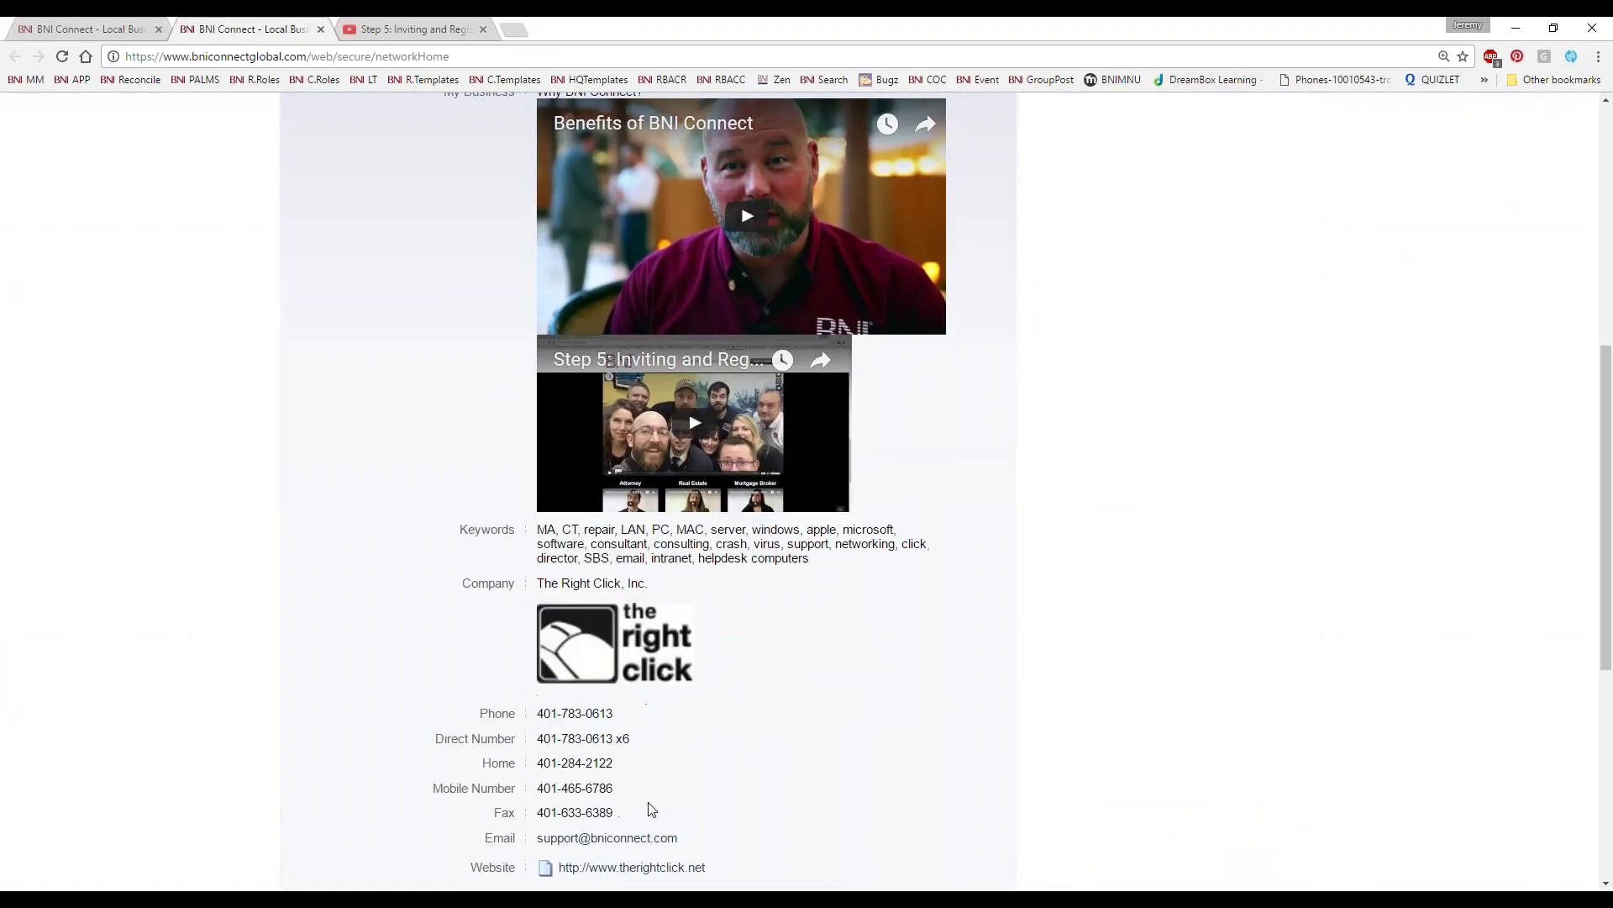
scroll(794, 404, up, 3)
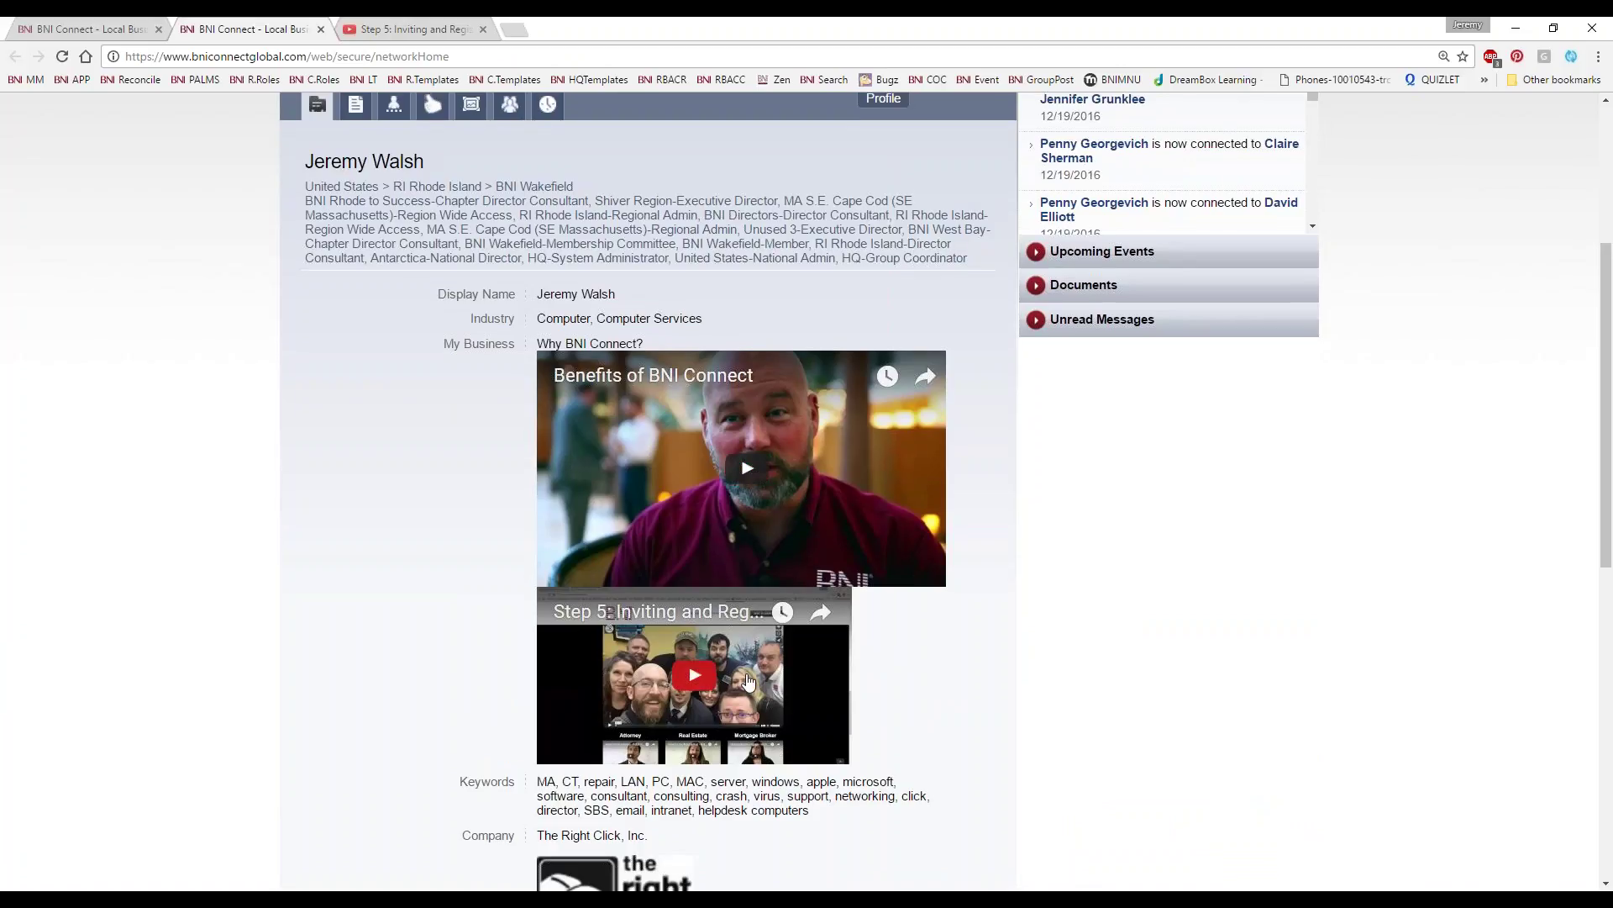
scroll(739, 715, down, 4)
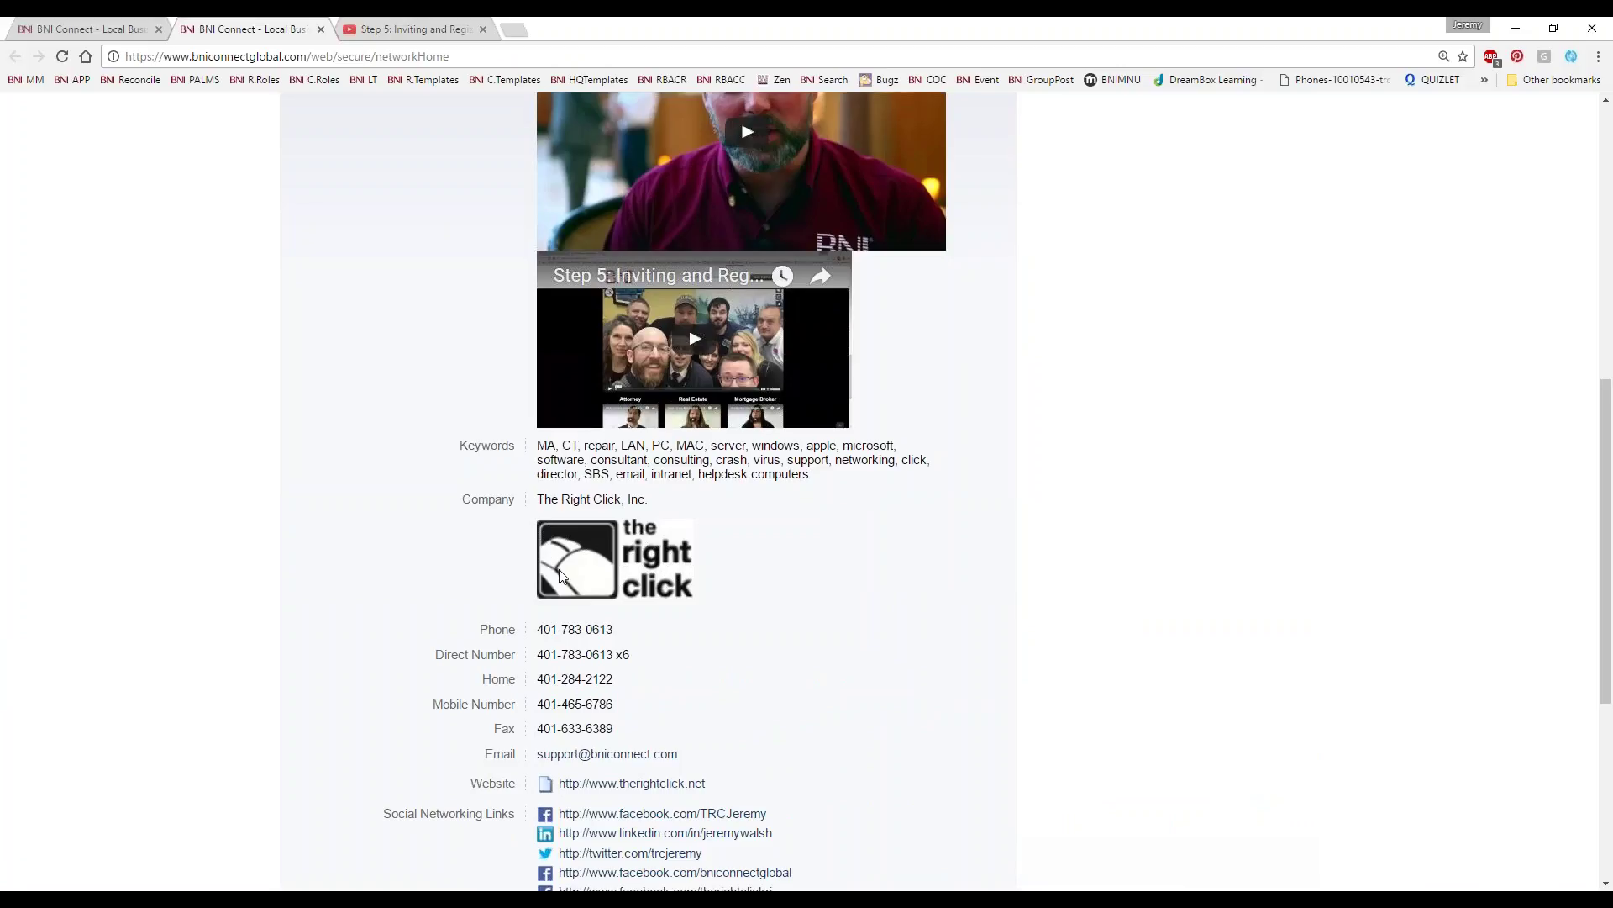
scroll(562, 577, up, 6)
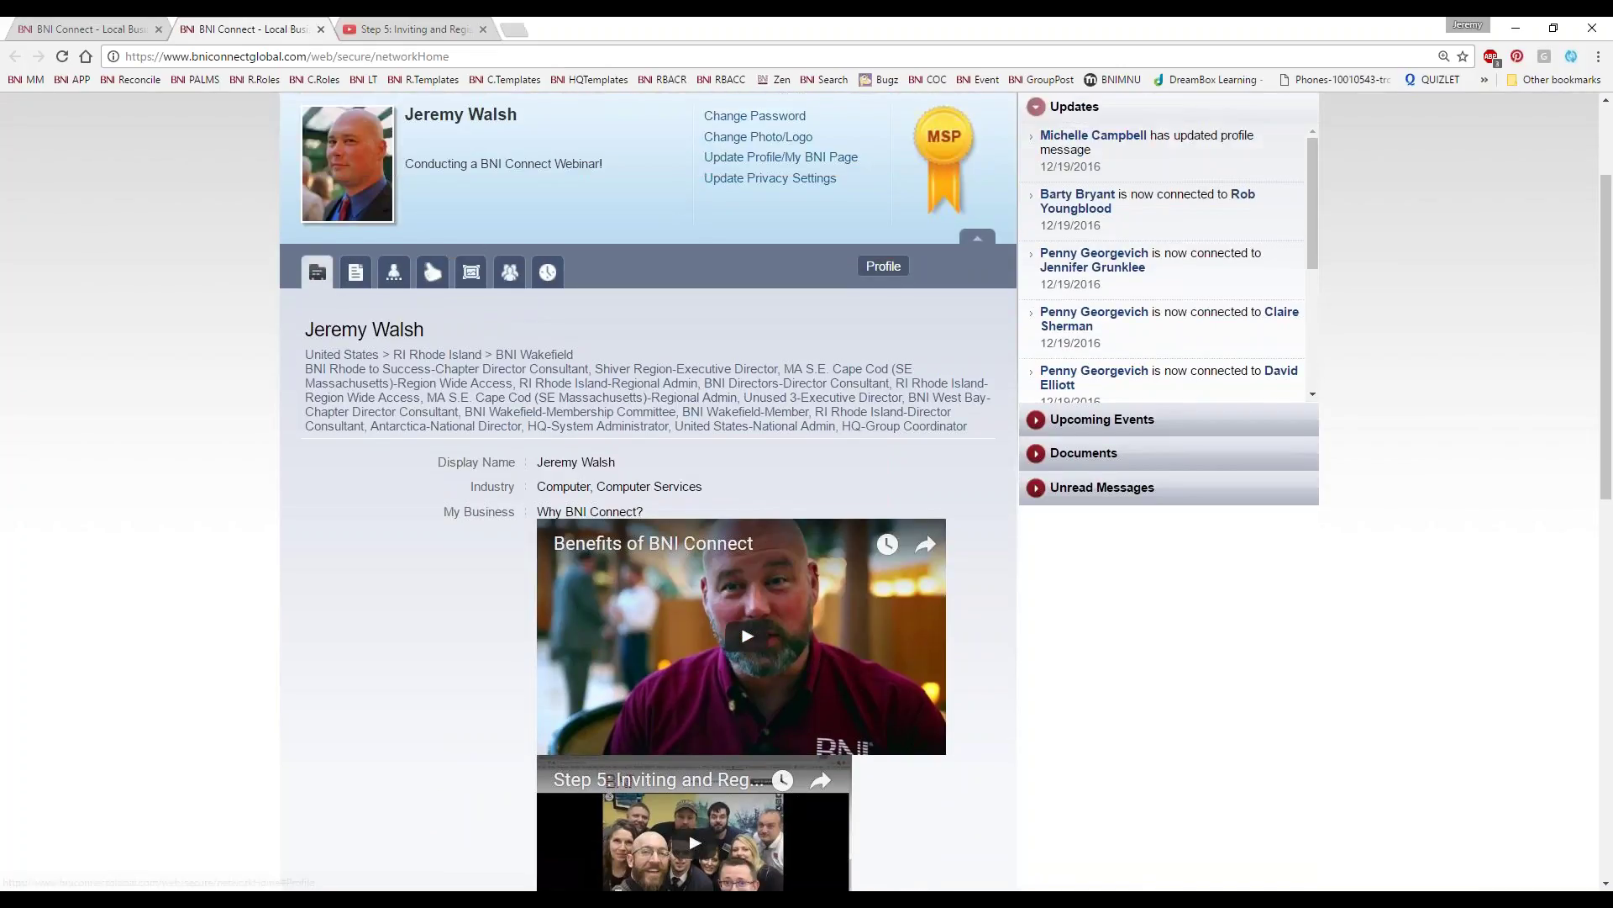
scroll(450, 501, down, 5)
scroll(451, 501, up, 5)
Step: Return to the profile editing page, remove the second video's embed code from My Business, and save the profile
click(124, 30)
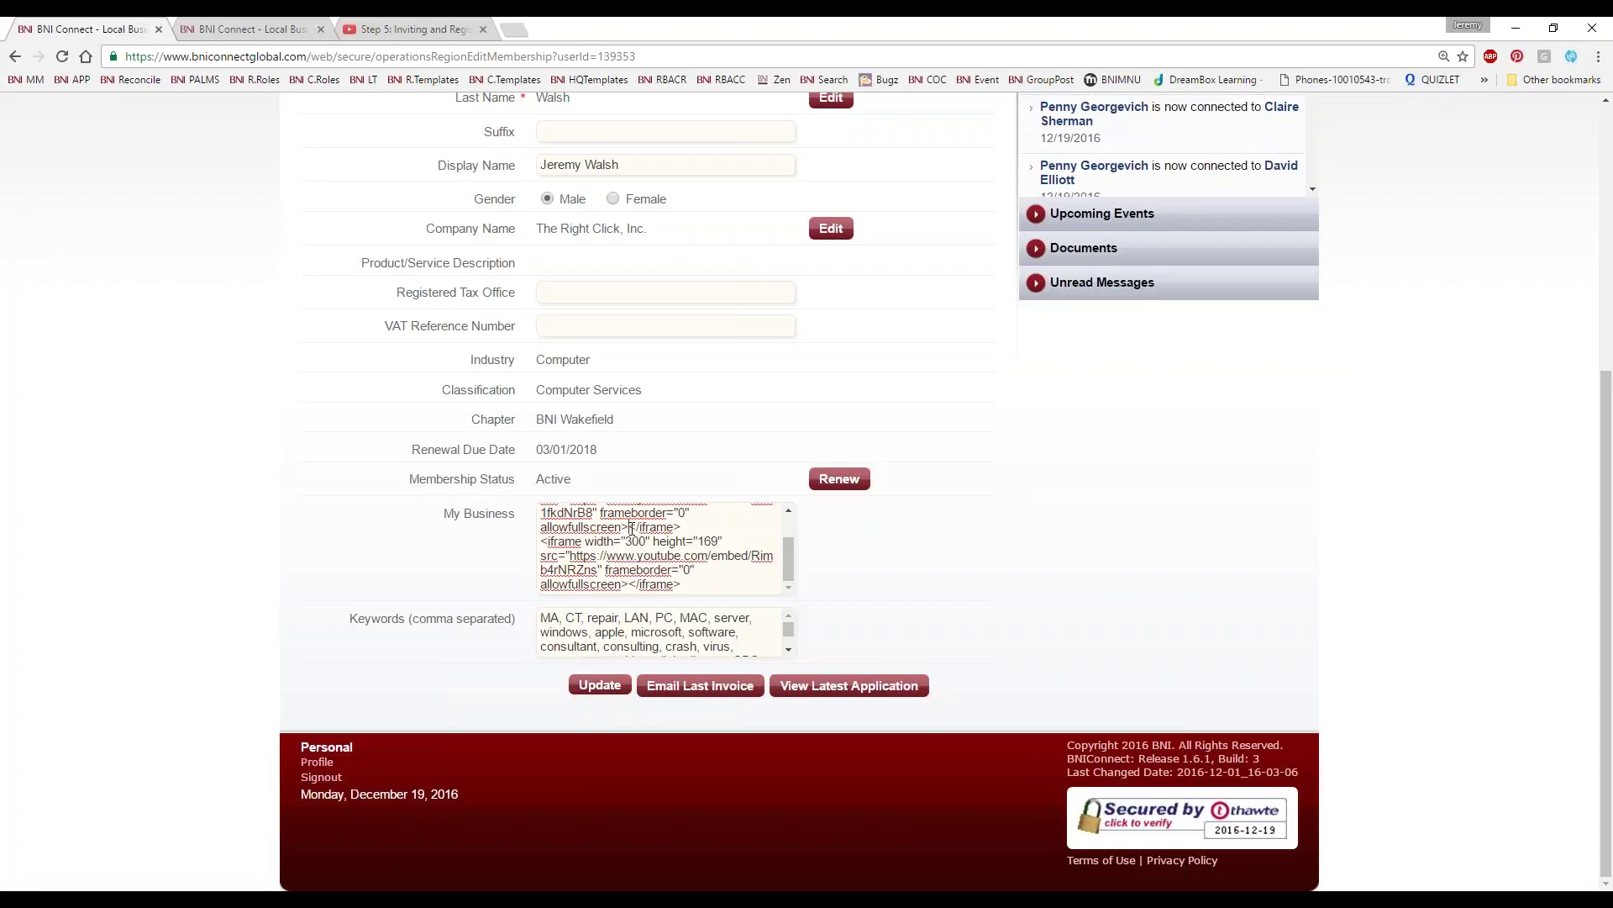
key(ctrl+shift+End)
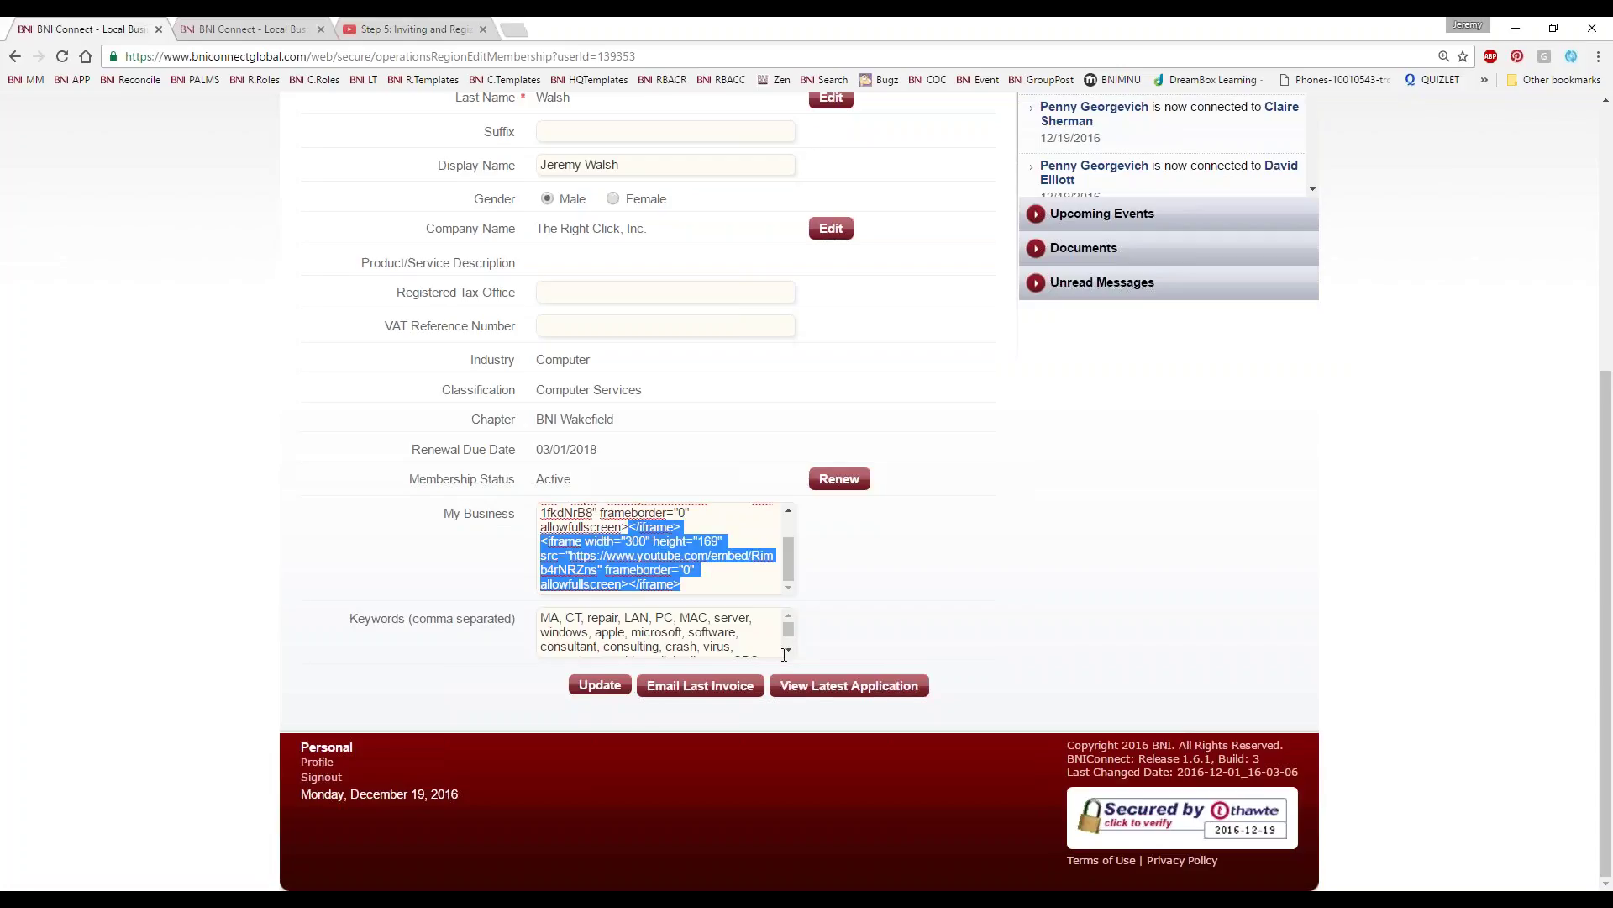
key(Delete)
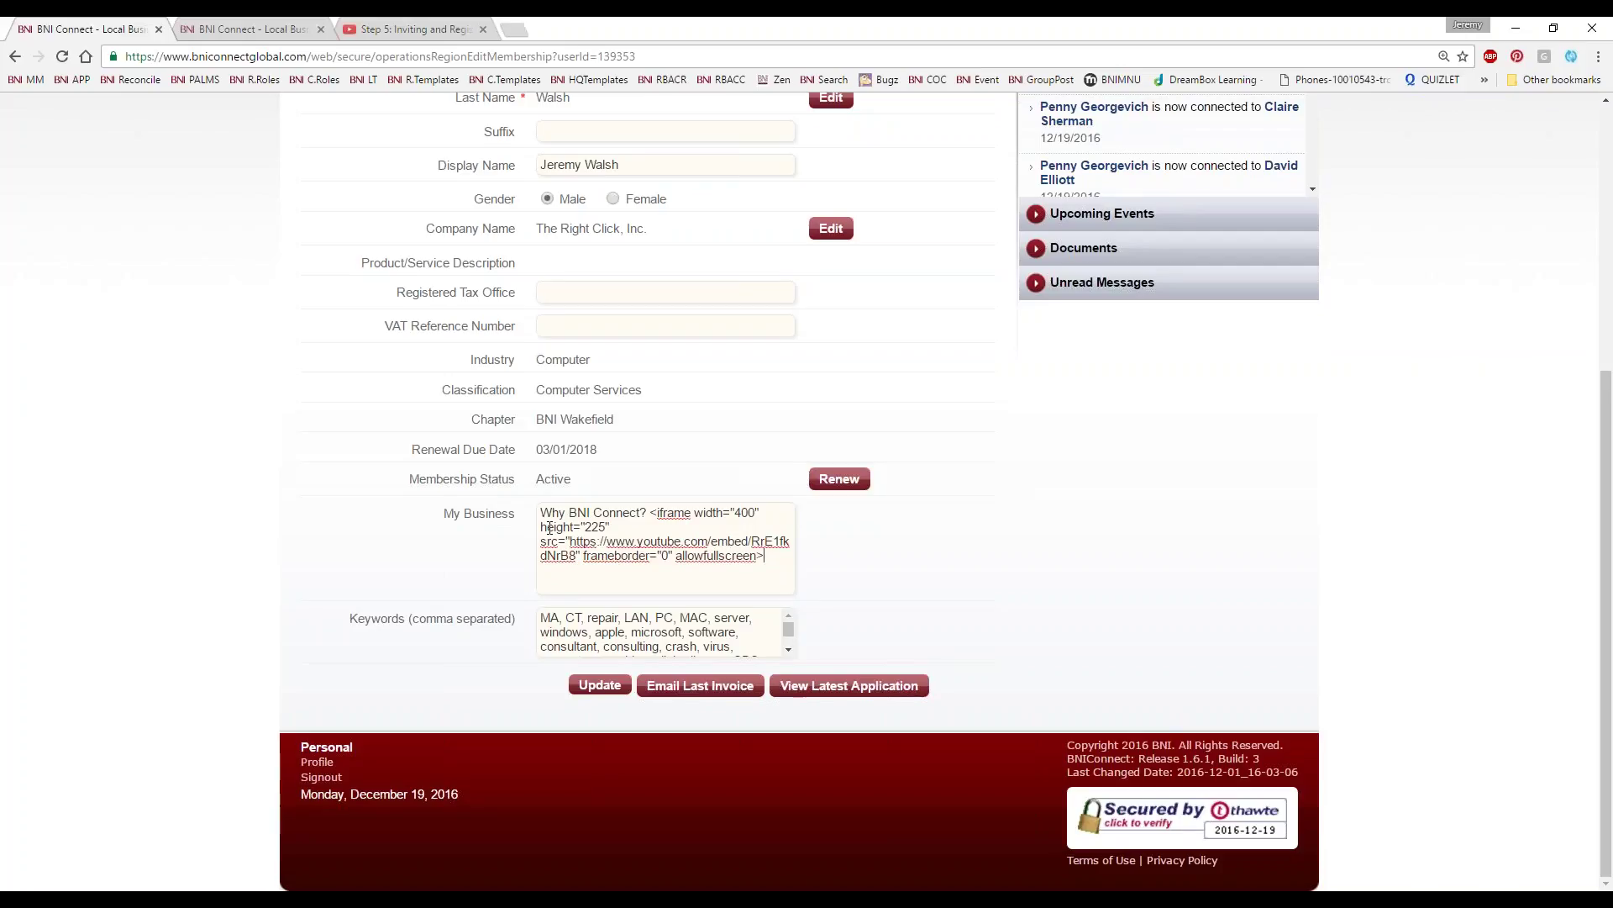
key(ctrl+a)
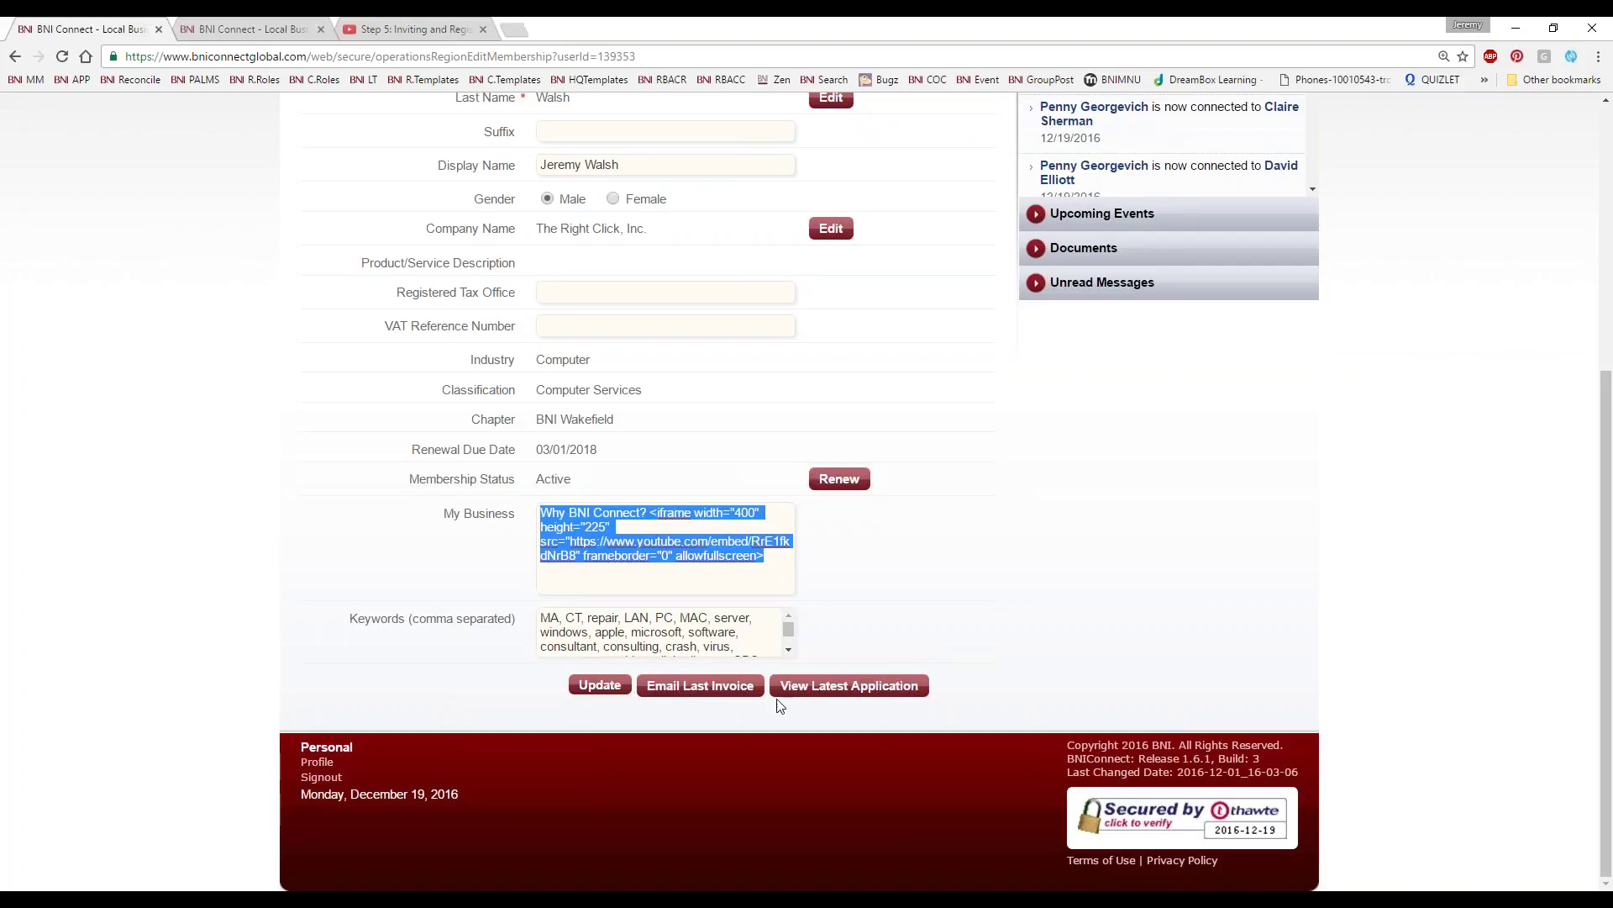
click(600, 685)
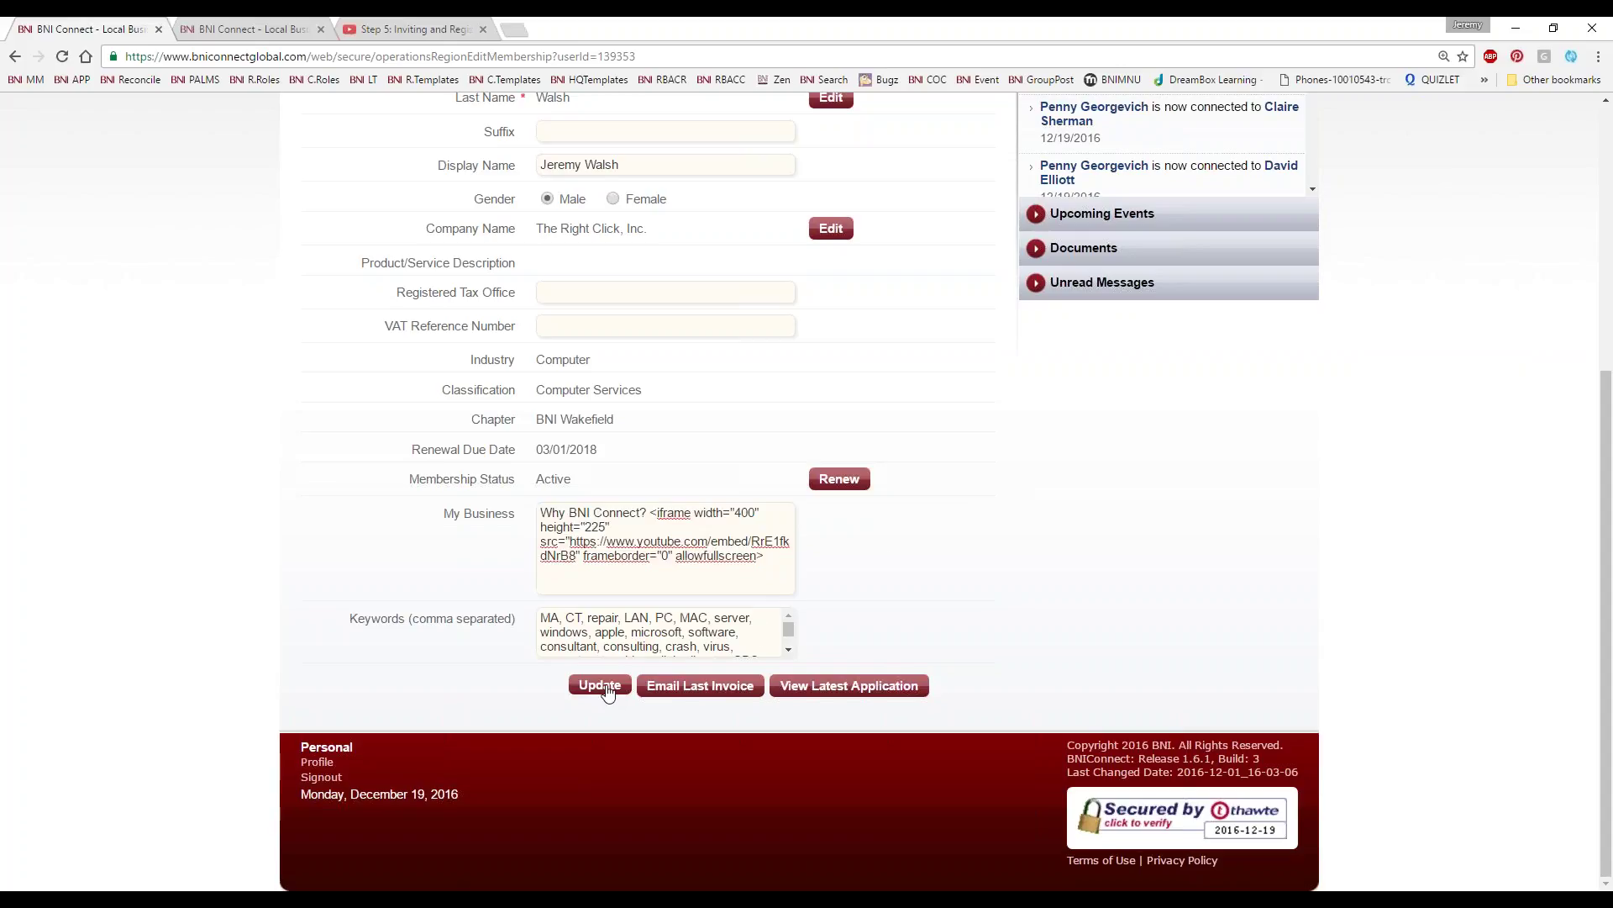